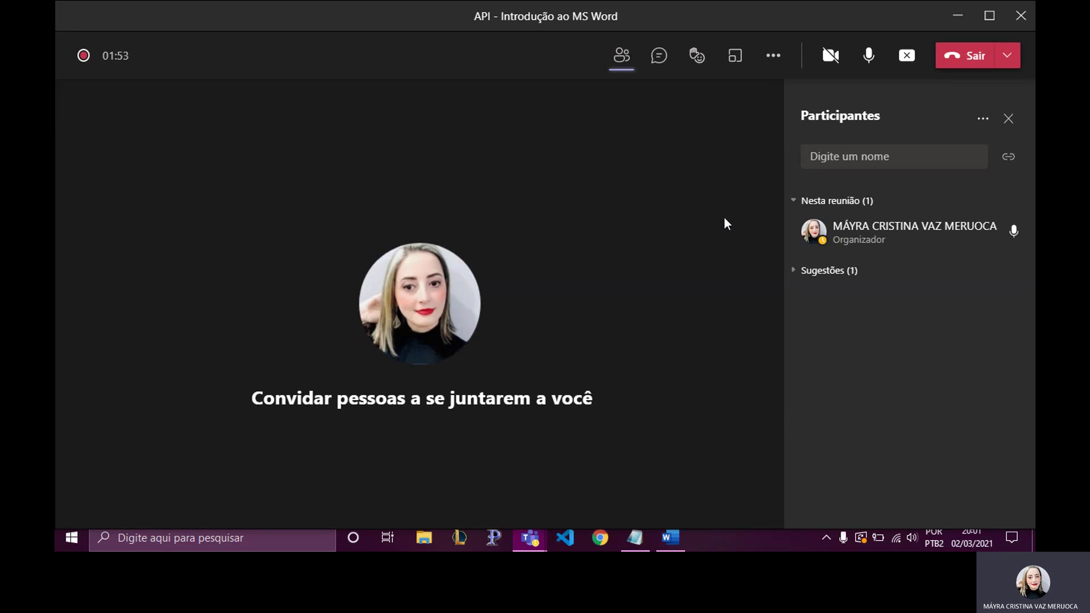
# Minimize the Teams meeting and the main Teams window, leaving the small call window.
pyautogui.click(961, 12)
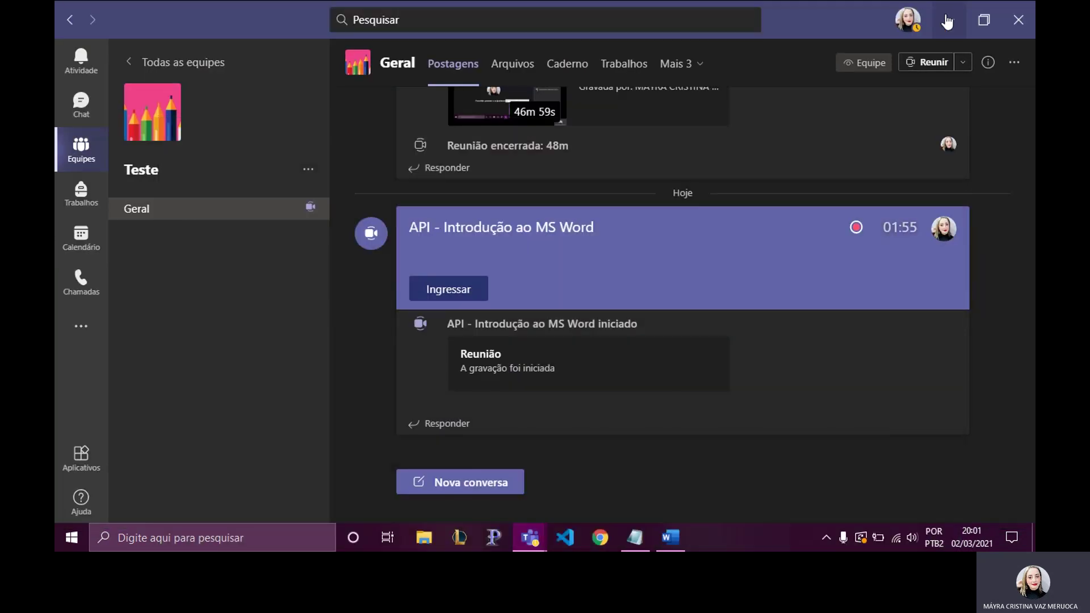
pyautogui.click(946, 16)
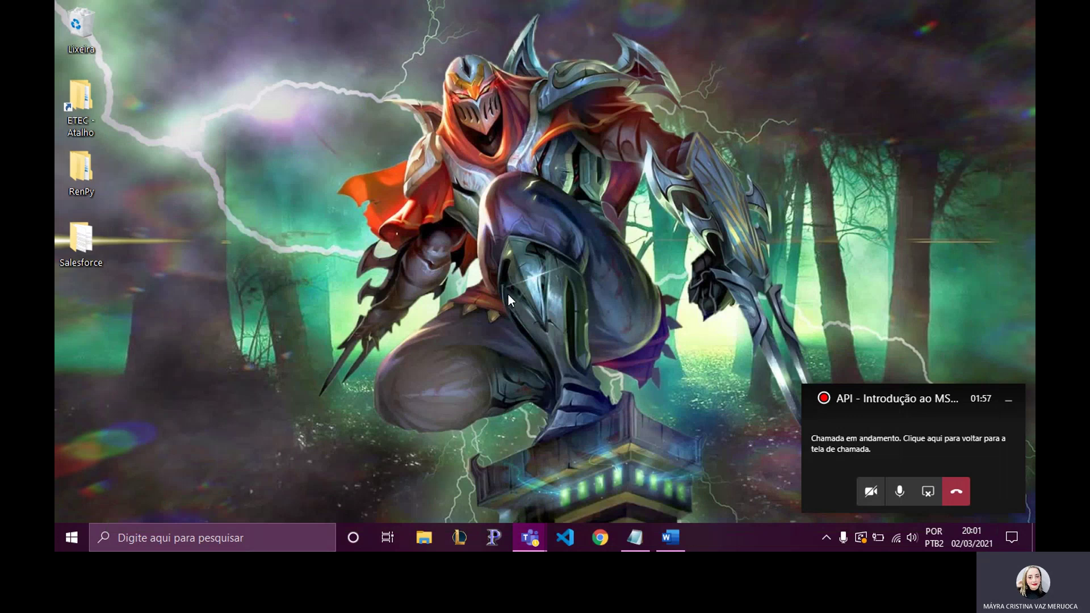
# Launch Bloco de Notas via a 'bloco' Start search and stretch it to full screen height.
pyautogui.press('super')
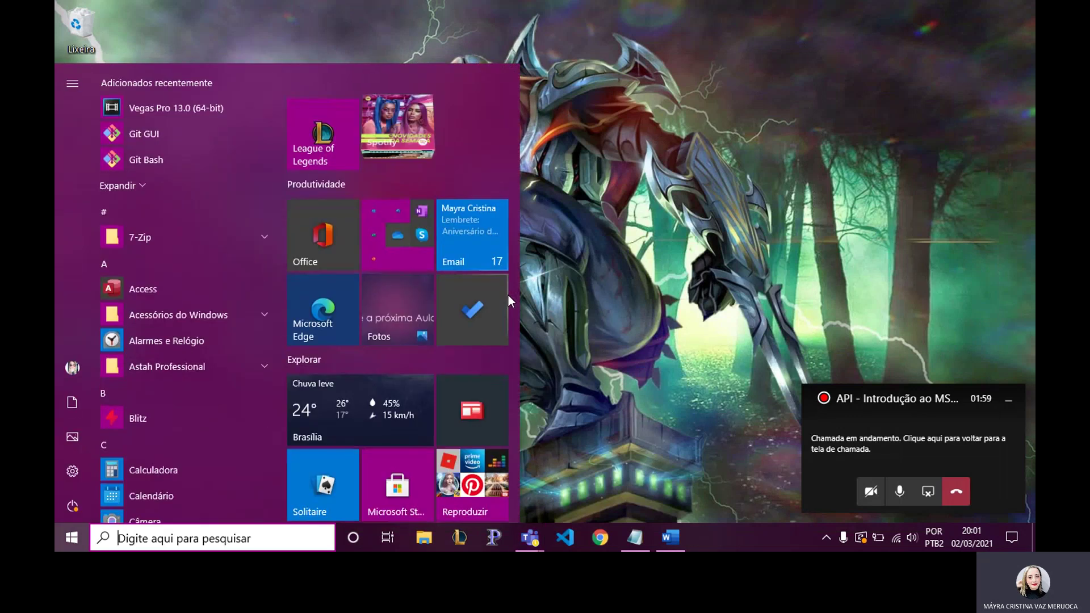
pyautogui.write('bloco')
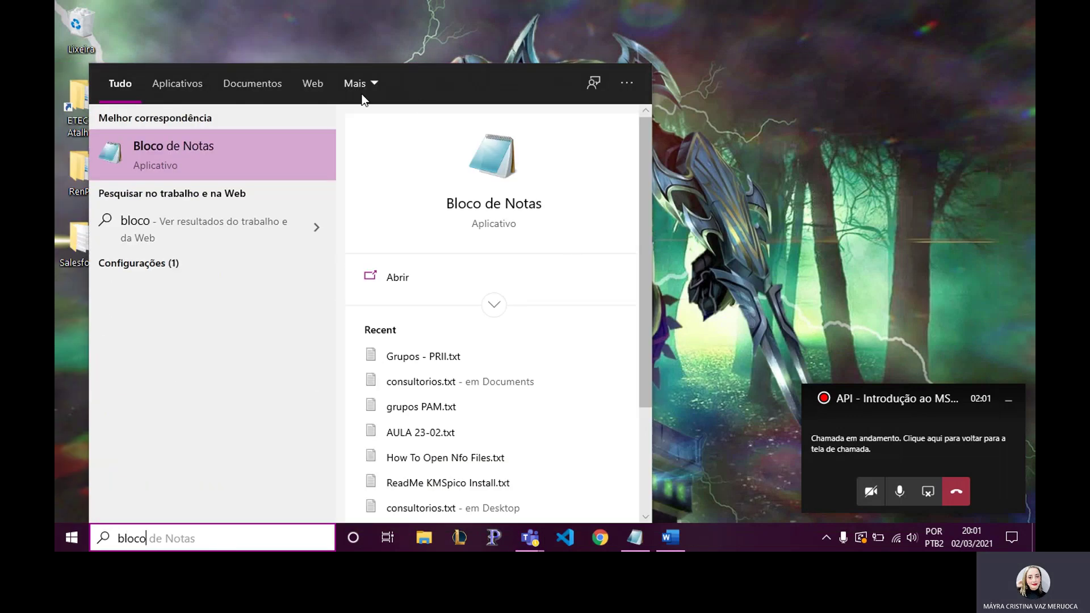
pyautogui.click(245, 149)
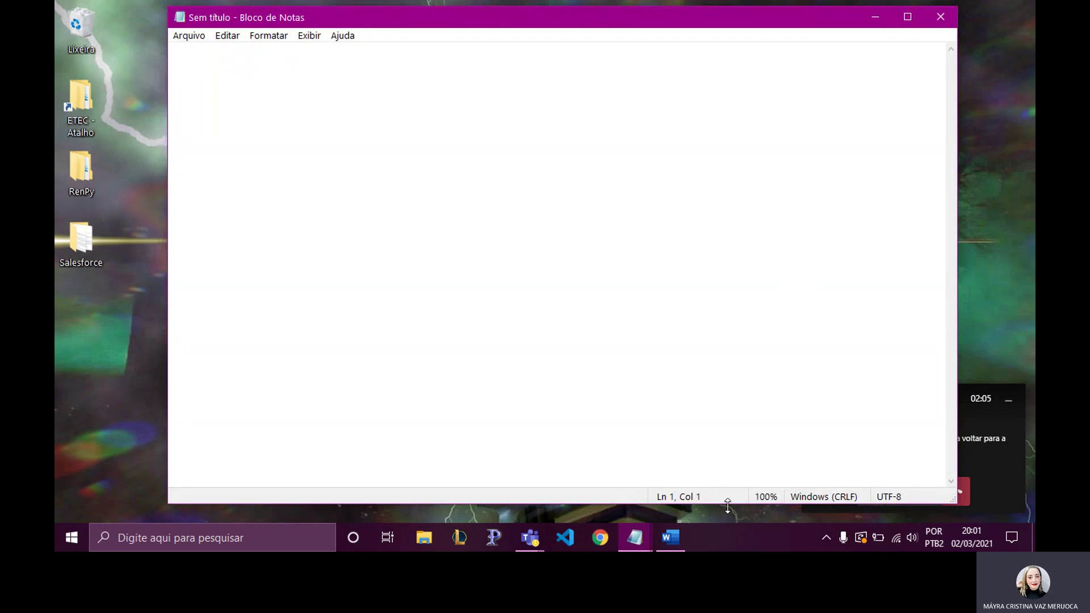
pyautogui.moveTo(723, 503); pyautogui.dragTo(714, 518)
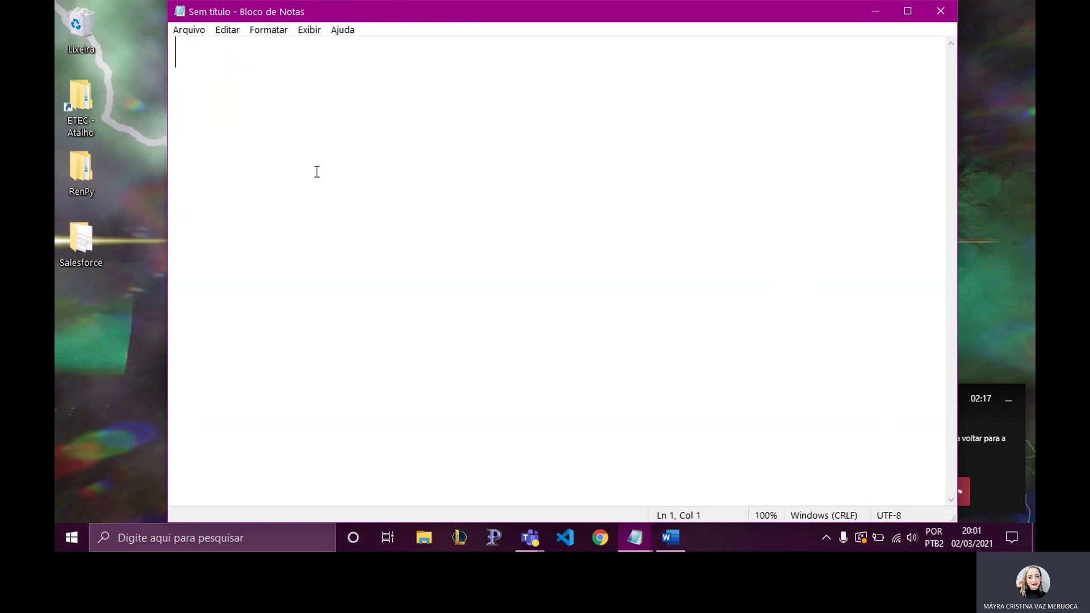
# Type the heading 'Pacote Office/Pacote escritório' followed by a blank line.
pyautogui.write('Pac')
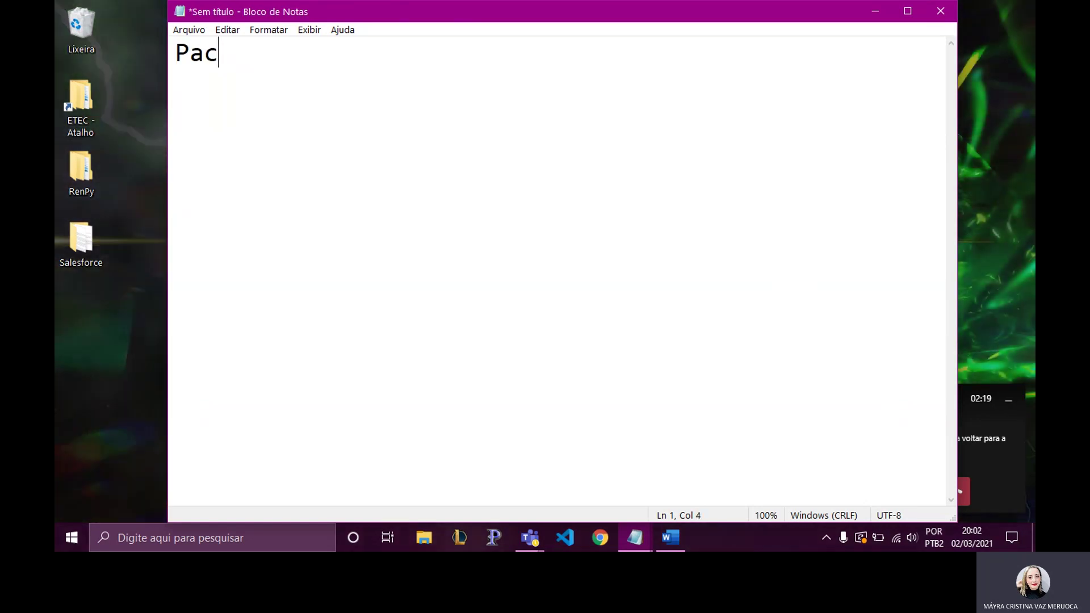
pyautogui.write('ote ')
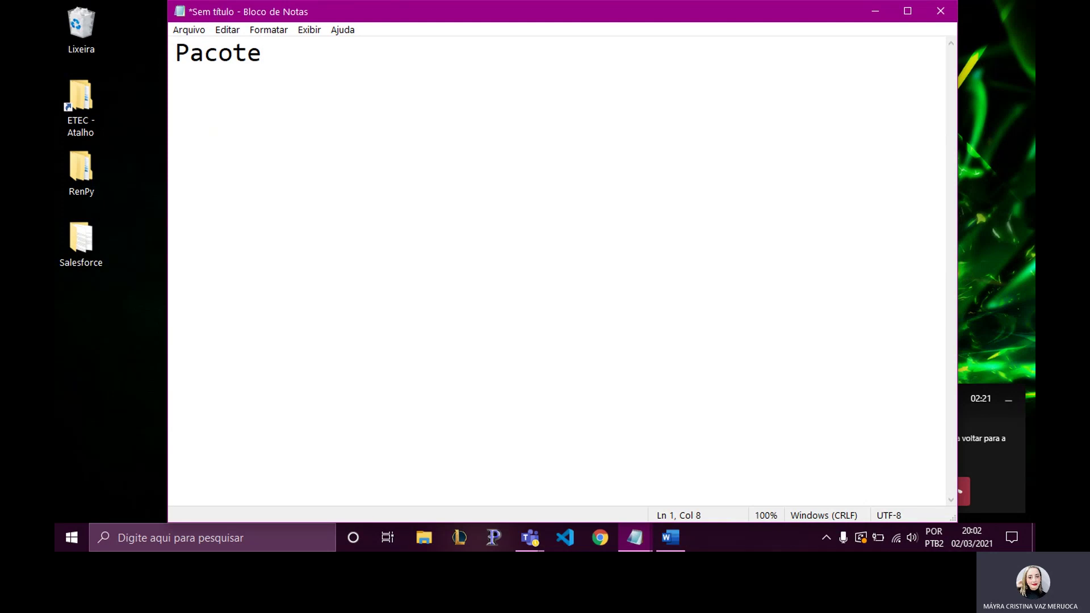
pyautogui.write('Offi')
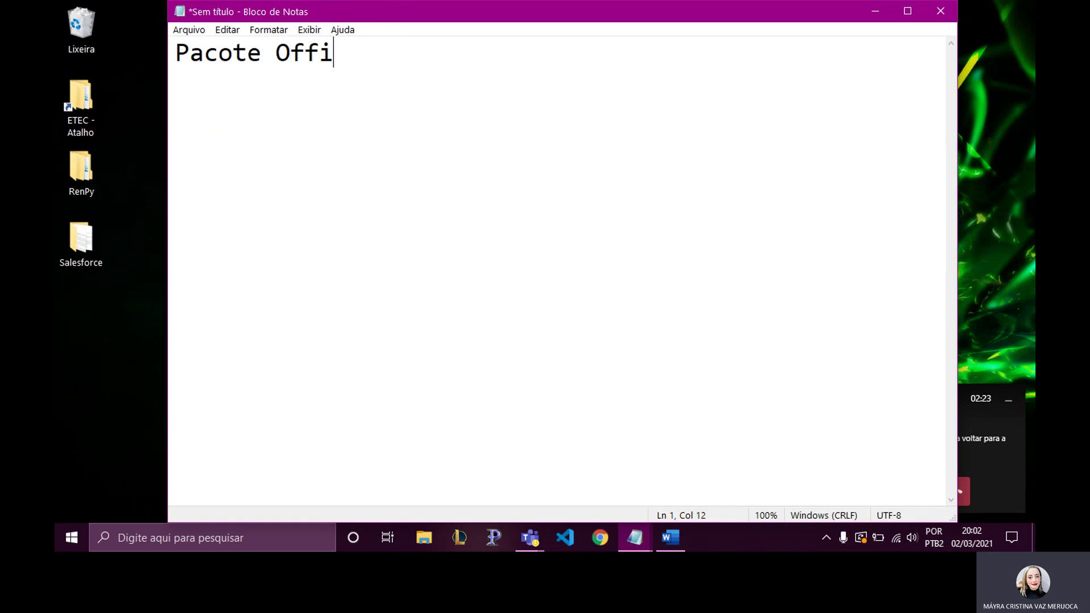
pyautogui.write('ce:')
pyautogui.press('BackSpace')
pyautogui.write('/')
pyautogui.write('Pacote ')
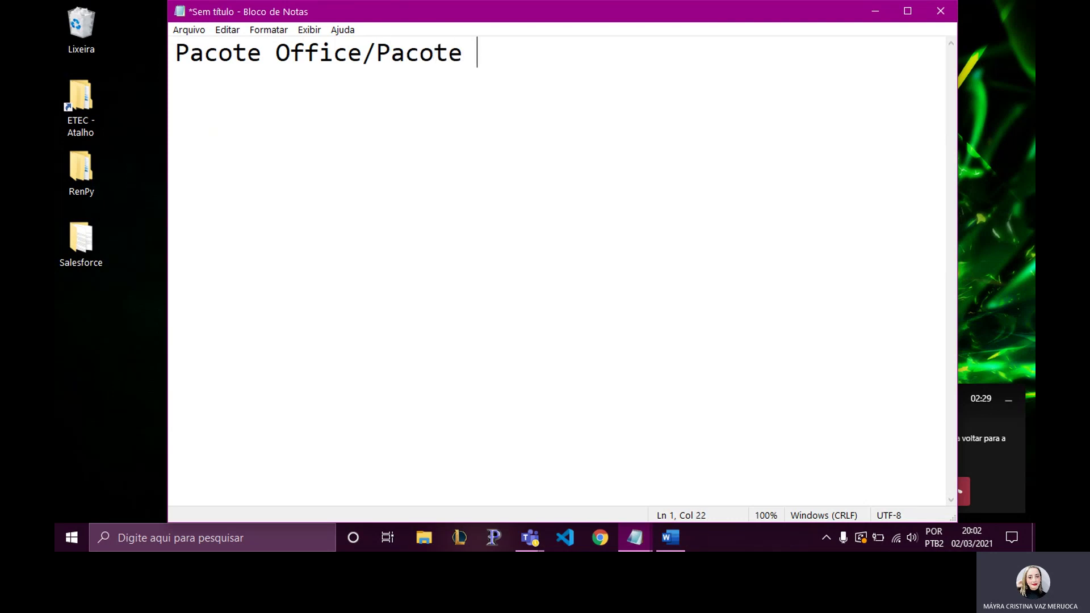
pyautogui.write('escrit')
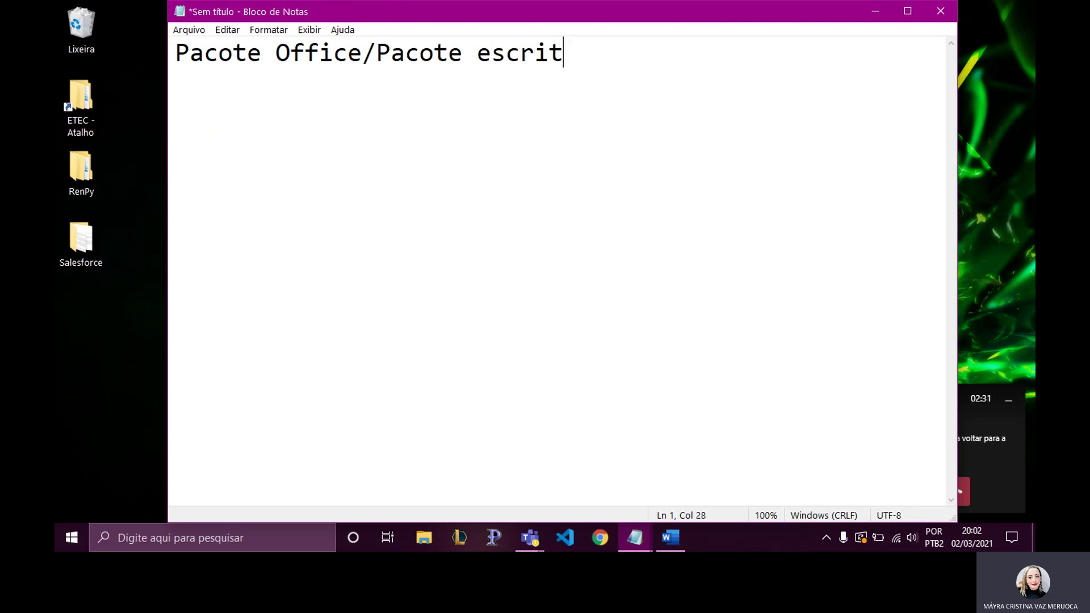
pyautogui.write('ório')
pyautogui.press('Return')
pyautogui.press('Return')
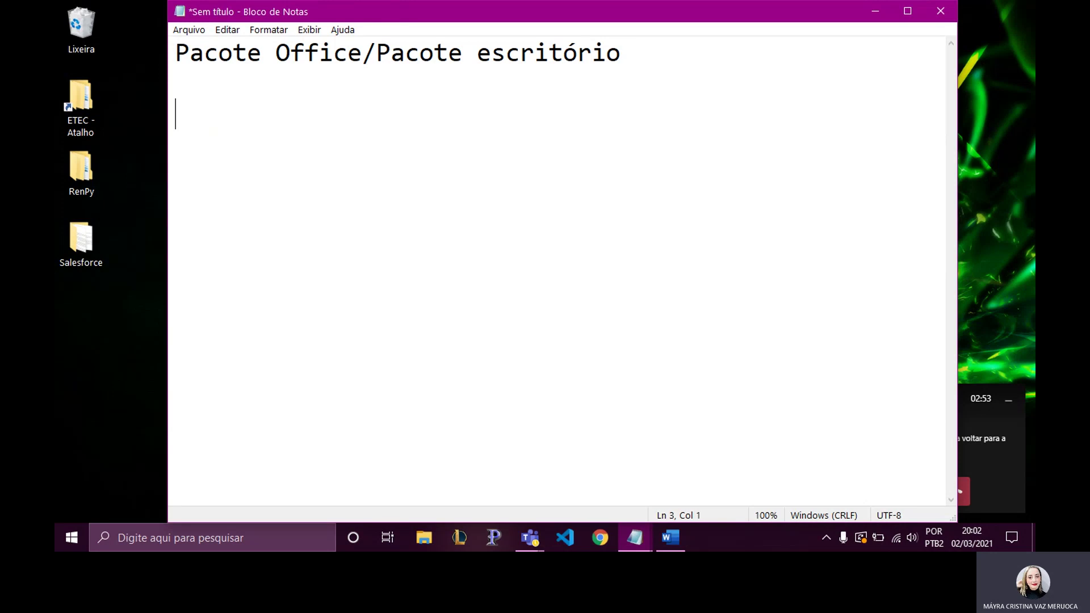
# List *MS Word, *MS Excel, *MS Power Point, *MS Access and *MS Outlook on separate lines.
pyautogui.write('*')
pyautogui.write('MS ')
pyautogui.write('Wor')
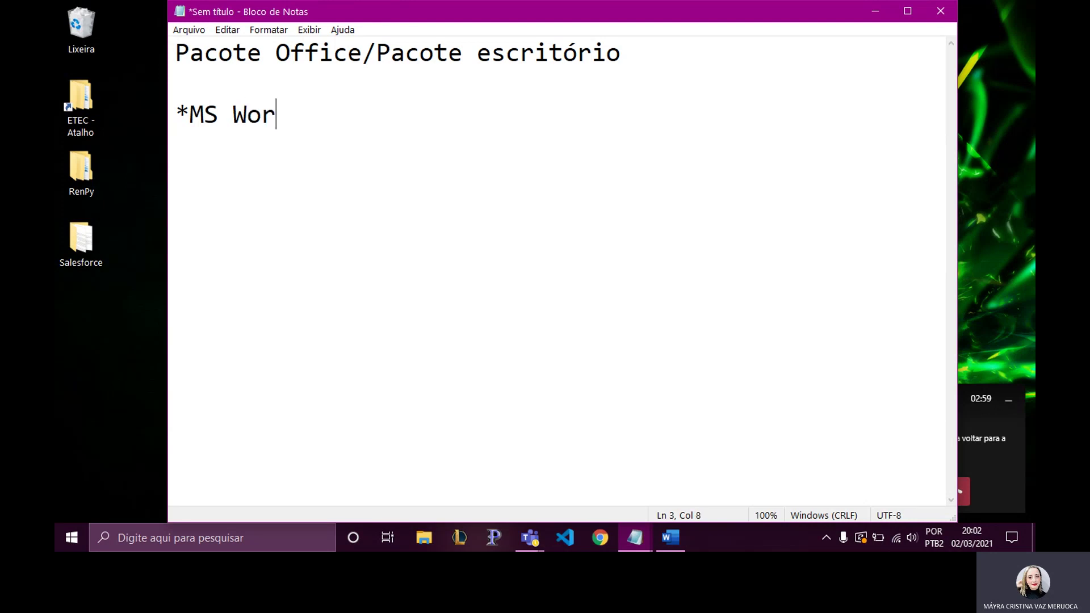
pyautogui.write('d')
pyautogui.press('Return')
pyautogui.write('*MS ')
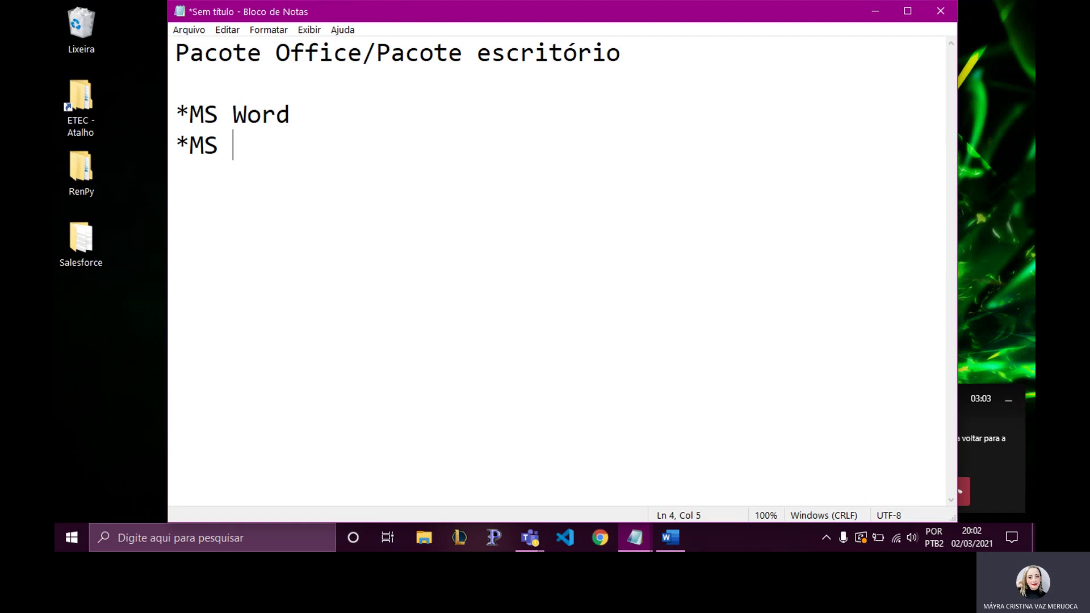
pyautogui.write('Excel')
pyautogui.press('Return')
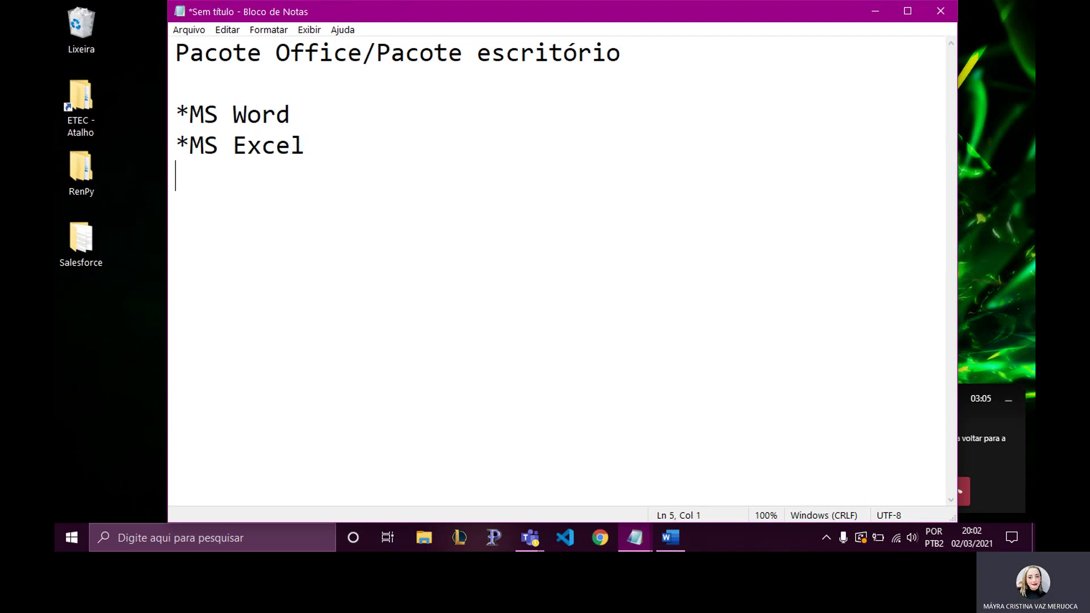
pyautogui.write('*M')
pyautogui.write('S ')
pyautogui.write('Power ')
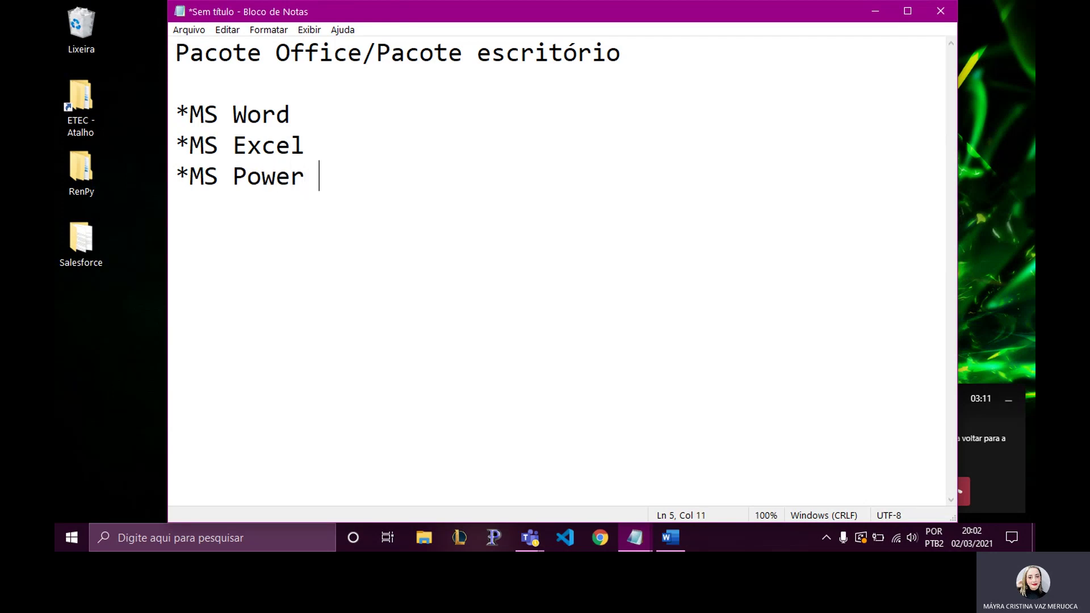
pyautogui.write('Point')
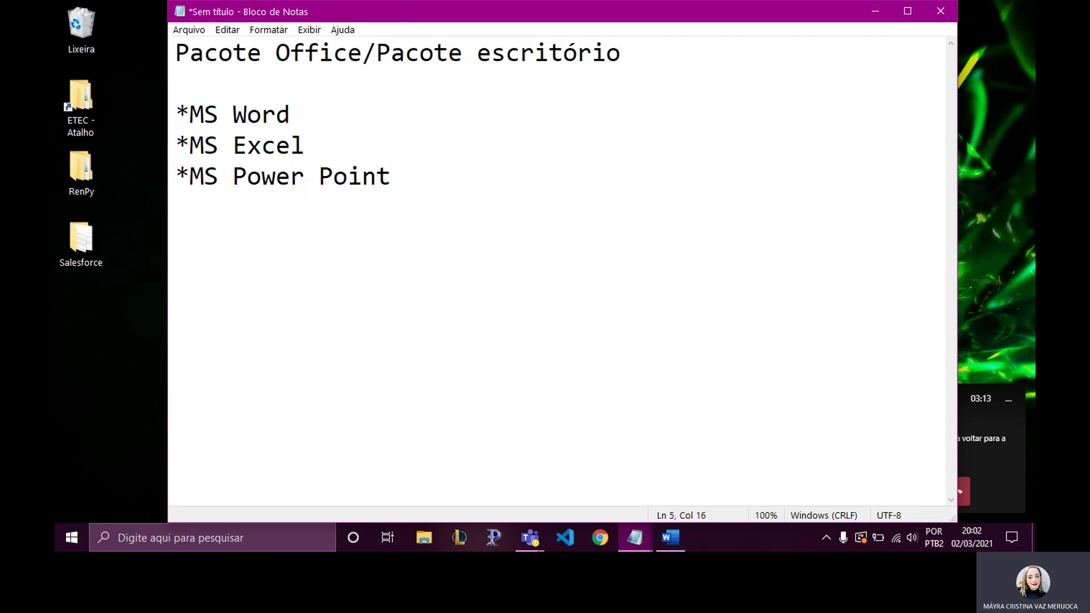
pyautogui.write(';')
pyautogui.press('BackSpace')
pyautogui.press('Return')
pyautogui.write('*')
pyautogui.write('MS ')
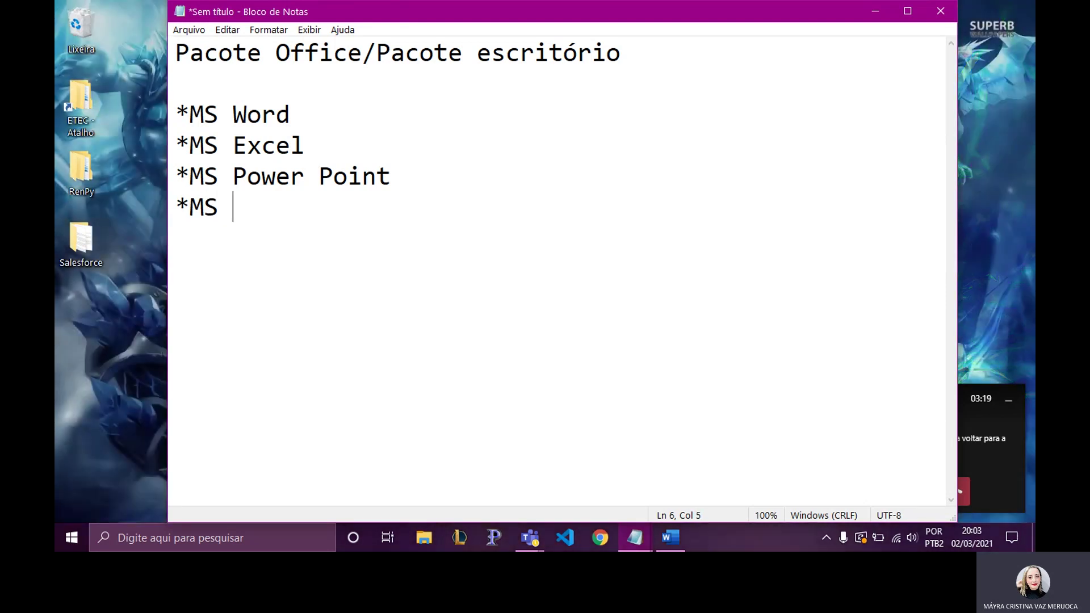
pyautogui.write('Acce')
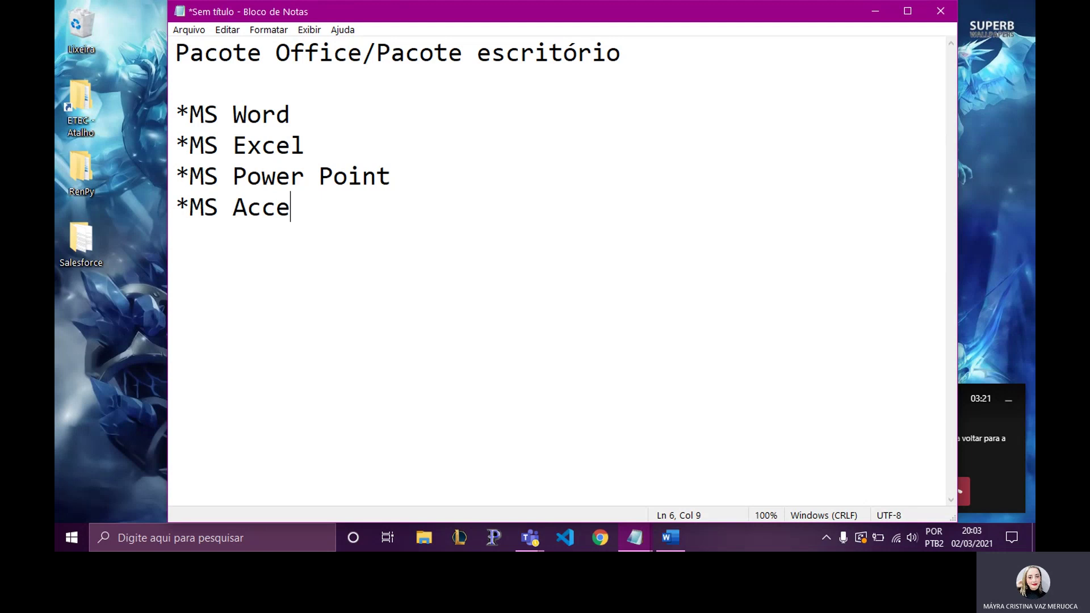
pyautogui.write('ss')
pyautogui.press('Return')
pyautogui.write('*')
pyautogui.write('Ms')
pyautogui.press('BackSpace')
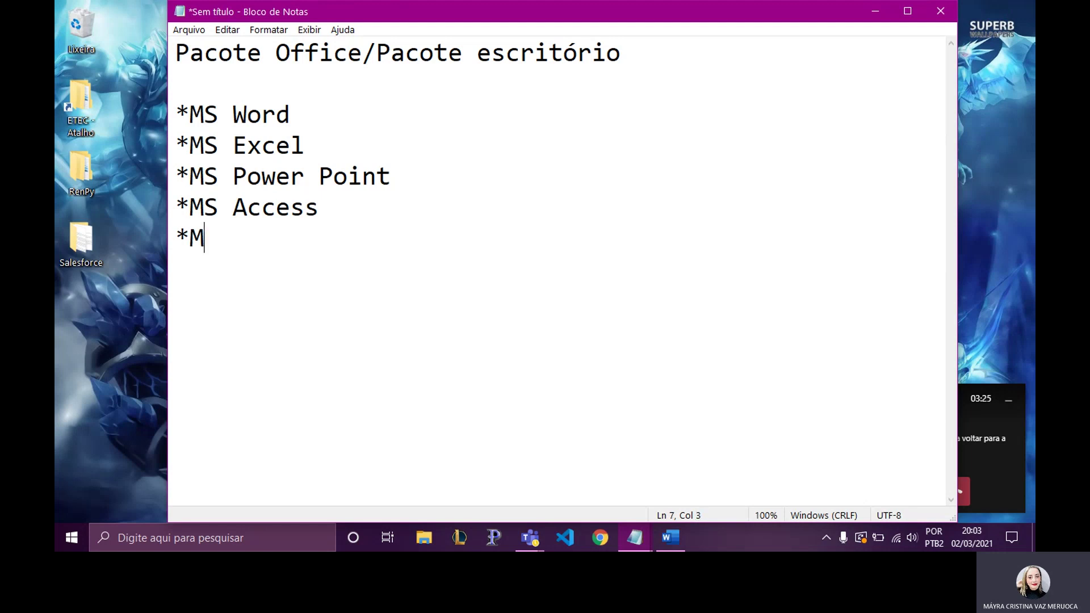
pyautogui.write('S Ou')
pyautogui.write('tlook')
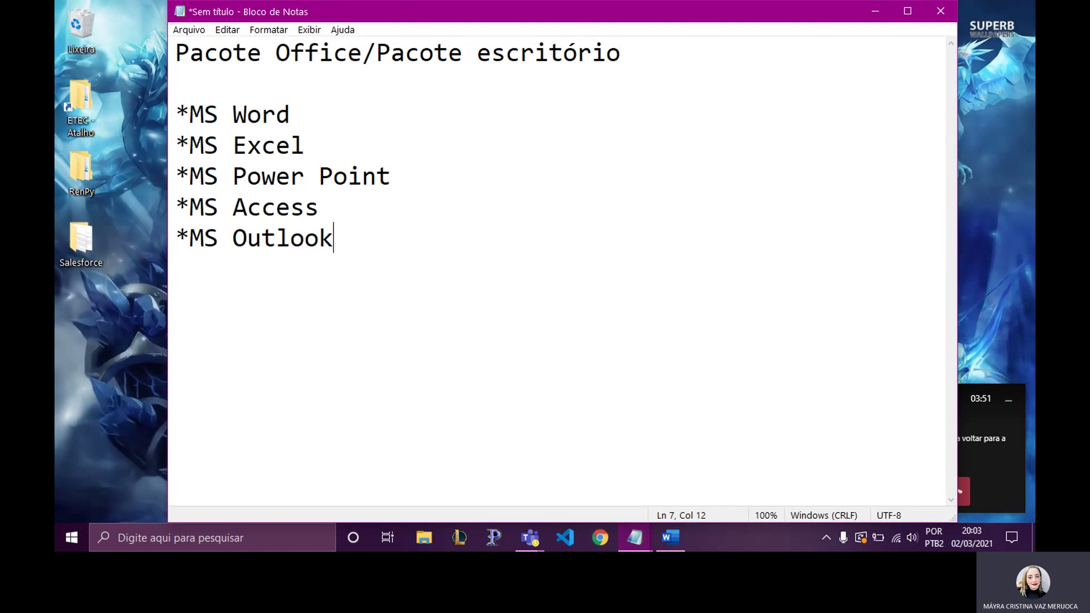
# Append '- Editor de Documentos' to the *MS Word line.
pyautogui.click(318, 110)
pyautogui.write('- E')
pyautogui.write('ditor ')
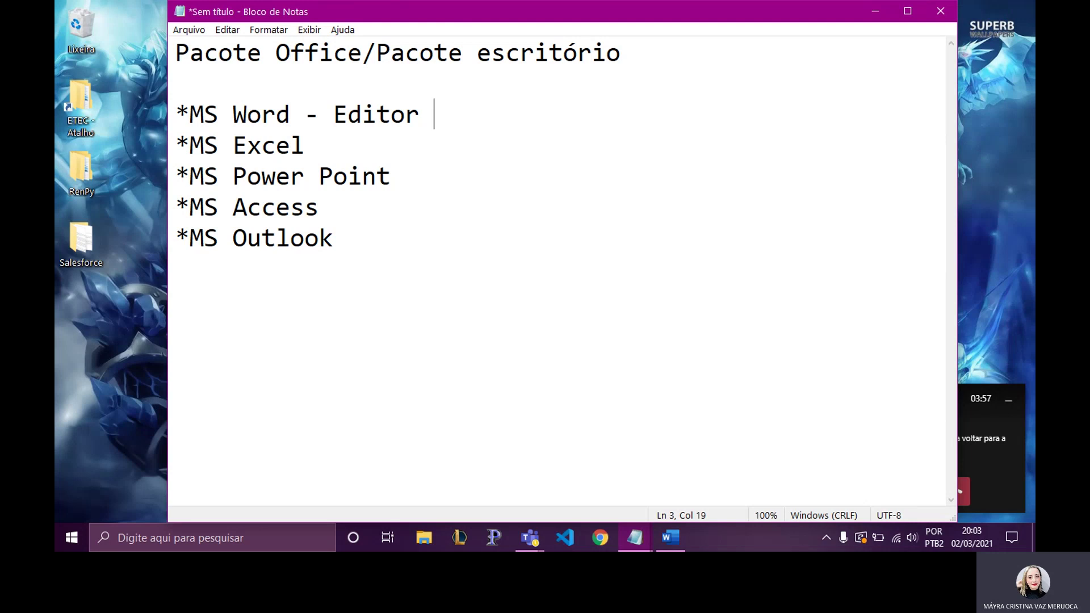
pyautogui.write('de Doc')
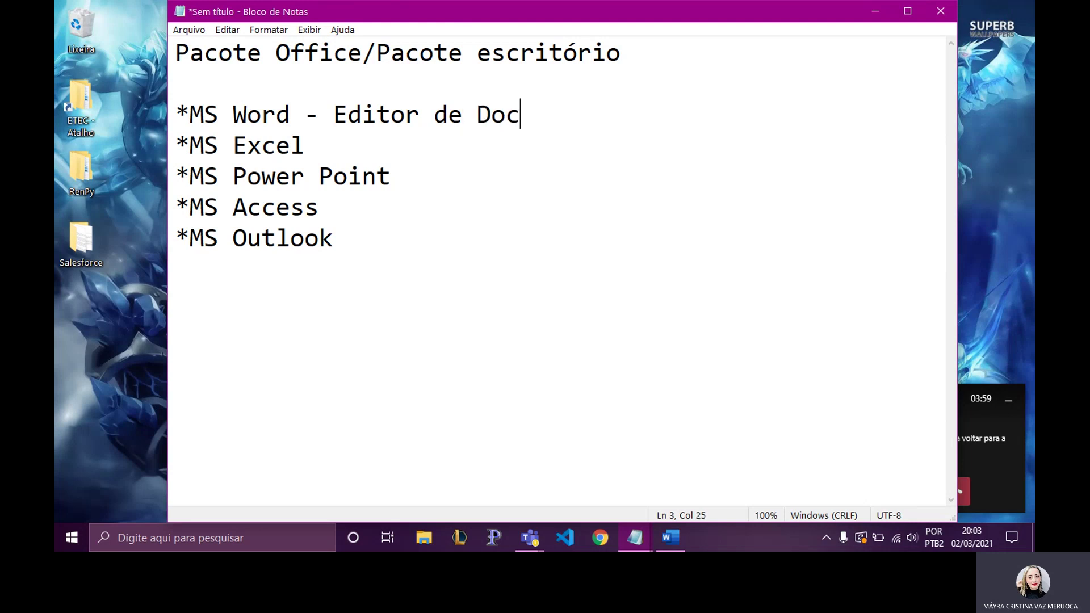
pyautogui.write('umento')
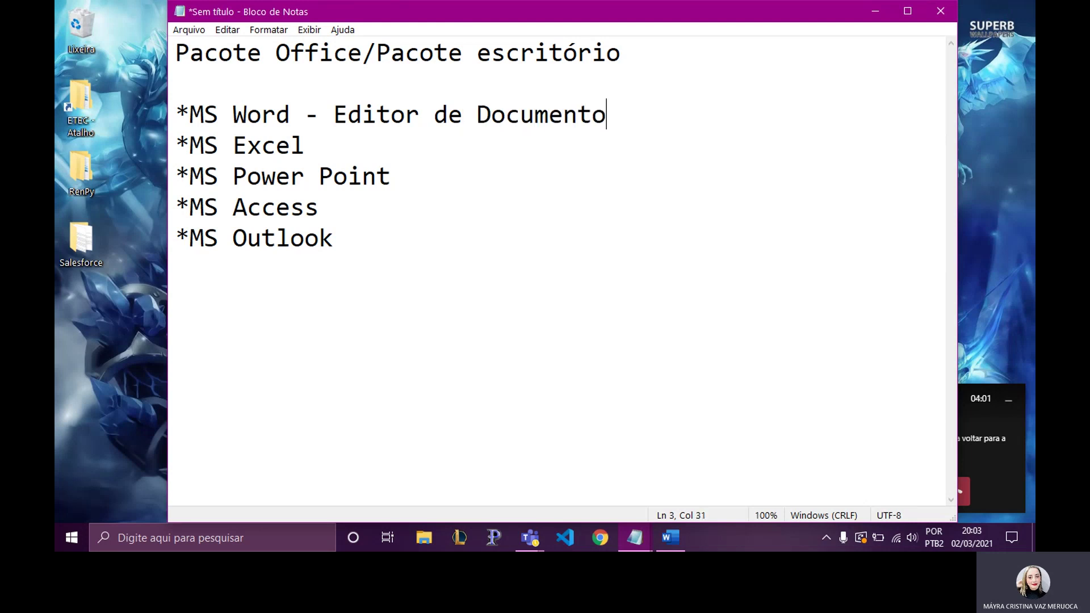
pyautogui.write('s')
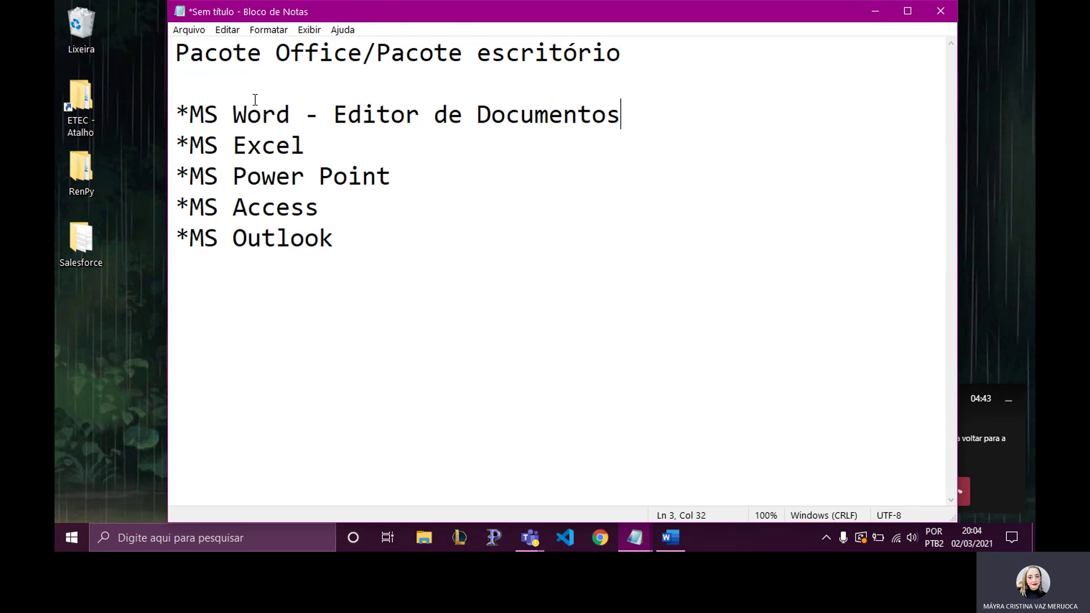
# Append '- Editor de Planilhas eletrônicas' to the *MS Excel line.
pyautogui.click(356, 148)
pyautogui.write('- ')
pyautogui.write('Ed')
pyautogui.write('itor de ')
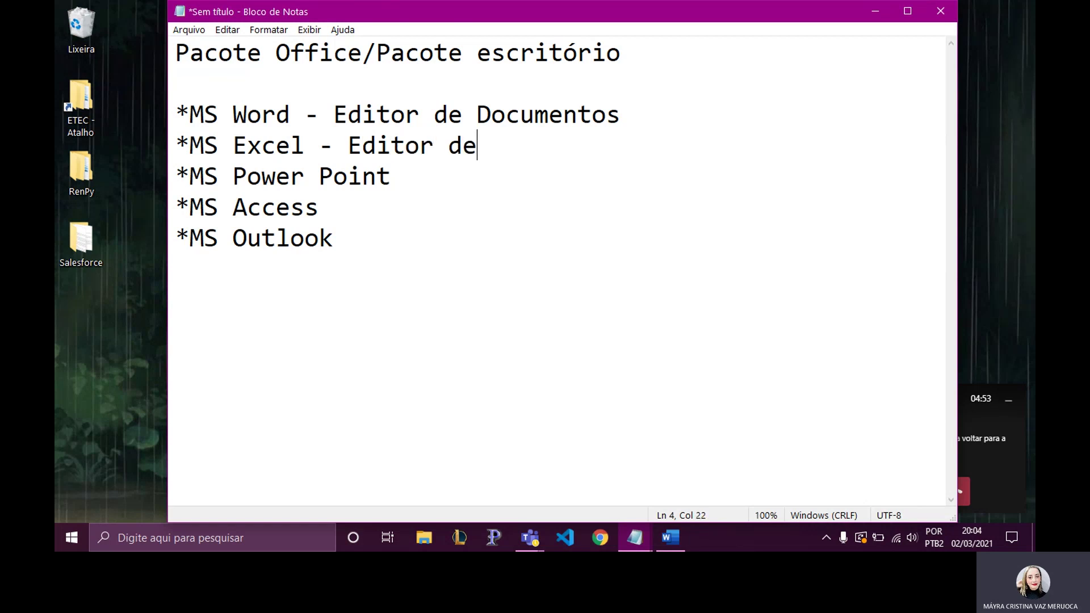
pyautogui.write('Plan')
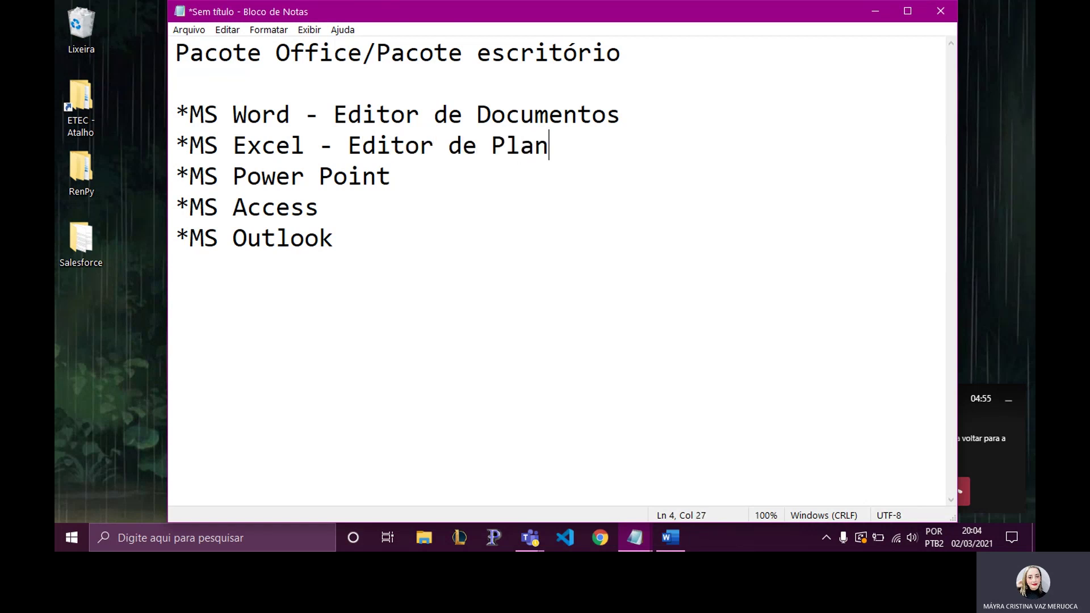
pyautogui.write('ilhas e')
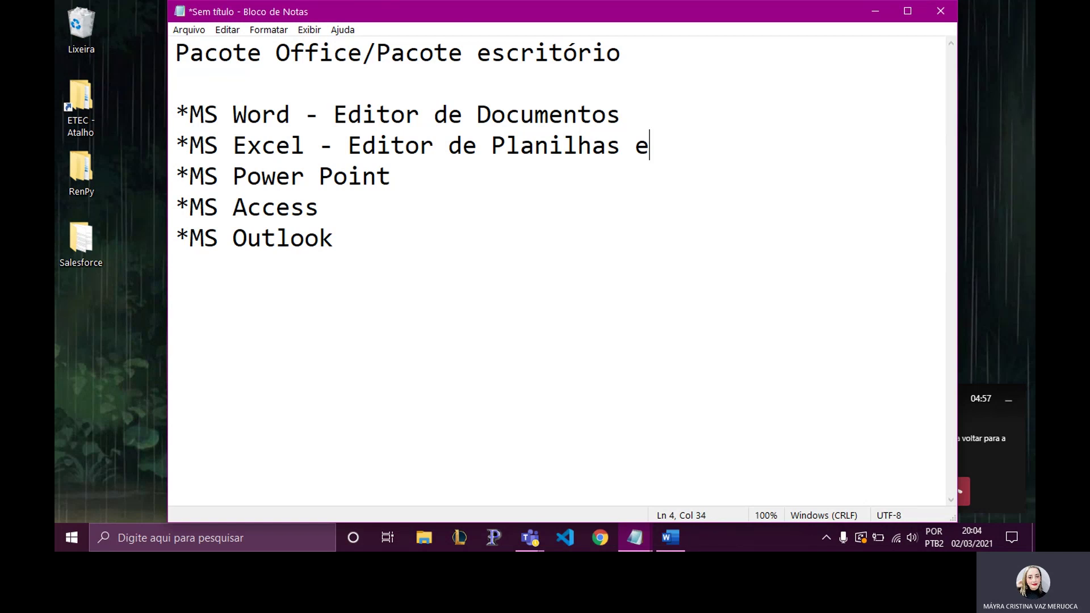
pyautogui.write('letr')
pyautogui.write('ônic')
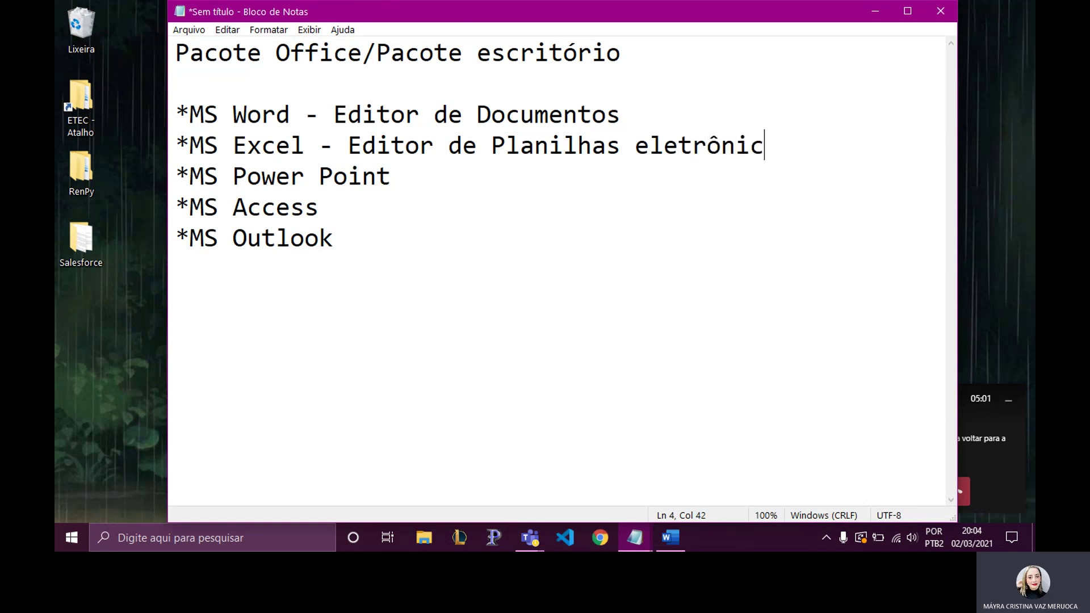
pyautogui.write('as')
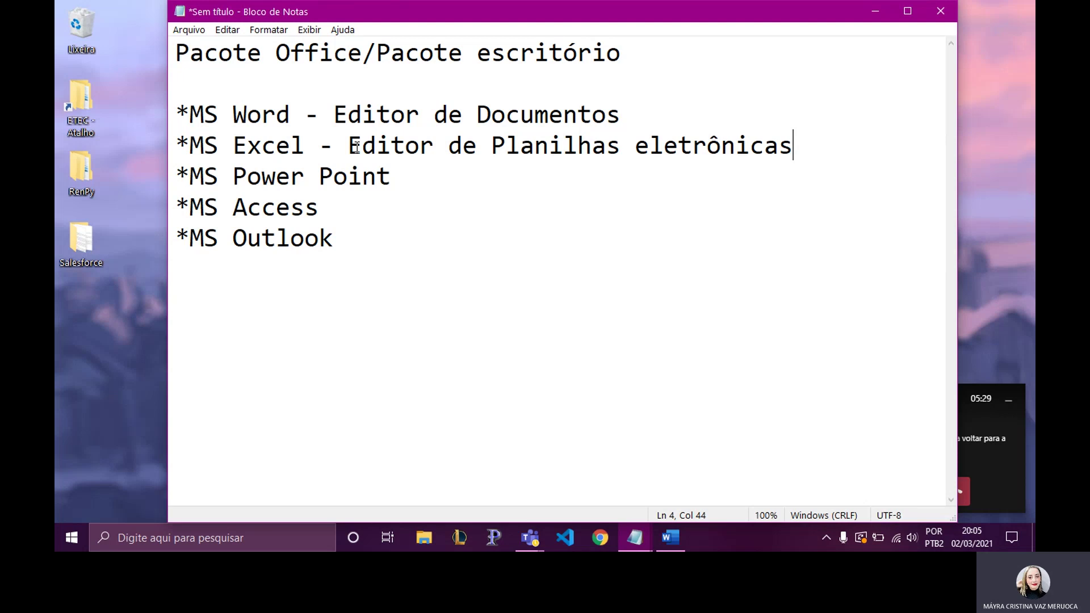
# Append '- Criar apresentações em Slides' to the *MS Power Point line.
pyautogui.click(421, 176)
pyautogui.write('- ')
pyautogui.write('C')
pyautogui.write('riar ap')
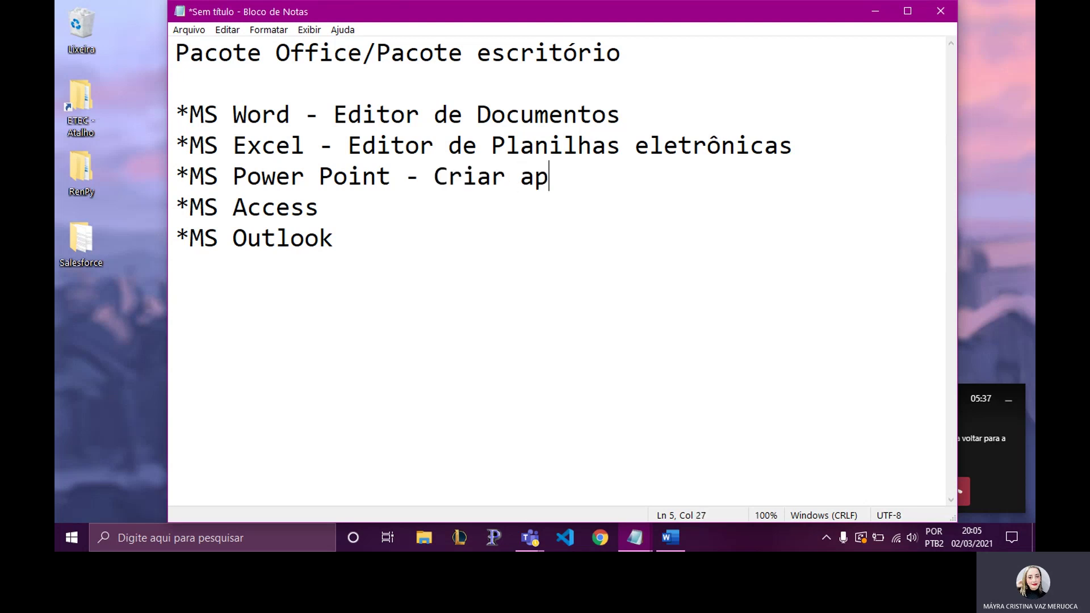
pyautogui.write('resen')
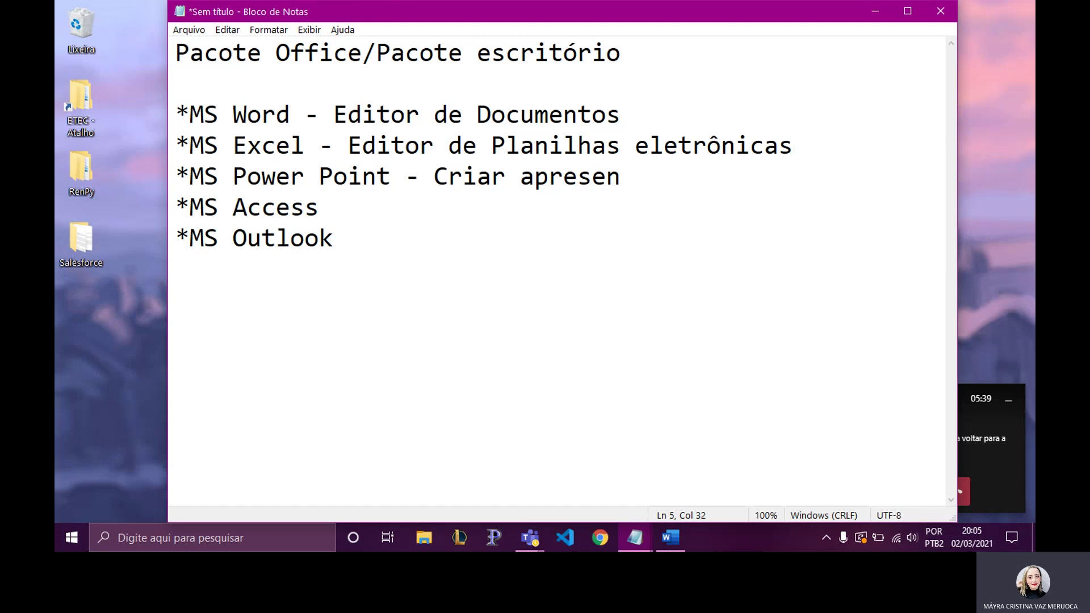
pyautogui.write('tações')
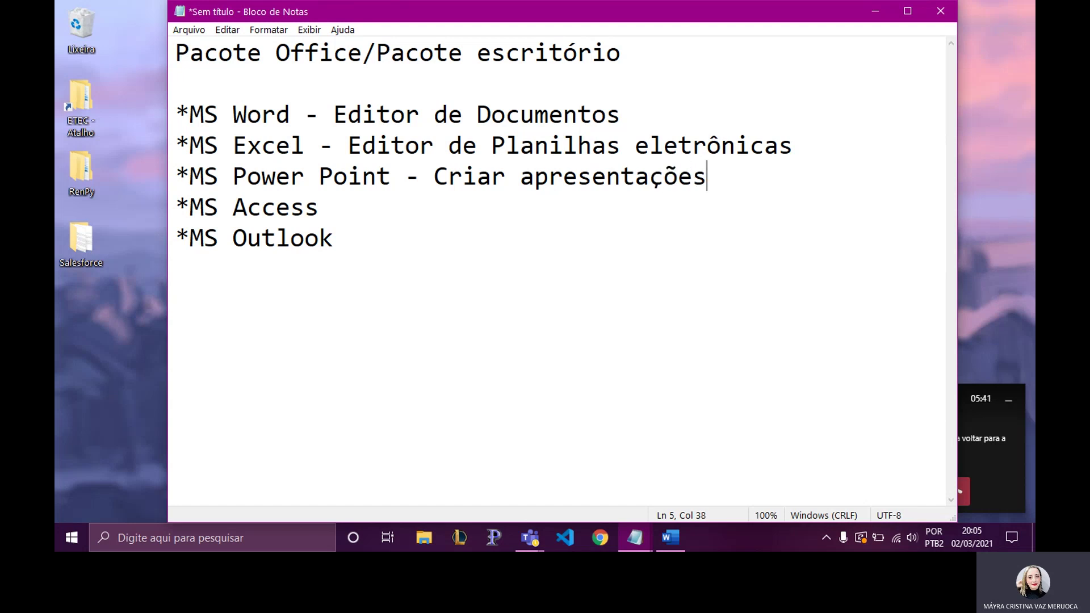
pyautogui.write(' em Sli')
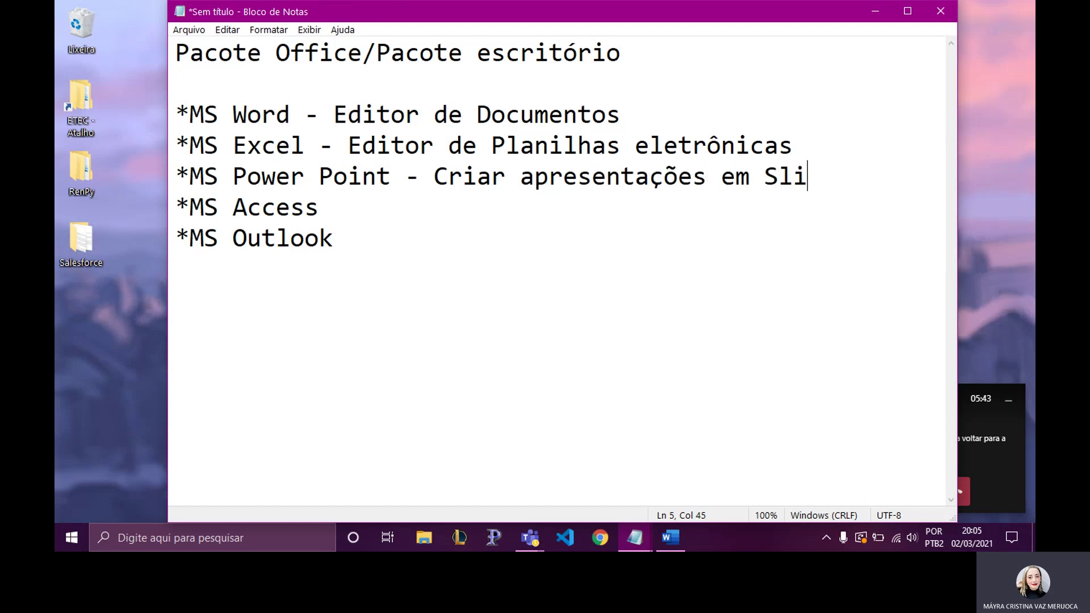
pyautogui.write('des')
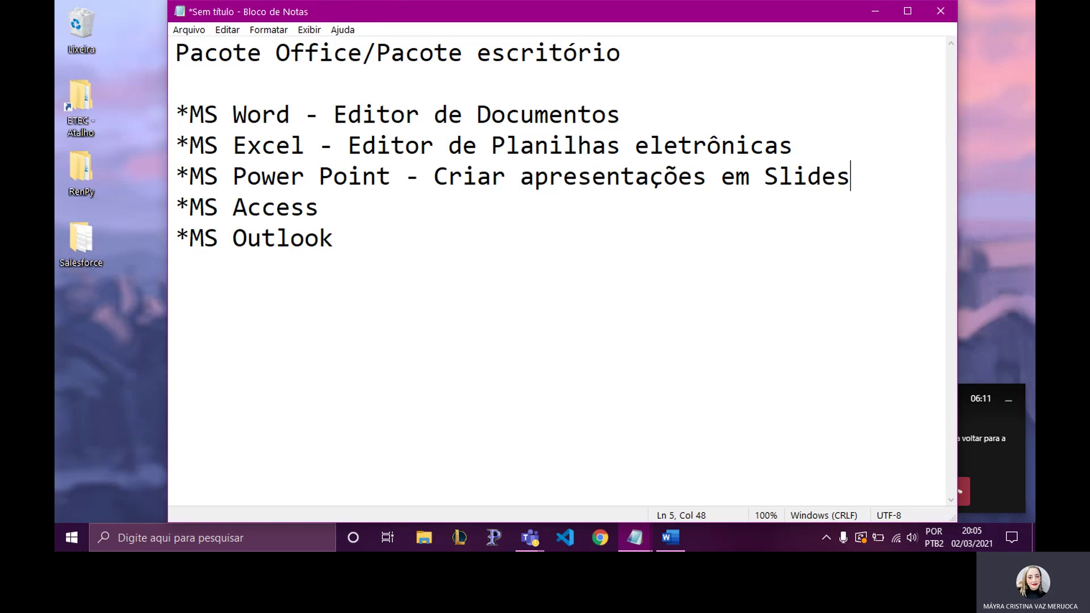
# Append '- Criar Banco de dados.' to the *MS Access line.
pyautogui.click(341, 207)
pyautogui.write('- ')
pyautogui.write('Criar ')
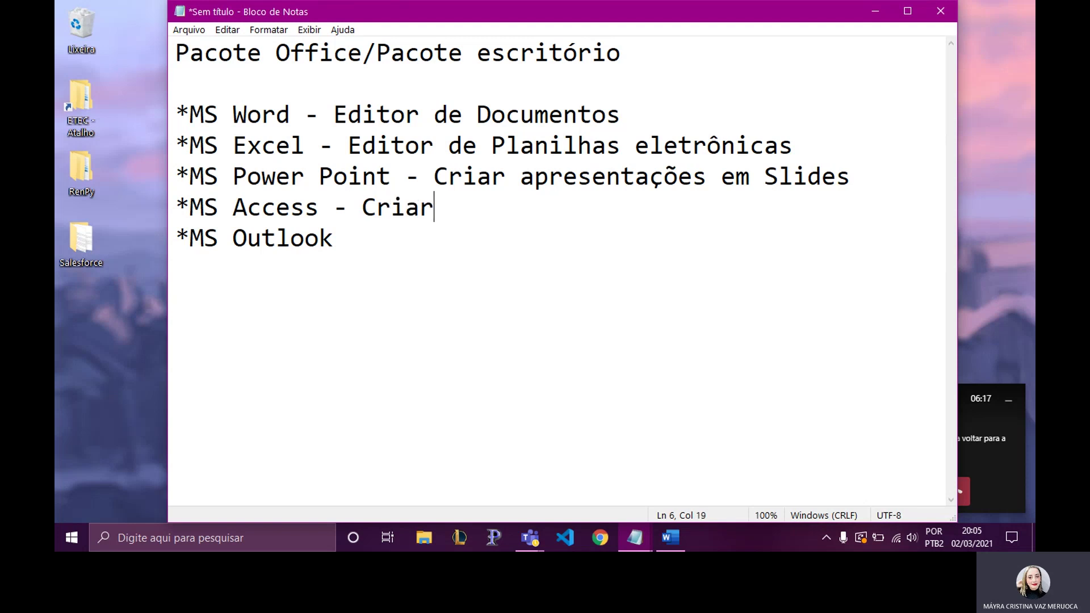
pyautogui.write('Ban')
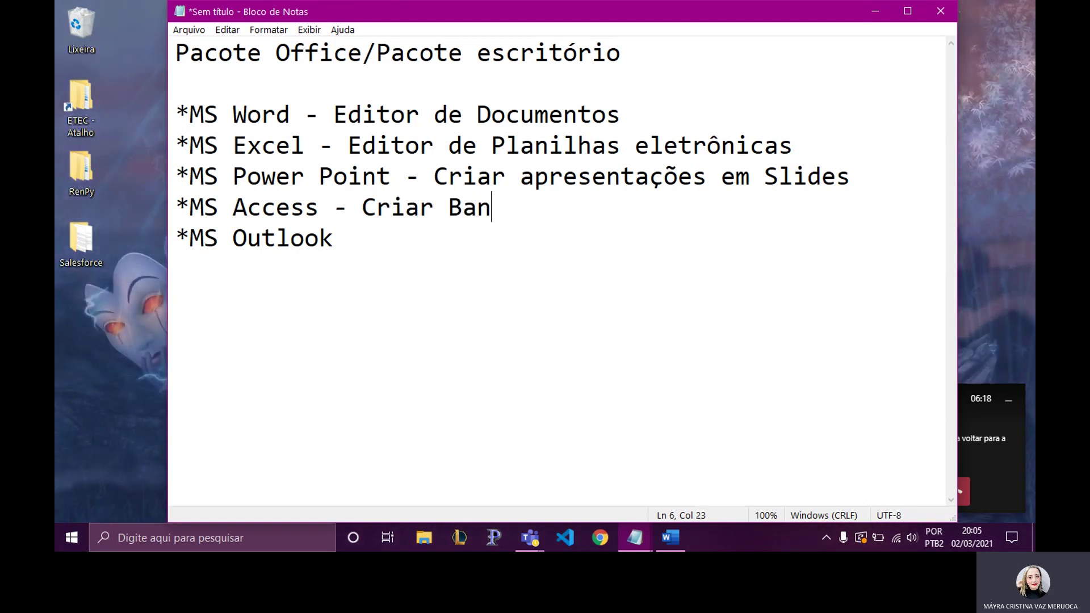
pyautogui.write('co de da')
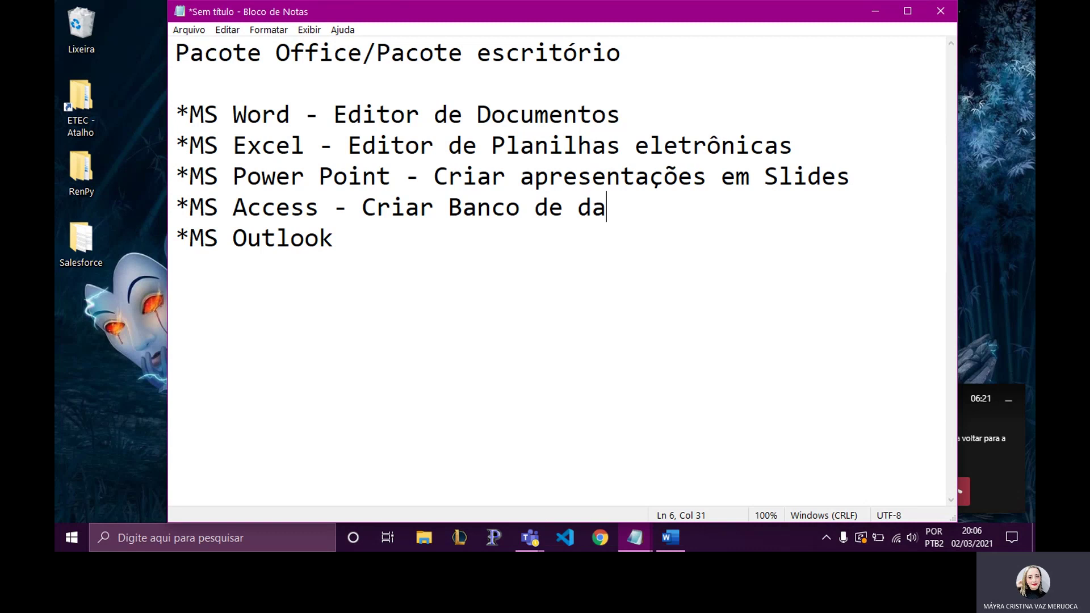
pyautogui.write('dos.')
# Remove the period after 'dados' and append '- Gerenciador de E-mails' to the *MS Outlook line.
pyautogui.press('BackSpace')
pyautogui.click(379, 263)
pyautogui.write('-  ')
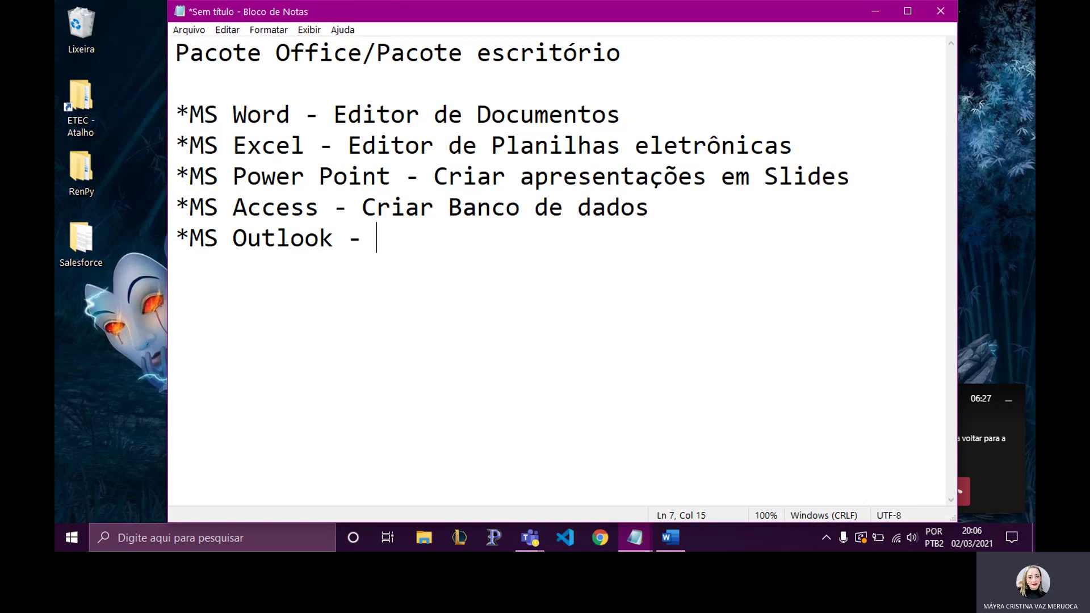
pyautogui.write('Geren')
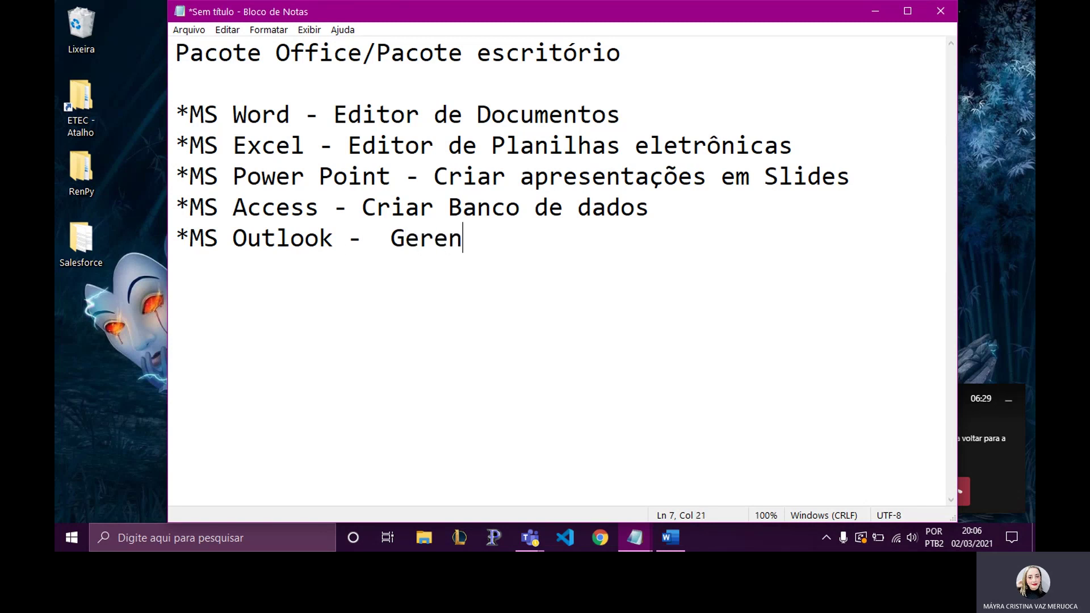
pyautogui.write('ciador de ')
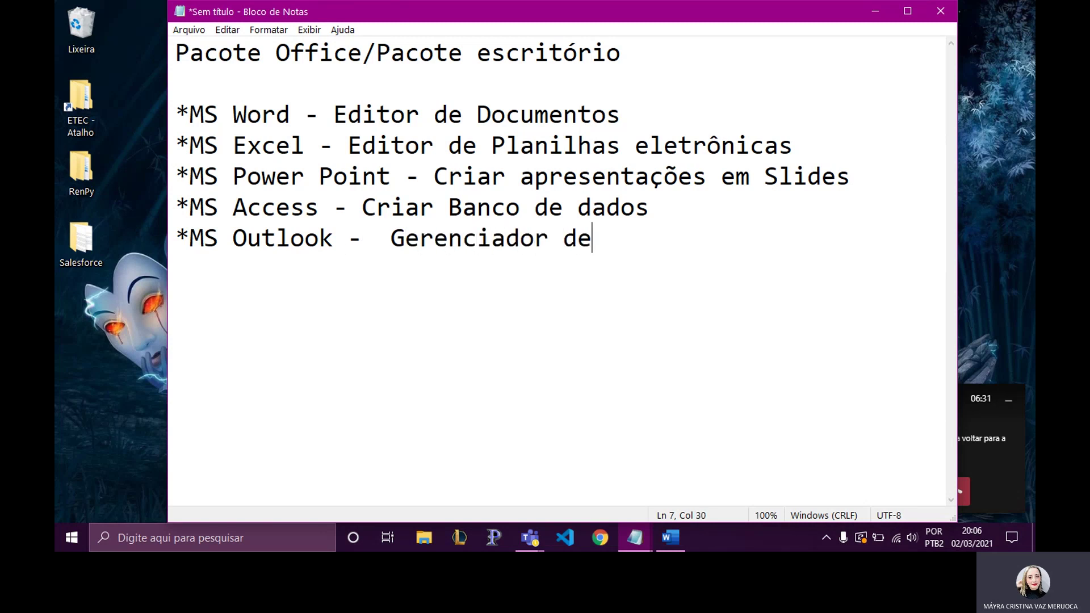
pyautogui.write('E-m')
pyautogui.write('ails')
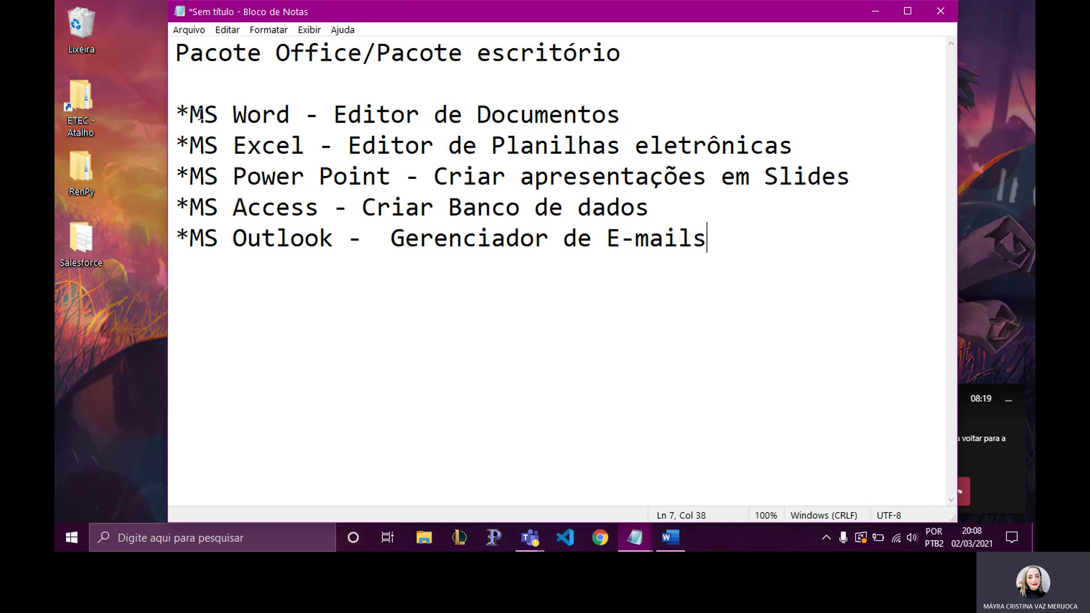
# Briefly select the Word, Excel and Power Point lines, deselect, and minimize Notepad.
pyautogui.moveTo(190, 114)
pyautogui.mouseDown()
pyautogui.moveTo(504, 110)
pyautogui.moveTo(694, 163)
pyautogui.mouseUp()
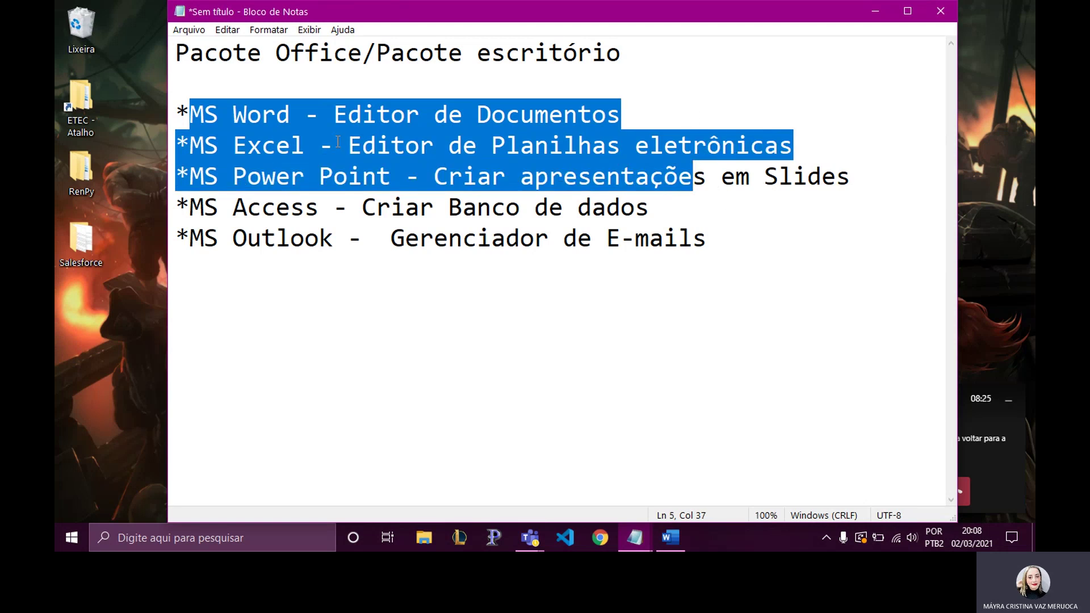
pyautogui.click(304, 113)
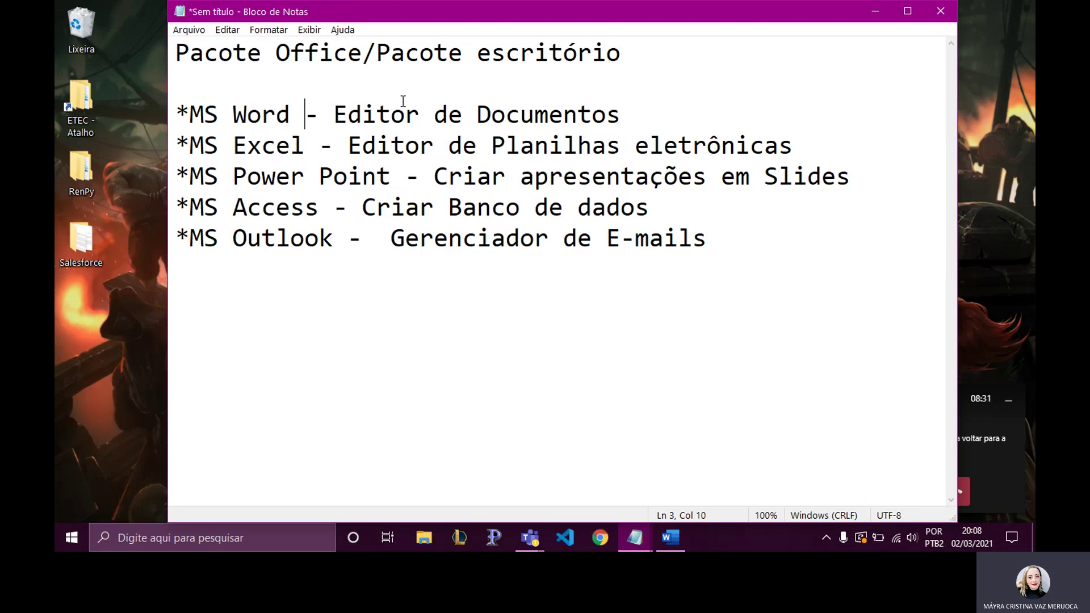
pyautogui.click(876, 15)
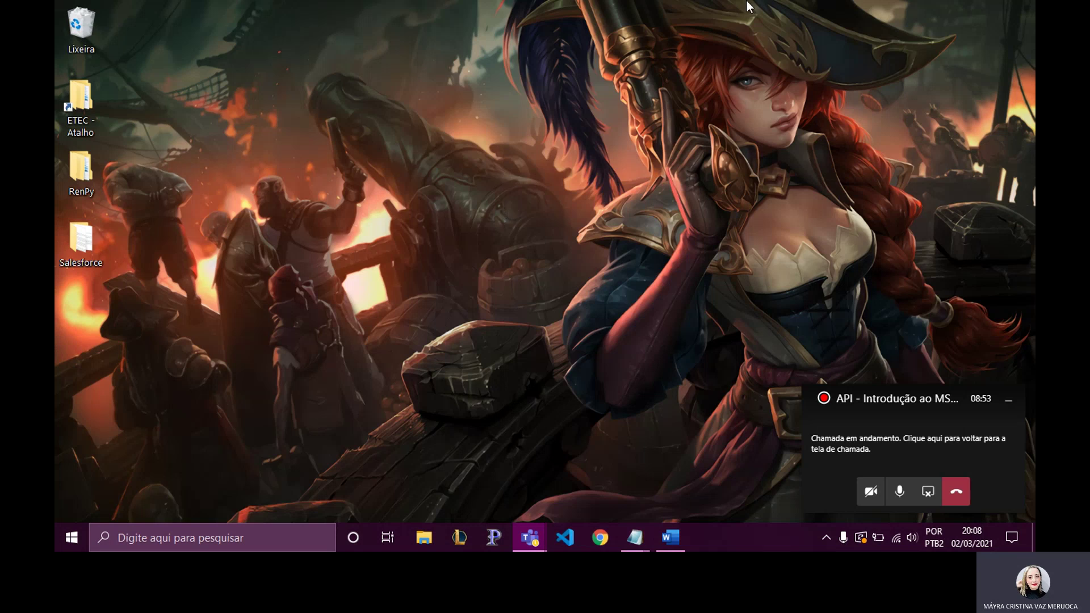
# Close the earlier Word window and relaunch Word by searching 'word' in the Start menu.
pyautogui.click(670, 538)
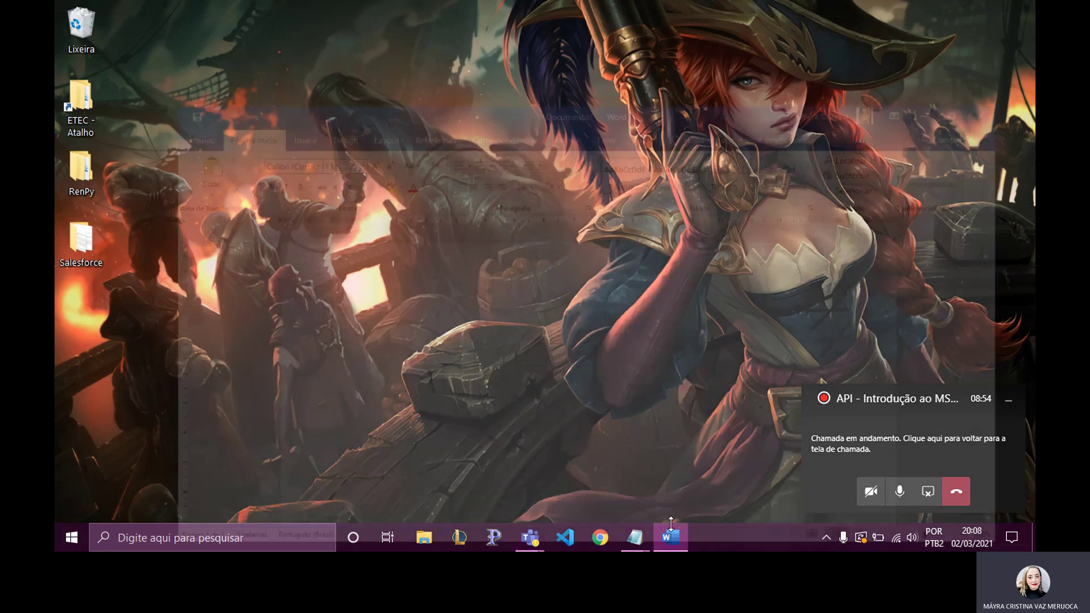
pyautogui.click(1020, 11)
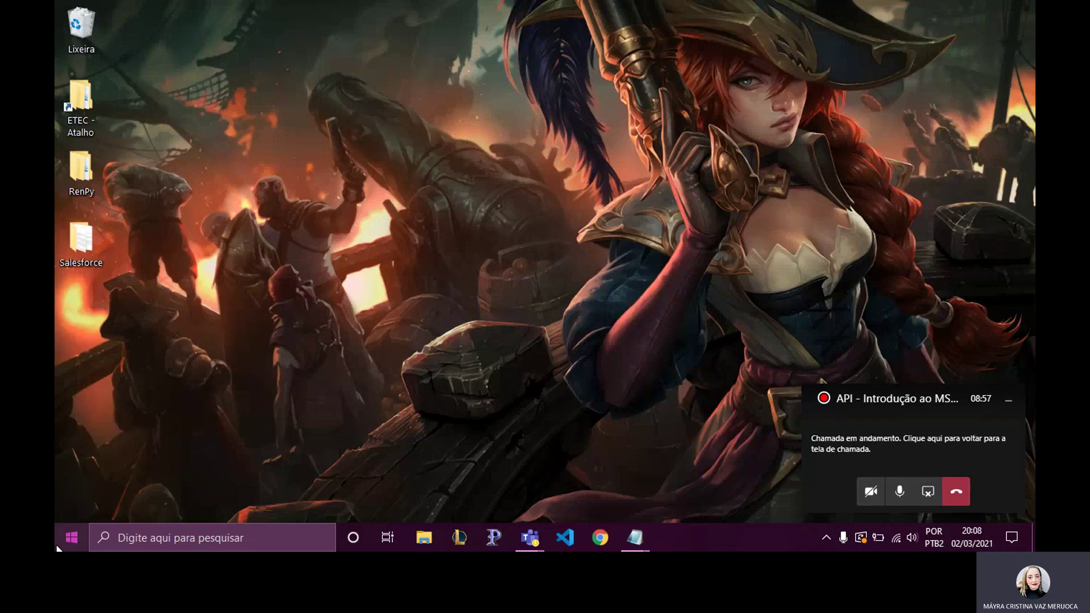
pyautogui.click(72, 538)
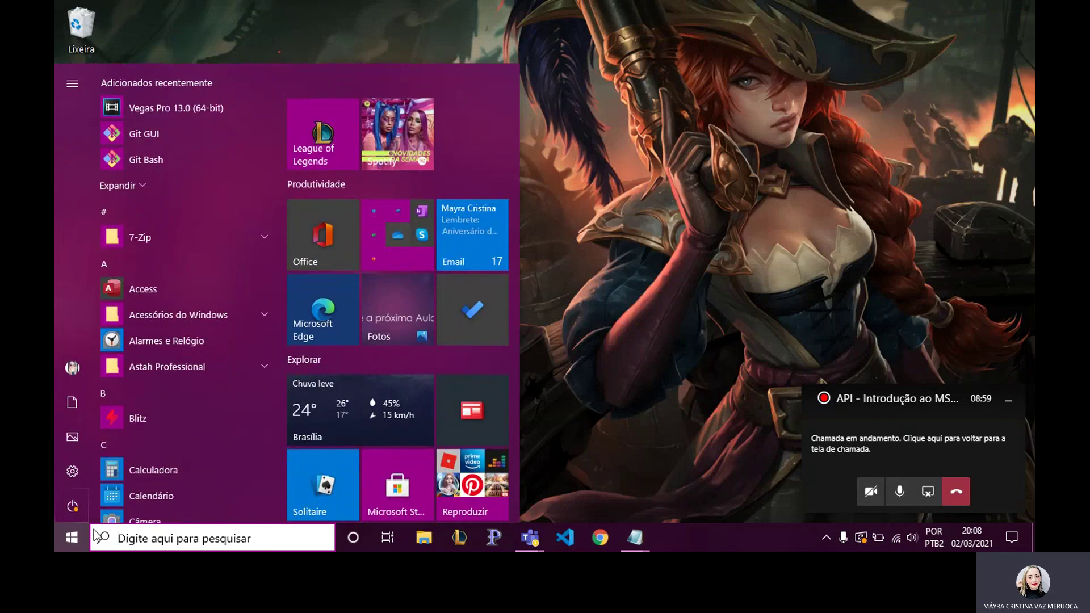
pyautogui.write('w')
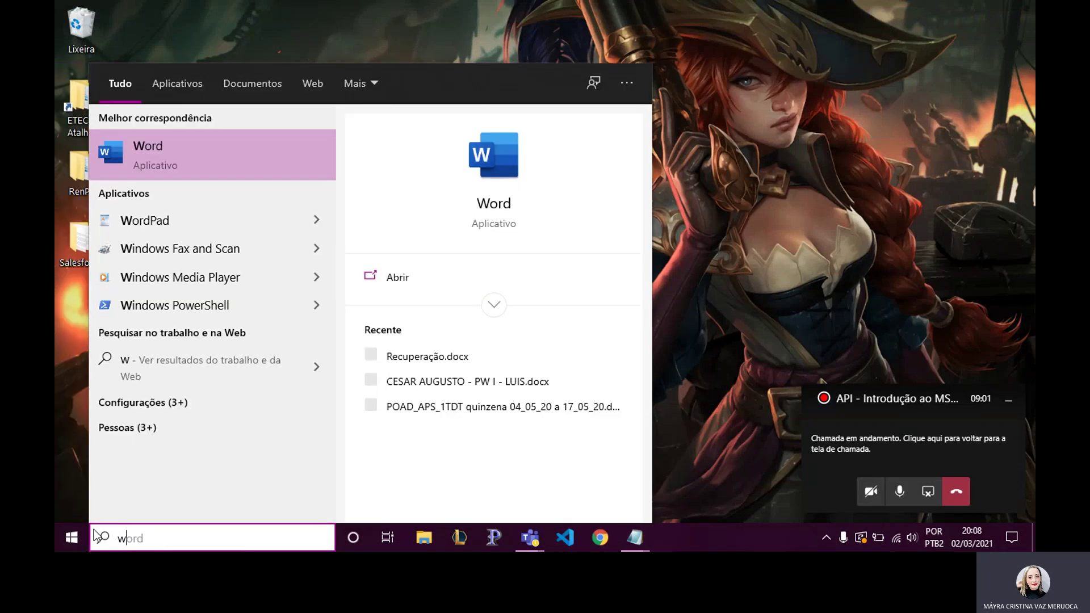
pyautogui.write('ord')
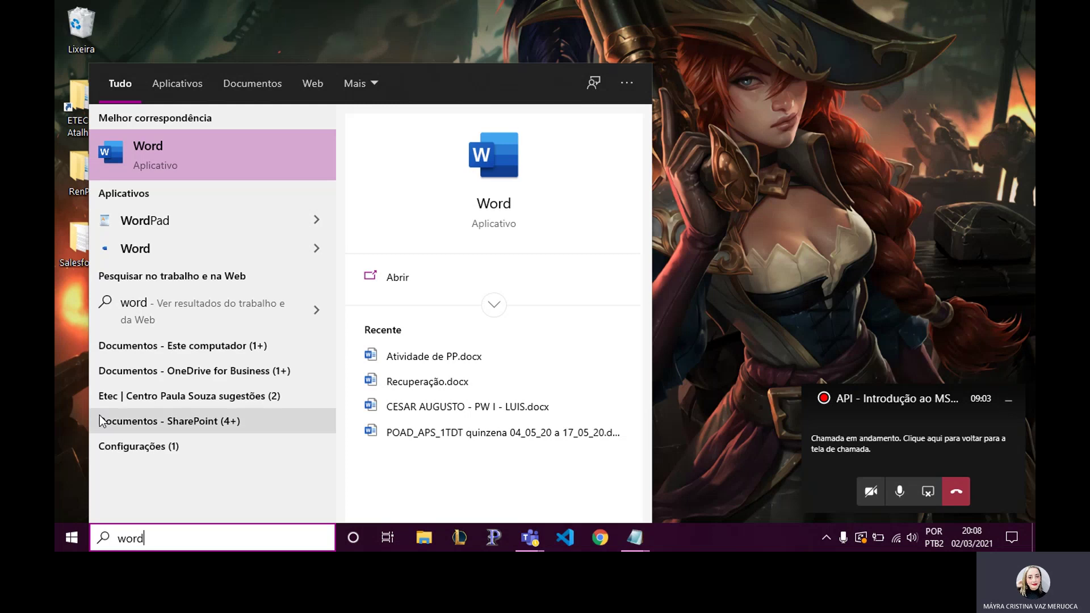
pyautogui.click(205, 160)
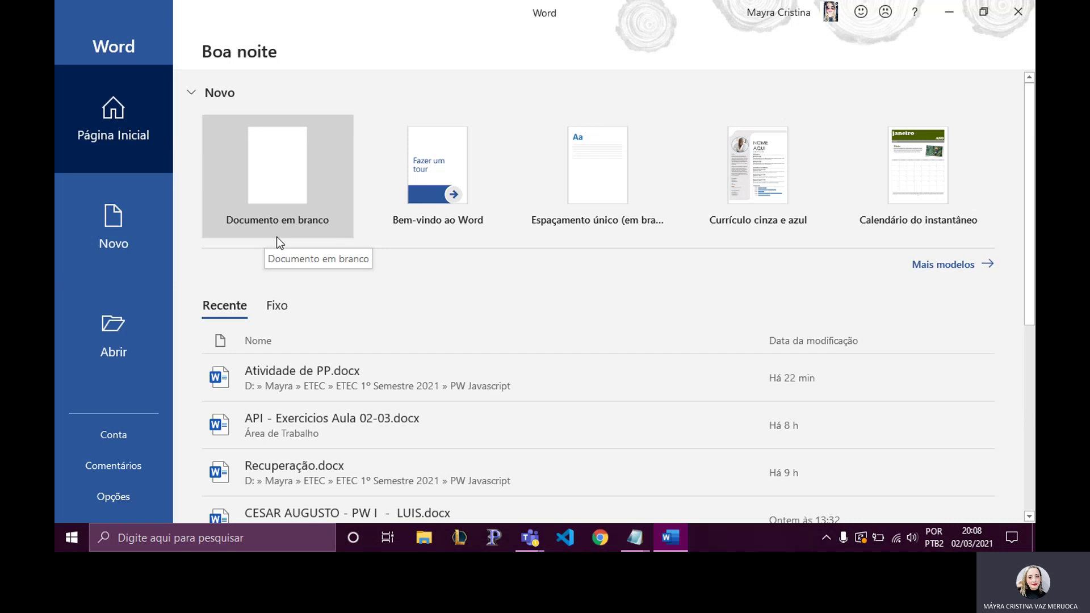
# Choose 'Documento em branco' on the Word start screen to open the empty Documento1.
pyautogui.click(308, 152)
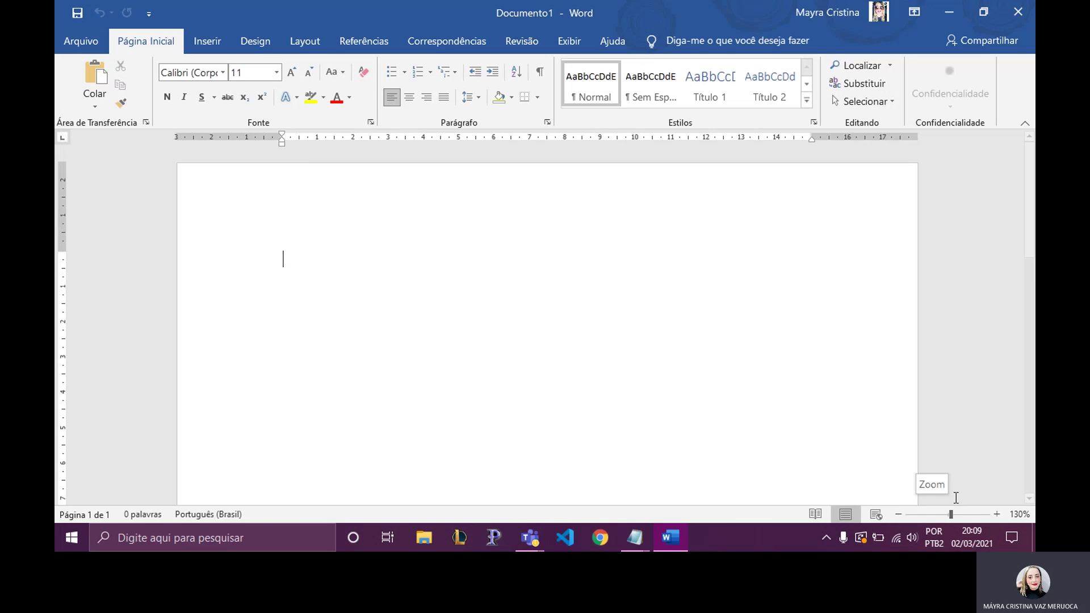
pyautogui.click(956, 515)
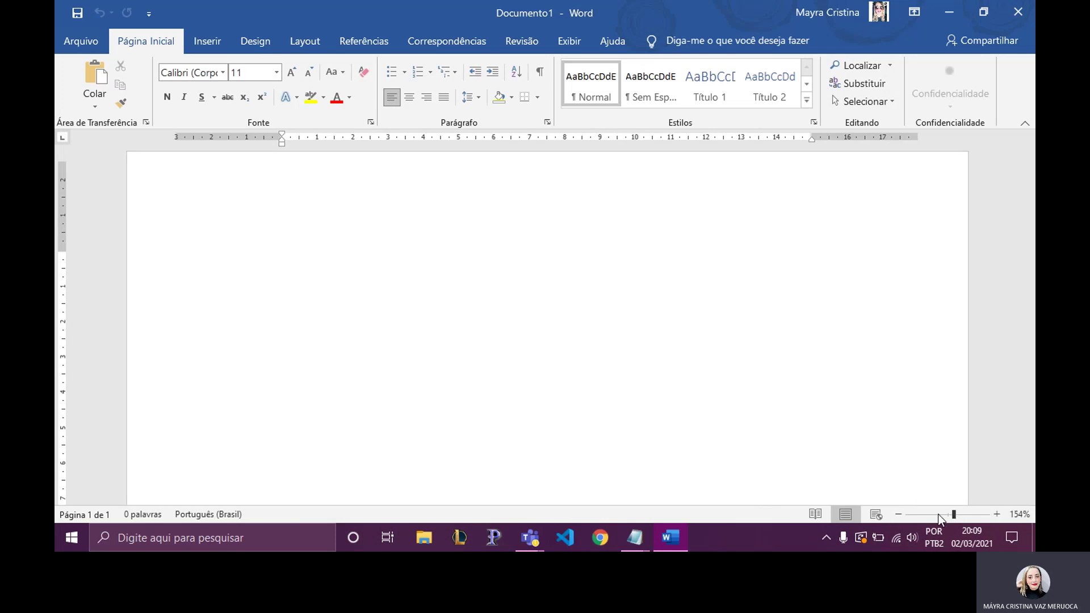
pyautogui.moveTo(951, 516)
pyautogui.mouseDown()
pyautogui.moveTo(895, 519)
pyautogui.moveTo(999, 513)
pyautogui.mouseUp()
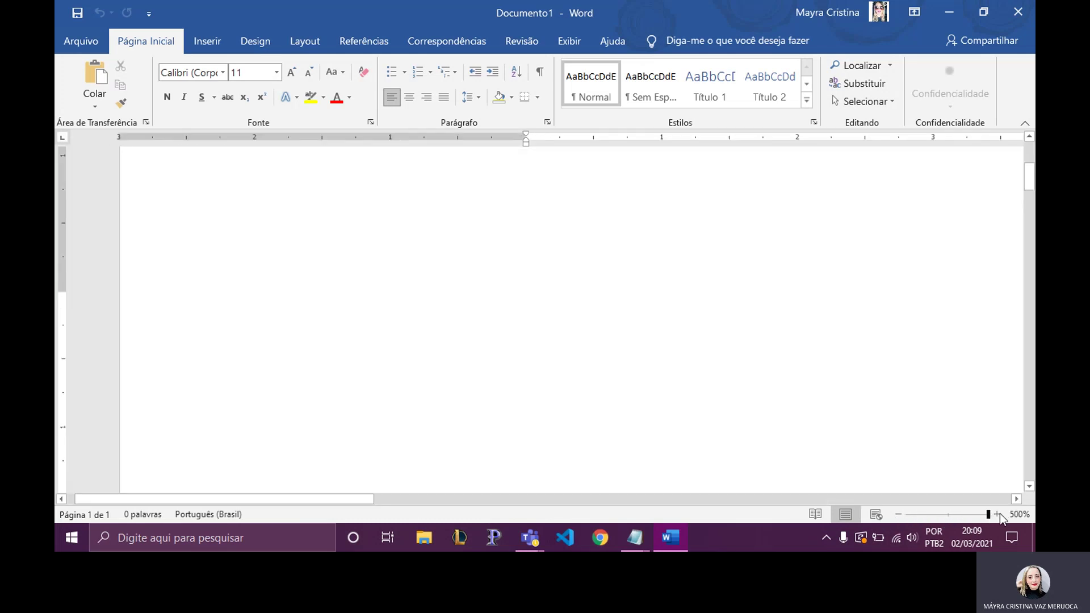
pyautogui.moveTo(1000, 513); pyautogui.dragTo(949, 516)
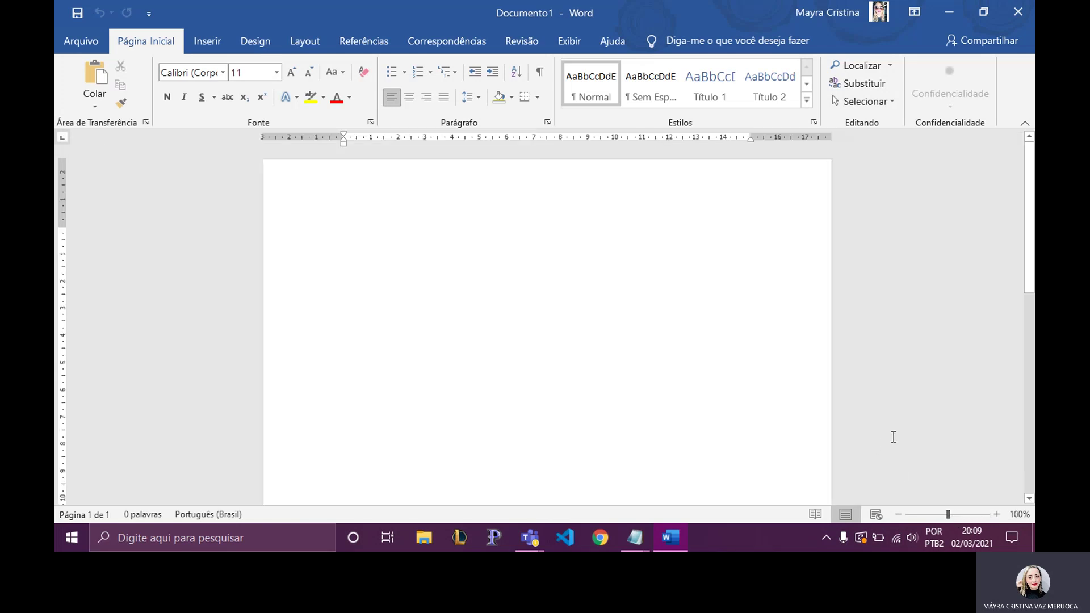
pyautogui.scroll(-2, 894, 437)
pyautogui.scroll(1, 898, 435)
pyautogui.click(997, 515)
pyautogui.click(997, 514)
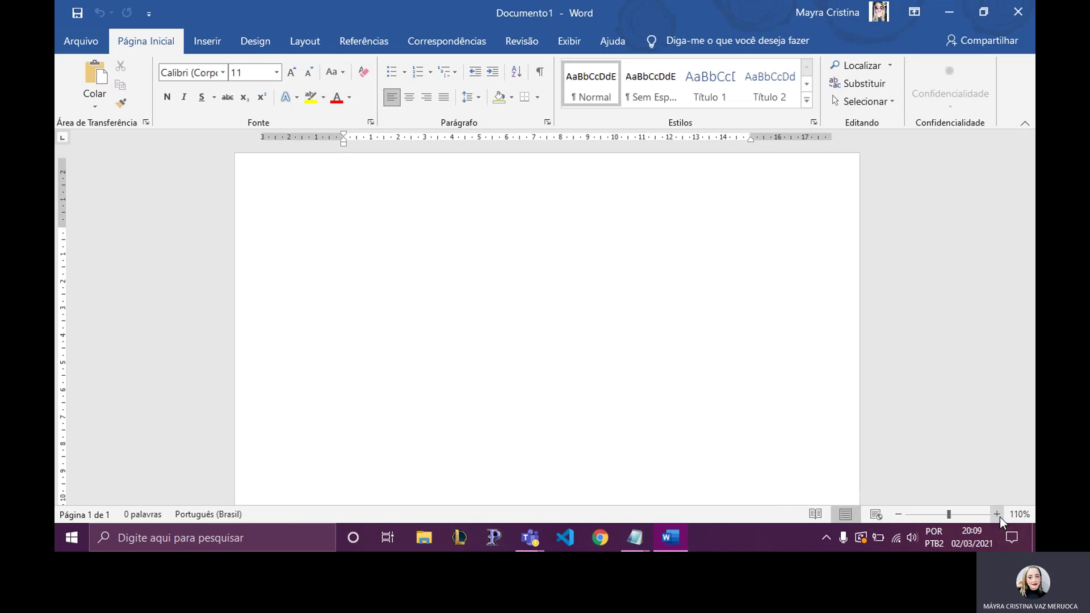
pyautogui.click(997, 515)
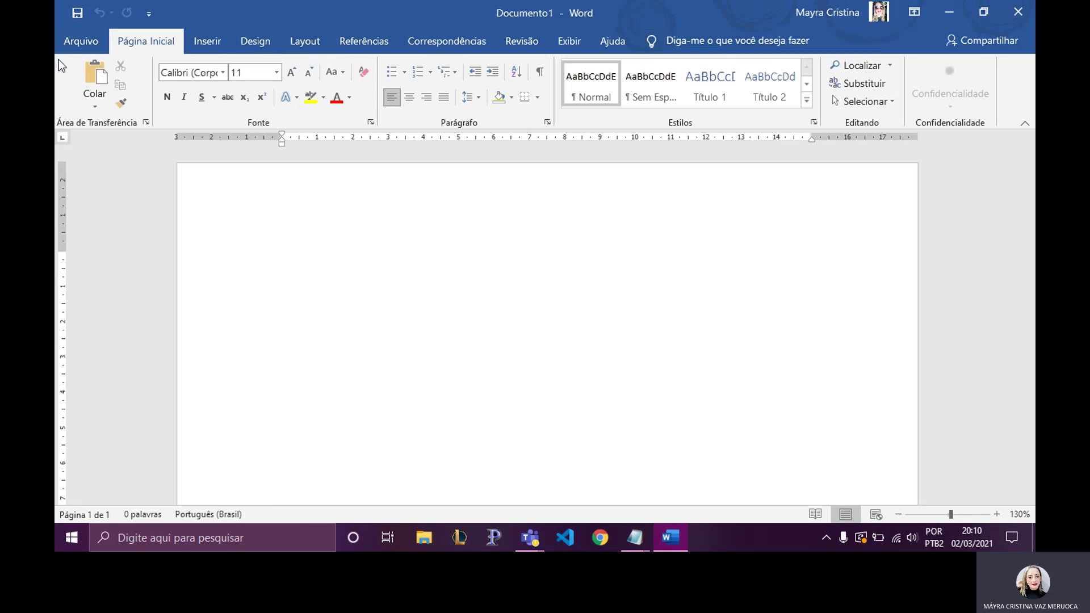
pyautogui.click(69, 46)
pyautogui.click(76, 44)
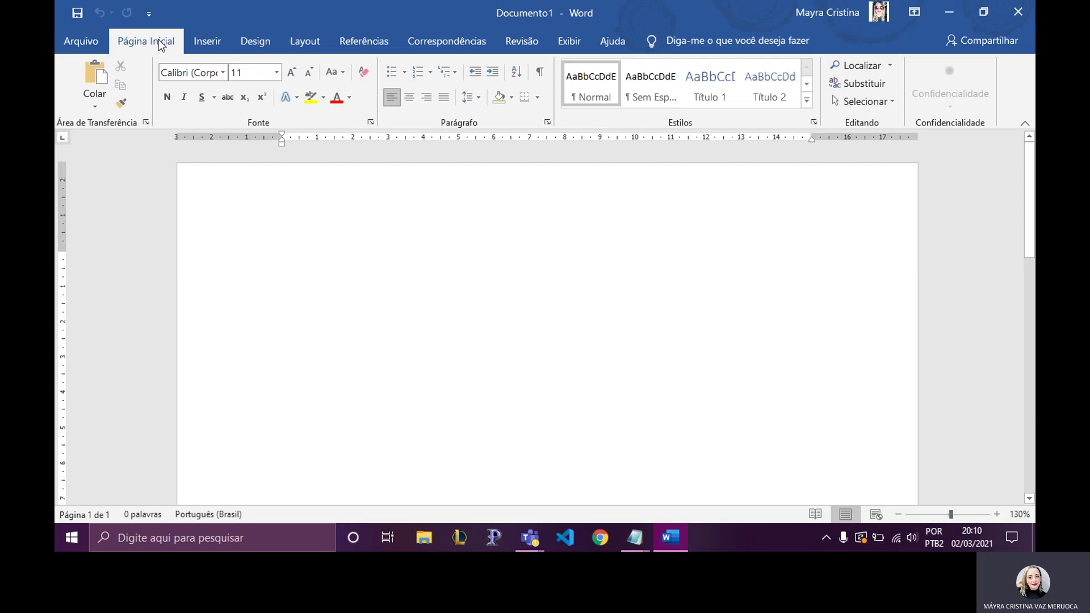
pyautogui.click(199, 43)
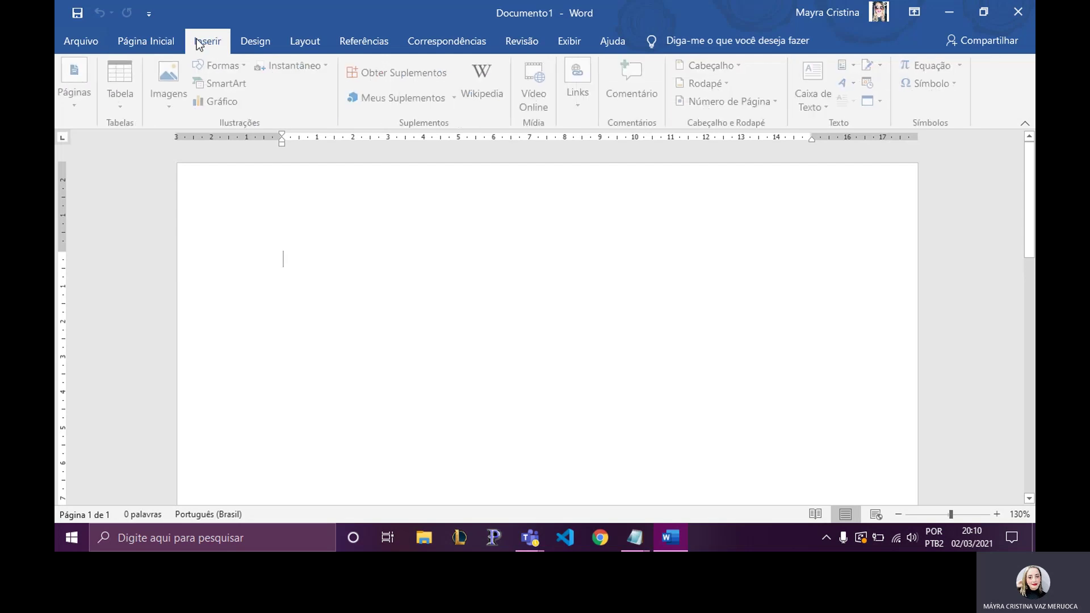
pyautogui.click(256, 42)
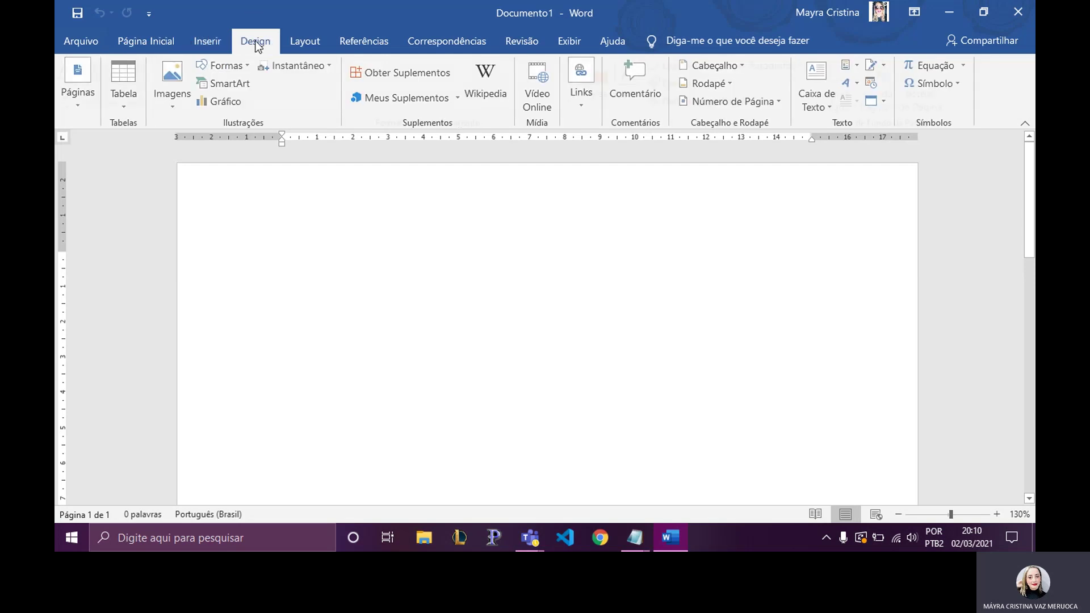
pyautogui.click(306, 45)
pyautogui.click(368, 43)
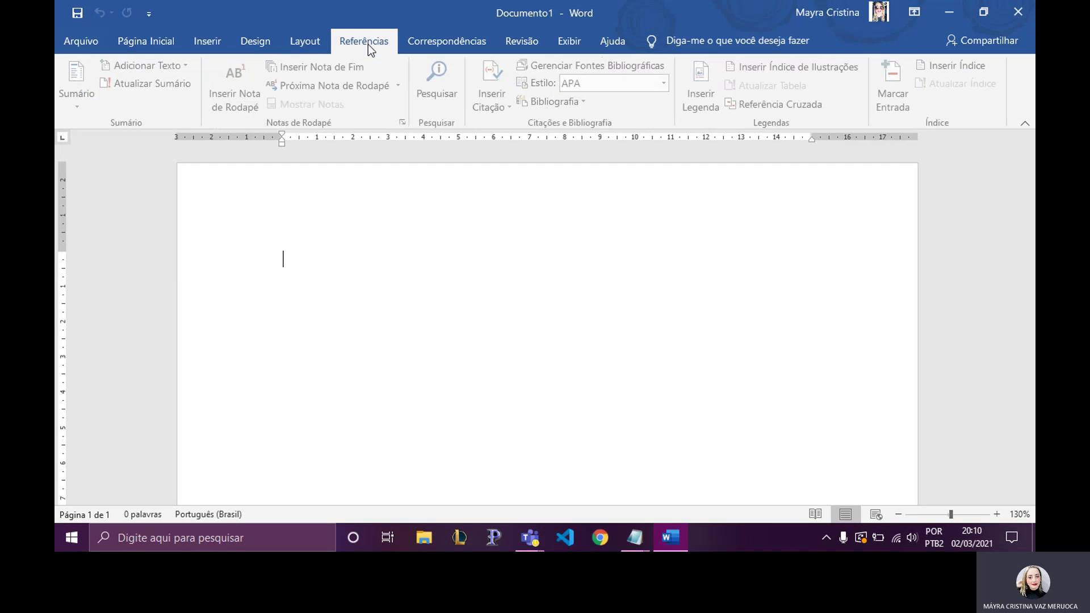
pyautogui.click(438, 41)
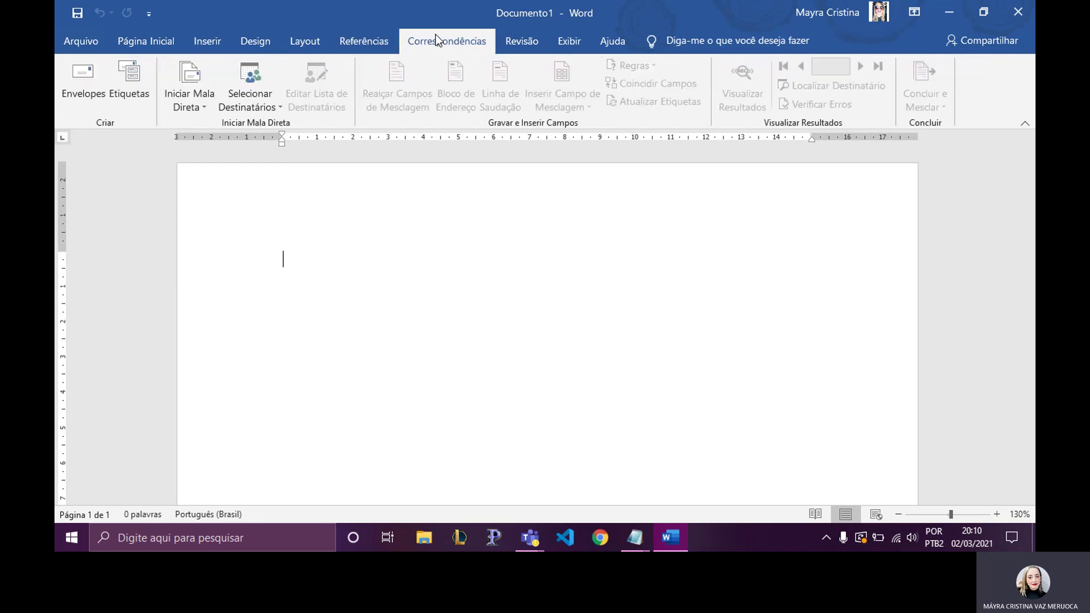
pyautogui.click(516, 44)
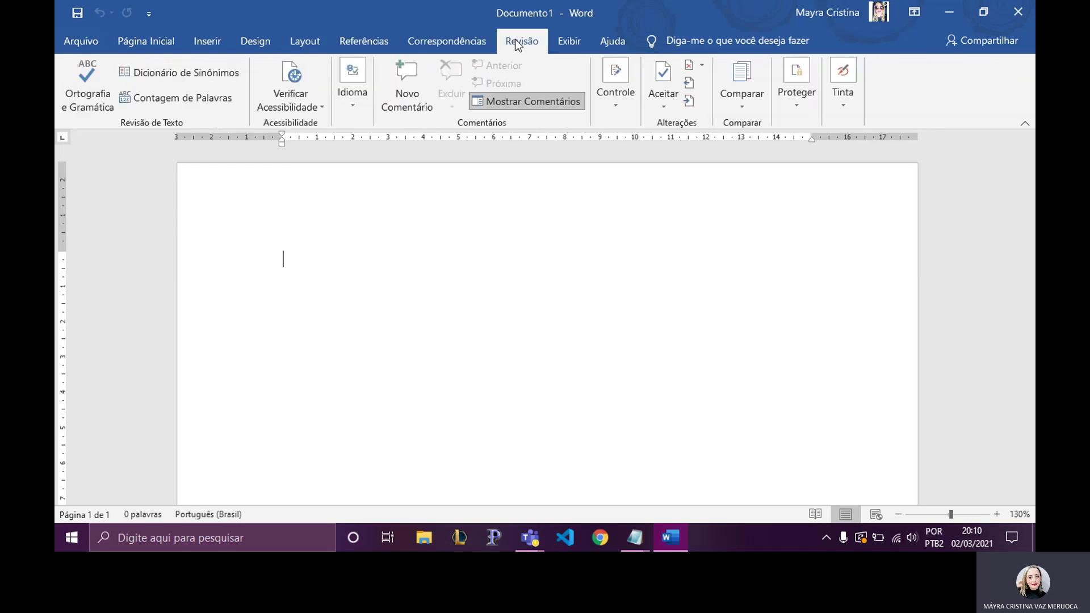
pyautogui.click(561, 48)
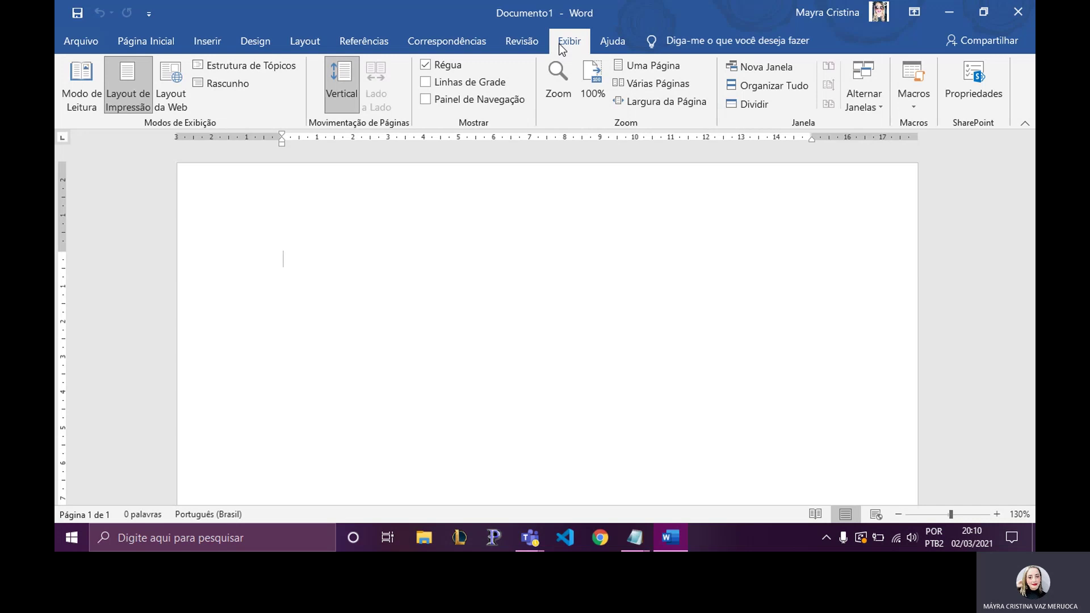
pyautogui.click(606, 43)
pyautogui.click(146, 45)
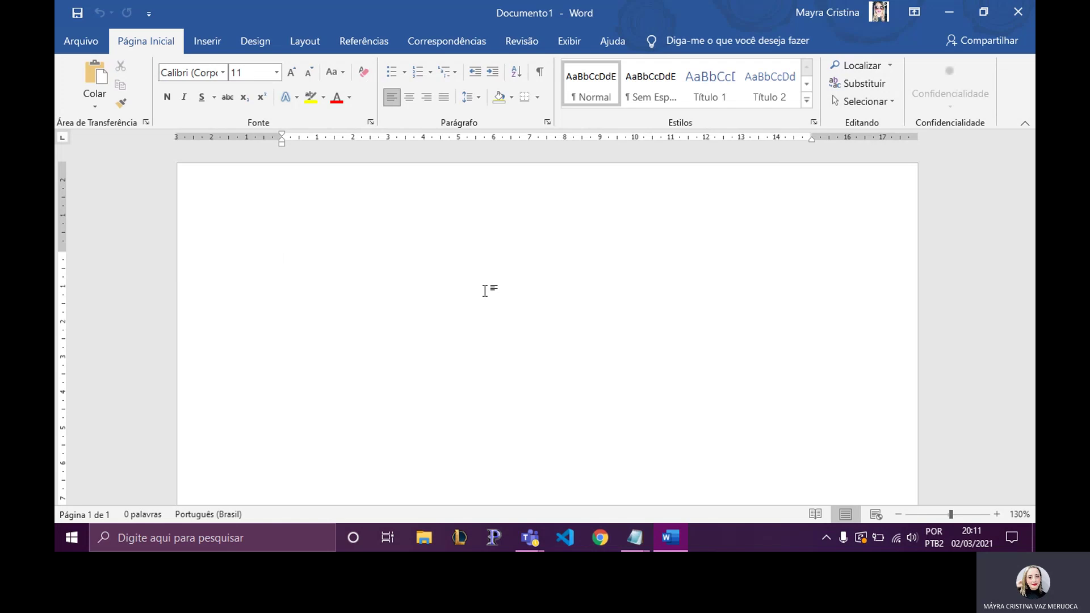
# Type the title 'Primeira Aula de Microsoft Word' on the first line of Documento1.
pyautogui.write('Pri')
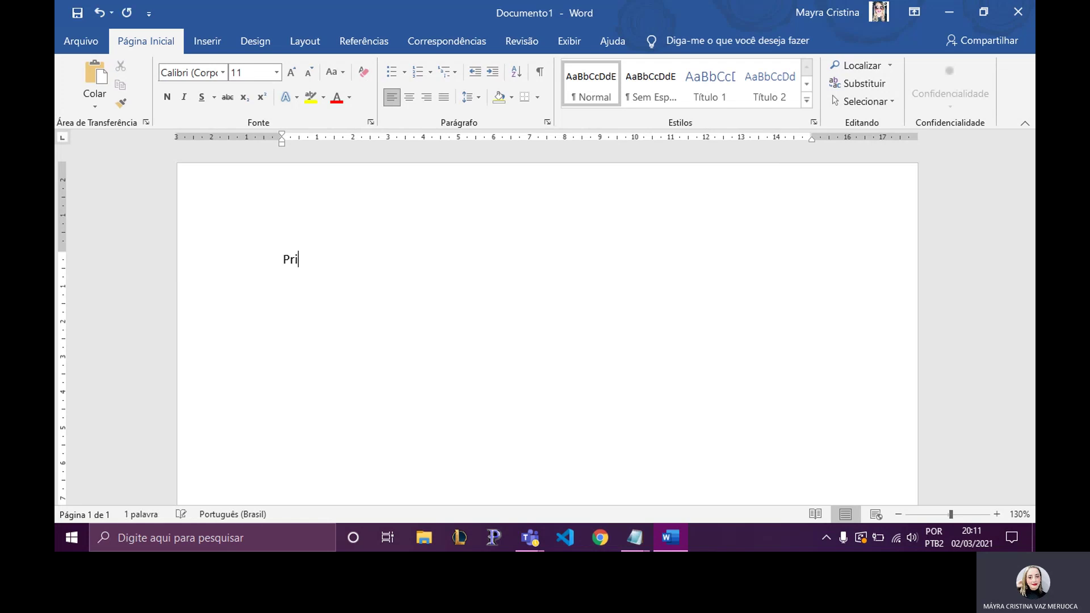
pyautogui.write('meira A')
pyautogui.write('ula de ')
pyautogui.write('Micro')
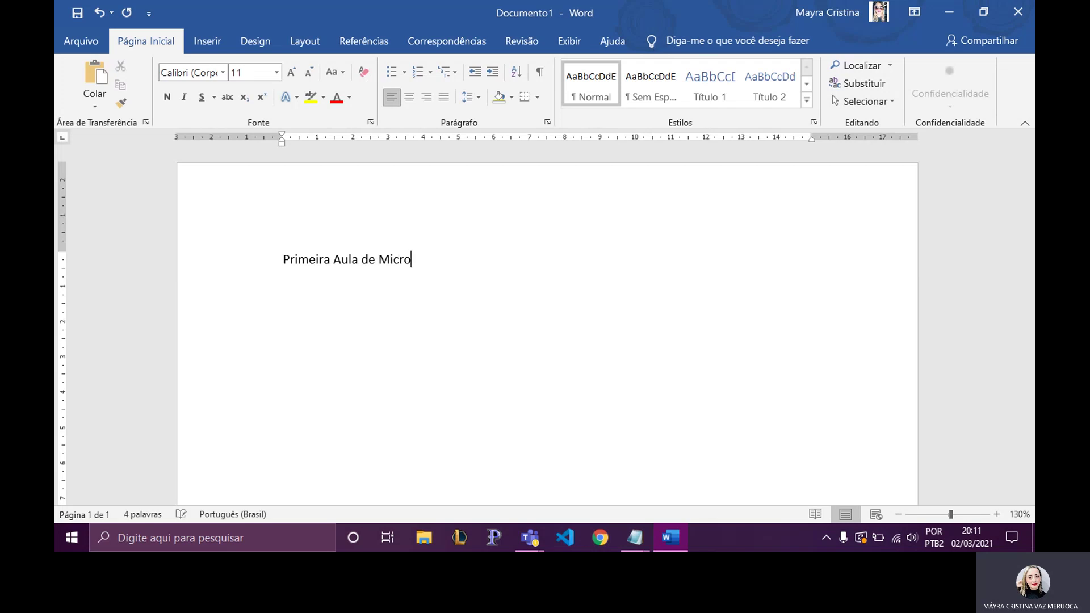
pyautogui.write('soft ')
pyautogui.write('Word')
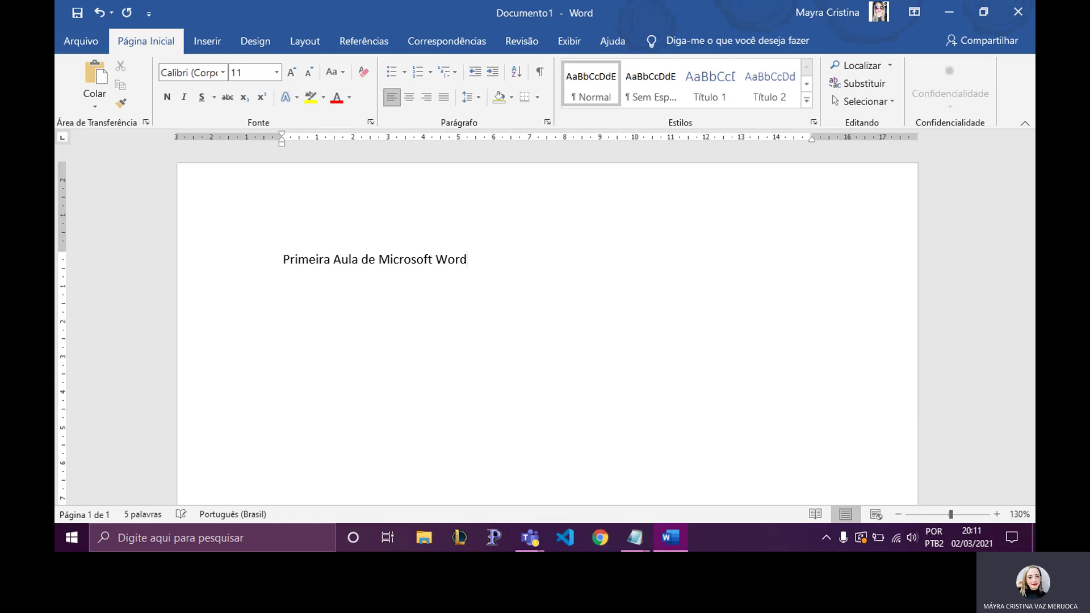
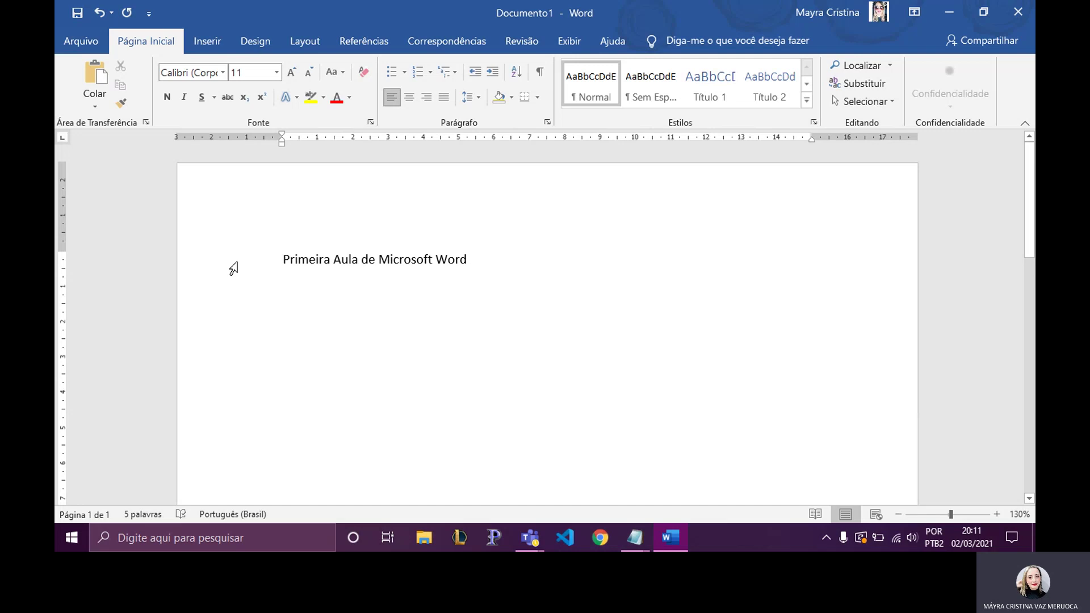
# Select the full title line 'Primeira Aula de Microsoft Word' from start to end.
pyautogui.click(233, 269)
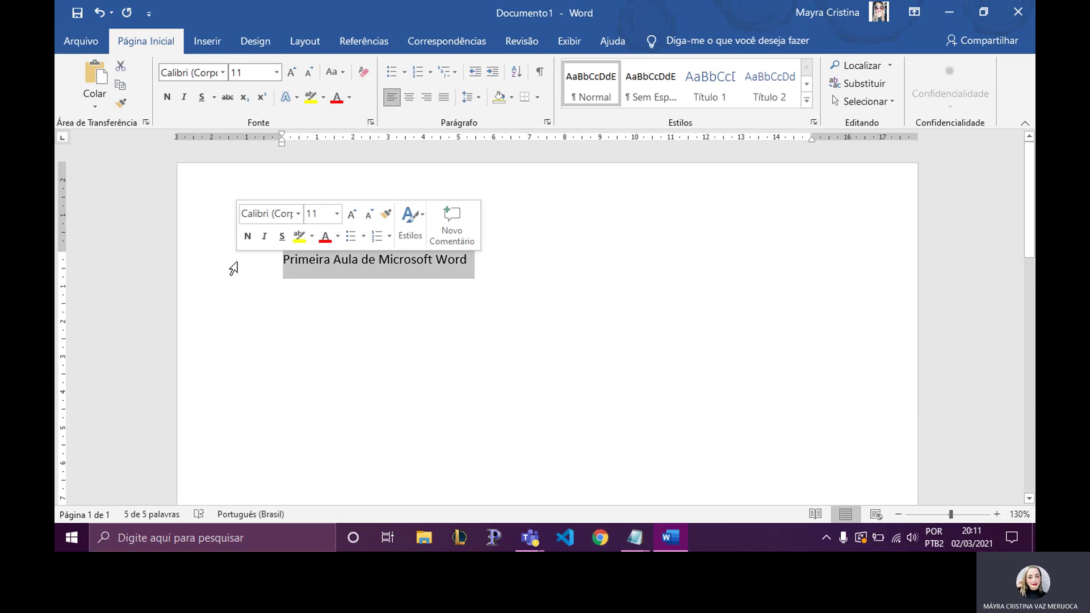
pyautogui.click(482, 276)
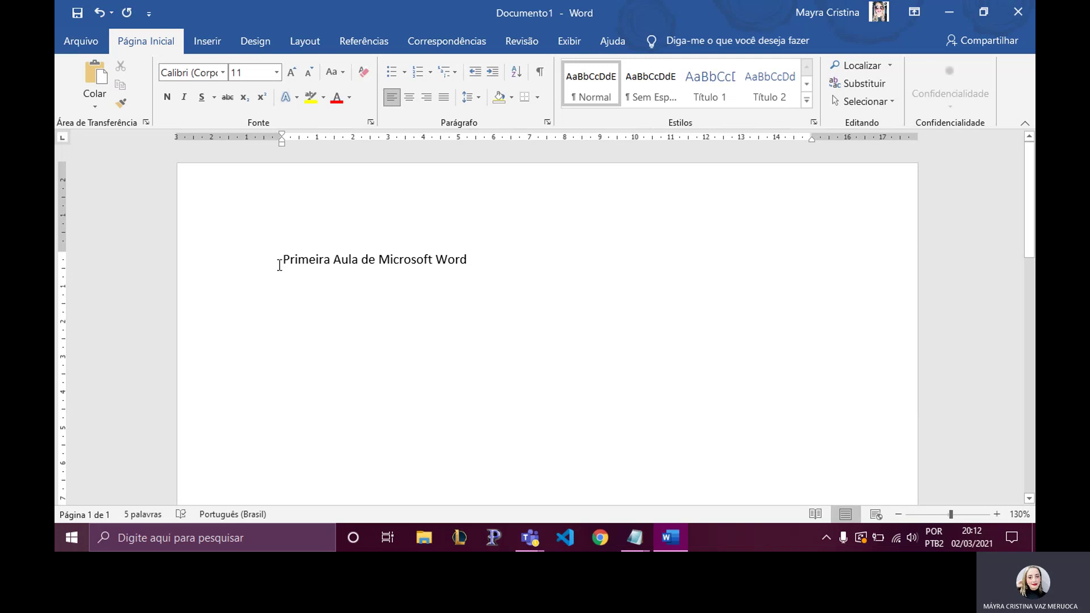
pyautogui.hotkey('shift', 'Right')
pyautogui.hotkey('shift', 'Right')
pyautogui.hotkey('shift', 'Right')
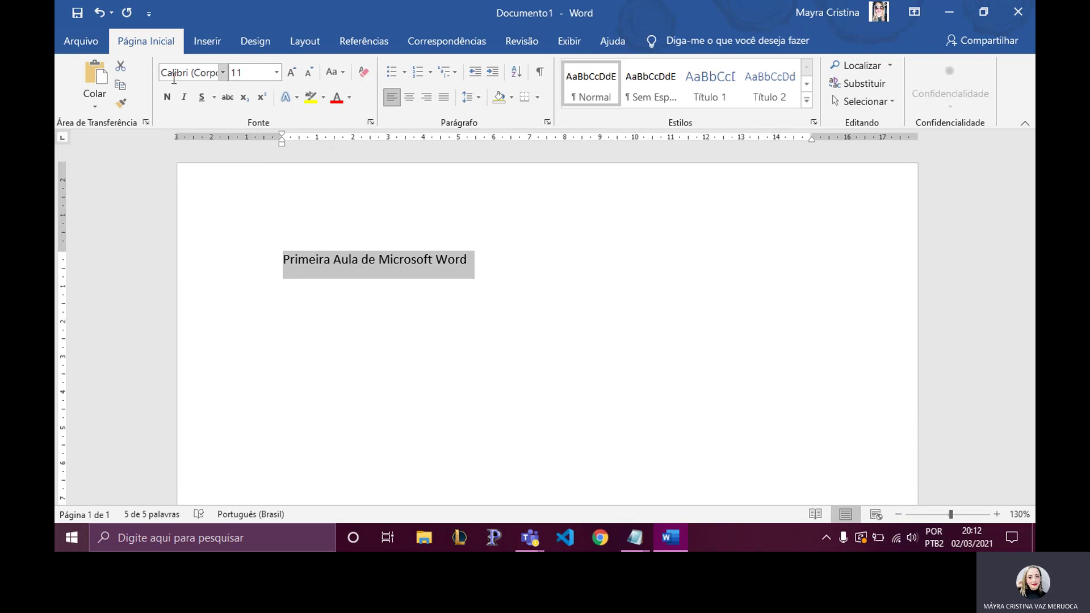
# Apply the Gill Sans Ultra Bold font to the title.
pyautogui.click(224, 75)
pyautogui.click(224, 77)
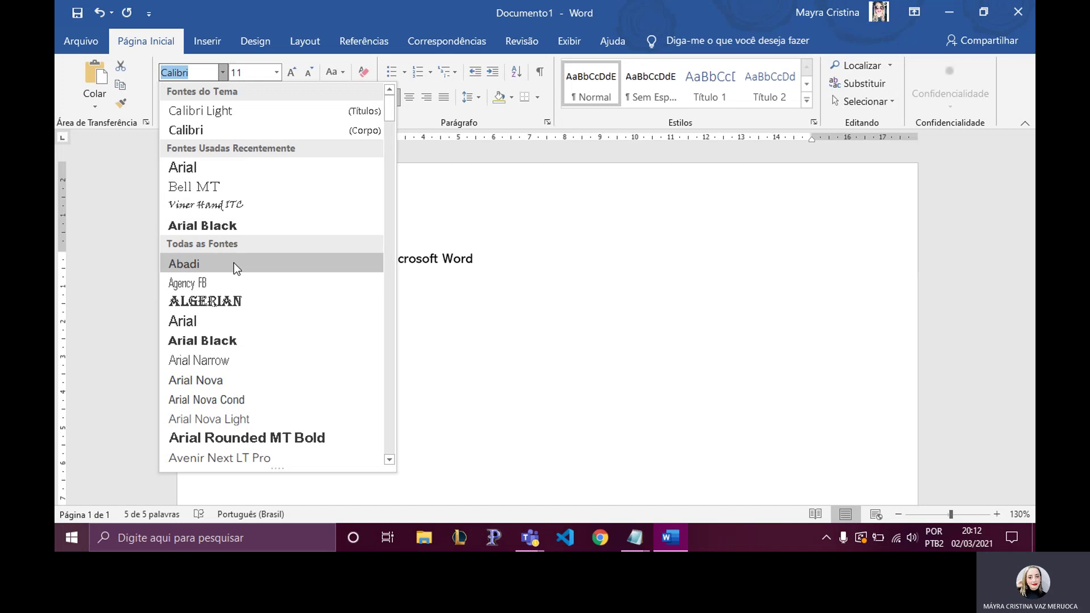
pyautogui.scroll(-2, 230, 301)
pyautogui.scroll(-3, 233, 307)
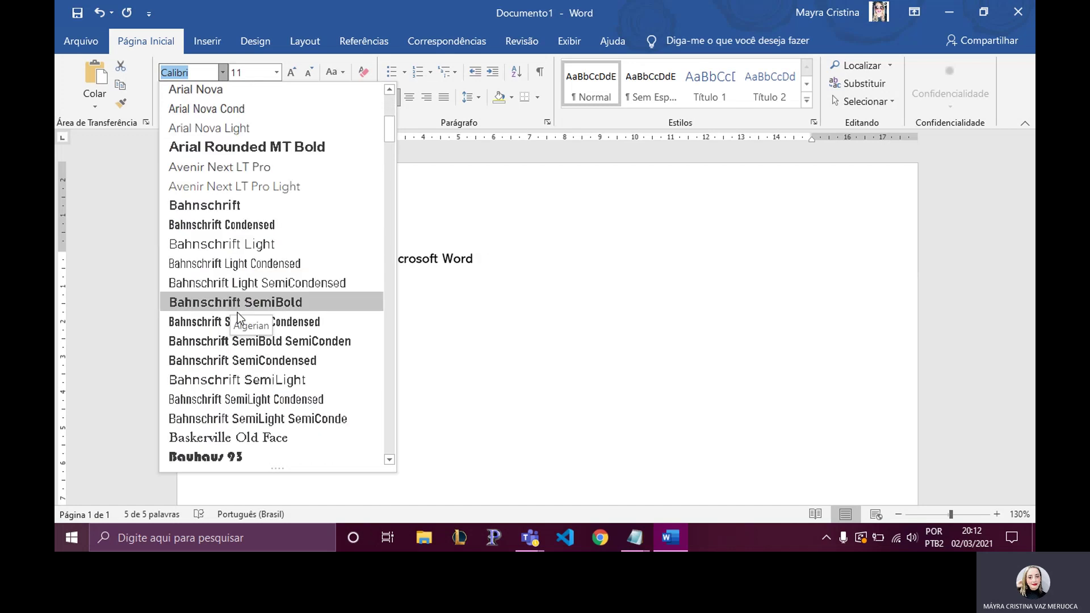
pyautogui.scroll(-3, 237, 315)
pyautogui.scroll(-5, 237, 318)
pyautogui.scroll(-4, 238, 318)
pyautogui.scroll(-4, 237, 315)
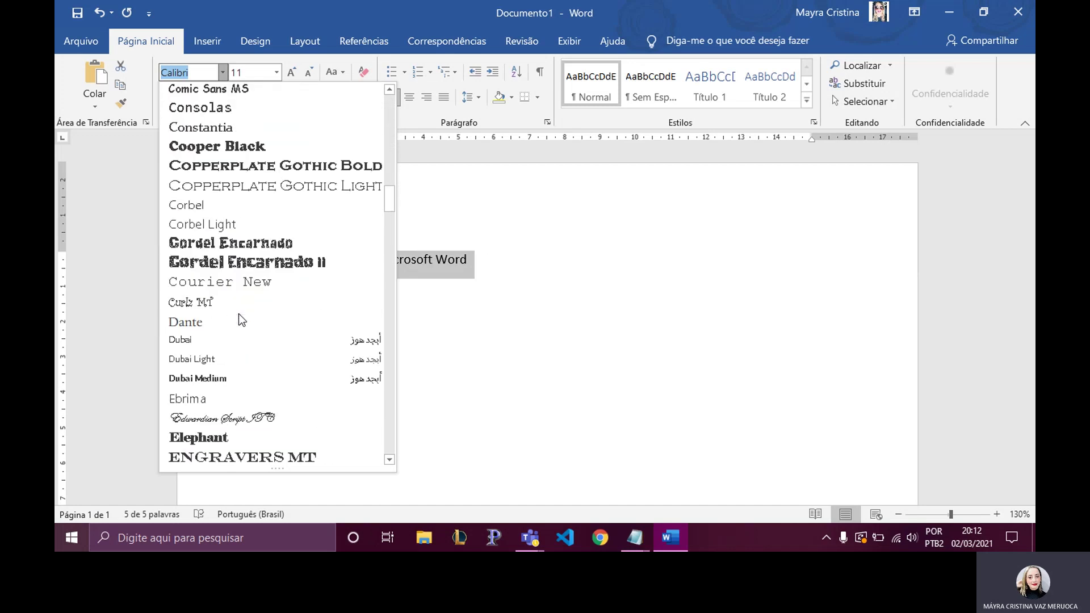
pyautogui.scroll(-5, 238, 315)
pyautogui.scroll(-4, 240, 315)
pyautogui.scroll(-1, 243, 315)
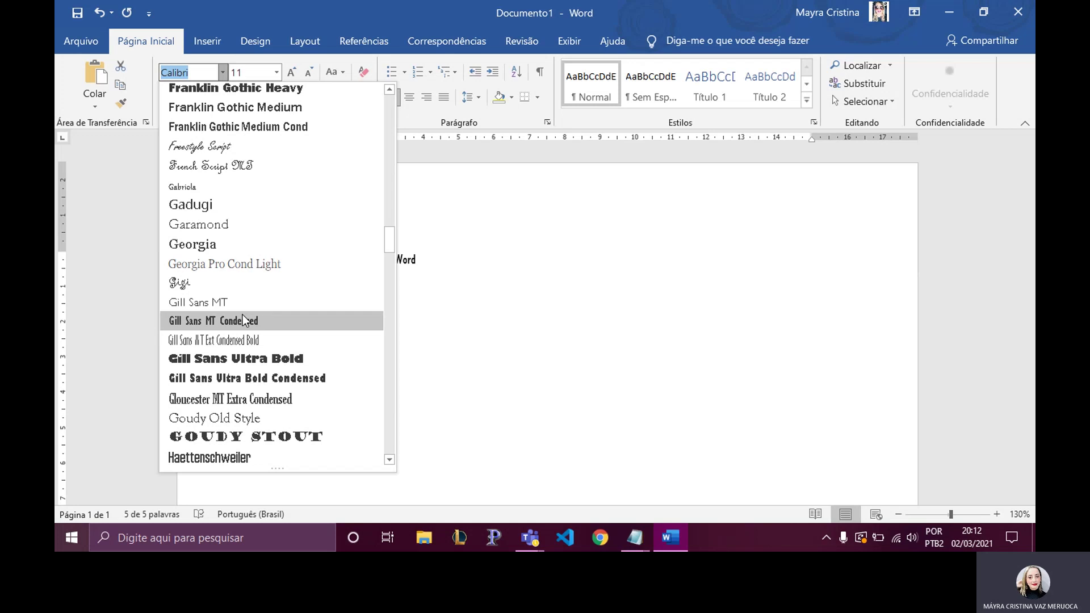
pyautogui.scroll(-1, 243, 315)
pyautogui.scroll(-1, 243, 316)
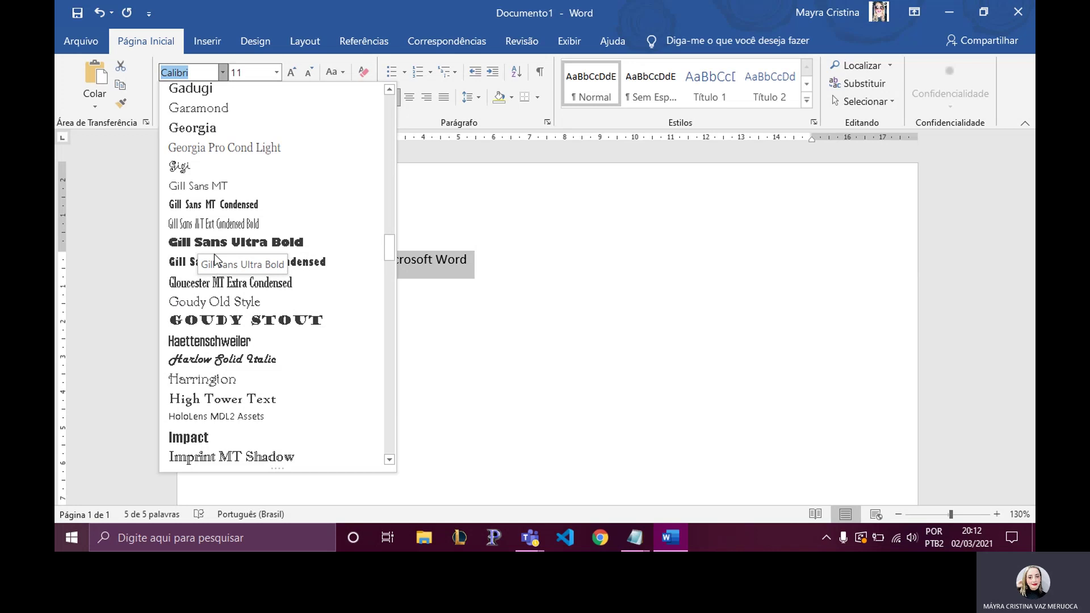
pyautogui.click(210, 245)
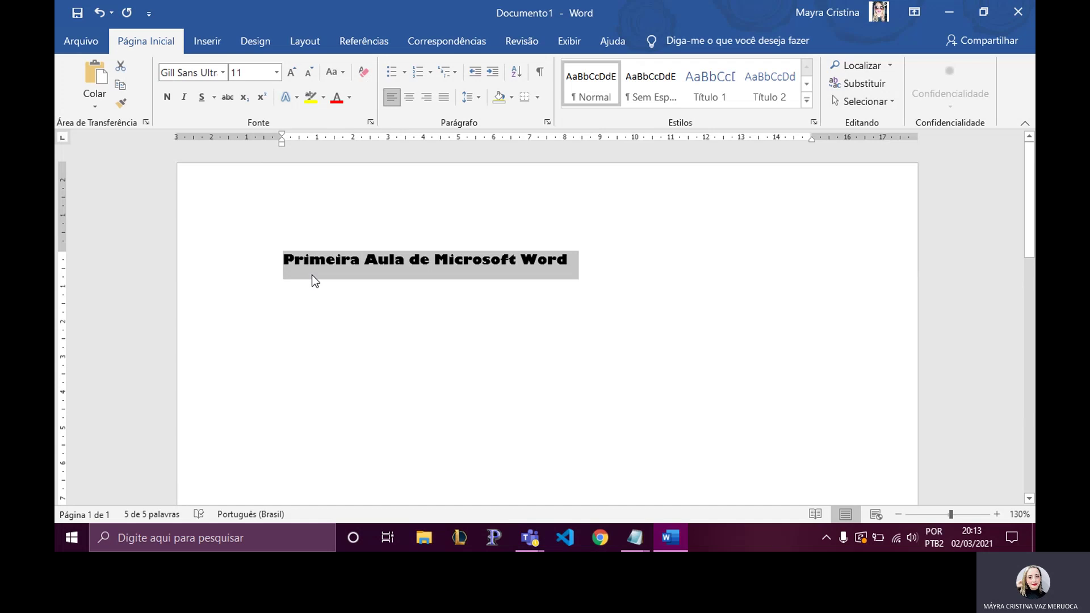
# Switch the title font to Bell MT instead.
pyautogui.click(225, 73)
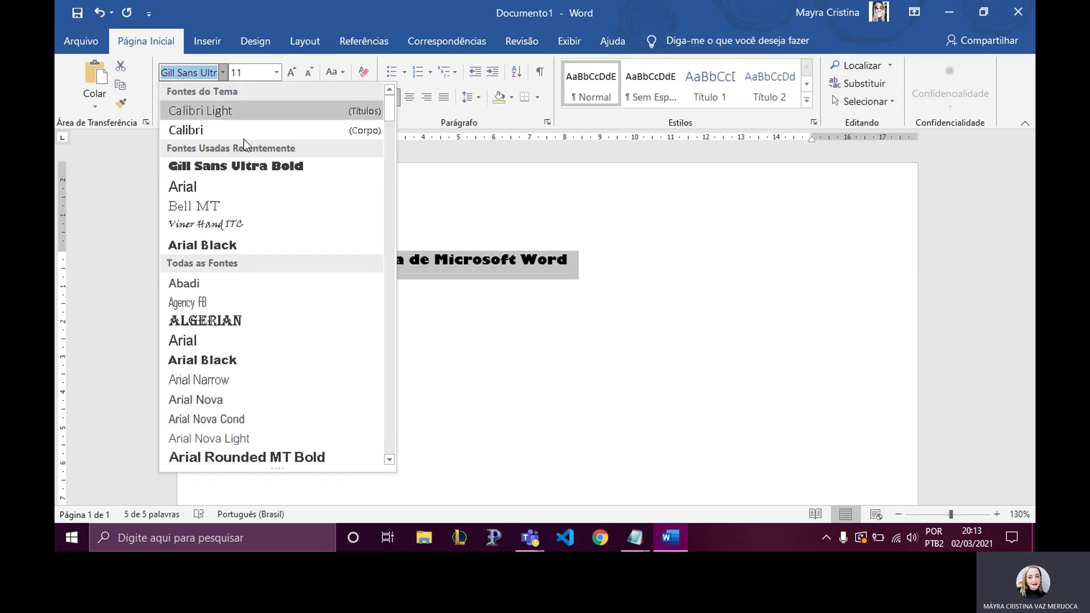
pyautogui.click(274, 207)
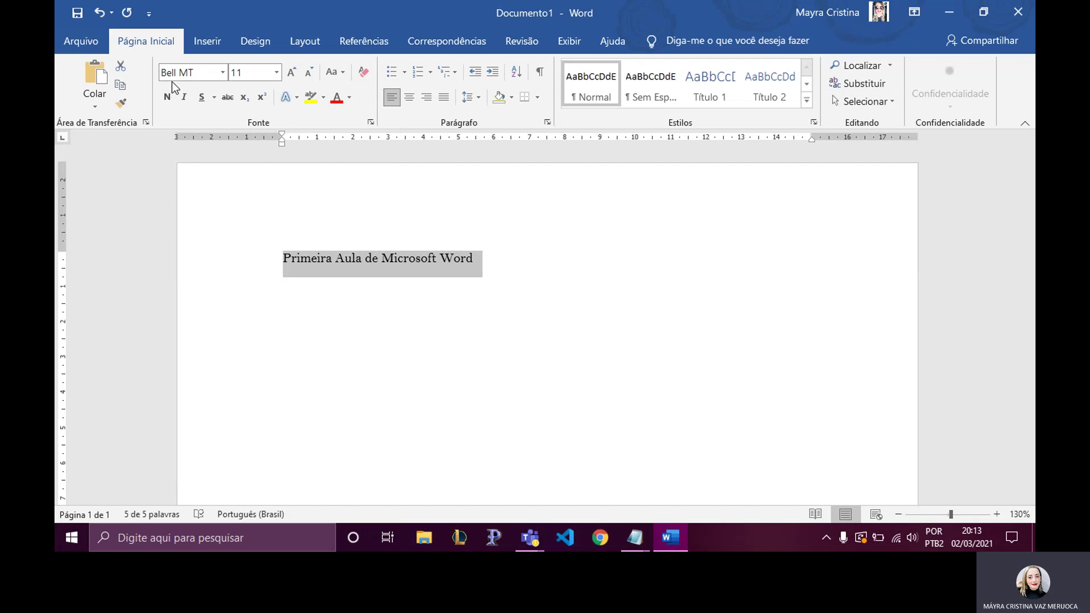
pyautogui.click(278, 72)
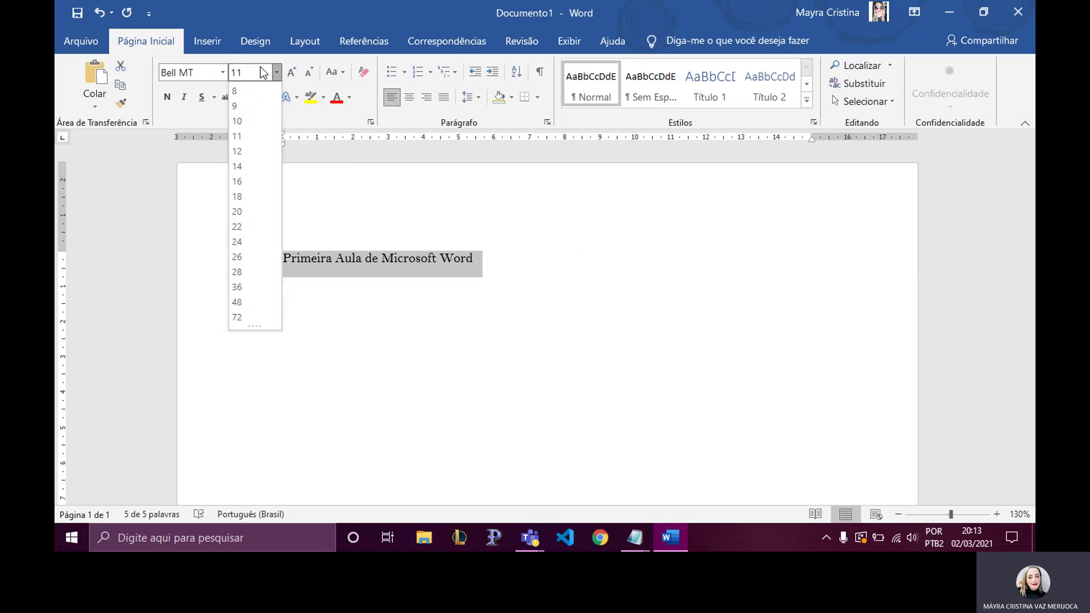
# Set the title font size to 25.
pyautogui.press('BackSpace')
pyautogui.press('BackSpace')
pyautogui.write('2')
pyautogui.write('5')
pyautogui.press('Return')
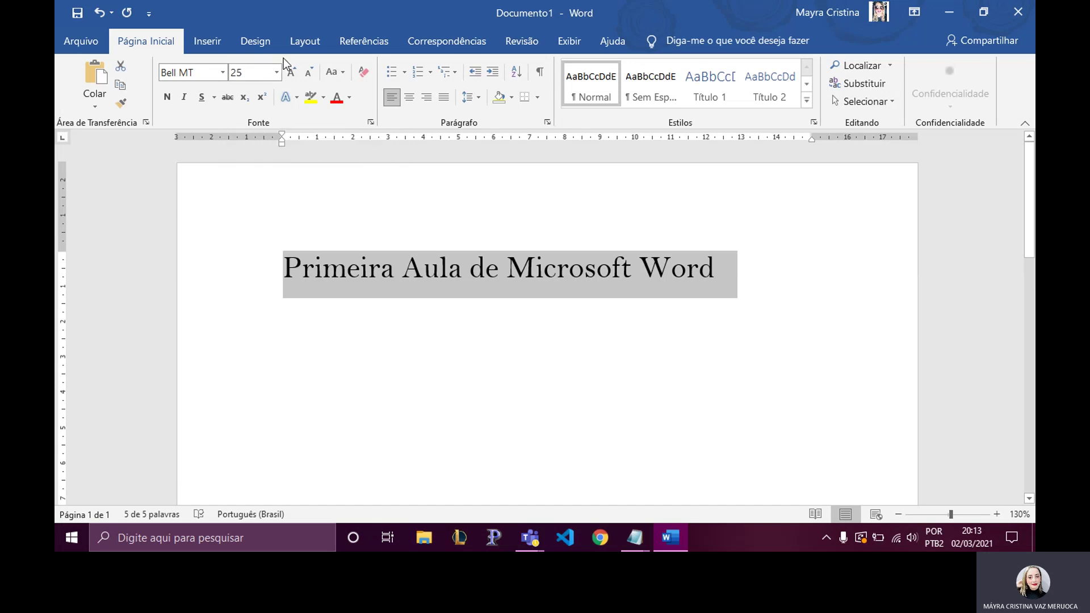
pyautogui.click(278, 72)
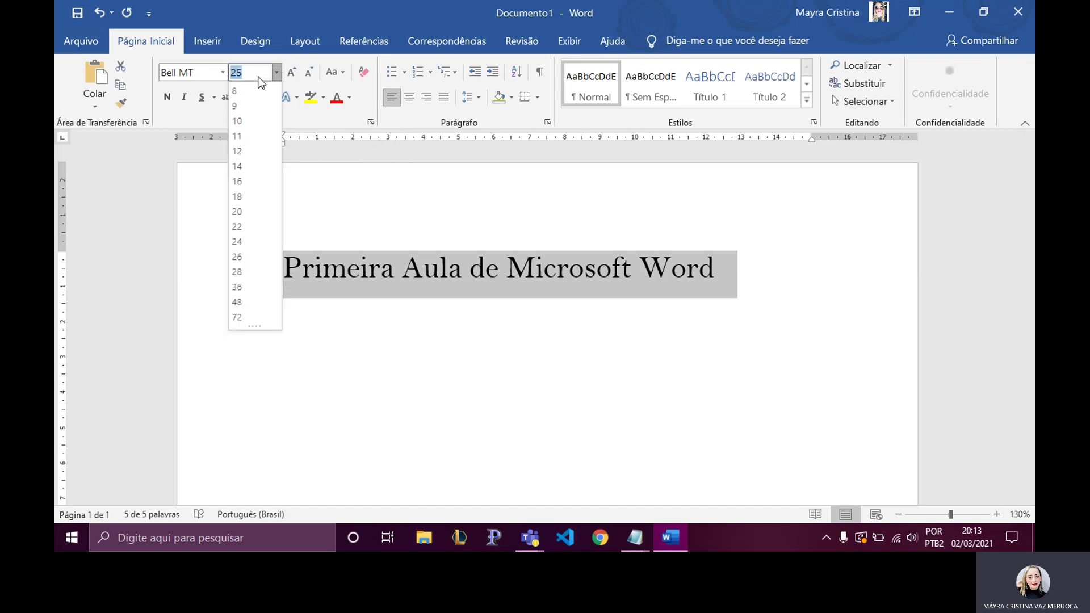
pyautogui.click(259, 78)
pyautogui.click(315, 155)
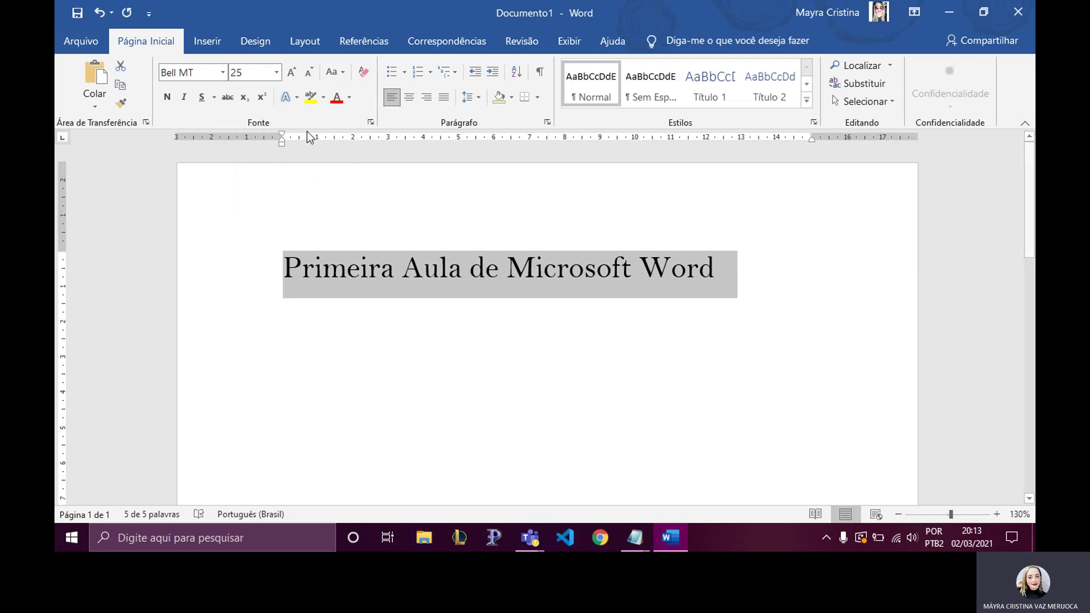
# Grow and shrink the title size through 28, 36 and 24, settling on 26.
pyautogui.click(291, 77)
pyautogui.click(291, 78)
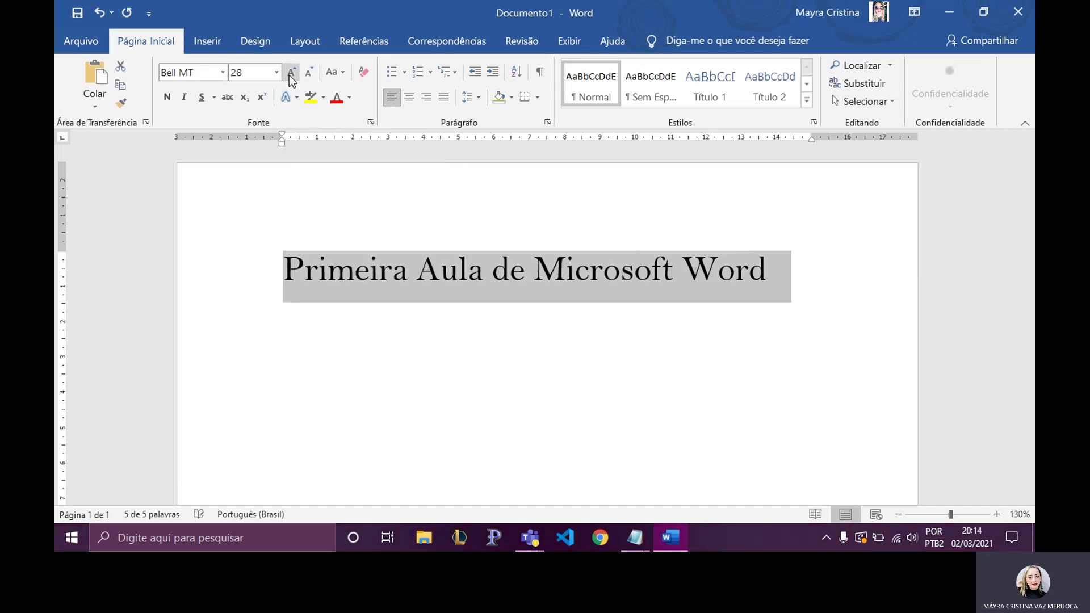
pyautogui.click(291, 77)
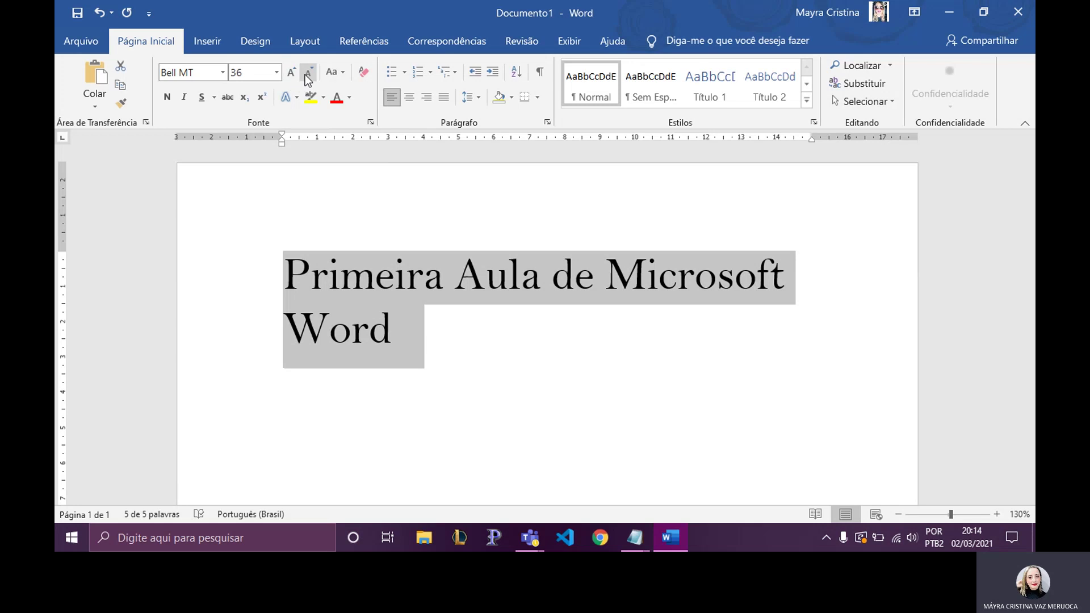
pyautogui.click(308, 75)
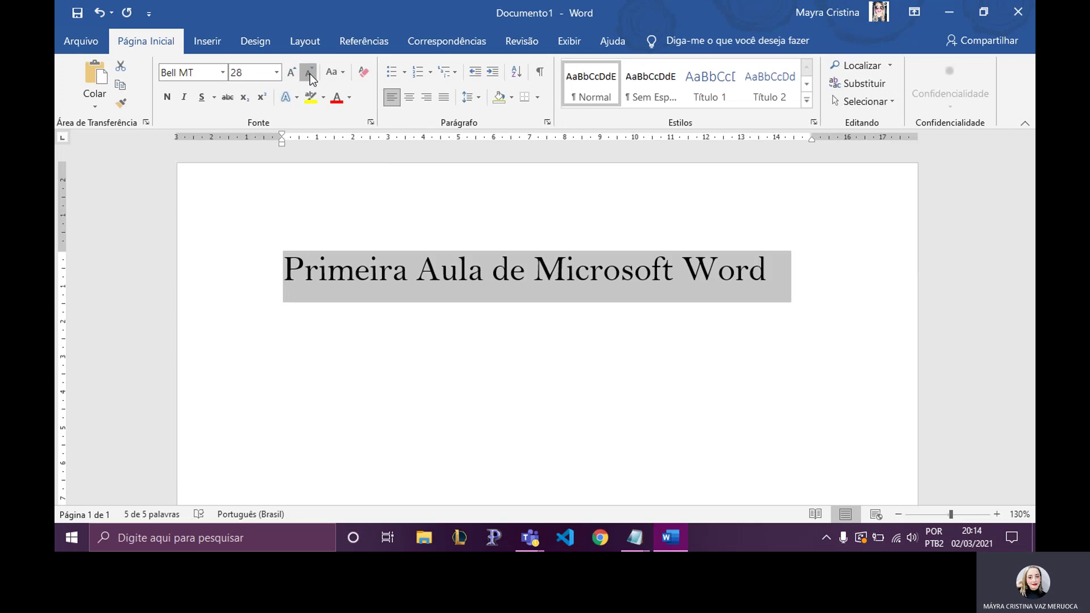
pyautogui.click(310, 74)
pyautogui.click(310, 74)
pyautogui.click(292, 74)
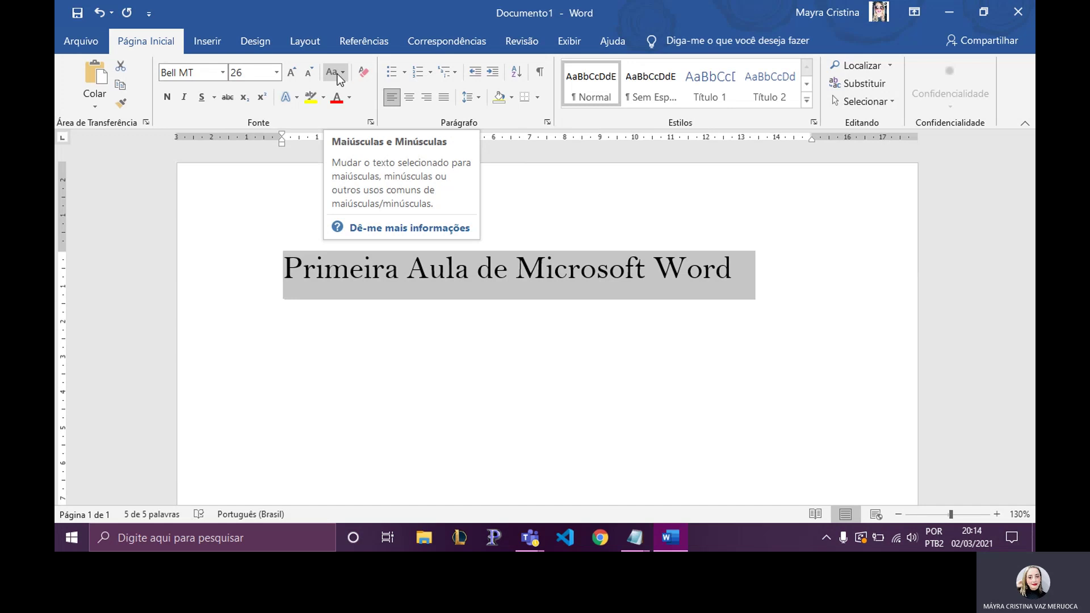
# Add 'bem vindos a etec' on a new line below the title, all lowercase, and select it.
pyautogui.click(283, 340)
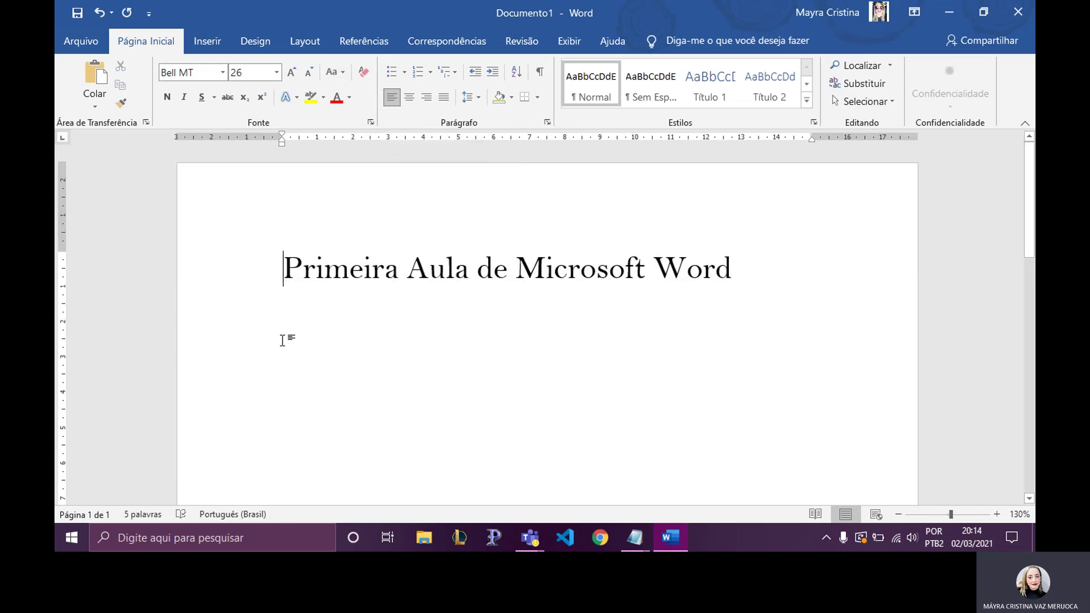
pyautogui.click(769, 276)
pyautogui.press('Return')
pyautogui.press('Return')
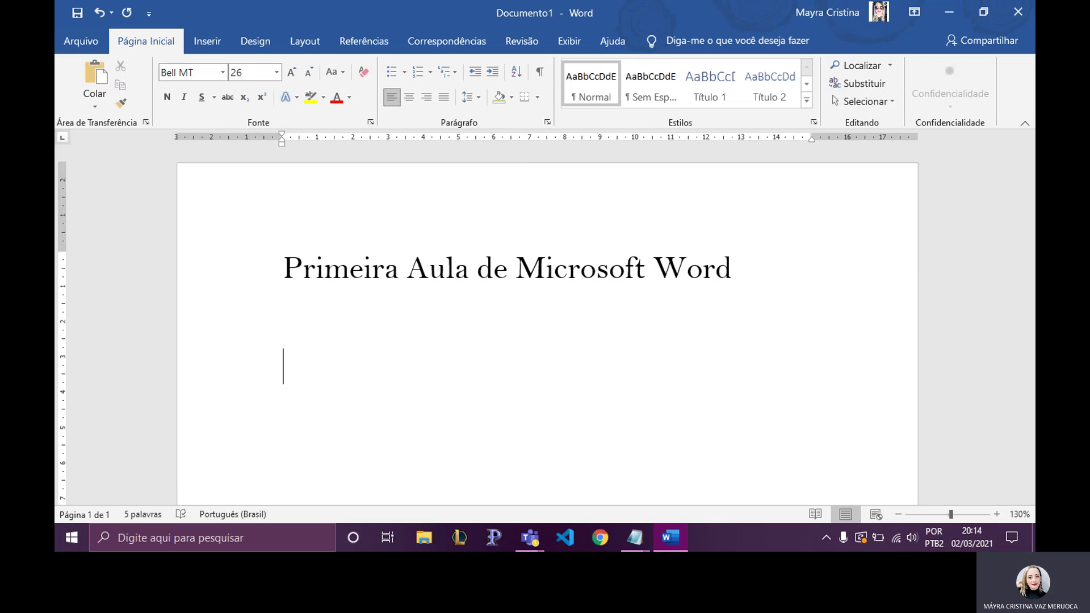
pyautogui.write('be')
pyautogui.write('m vindos ')
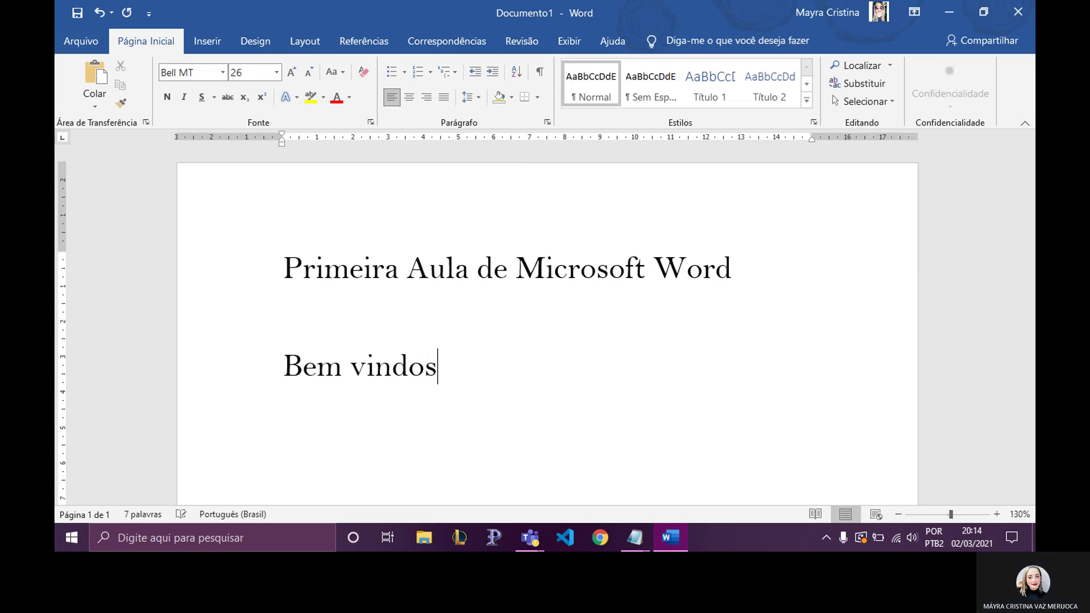
pyautogui.write('a ')
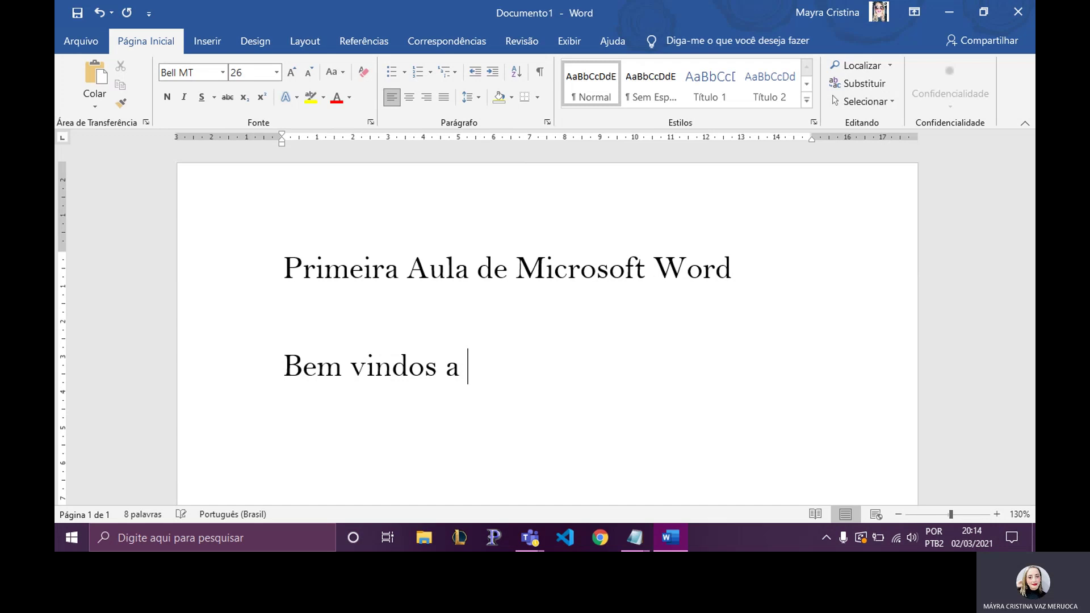
pyautogui.write('etec')
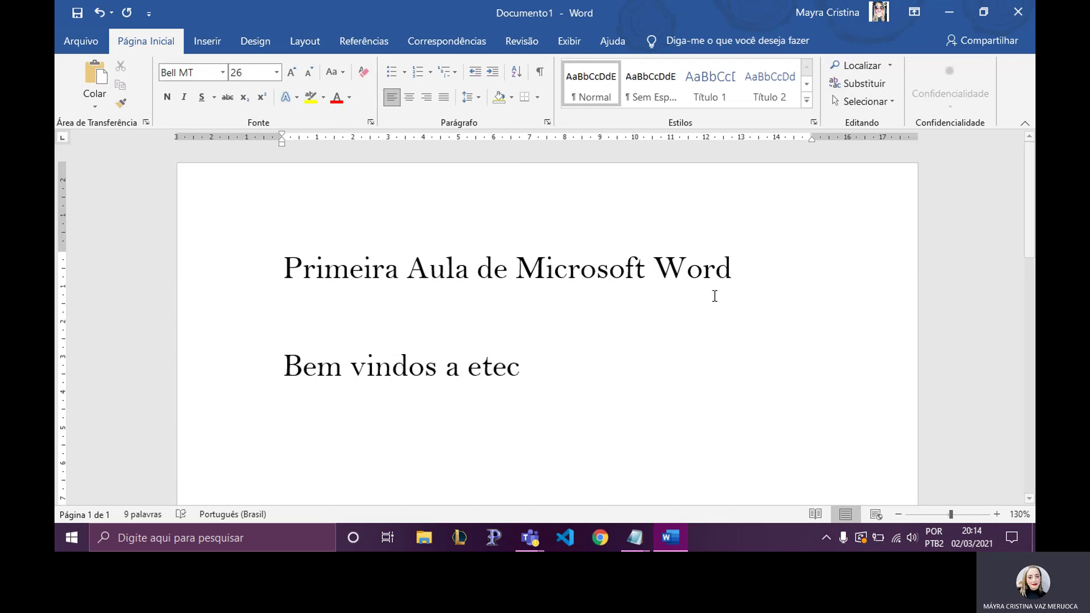
pyautogui.click(303, 366)
pyautogui.press('BackSpace')
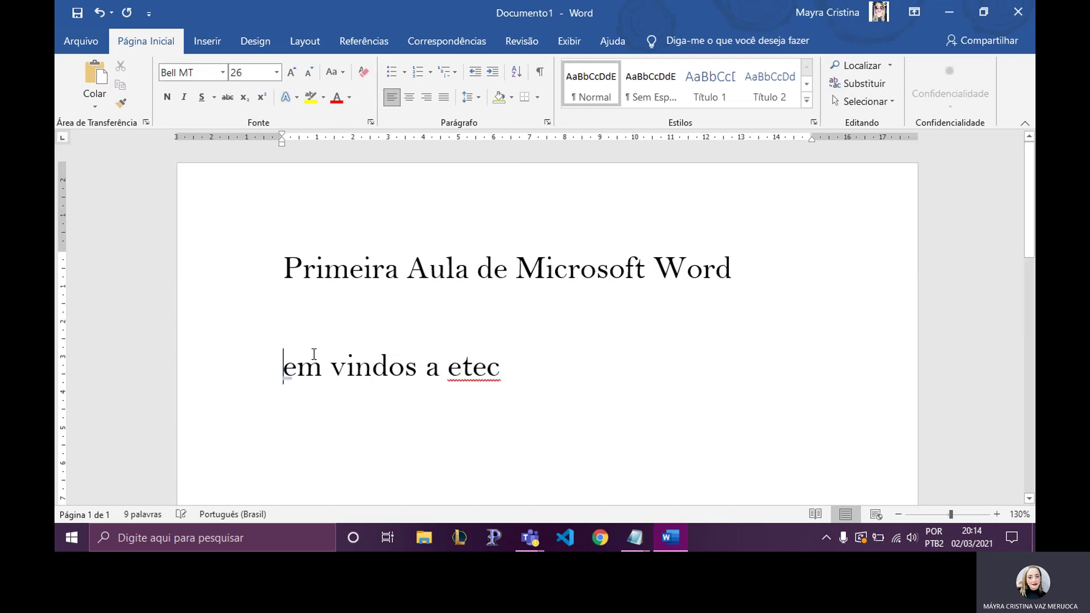
pyautogui.write('b')
pyautogui.click(535, 377)
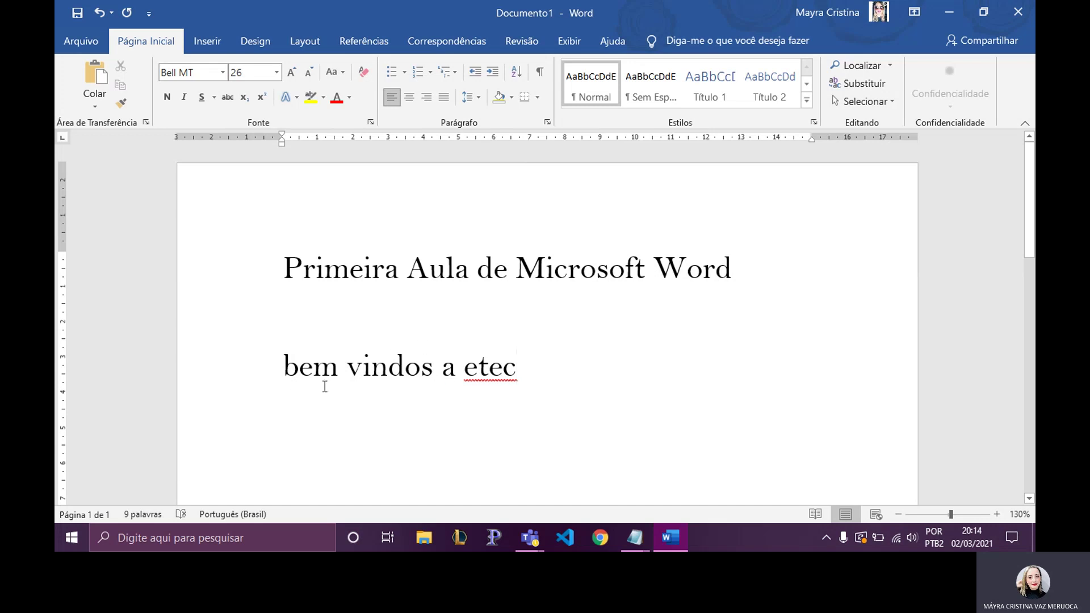
pyautogui.click(237, 378)
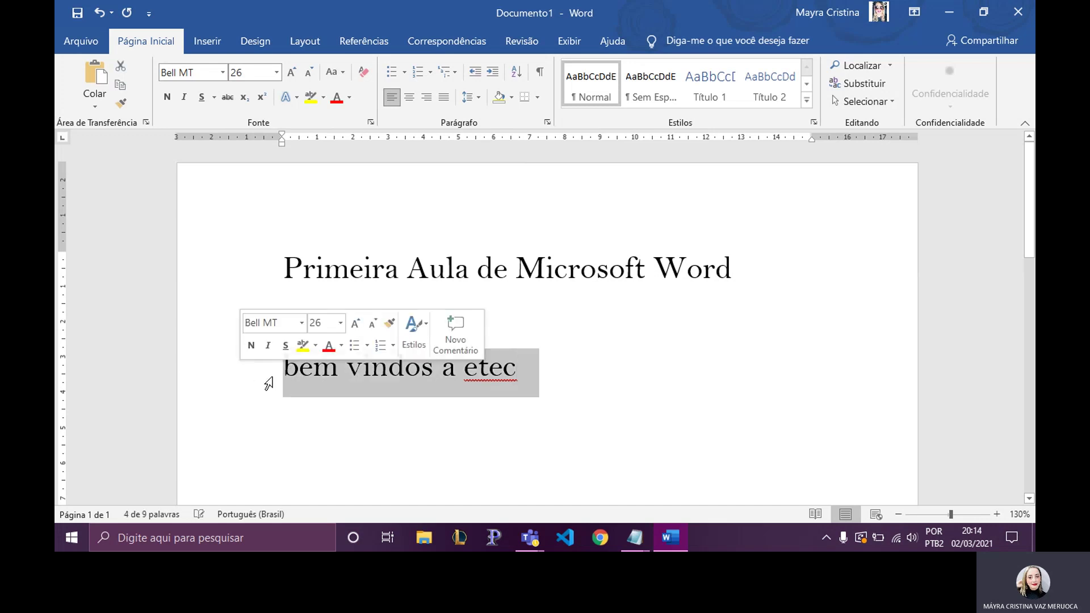
# Try uppercase, lowercase and sentence case on the welcome line.
pyautogui.click(335, 74)
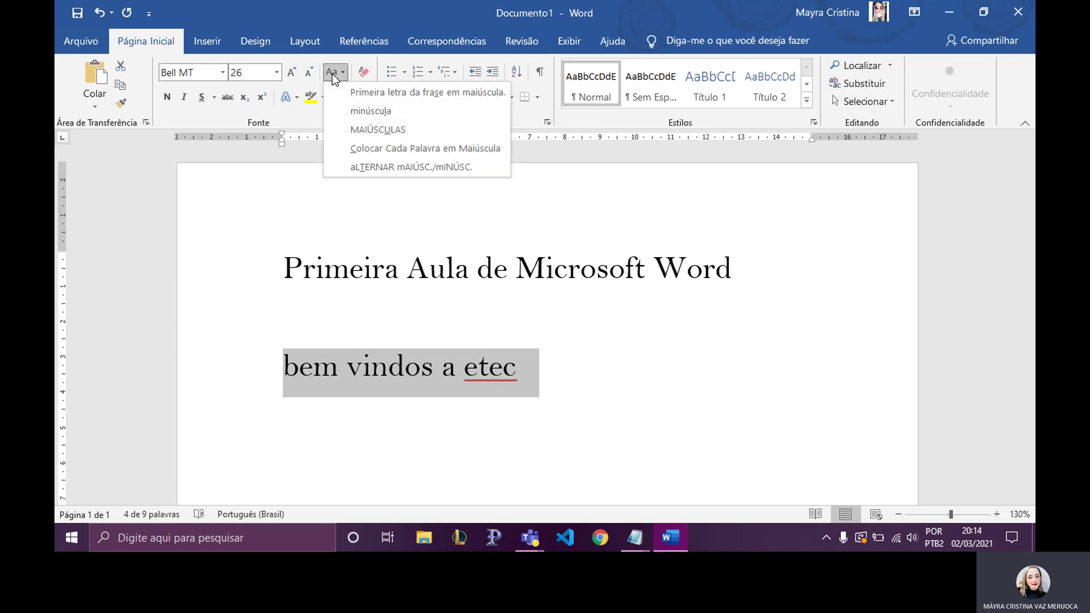
pyautogui.click(398, 128)
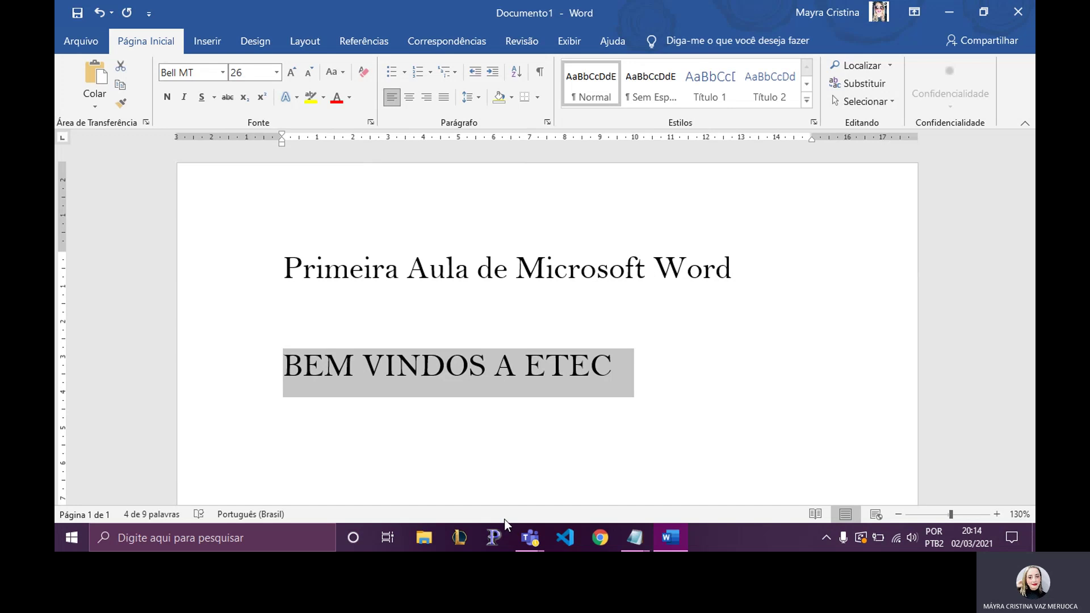
pyautogui.click(335, 72)
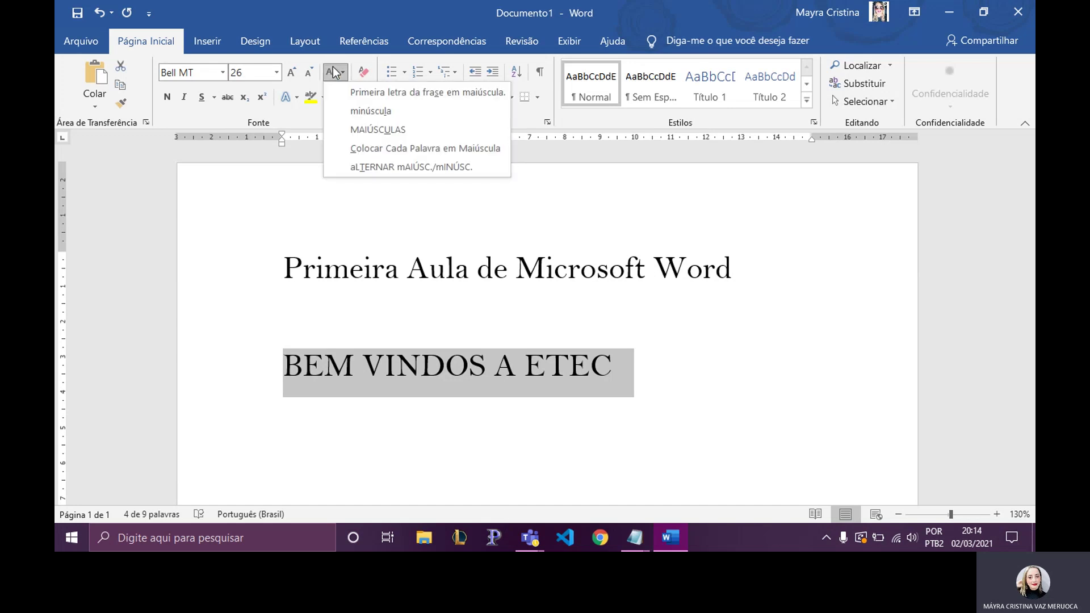
pyautogui.click(369, 110)
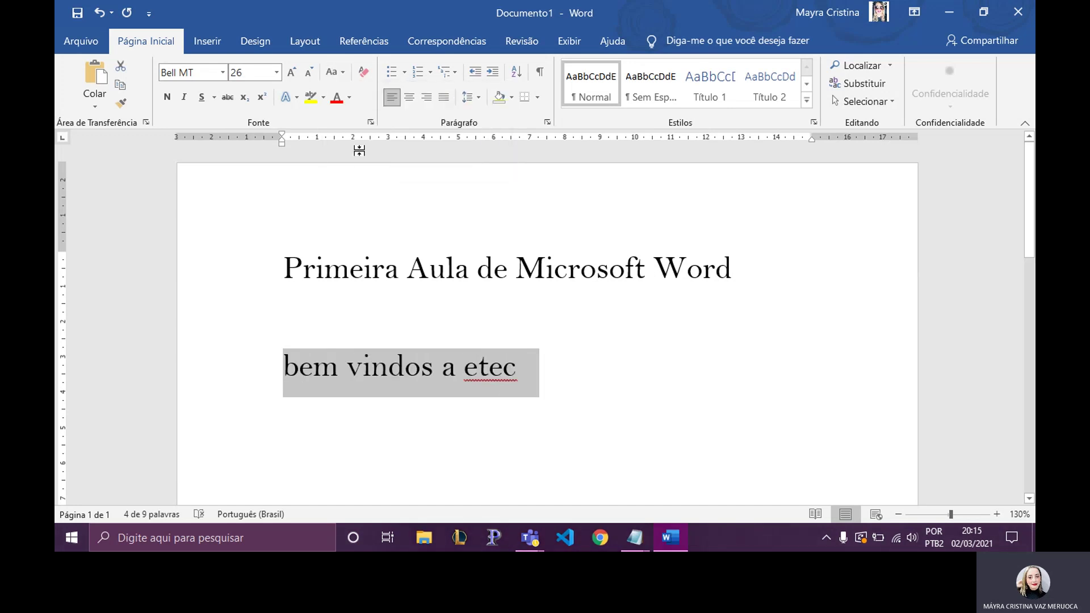
pyautogui.click(330, 72)
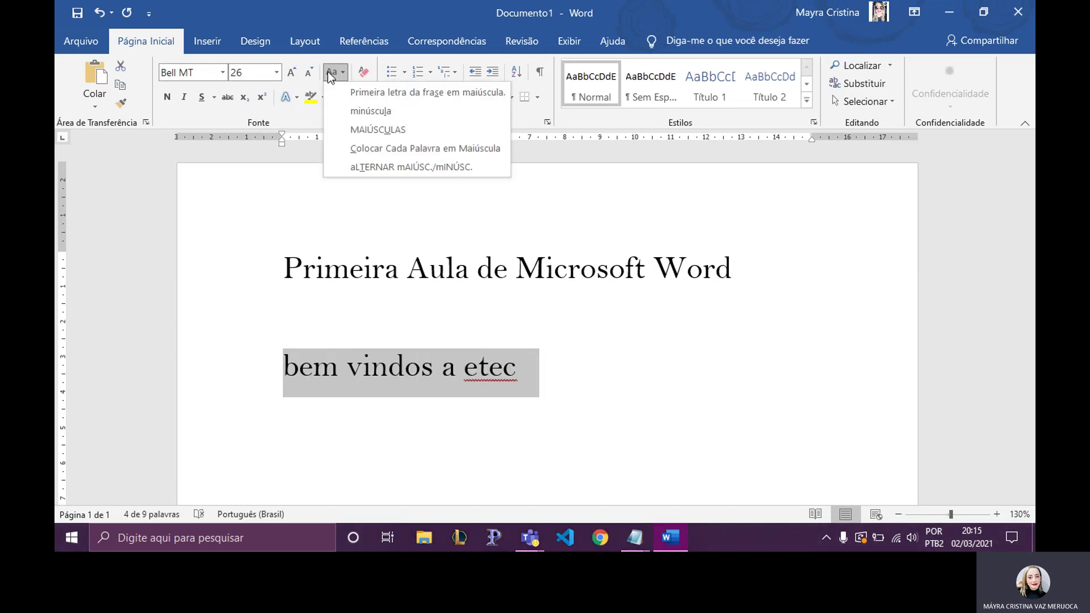
pyautogui.click(356, 91)
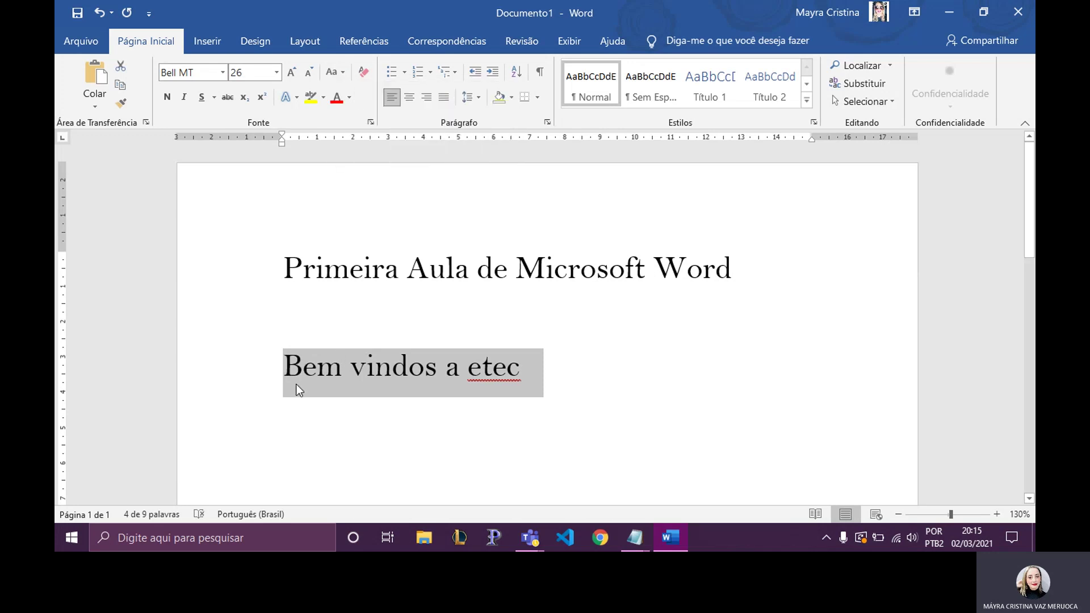
# Try capitalise-each-word and toggle case, then return the line to sentence case.
pyautogui.click(333, 77)
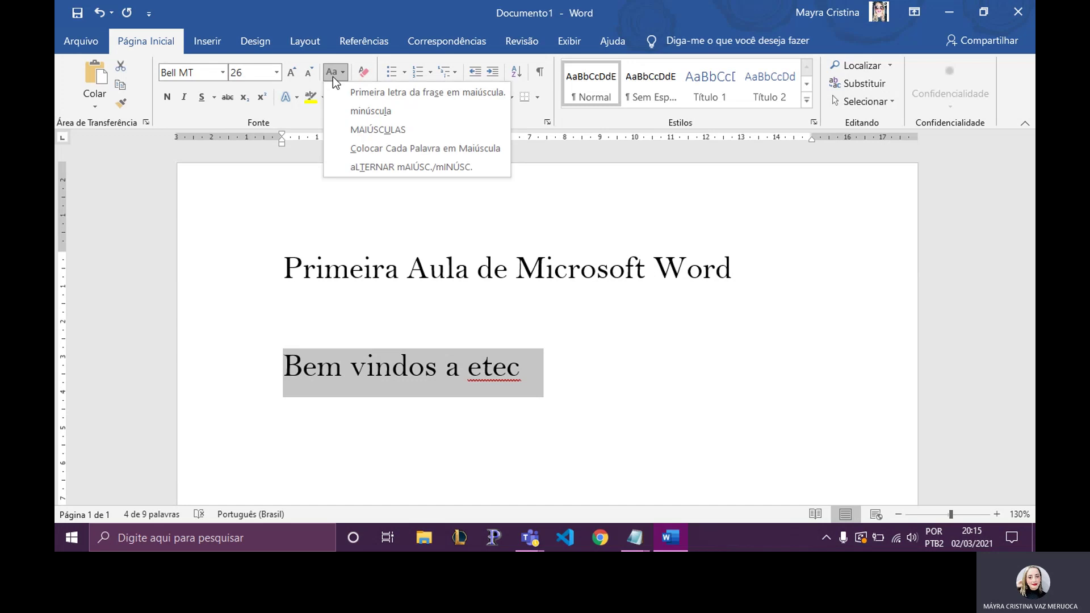
pyautogui.click(376, 148)
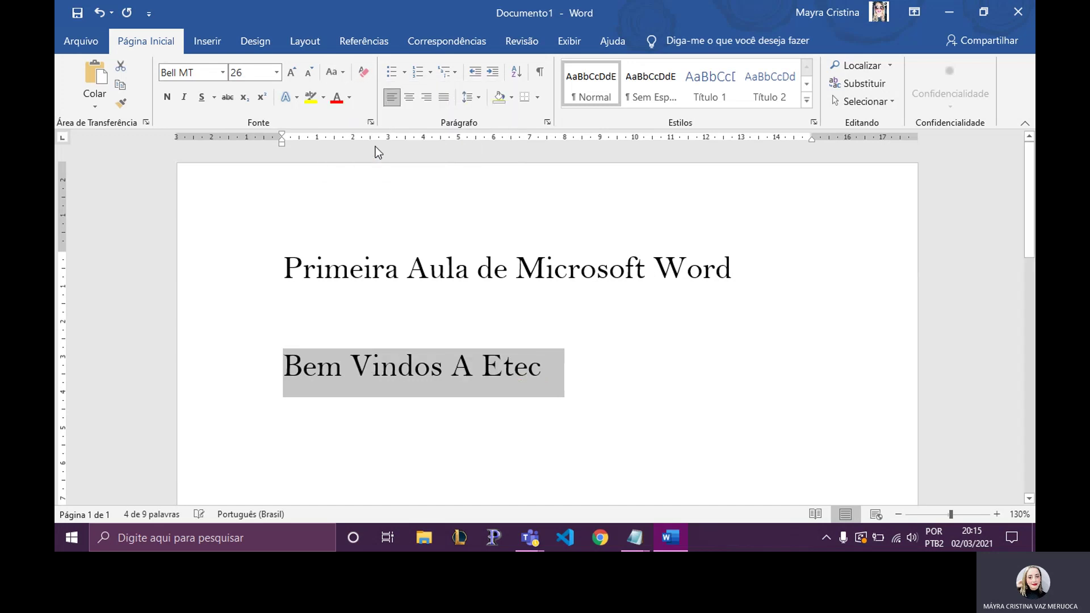
pyautogui.click(335, 77)
pyautogui.click(397, 167)
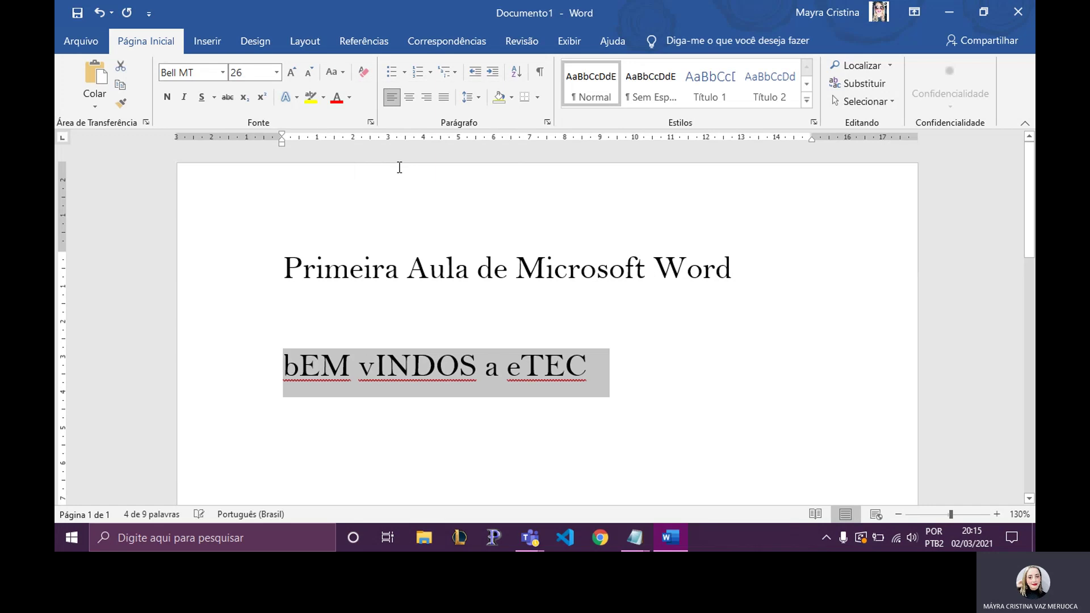
pyautogui.click(331, 72)
pyautogui.click(341, 94)
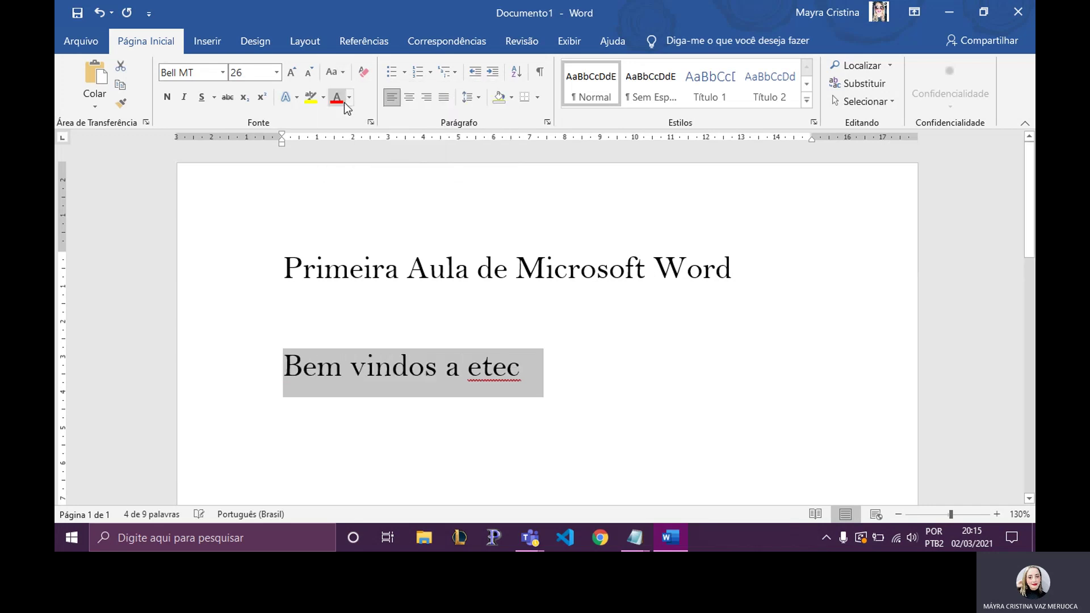
pyautogui.click(539, 371)
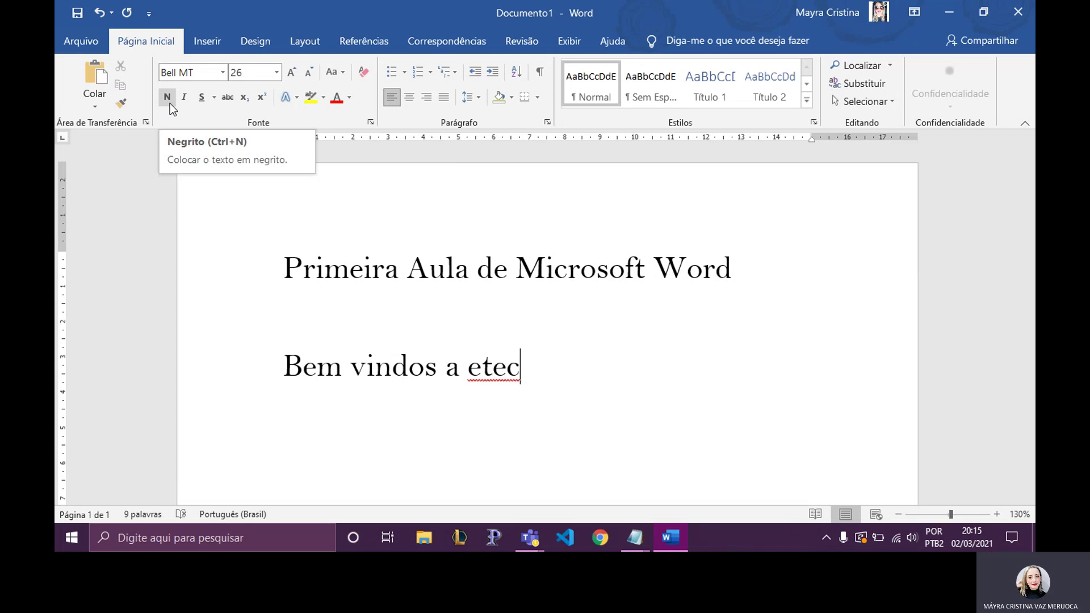
# Make the title 'Primeira Aula de Microsoft Word' bold, italic and underlined.
pyautogui.click(237, 276)
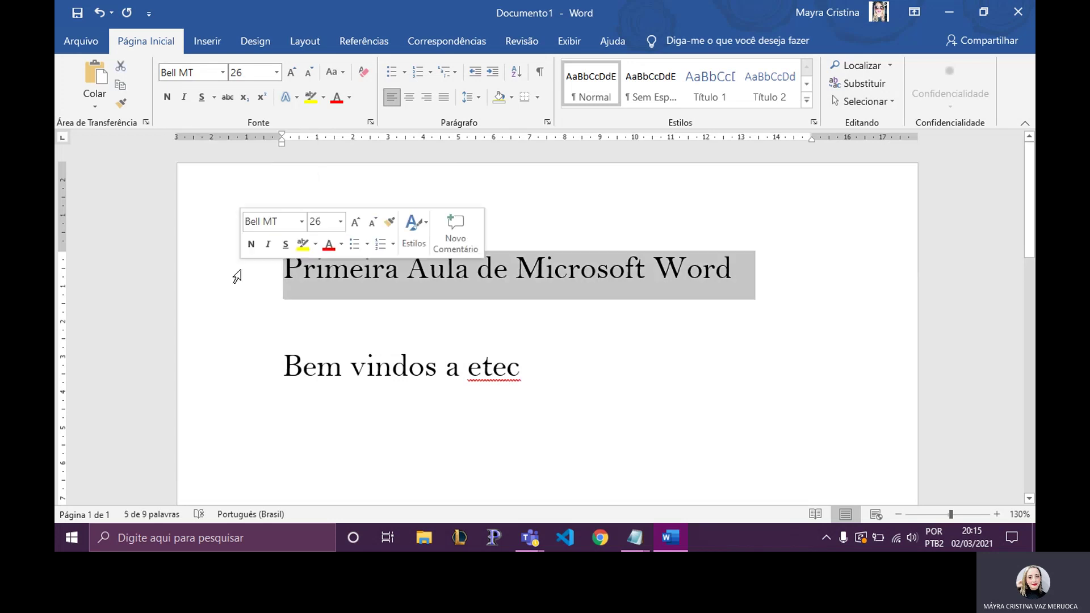
pyautogui.click(168, 97)
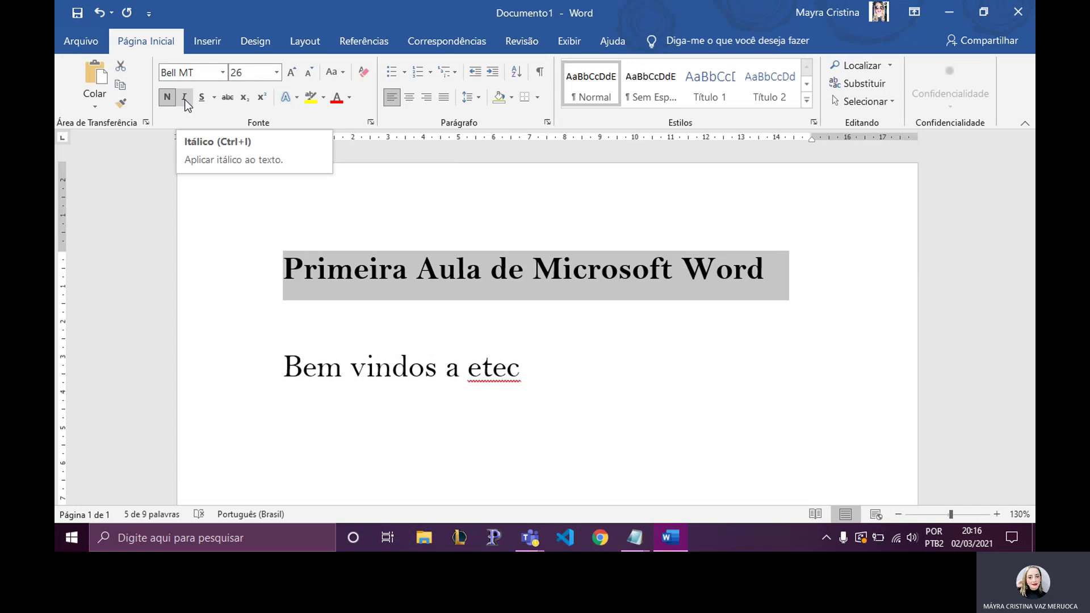
pyautogui.click(185, 100)
pyautogui.click(186, 100)
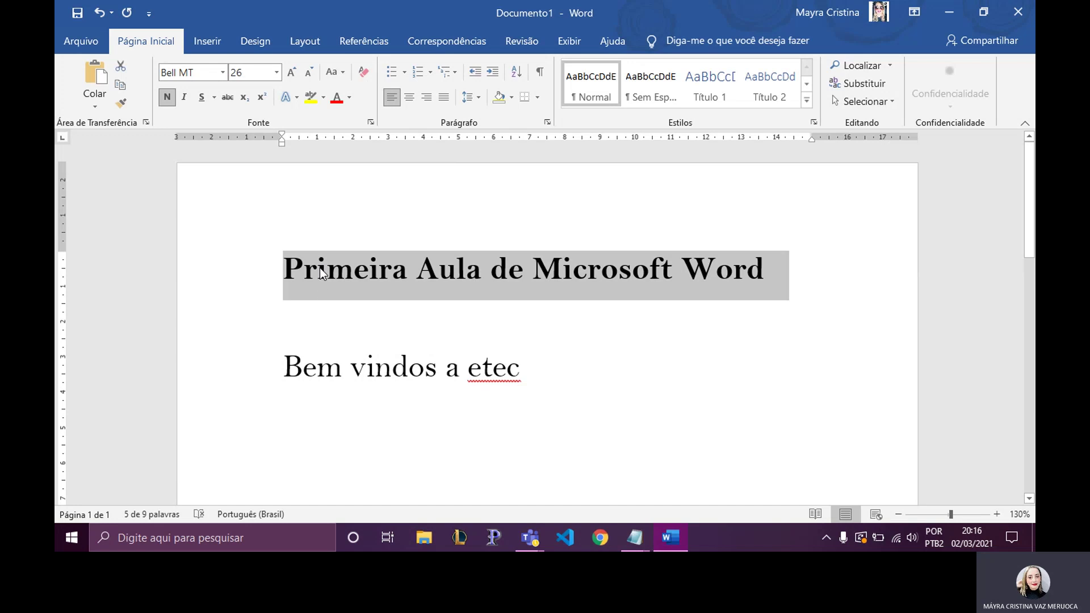
pyautogui.click(184, 101)
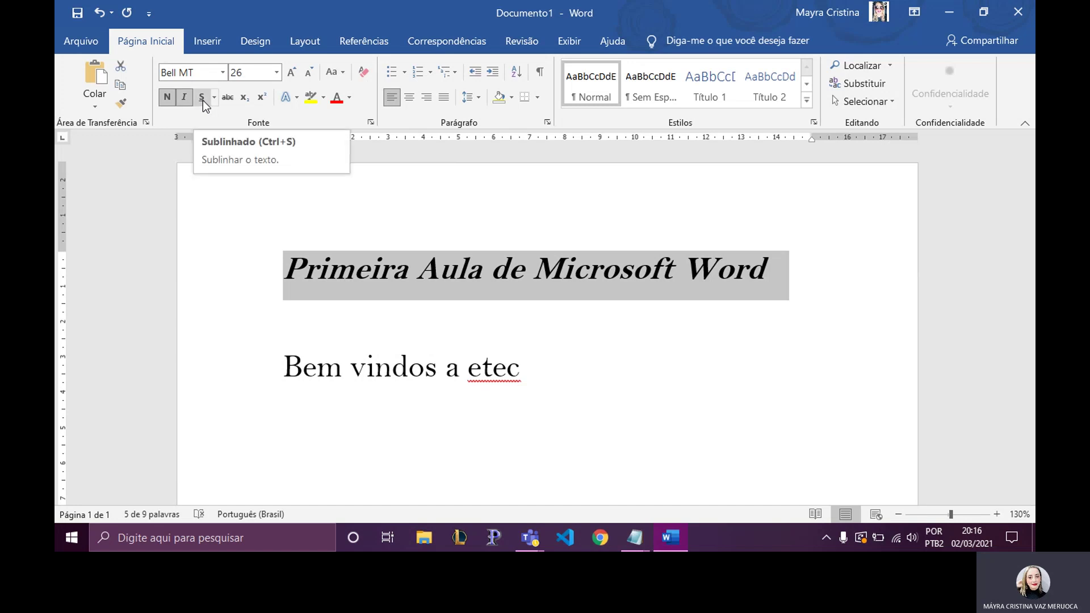
pyautogui.click(202, 100)
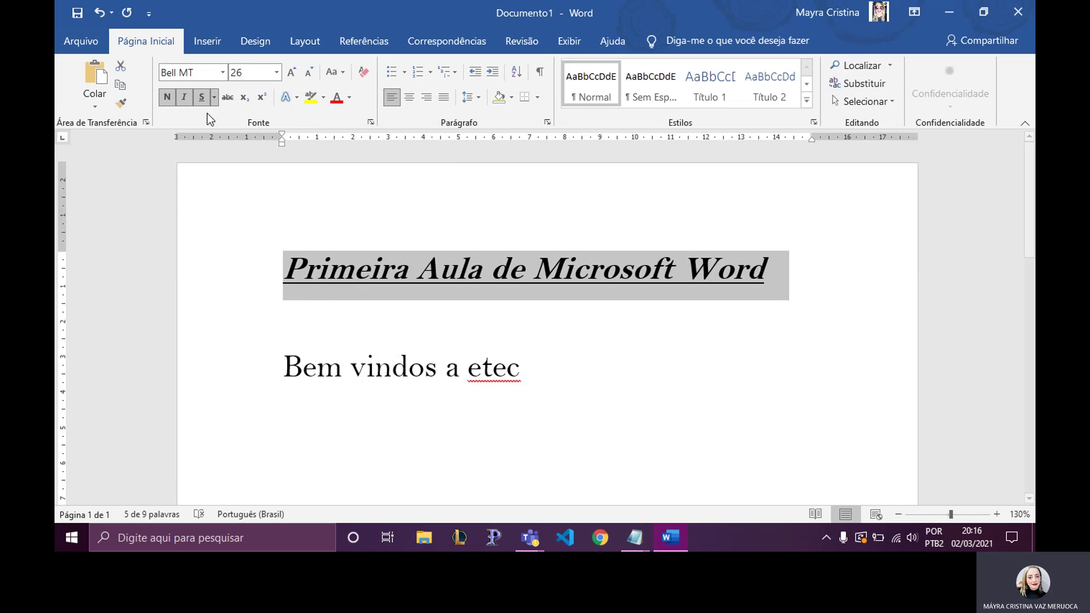
# Change the title's underline to the thick style in purple.
pyautogui.click(214, 100)
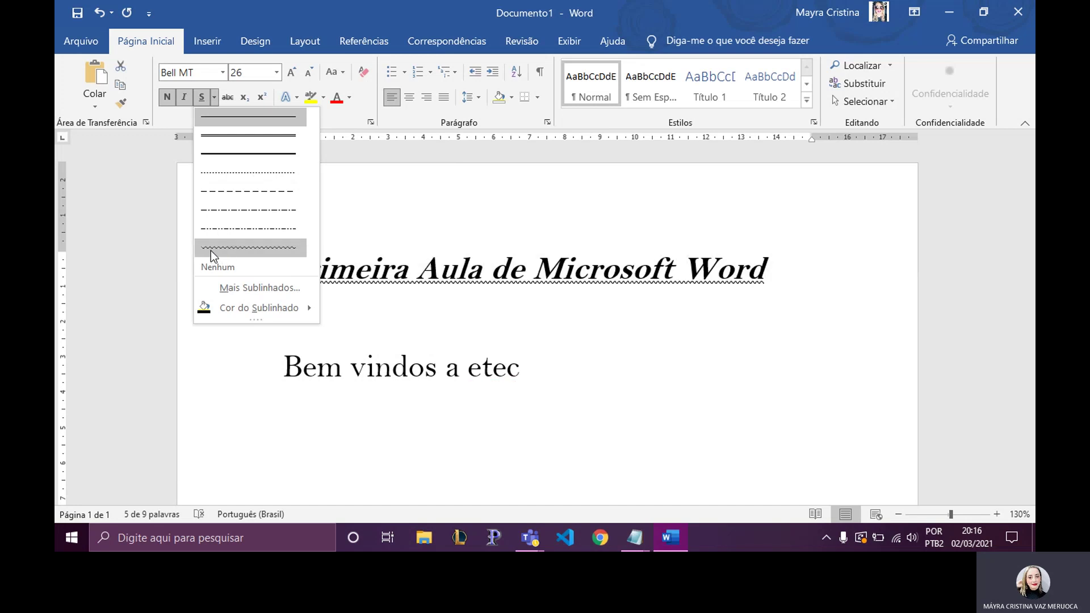
pyautogui.click(247, 151)
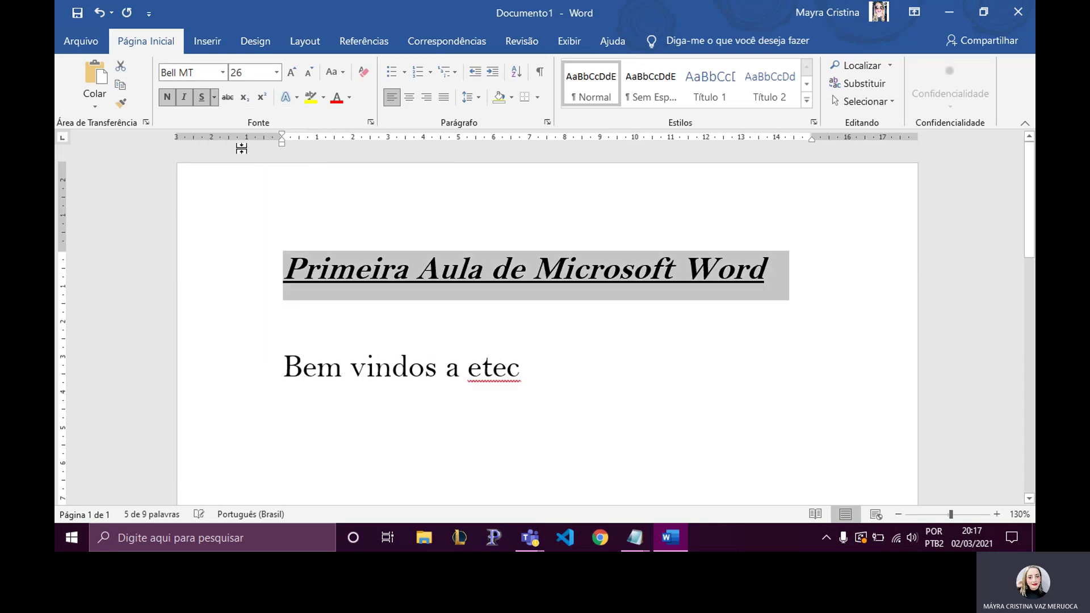
pyautogui.click(216, 98)
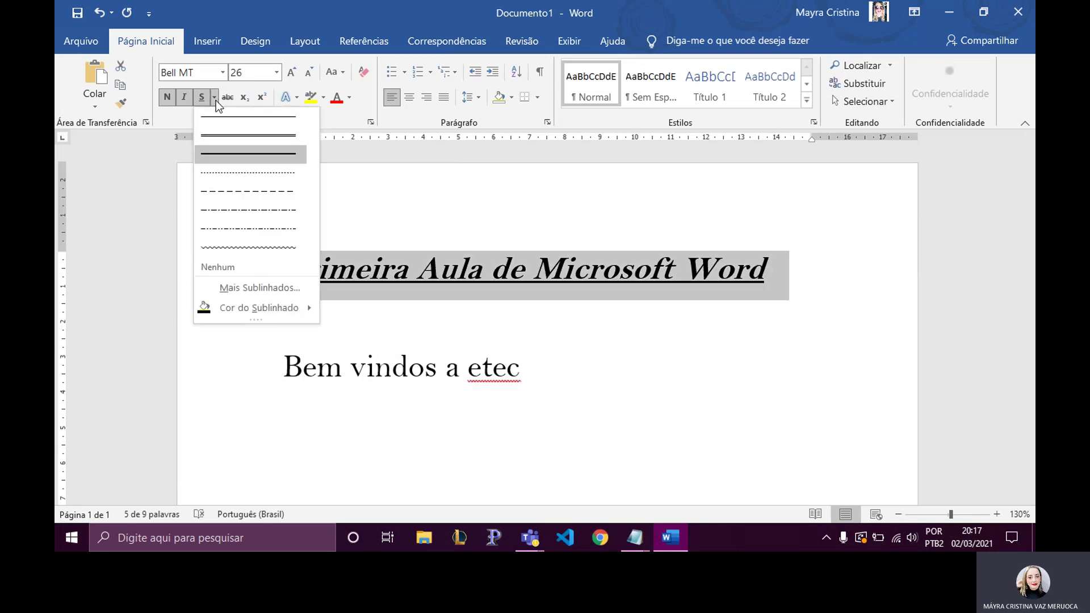
pyautogui.moveTo(258, 307)
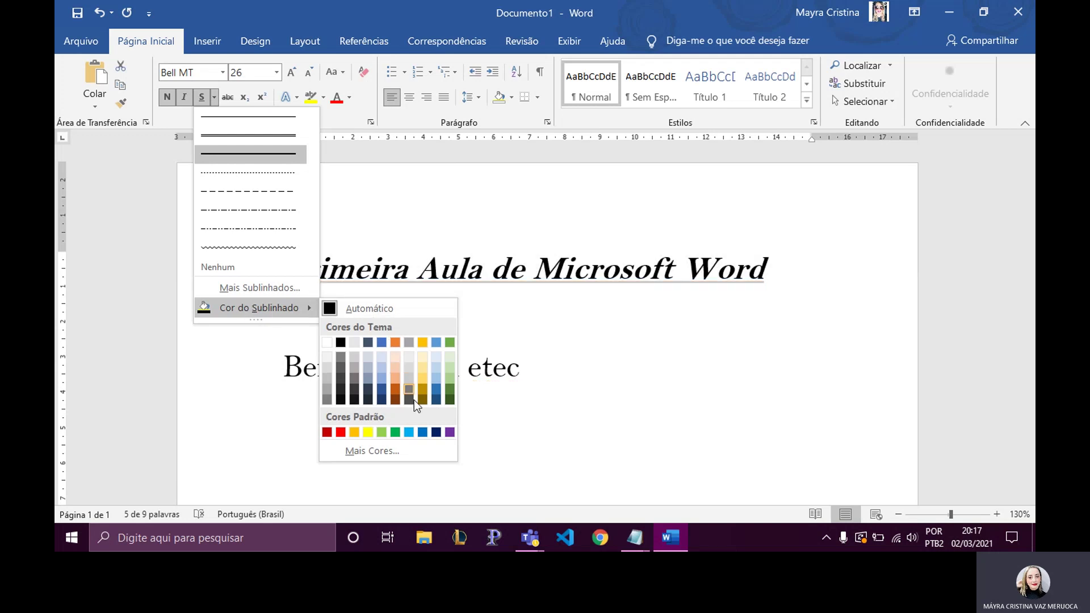
pyautogui.click(450, 433)
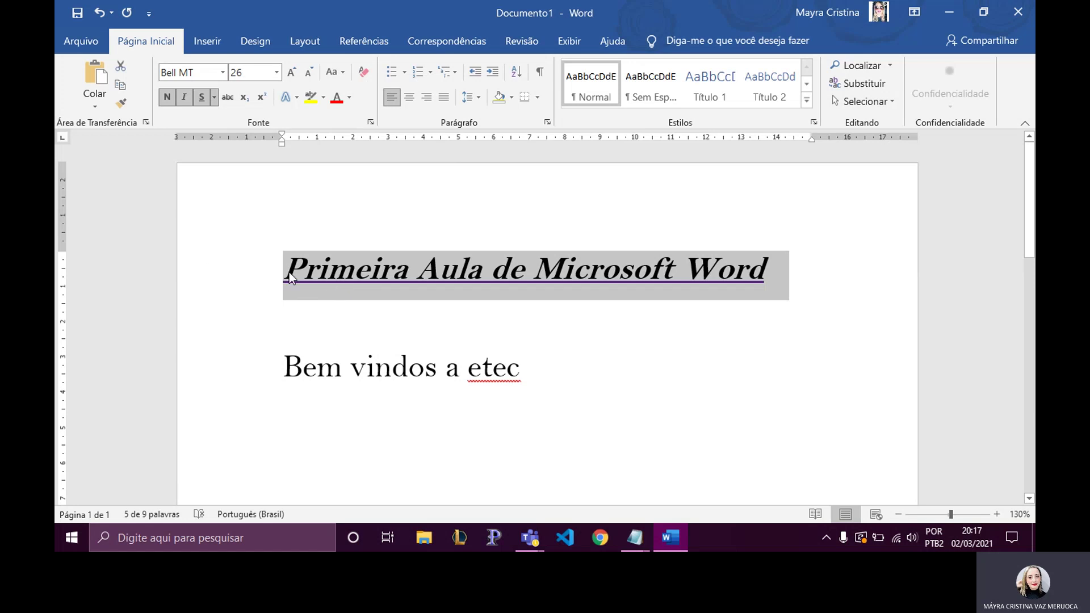
# Reselect the whole title and toggle italic off and back on.
pyautogui.click(372, 279)
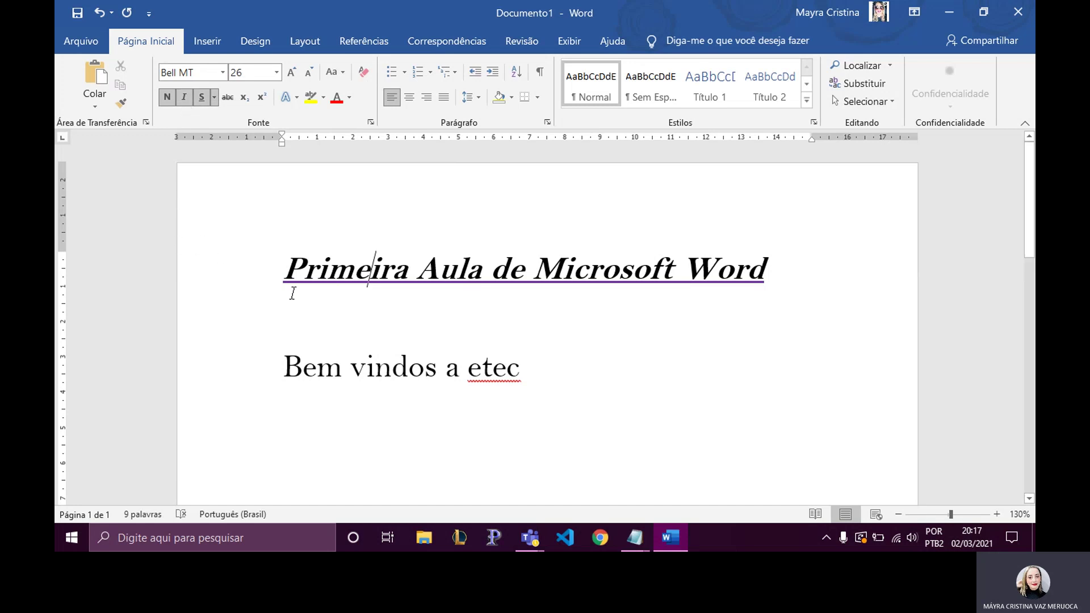
pyautogui.moveTo(281, 271); pyautogui.dragTo(853, 268)
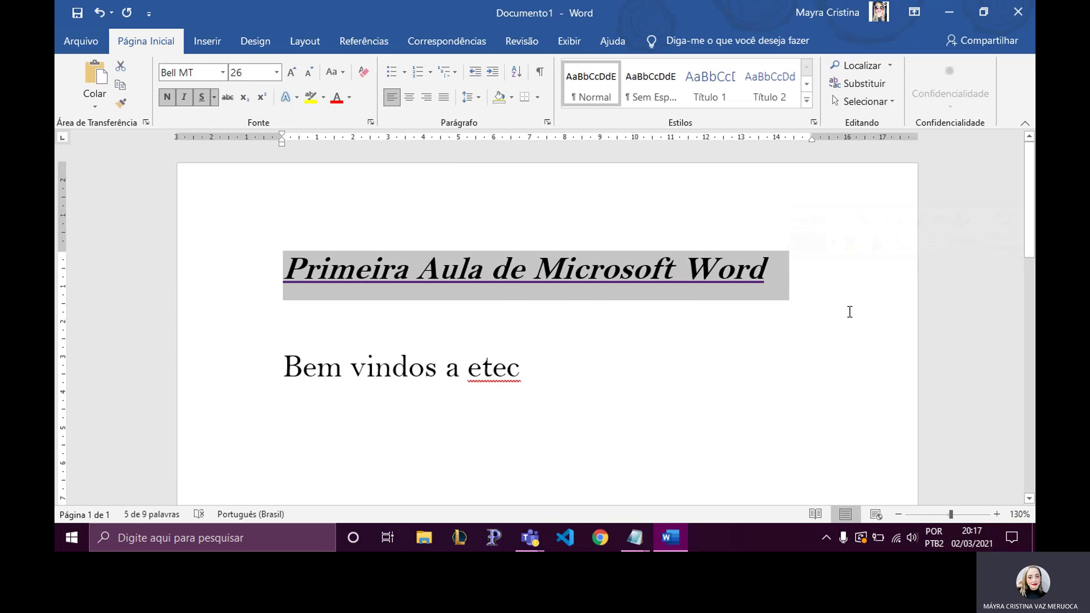
pyautogui.click(185, 103)
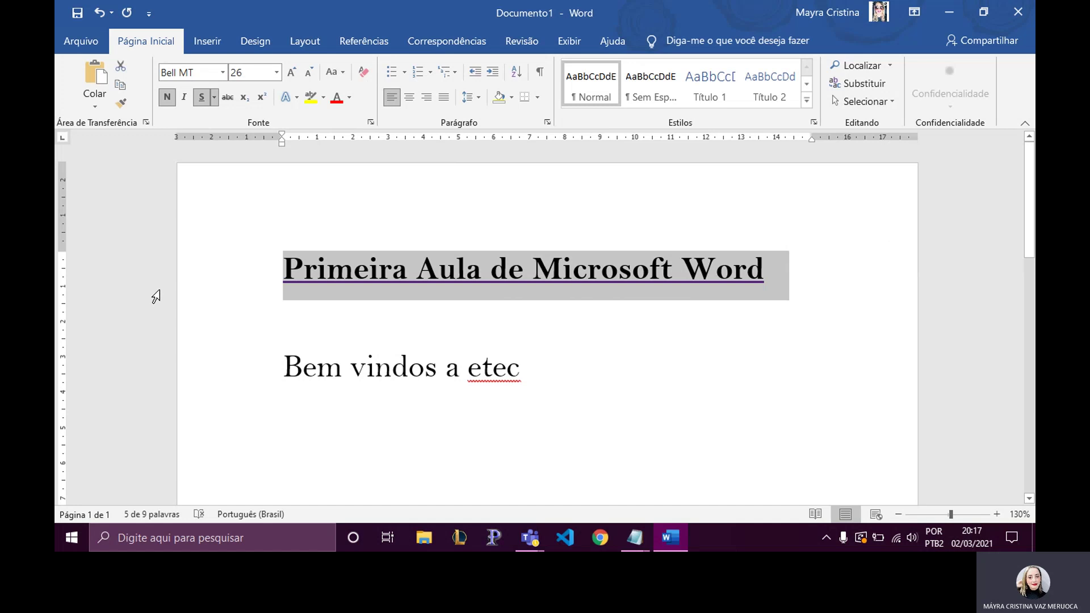
pyautogui.click(185, 98)
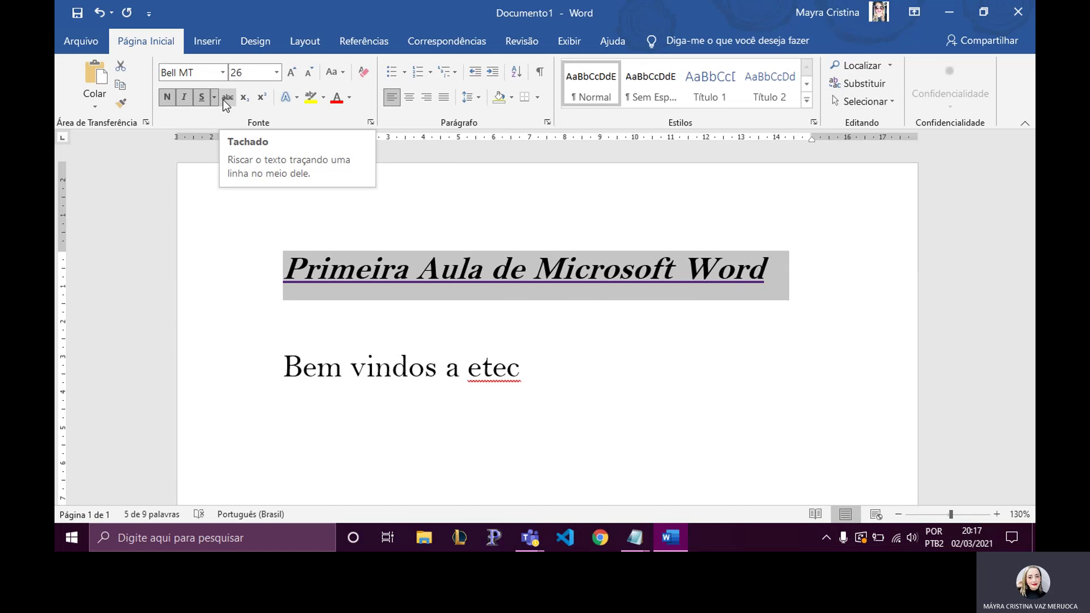
# Strike through 'Bem vindos a Etec' and start an empty line below it.
pyautogui.click(327, 398)
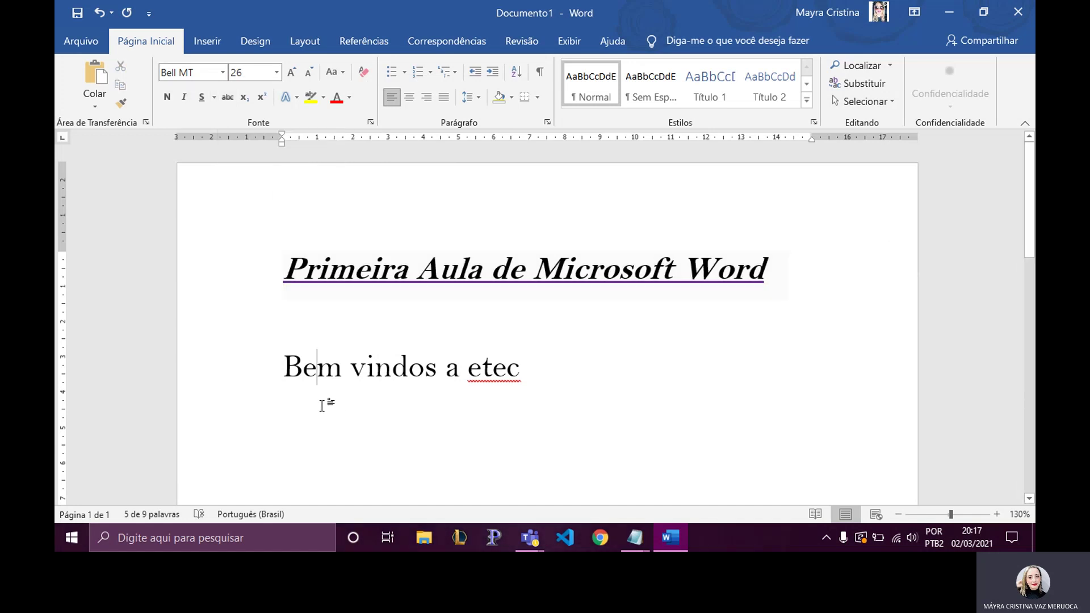
pyautogui.moveTo(277, 367); pyautogui.dragTo(544, 375)
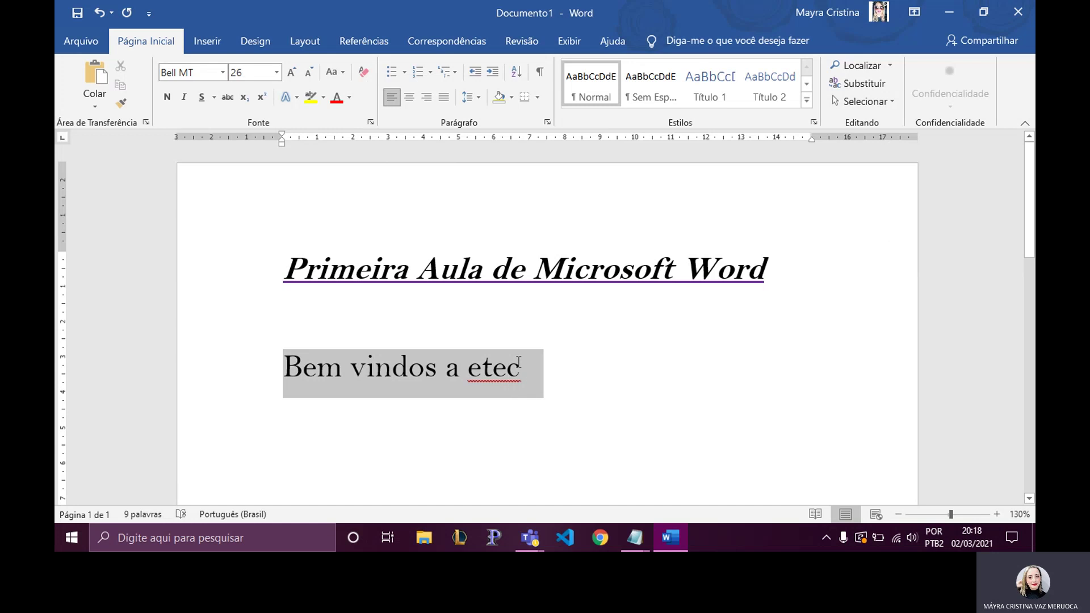
pyautogui.click(228, 98)
pyautogui.click(313, 412)
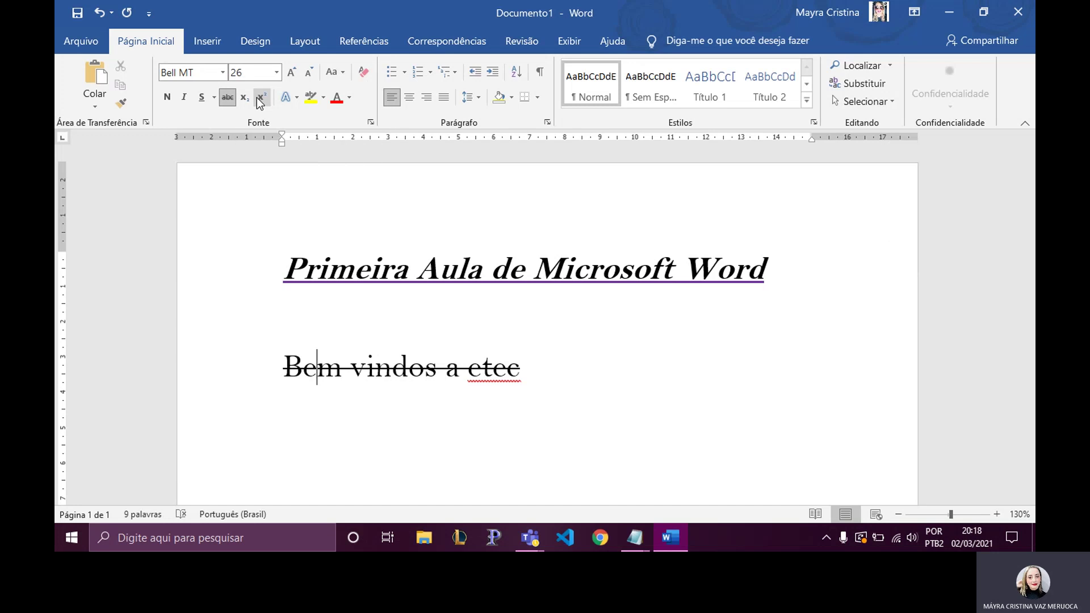
pyautogui.click(577, 371)
pyautogui.press('Return')
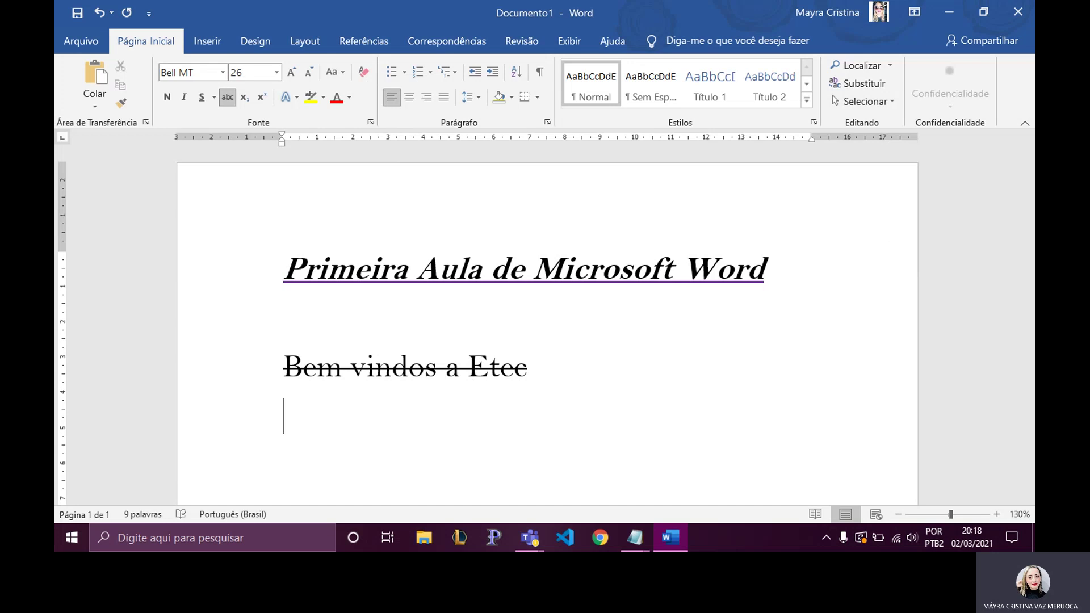
# Turn off strikethrough and type X2 and H2O on separate lines.
pyautogui.write('X')
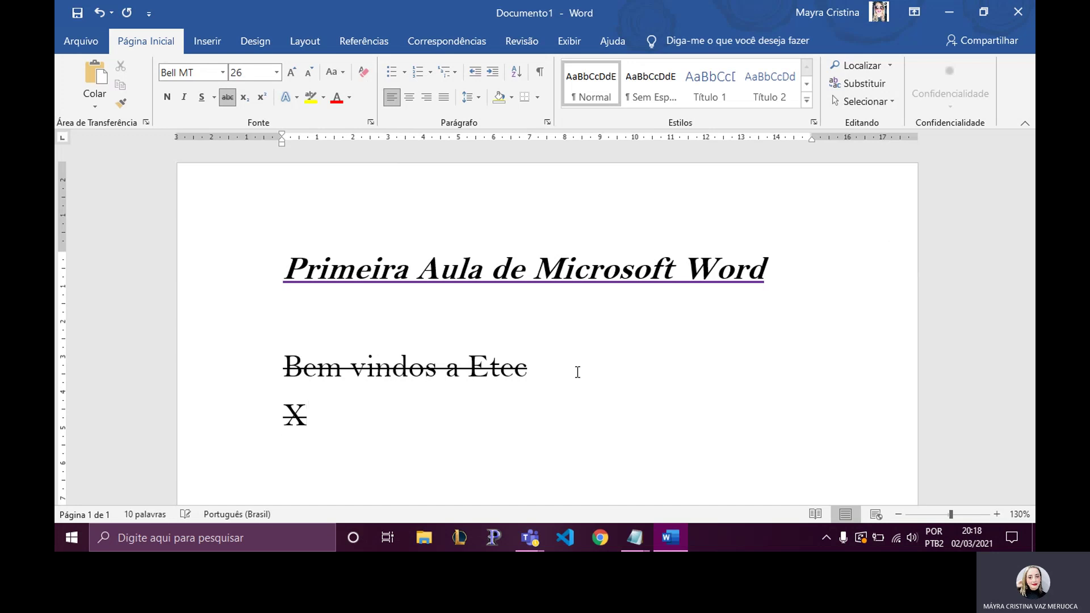
pyautogui.press('BackSpace')
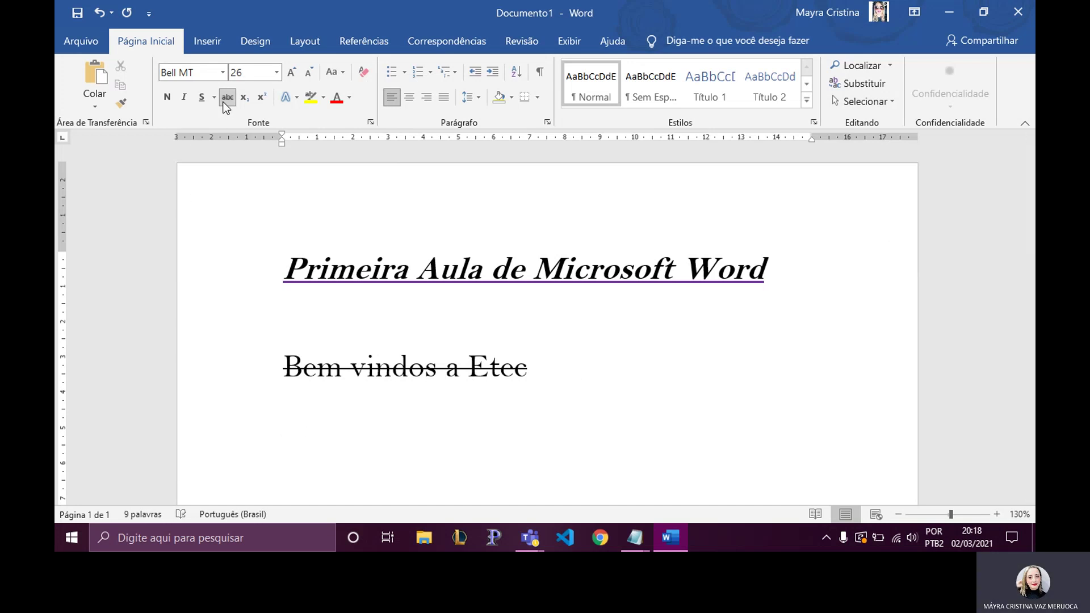
pyautogui.click(225, 100)
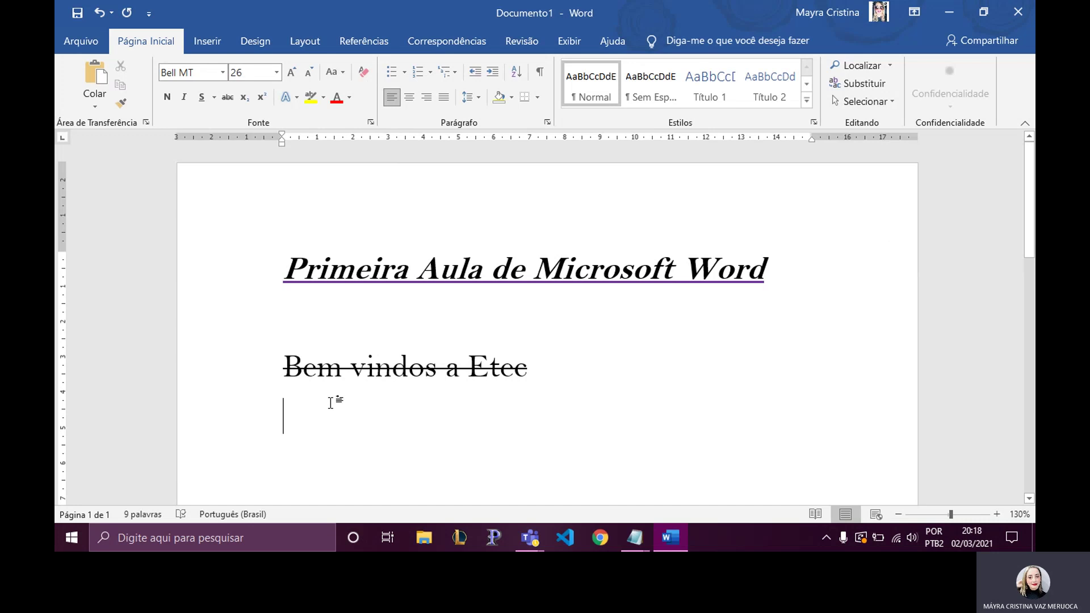
pyautogui.write('X')
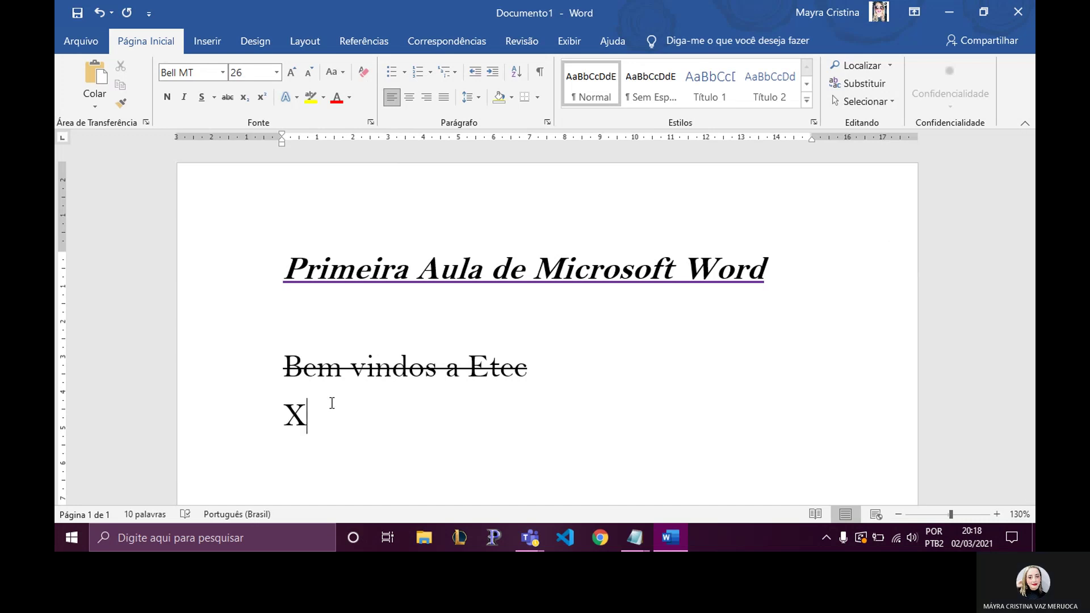
pyautogui.write('2')
pyautogui.press('Return')
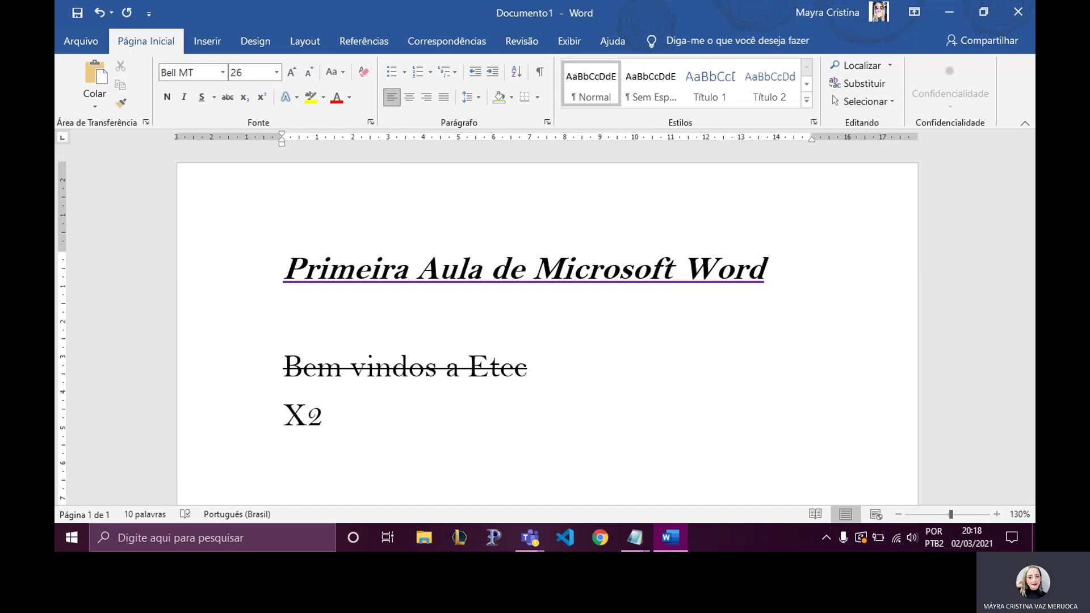
pyautogui.write('h')
pyautogui.press('BackSpace')
pyautogui.write('H')
pyautogui.write('2O')
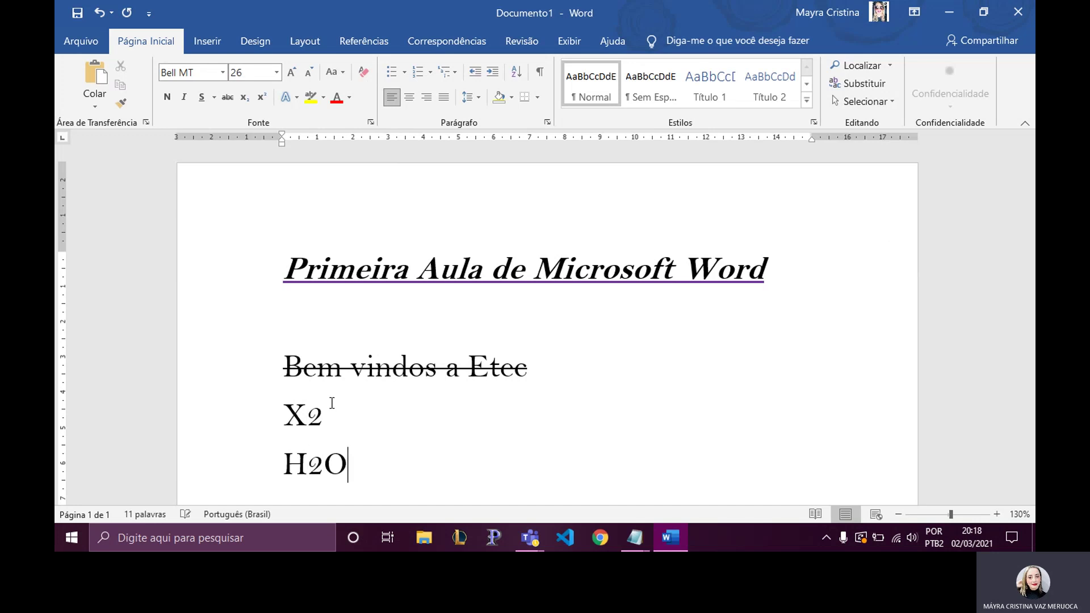
pyautogui.scroll(-1, 426, 409)
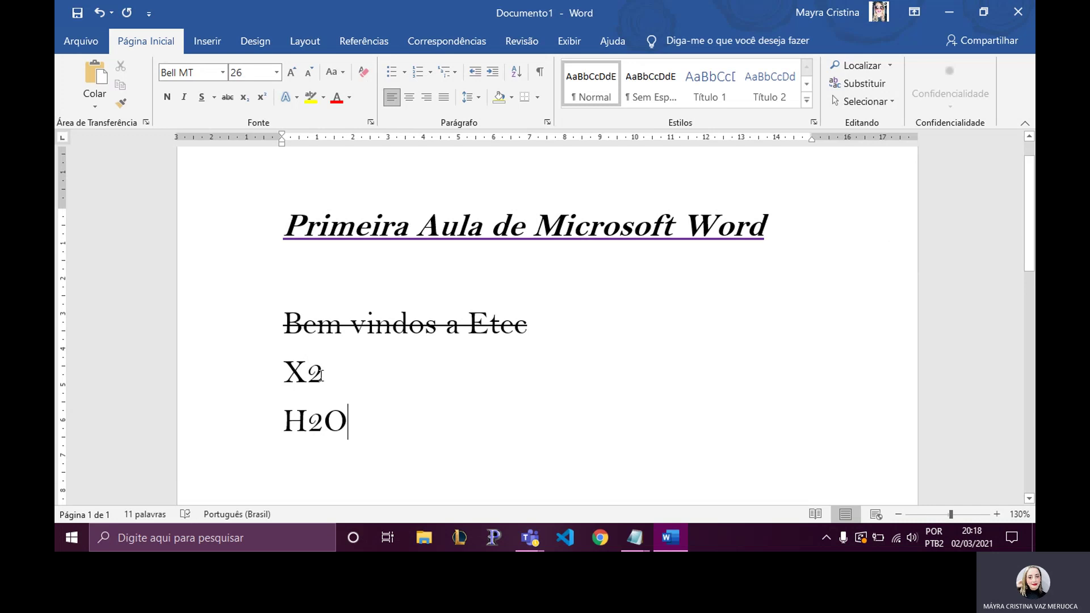
# Make the 2 in X2 superscript, giving X².
pyautogui.moveTo(307, 372); pyautogui.dragTo(326, 373)
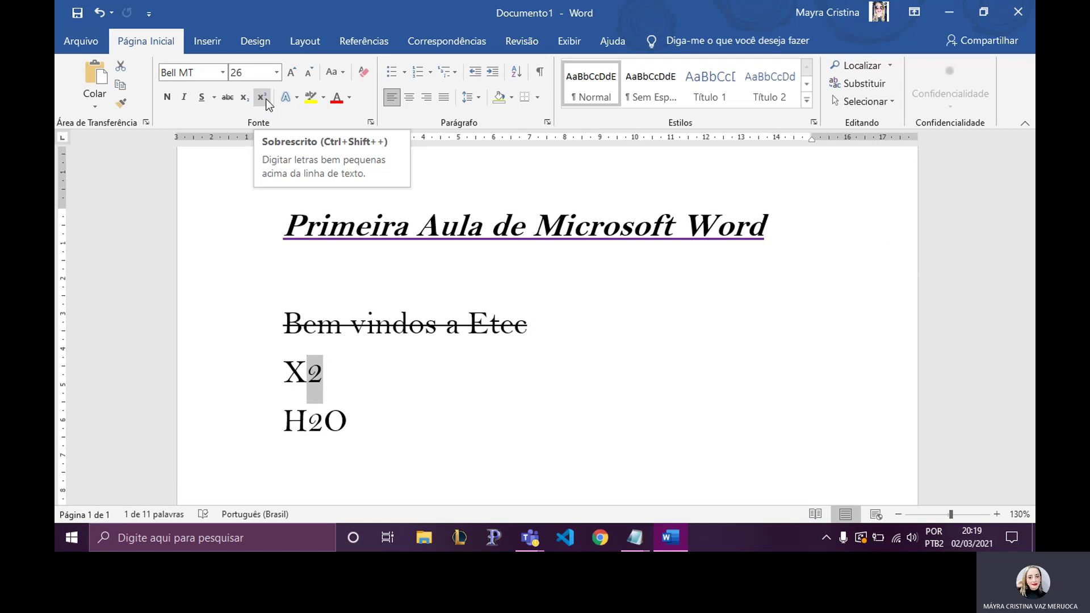
pyautogui.click(266, 99)
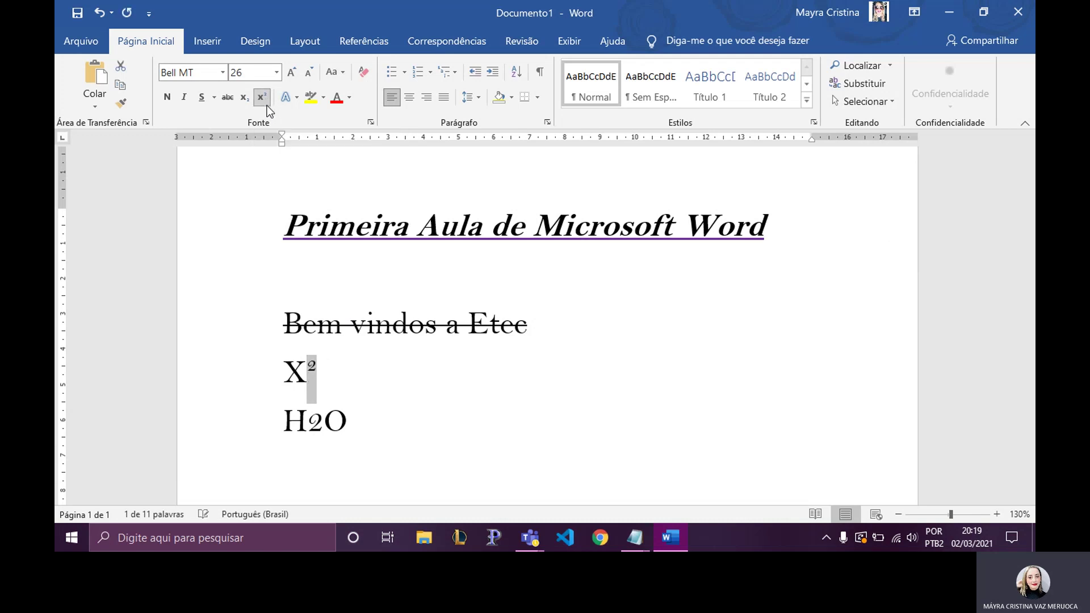
pyautogui.click(347, 386)
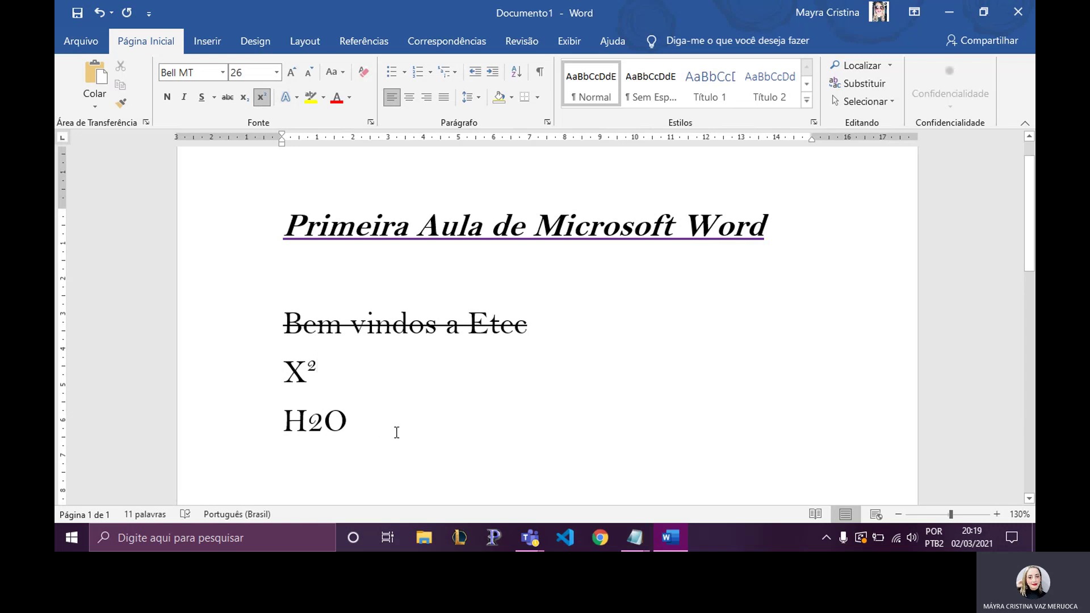
pyautogui.scroll(-1, 401, 439)
pyautogui.scroll(-2, 401, 439)
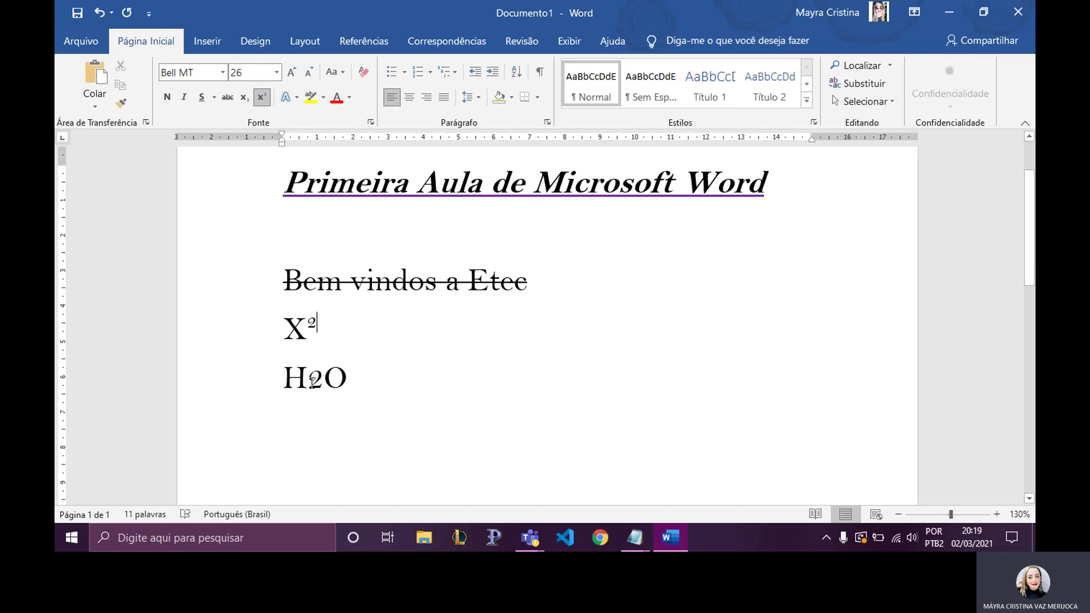
# Make the 2 in H2O subscript so it reads H₂O.
pyautogui.moveTo(308, 381); pyautogui.dragTo(324, 384)
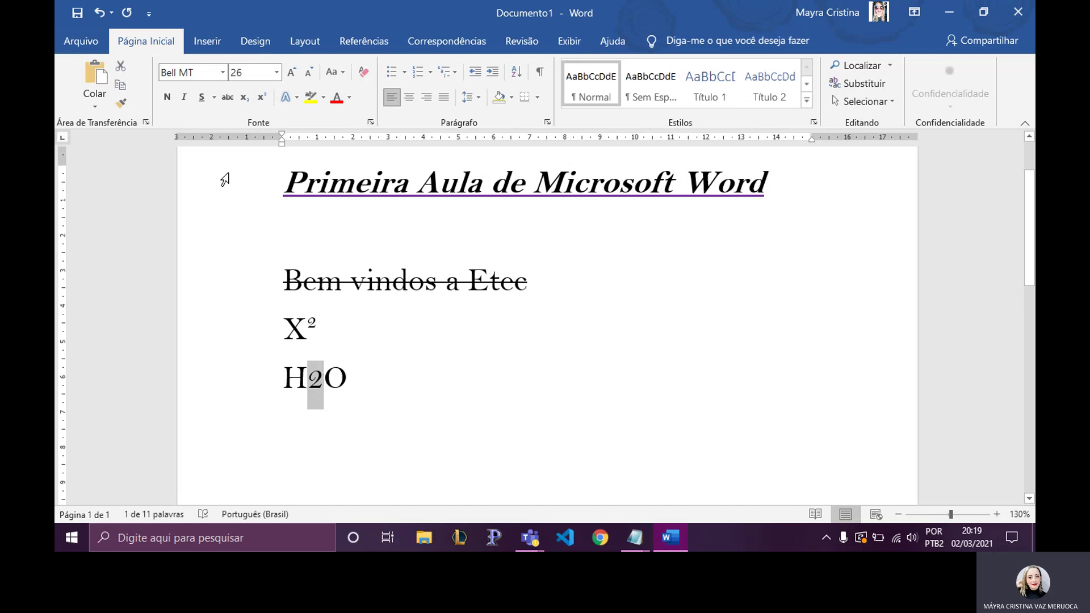
pyautogui.click(243, 97)
pyautogui.click(379, 402)
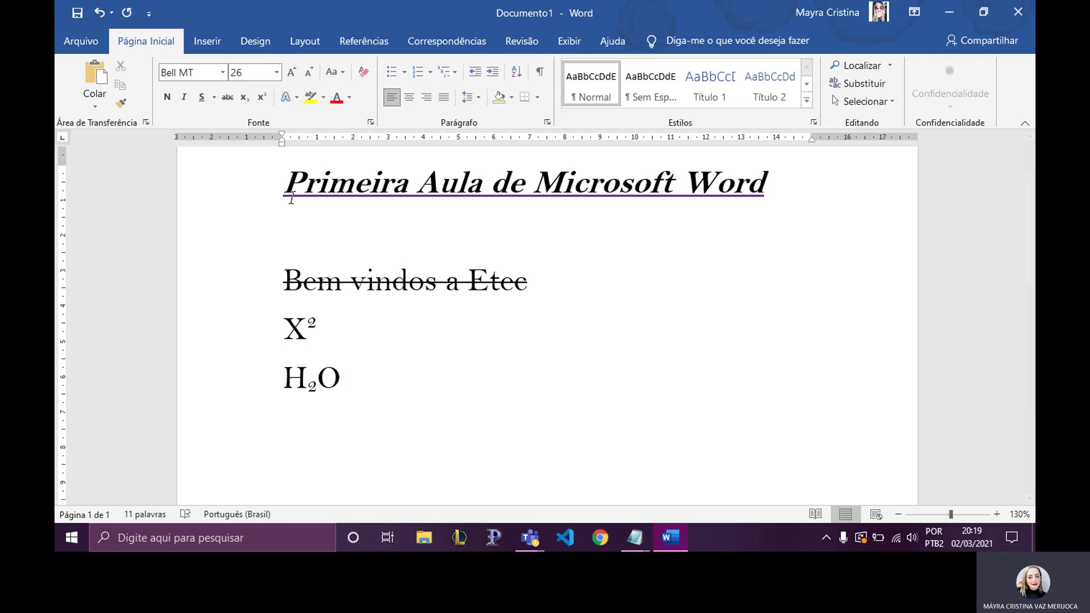
pyautogui.scroll(2, 520, 389)
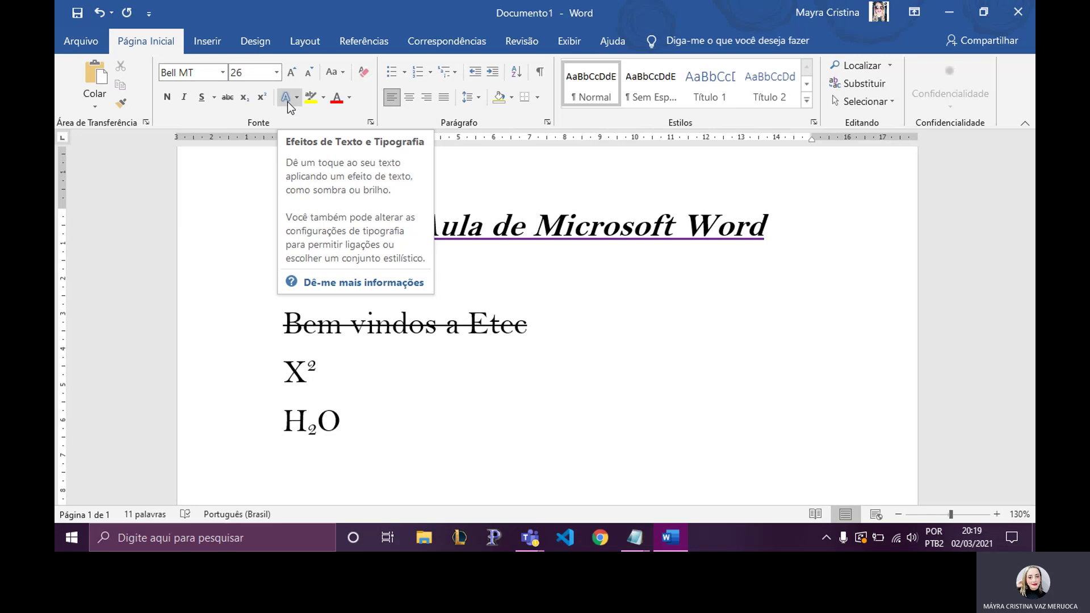
# Select the title and apply a preset text effect, first a blue gradient, then an orange one.
pyautogui.click(589, 225)
pyautogui.moveTo(286, 227); pyautogui.dragTo(769, 224)
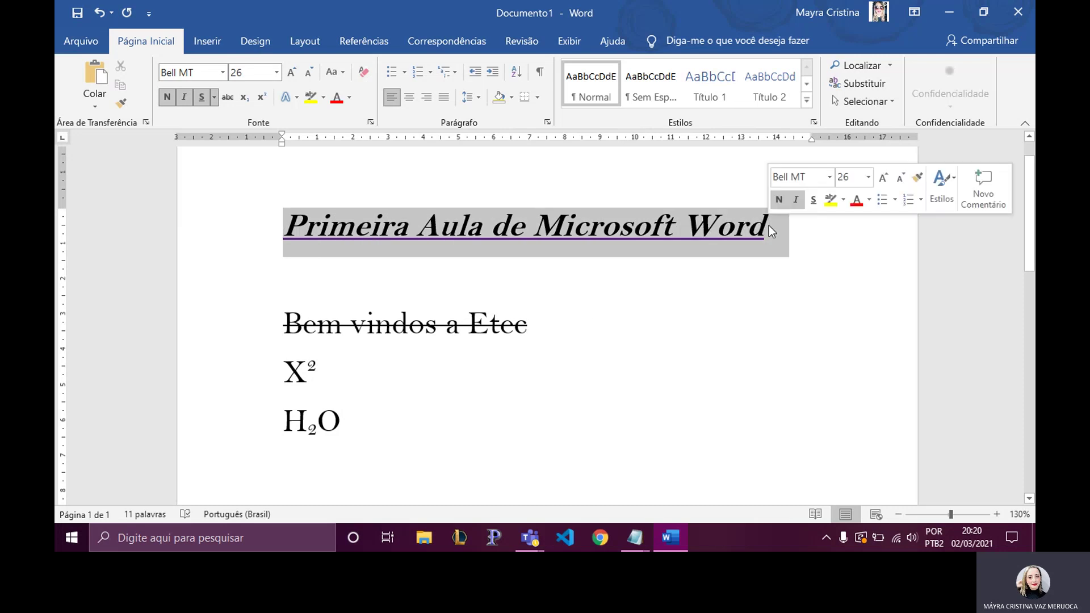
pyautogui.click(289, 96)
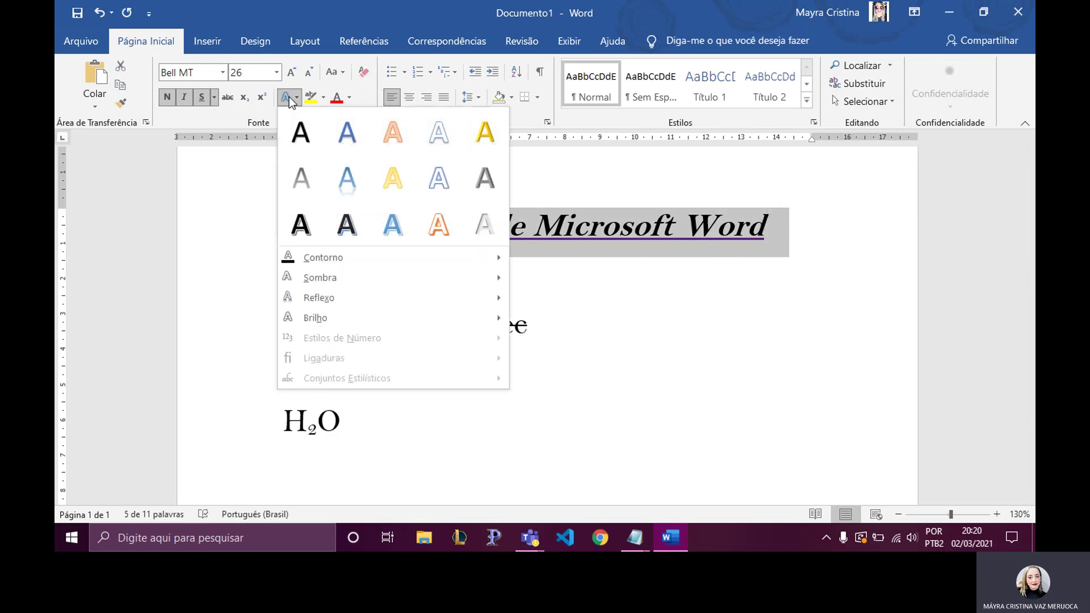
pyautogui.click(397, 228)
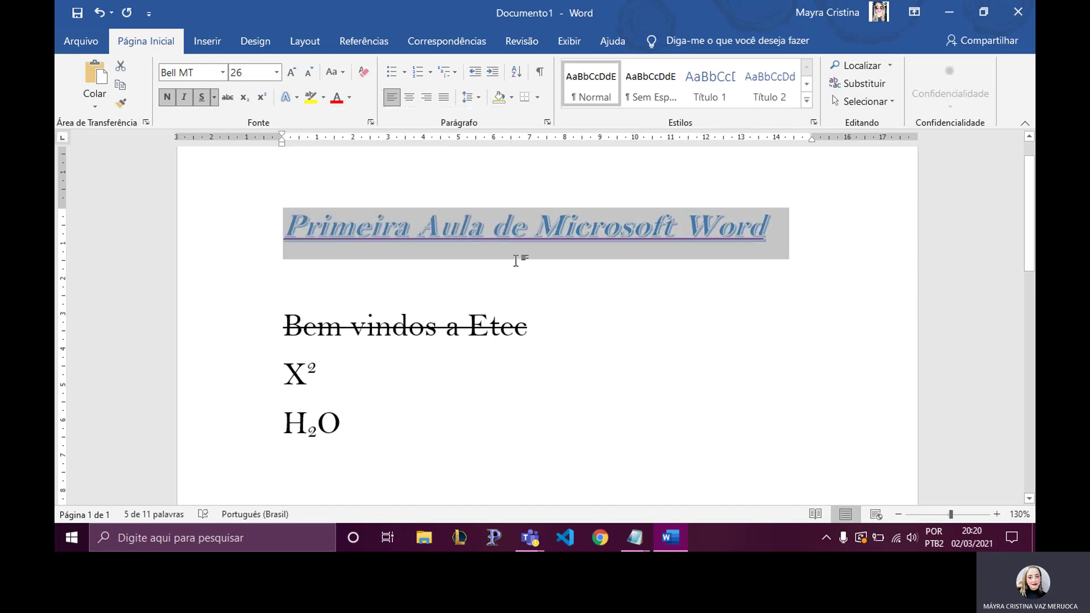
pyautogui.click(398, 254)
pyautogui.moveTo(285, 224); pyautogui.dragTo(815, 227)
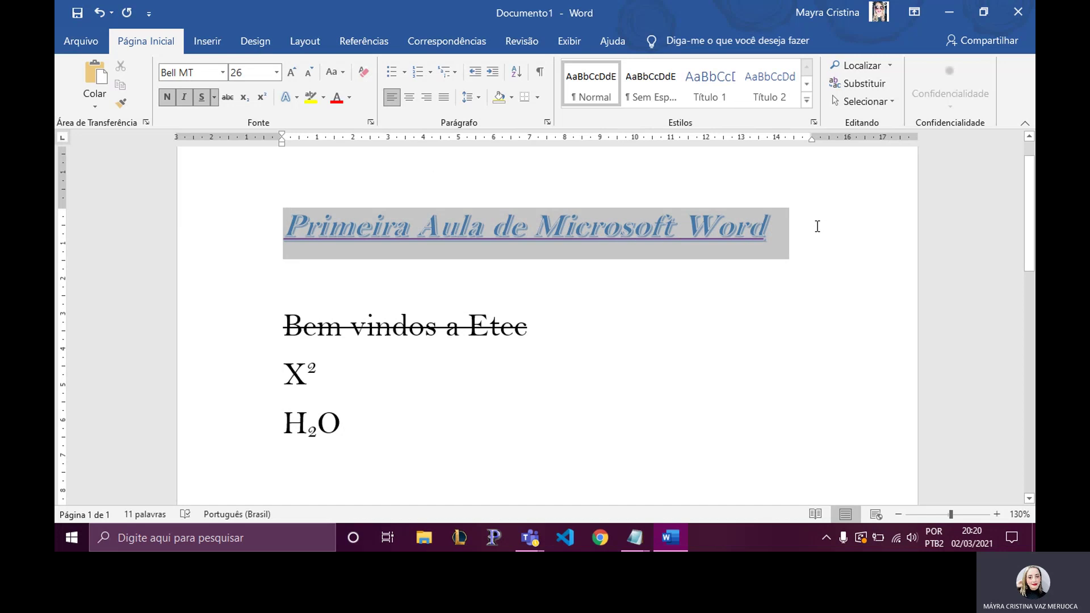
pyautogui.click(287, 97)
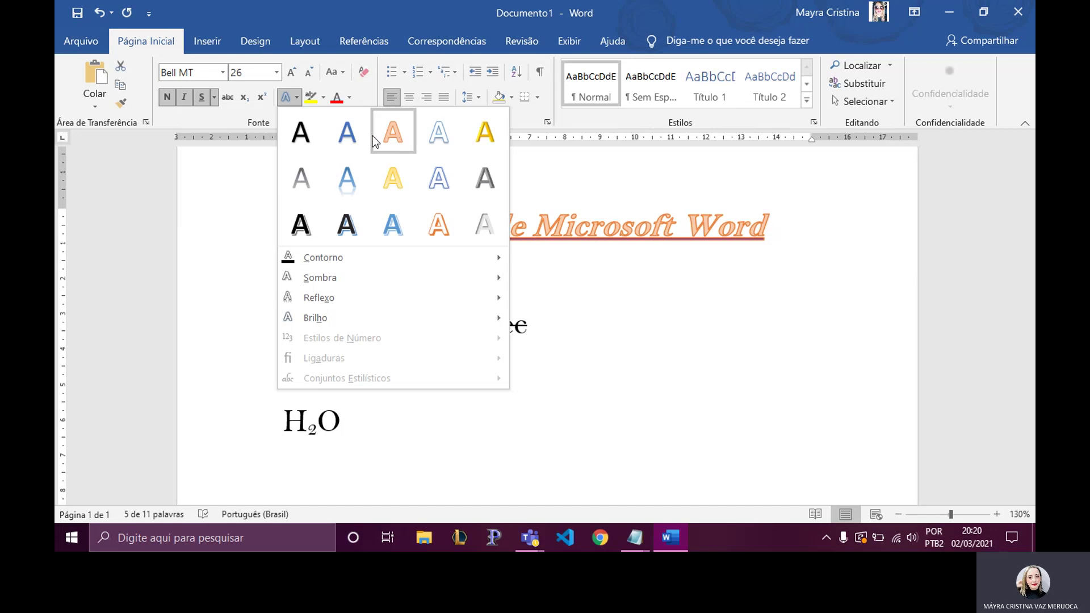
pyautogui.click(392, 140)
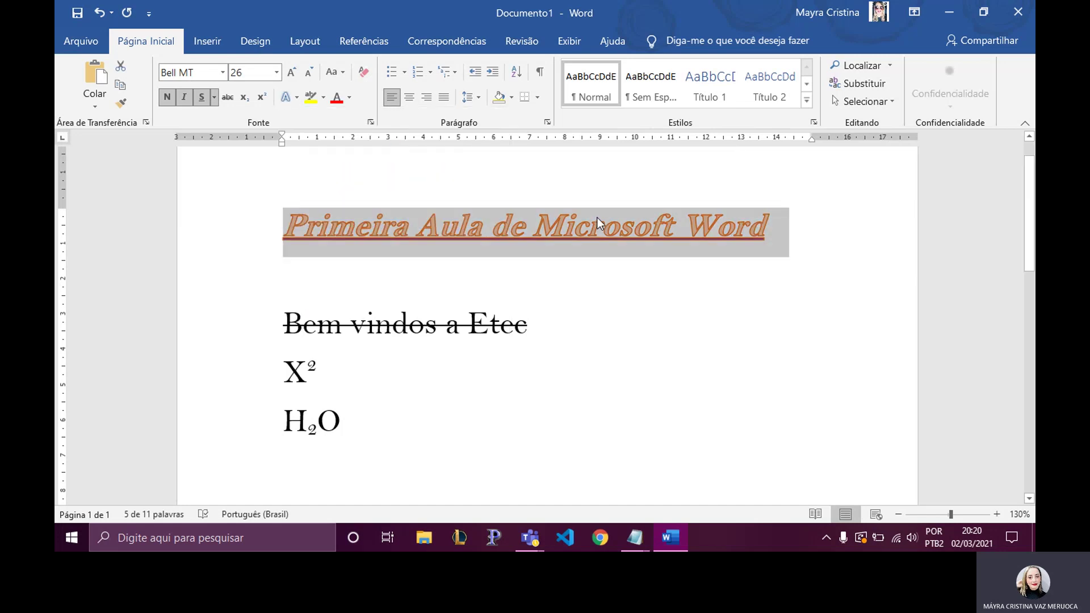
# Give the title a purple outline and a shadow.
pyautogui.click(298, 100)
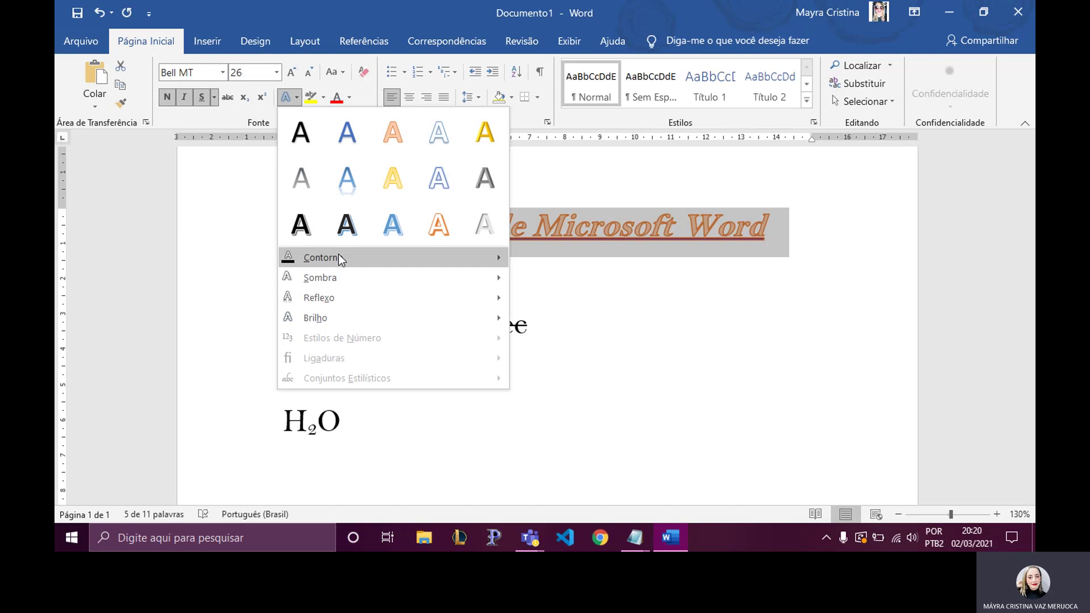
pyautogui.moveTo(323, 258)
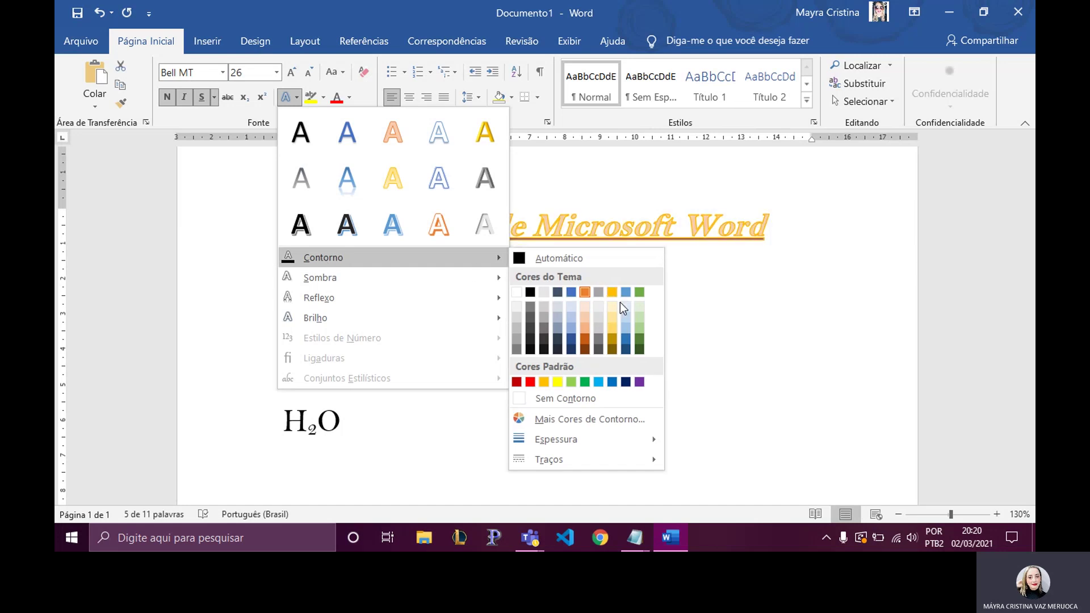
pyautogui.click(640, 382)
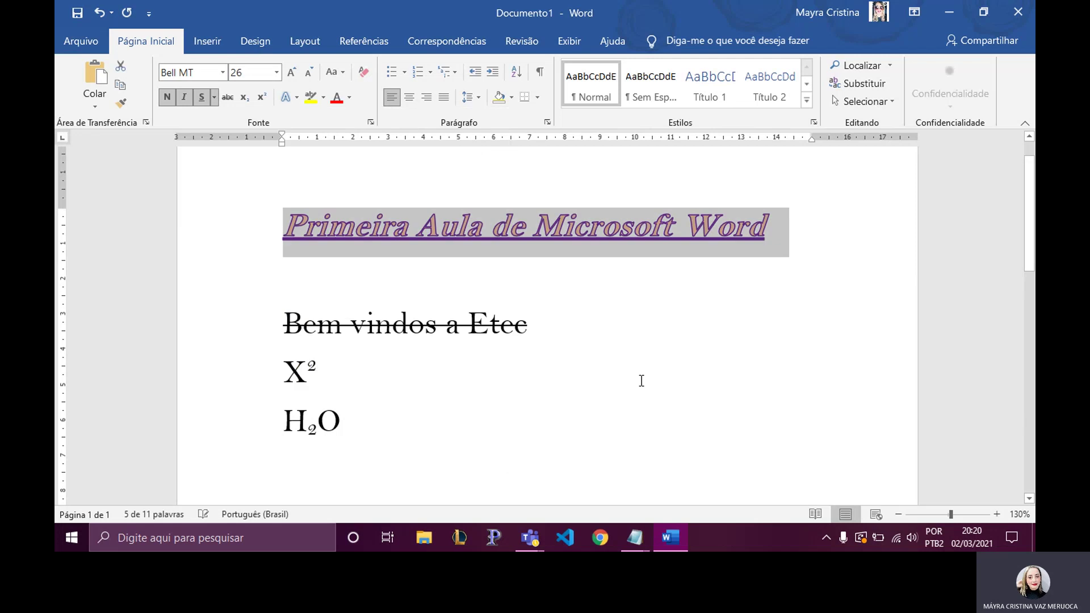
pyautogui.click(295, 99)
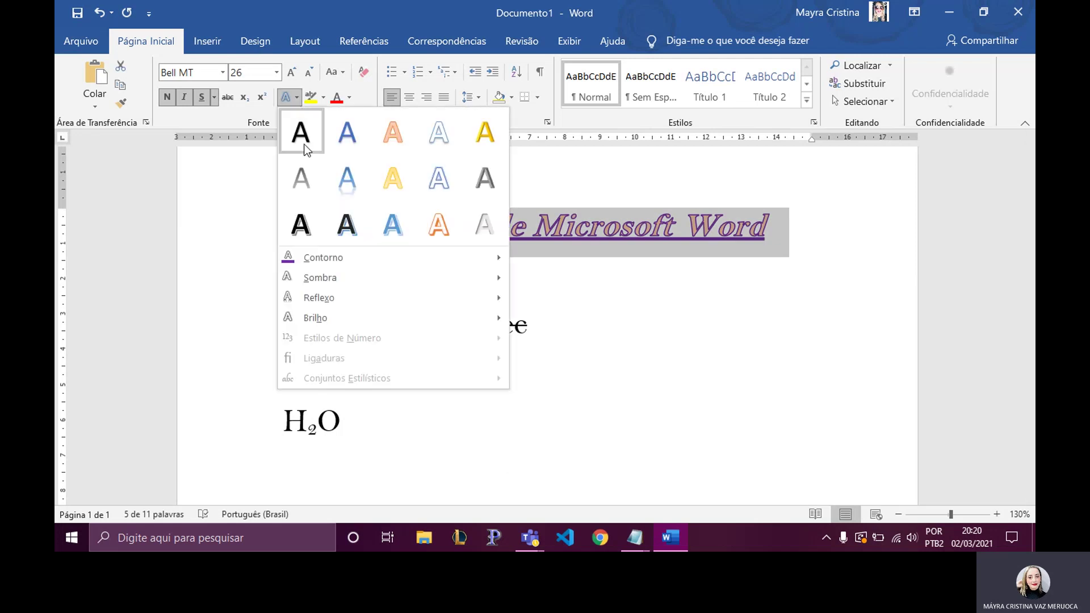
pyautogui.moveTo(321, 278)
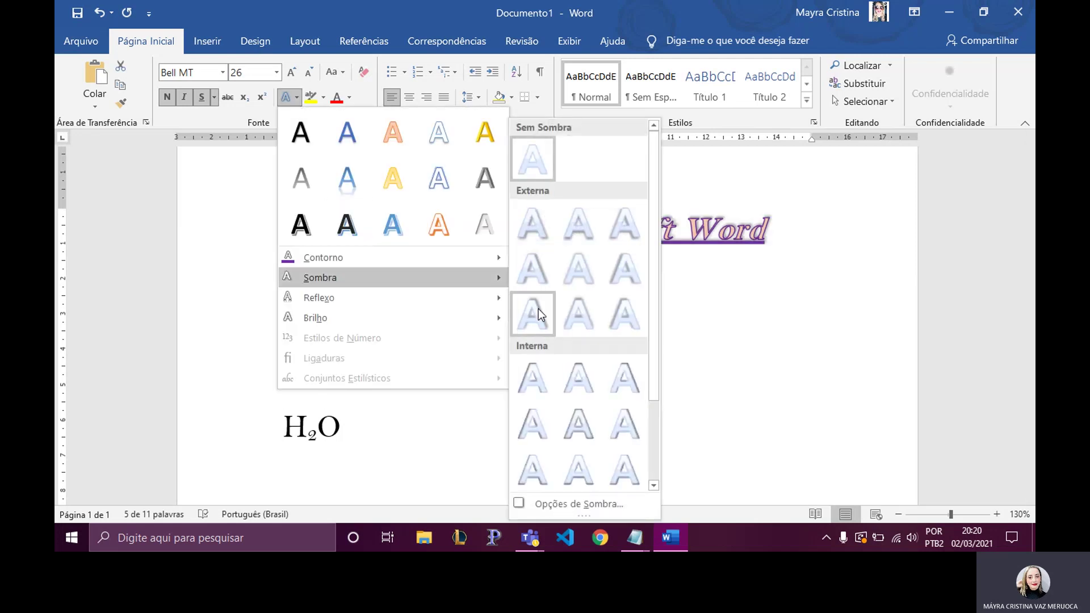
pyautogui.click(539, 381)
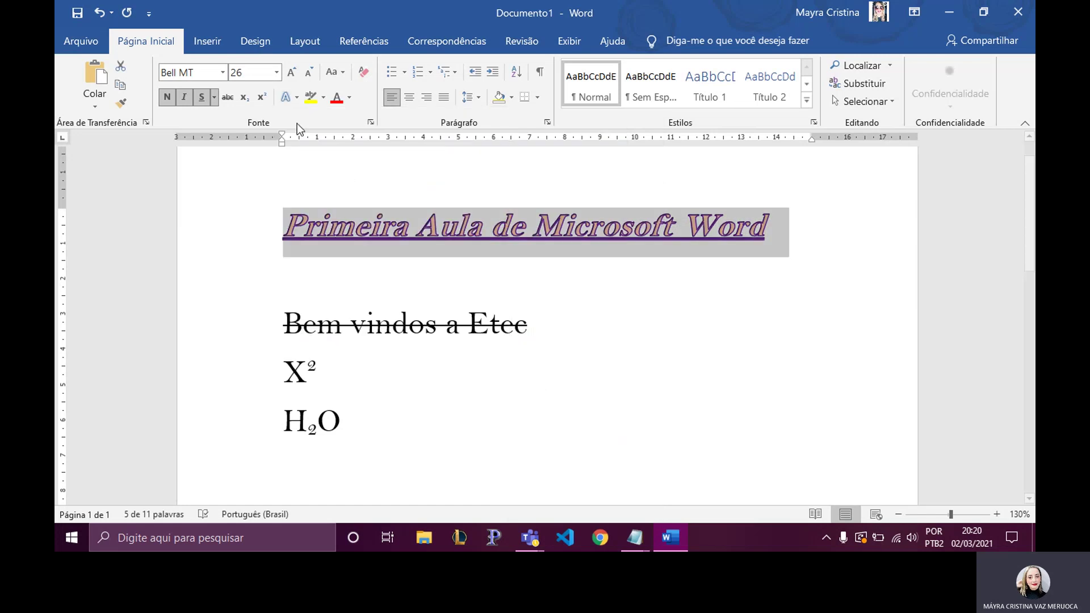
# Add a reflection and a purple glow to the title.
pyautogui.click(295, 97)
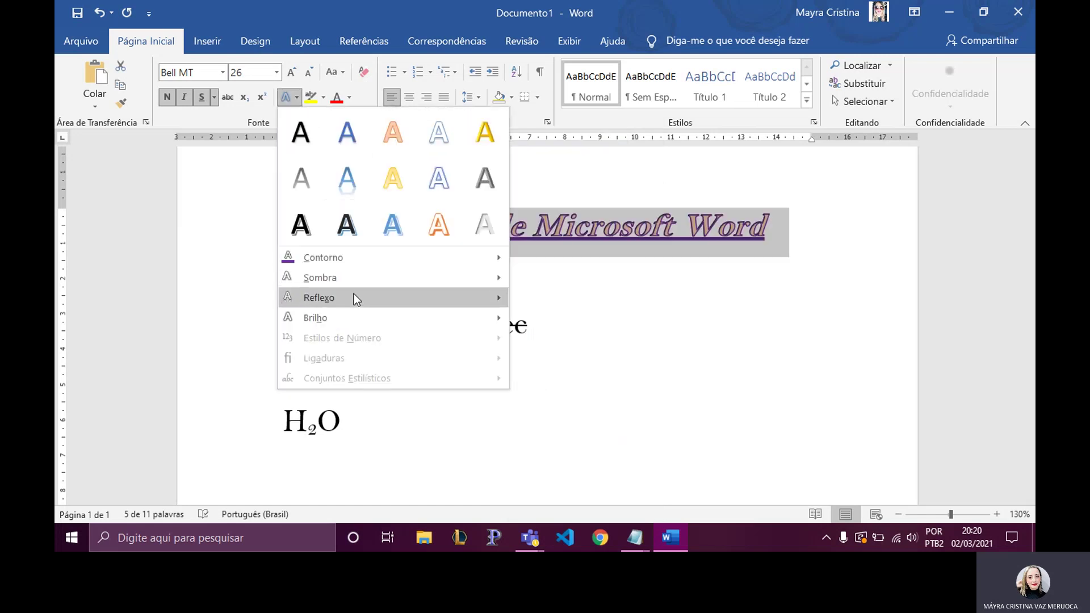
pyautogui.moveTo(319, 297)
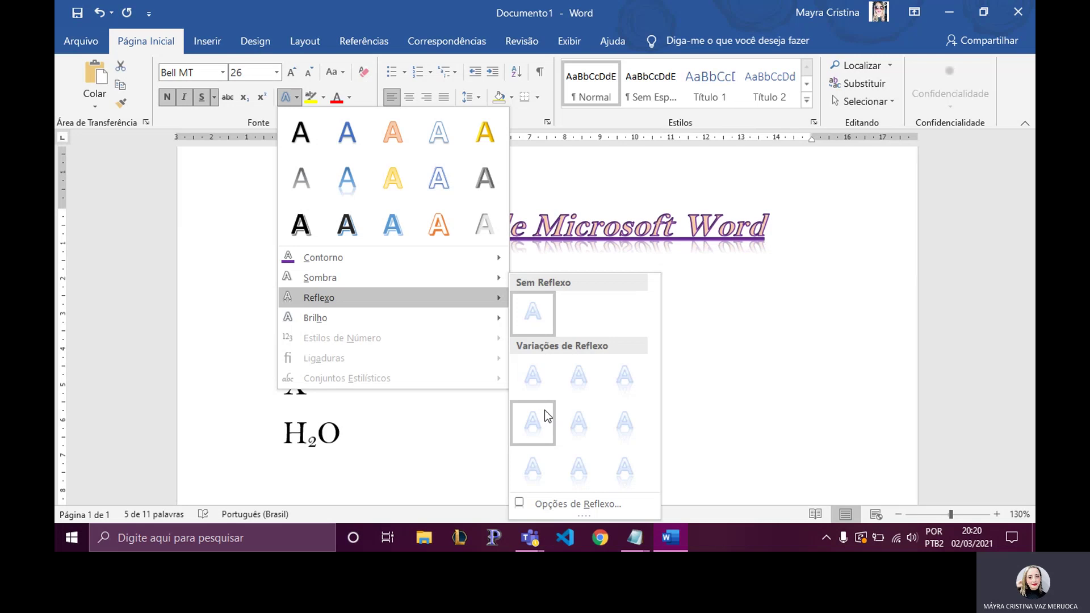
pyautogui.click(628, 388)
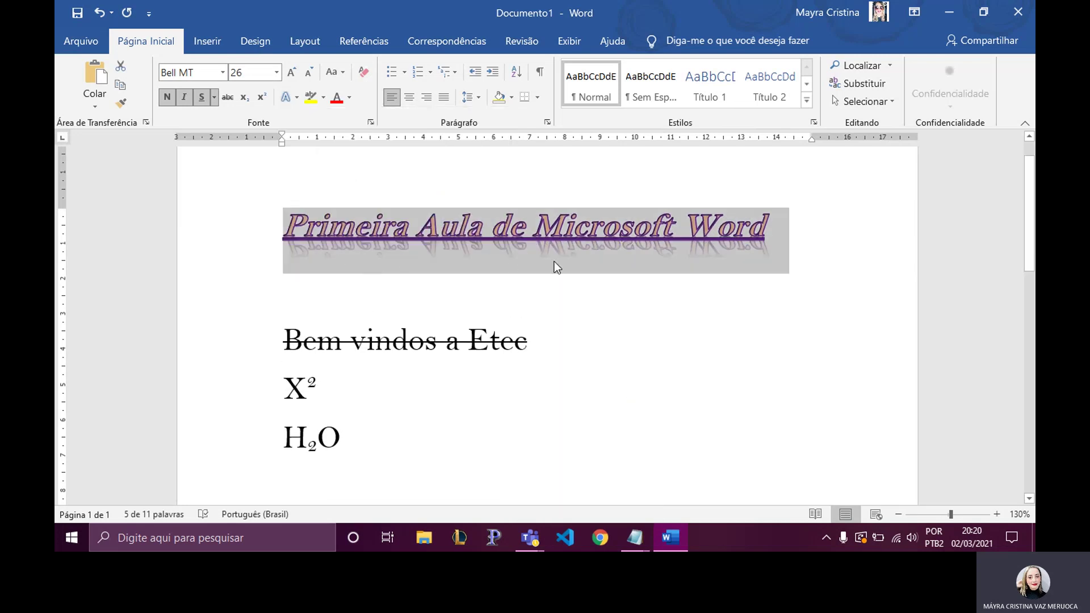
pyautogui.click(297, 97)
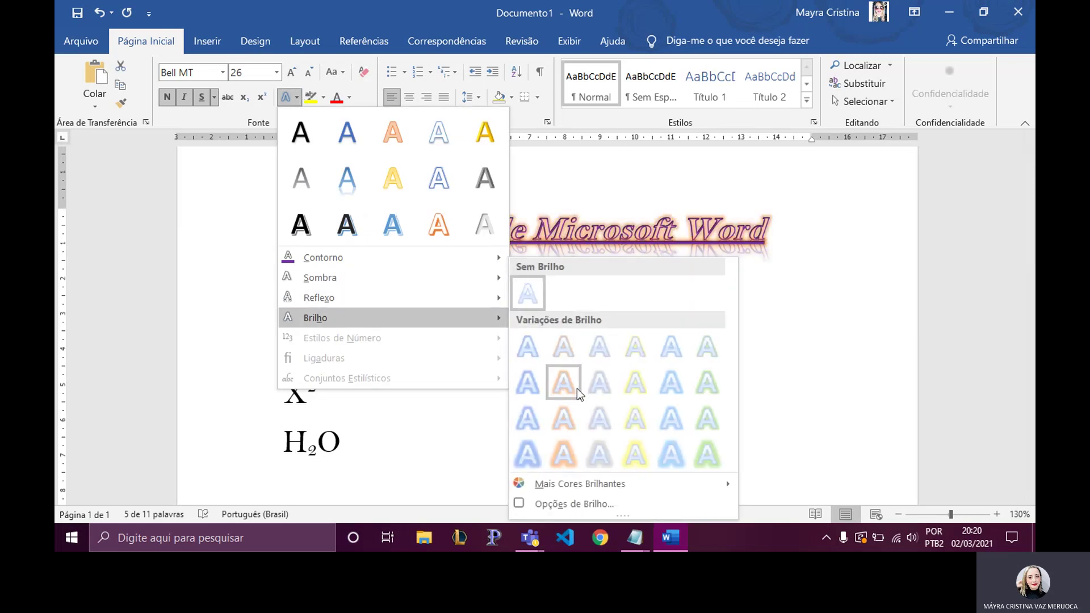
pyautogui.moveTo(315, 318)
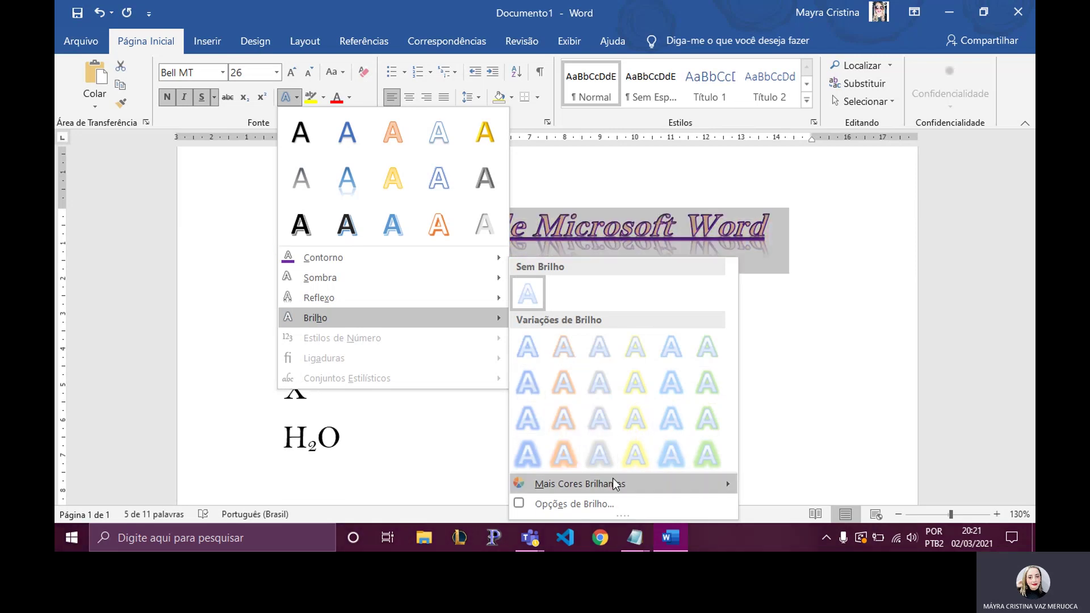
pyautogui.moveTo(580, 484)
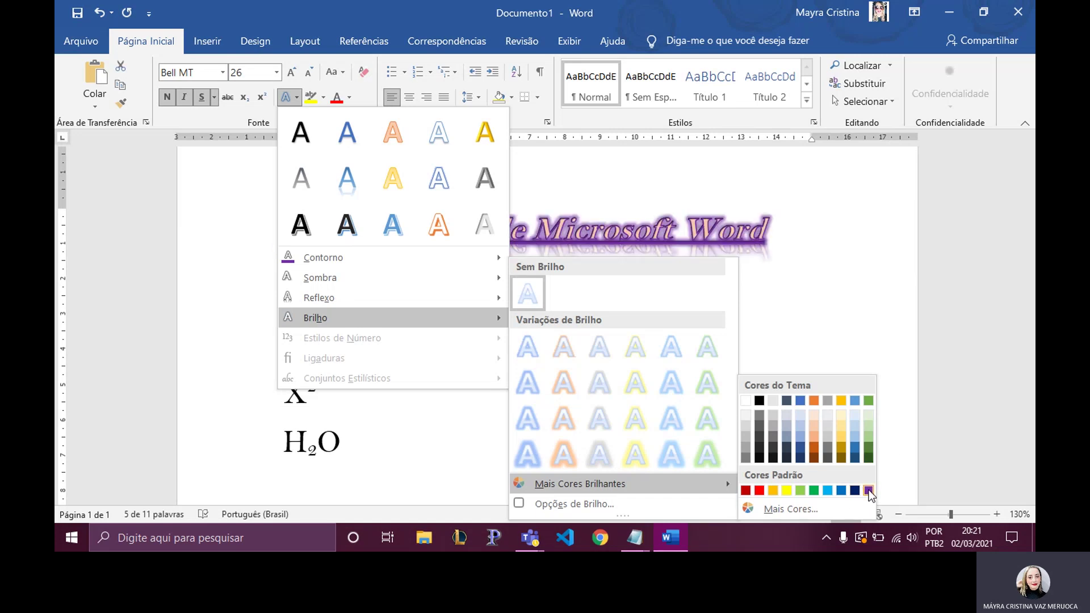
pyautogui.click(869, 490)
pyautogui.click(546, 272)
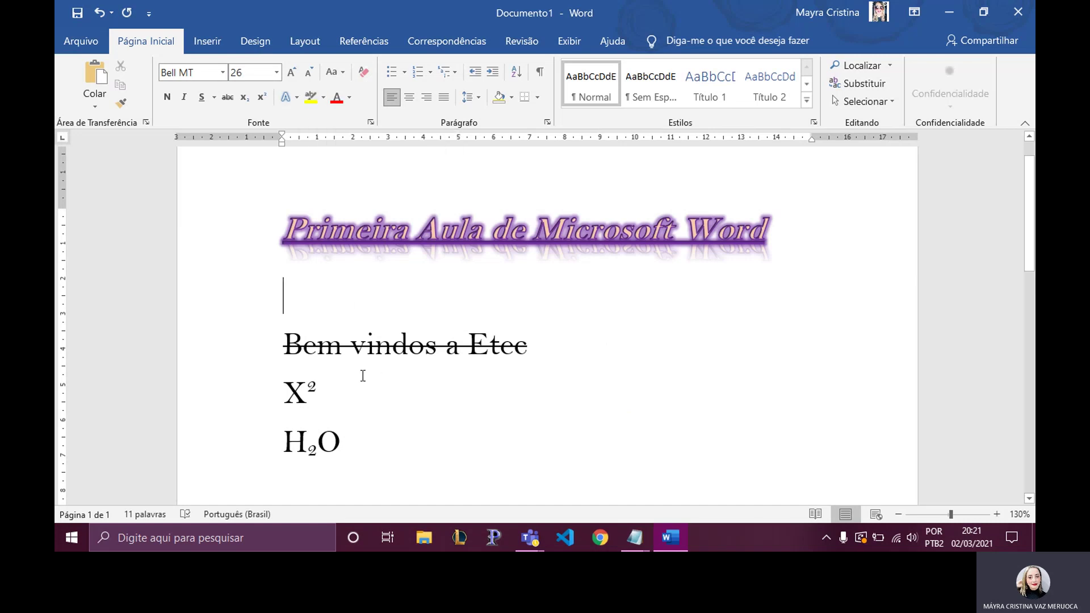
# Highlight the 'Bem vindos a Etec' line in purple instead of the default yellow.
pyautogui.click(285, 344)
pyautogui.moveTo(285, 344); pyautogui.dragTo(549, 346)
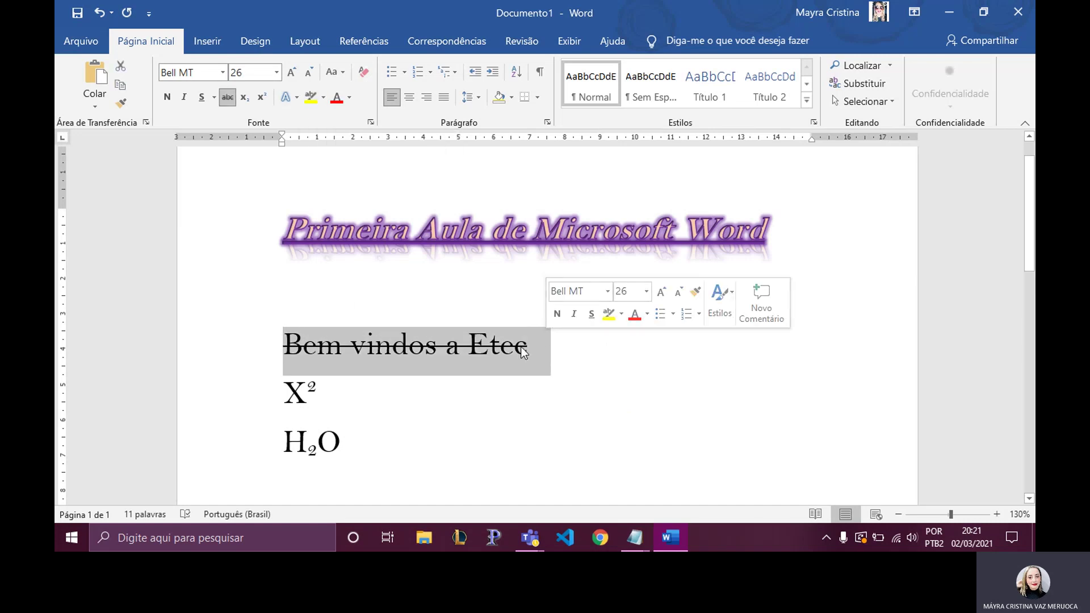
pyautogui.click(310, 98)
pyautogui.click(405, 373)
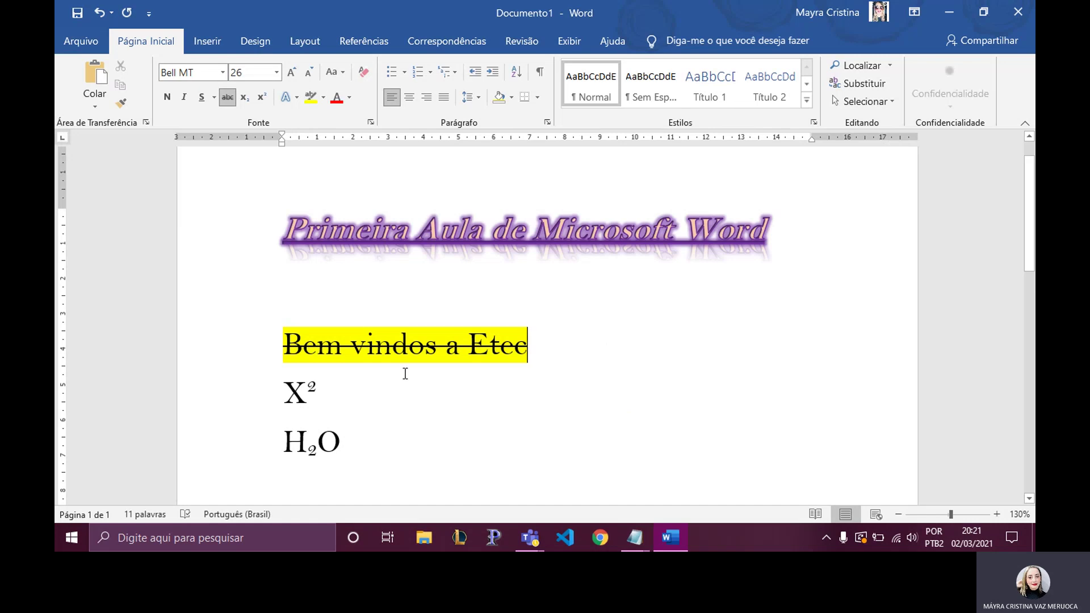
pyautogui.moveTo(537, 349); pyautogui.dragTo(277, 347)
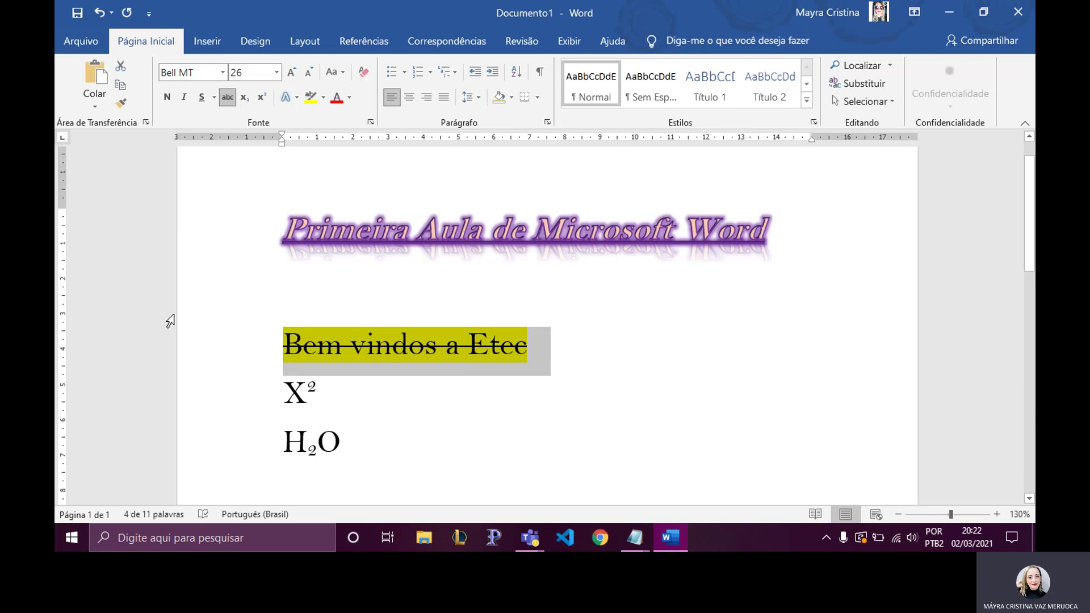
pyautogui.click(323, 99)
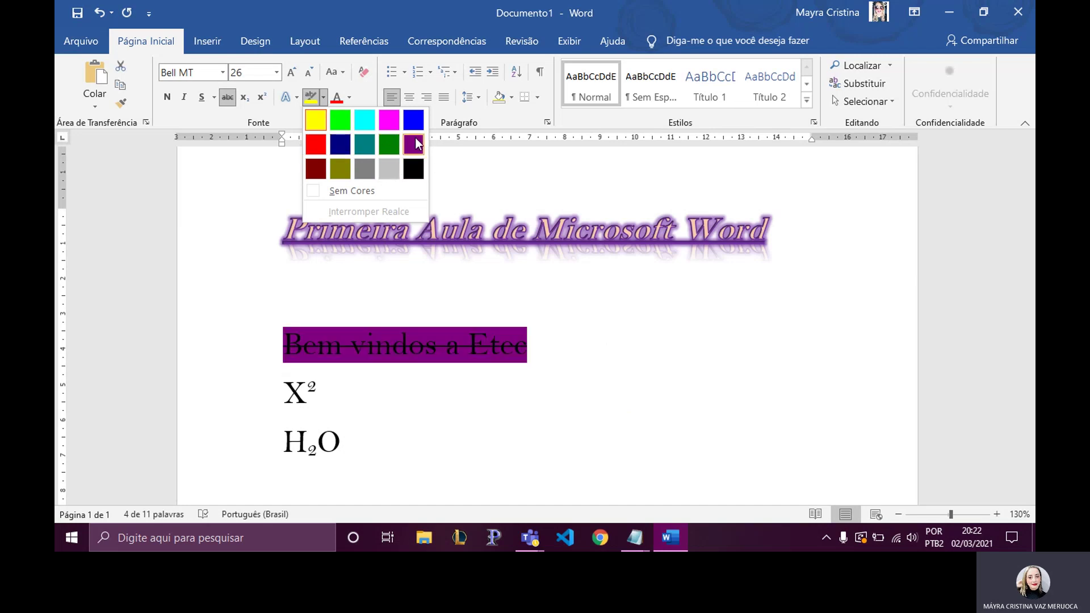
pyautogui.click(417, 139)
pyautogui.press('Left')
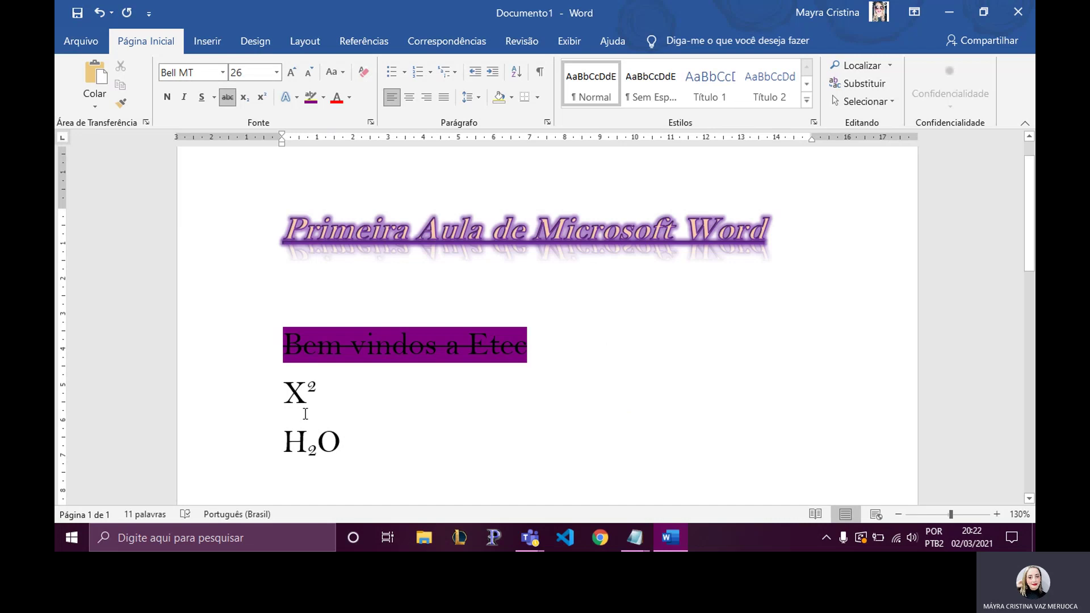
# Change the font colour of the H2O text to red.
pyautogui.scroll(-1, 306, 413)
pyautogui.click(366, 407)
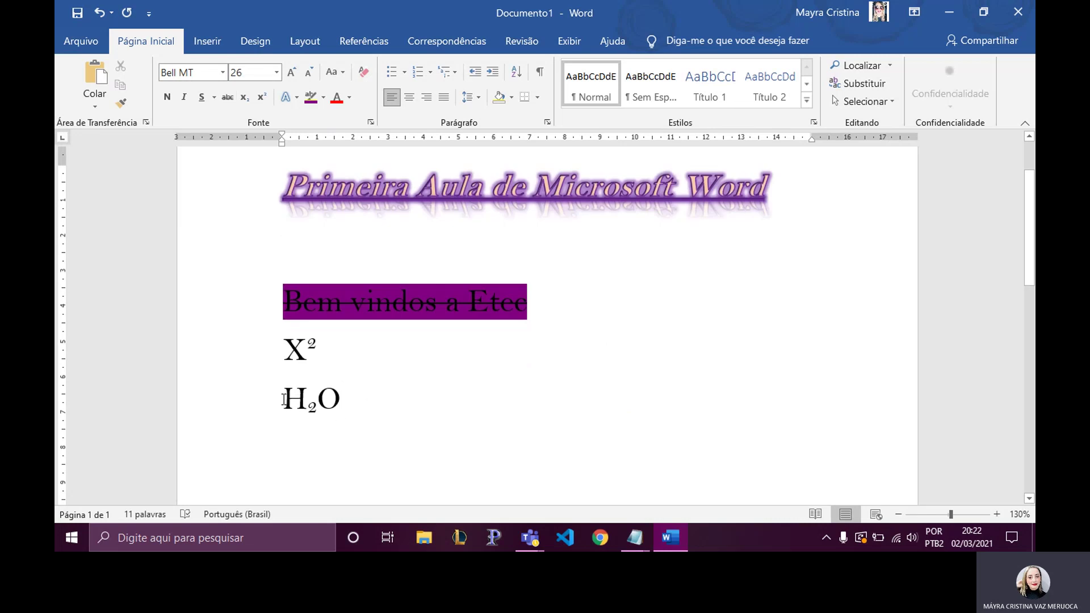
pyautogui.moveTo(285, 402); pyautogui.dragTo(356, 398)
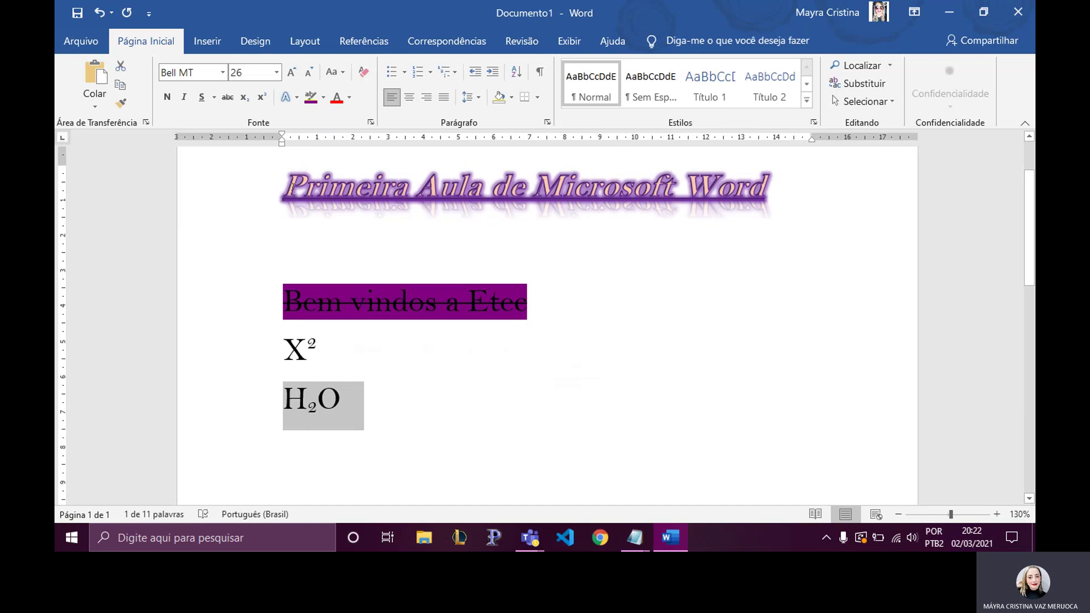
pyautogui.click(349, 98)
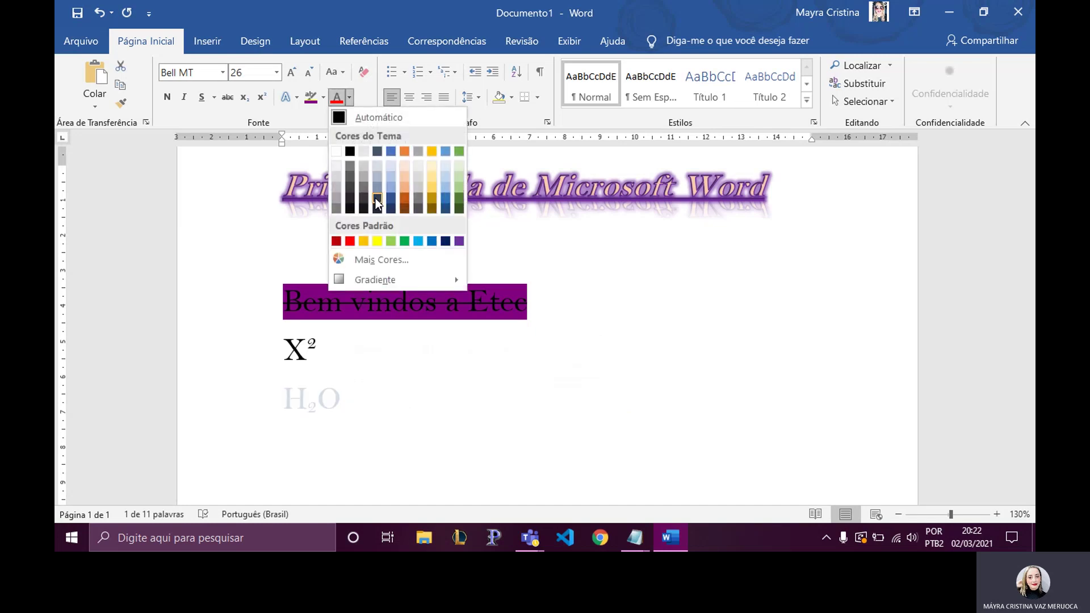
pyautogui.click(351, 241)
pyautogui.click(369, 401)
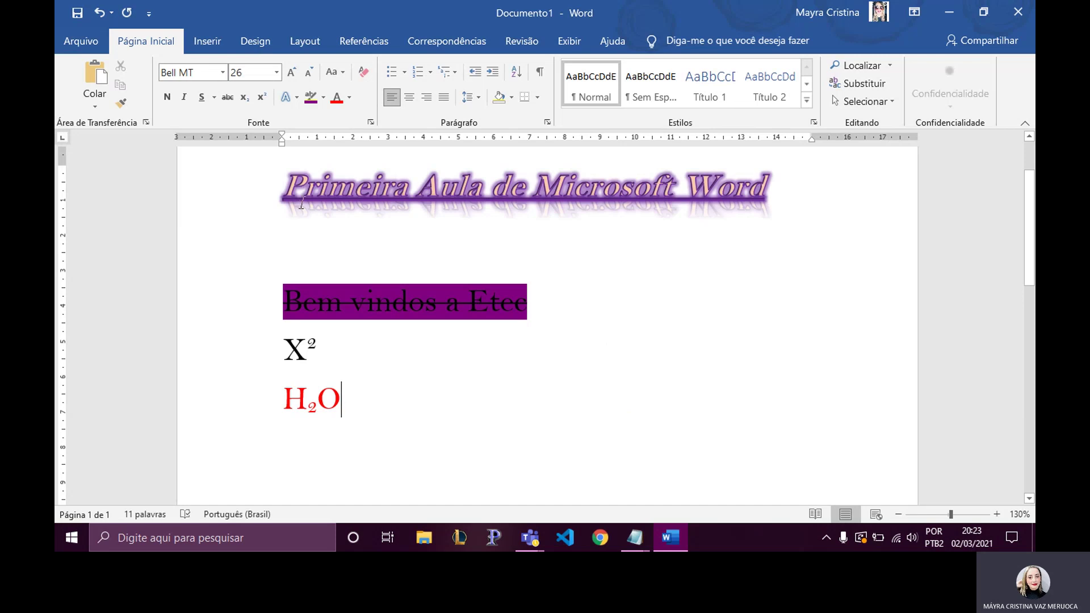
pyautogui.scroll(1, 367, 227)
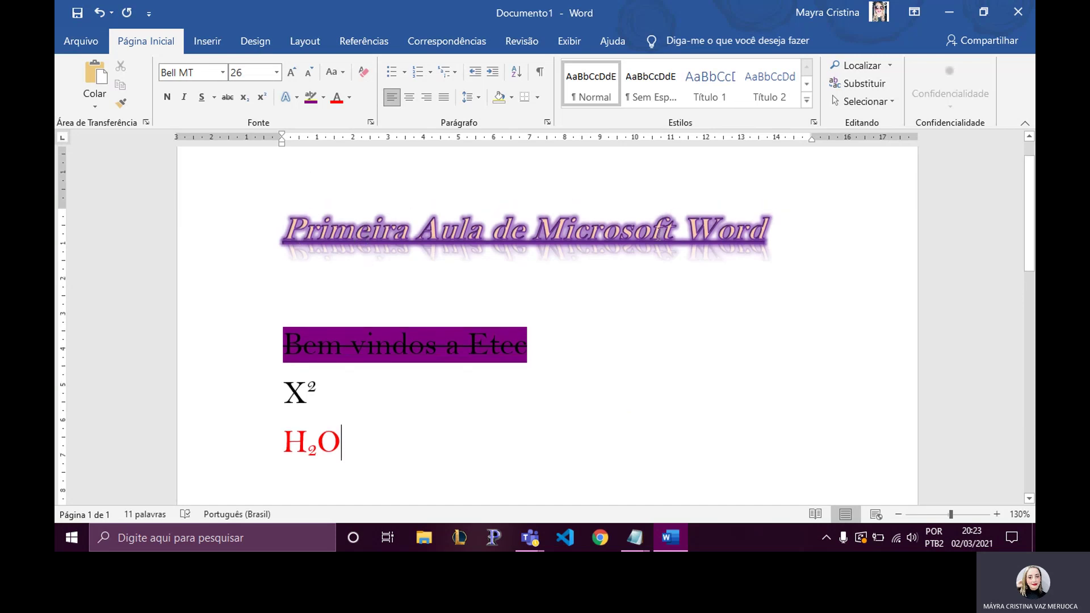
pyautogui.moveTo(278, 239); pyautogui.dragTo(818, 243)
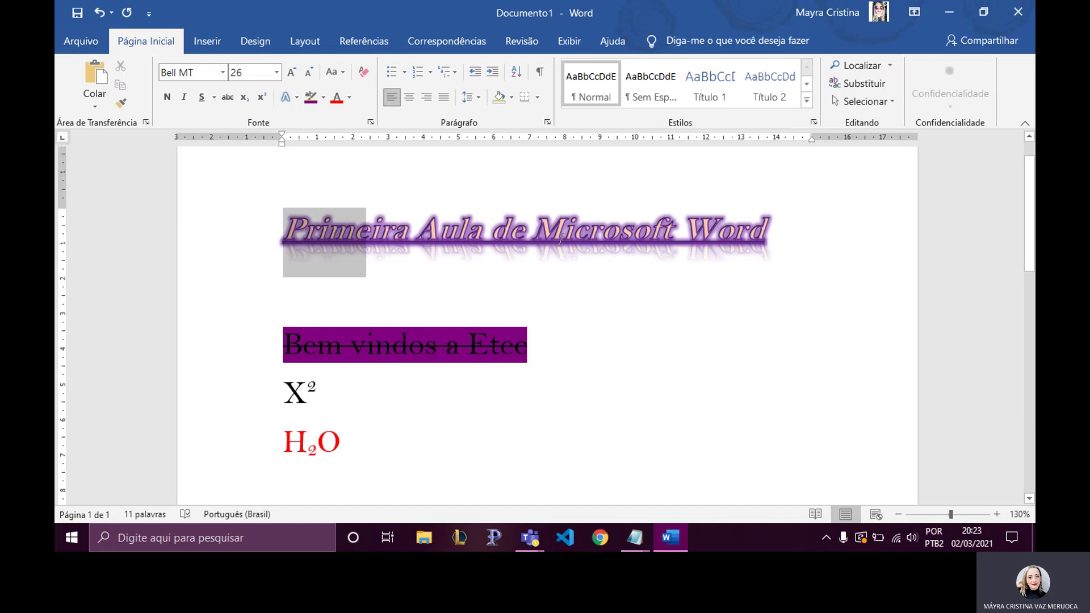
pyautogui.click(362, 70)
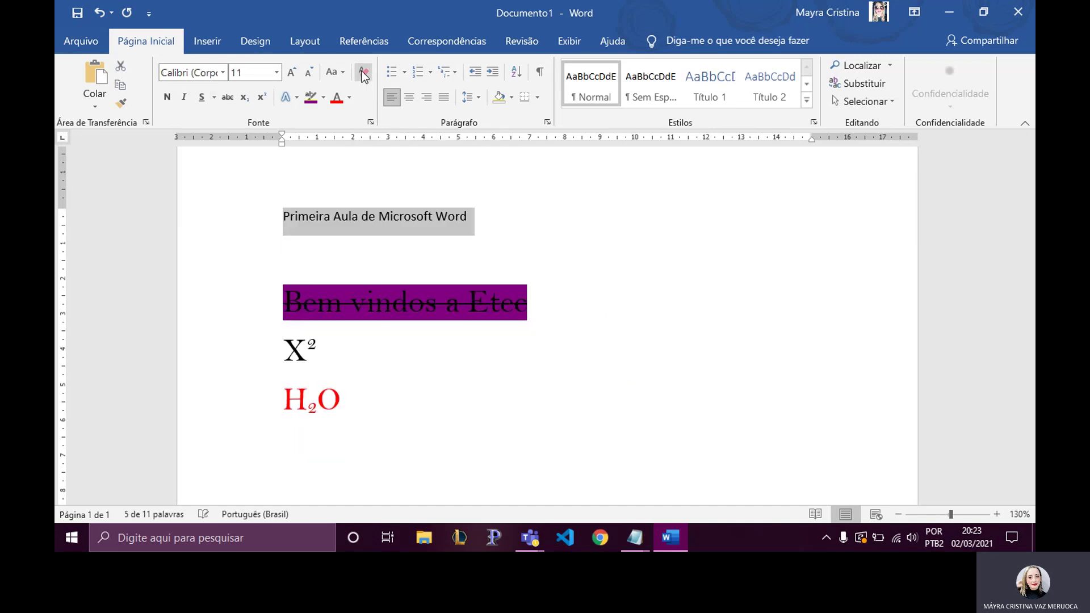
pyautogui.click(588, 250)
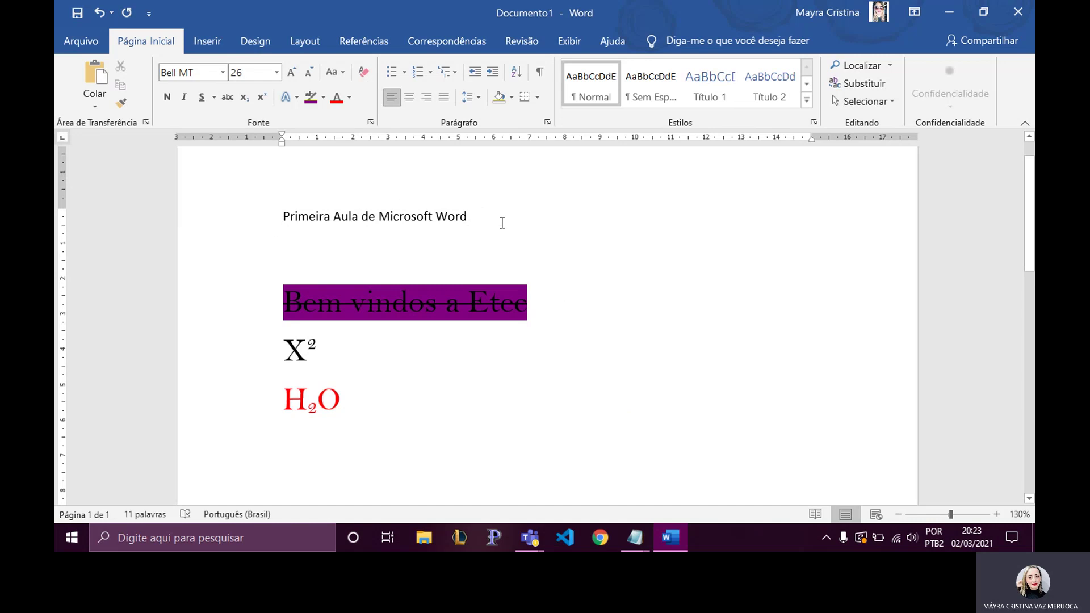
pyautogui.hotkey('ctrl', 'z')
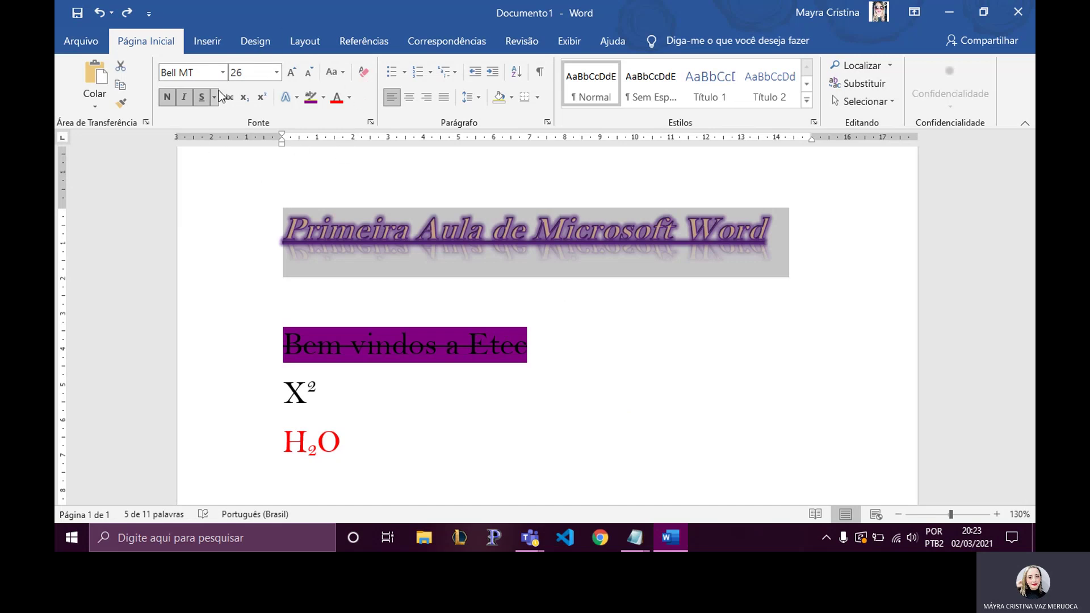
pyautogui.click(534, 546)
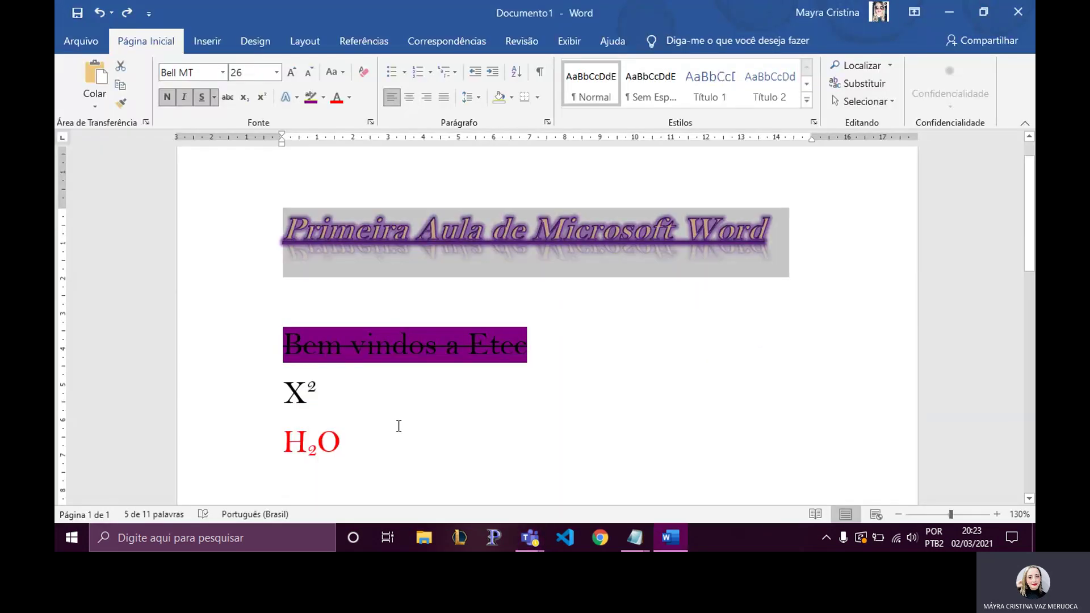
pyautogui.click(396, 428)
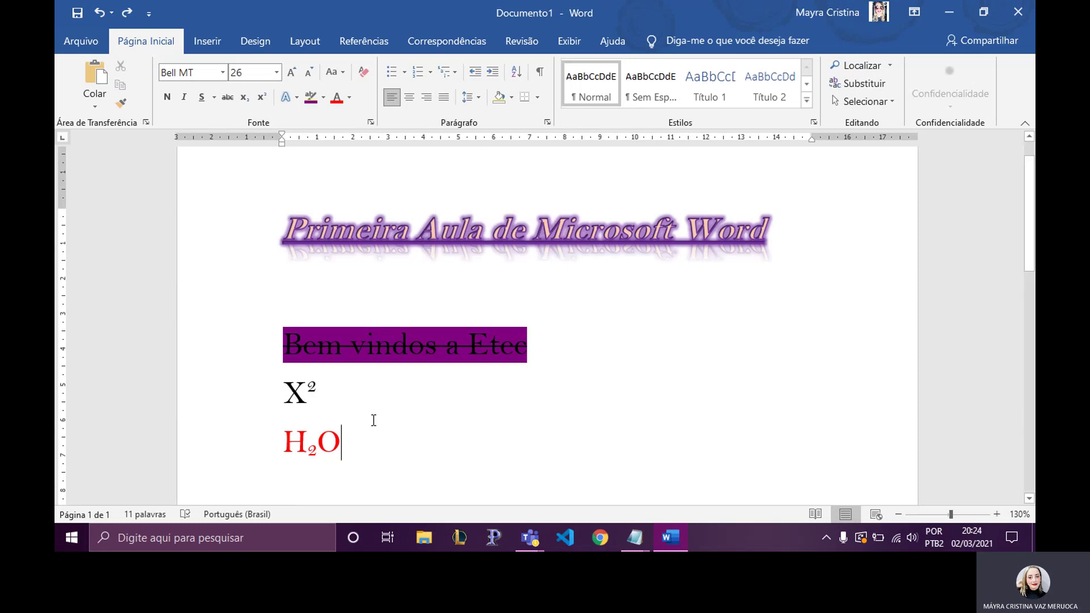
# Delete the welcome, X² and H2O lines and enter =rand(5,5) in their place.
pyautogui.moveTo(374, 420); pyautogui.dragTo(279, 322)
pyautogui.press('Delete')
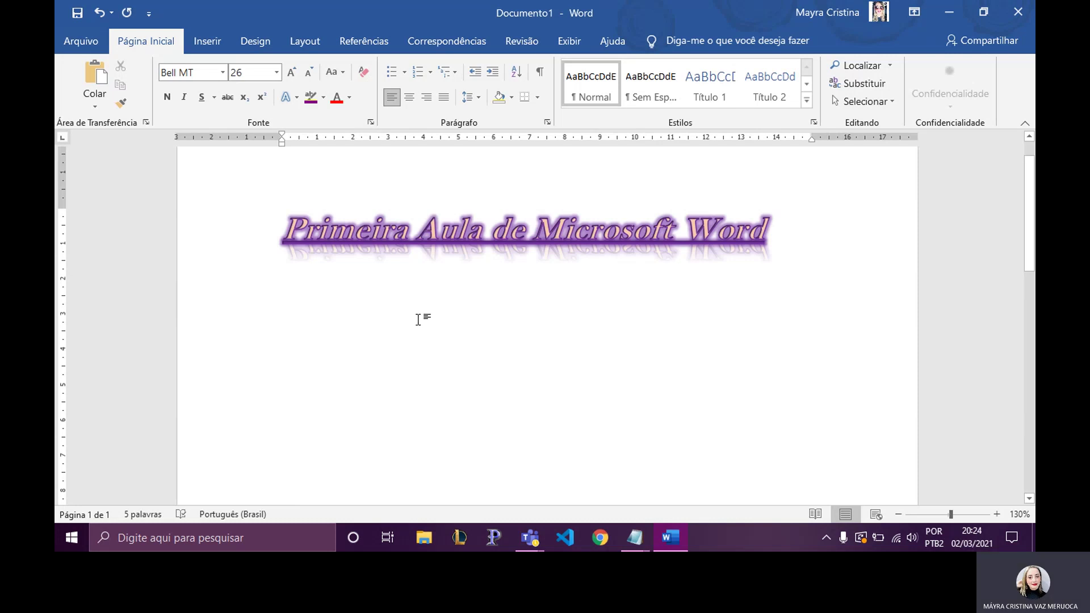
pyautogui.write('=ra')
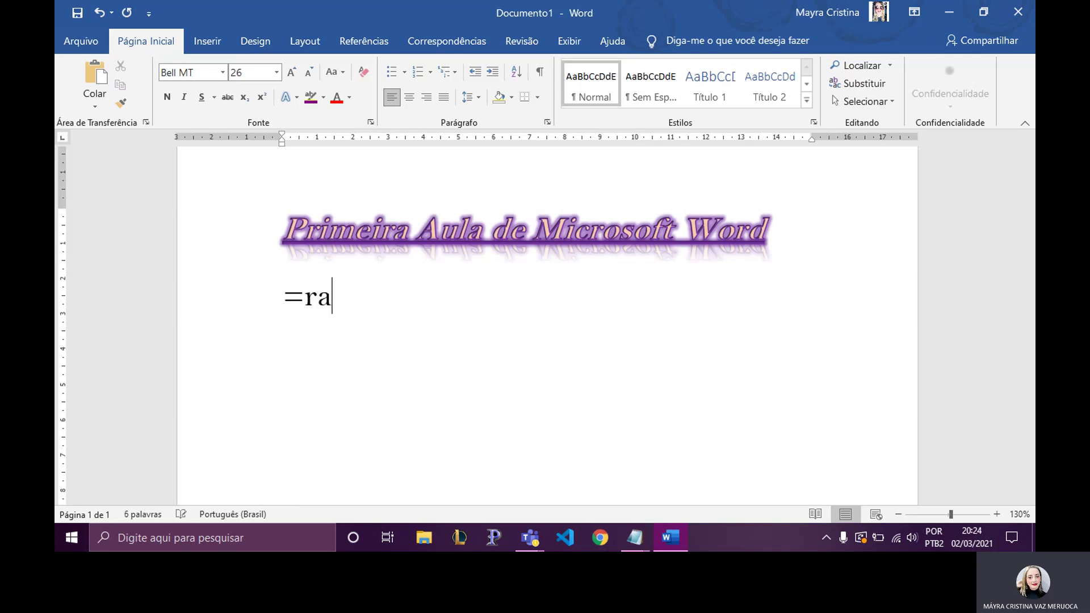
pyautogui.write('nd(')
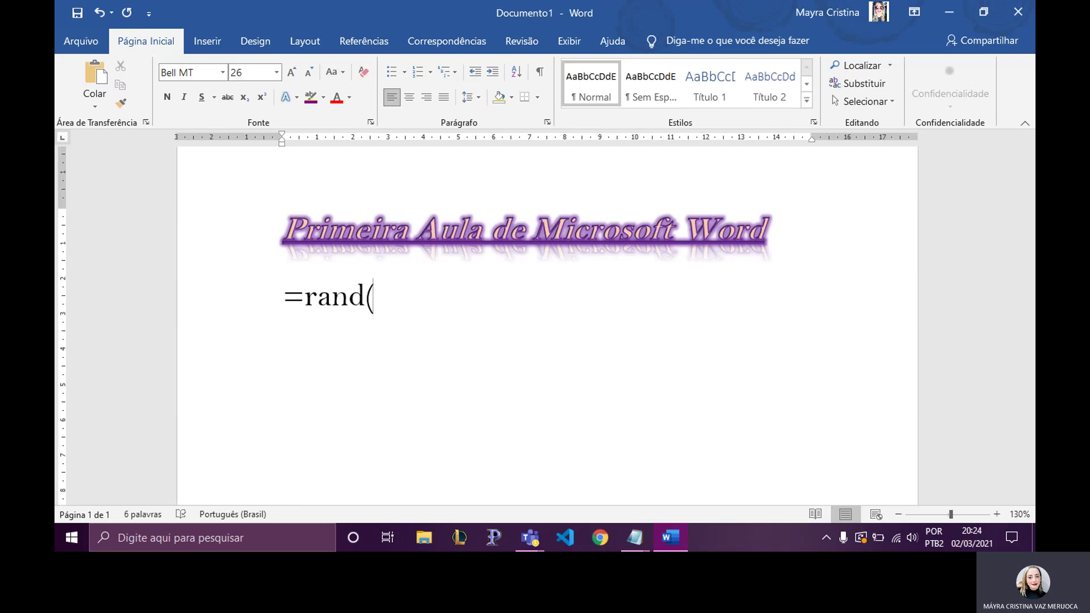
pyautogui.write('5,')
pyautogui.write('5)')
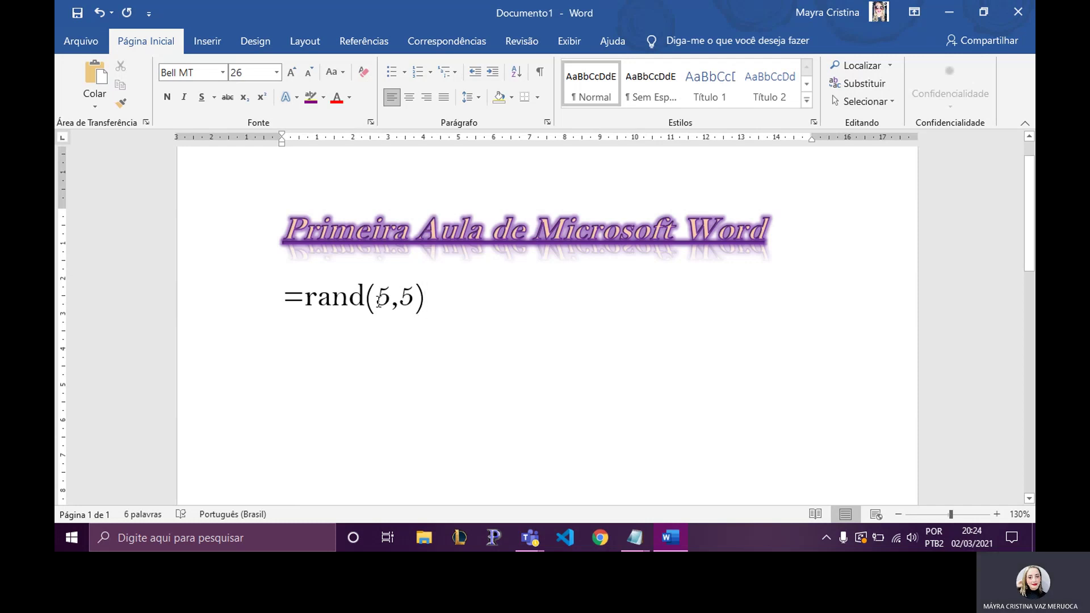
# Generate the sample paragraphs from =rand(5,5) and return to the top of the document.
pyautogui.press('Return')
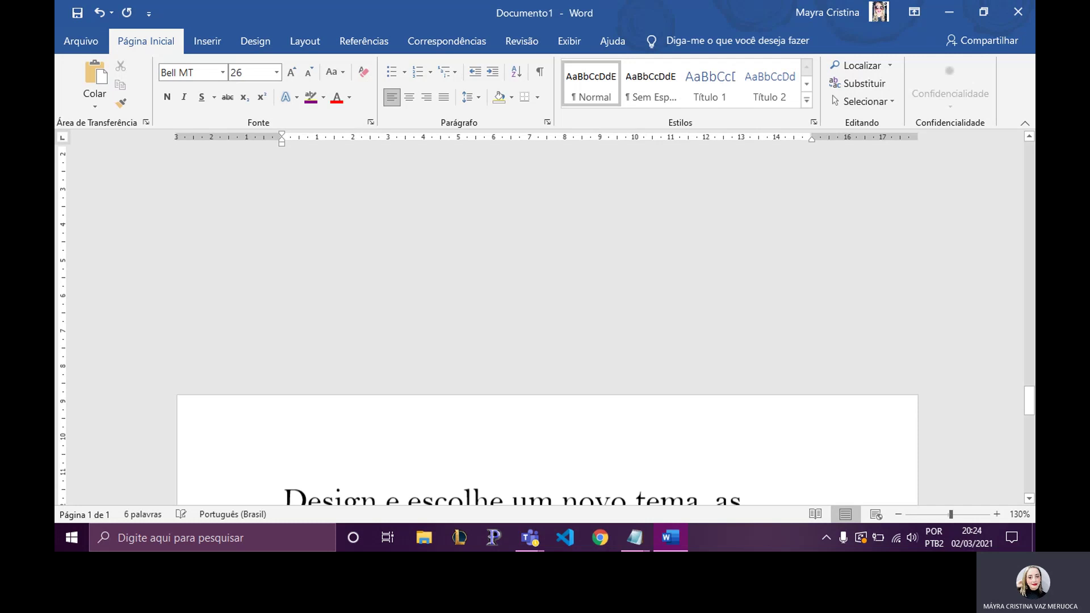
pyautogui.scroll(1, 379, 345)
pyautogui.scroll(2, 379, 344)
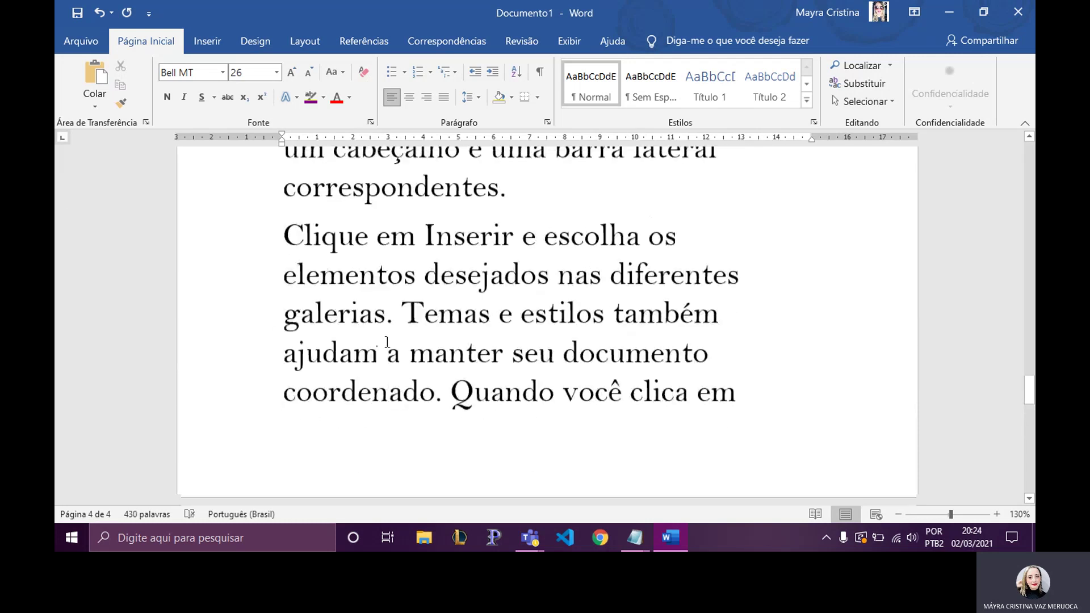
pyautogui.scroll(3, 379, 345)
pyautogui.scroll(1, 379, 345)
pyautogui.scroll(3, 379, 345)
pyautogui.scroll(2, 370, 347)
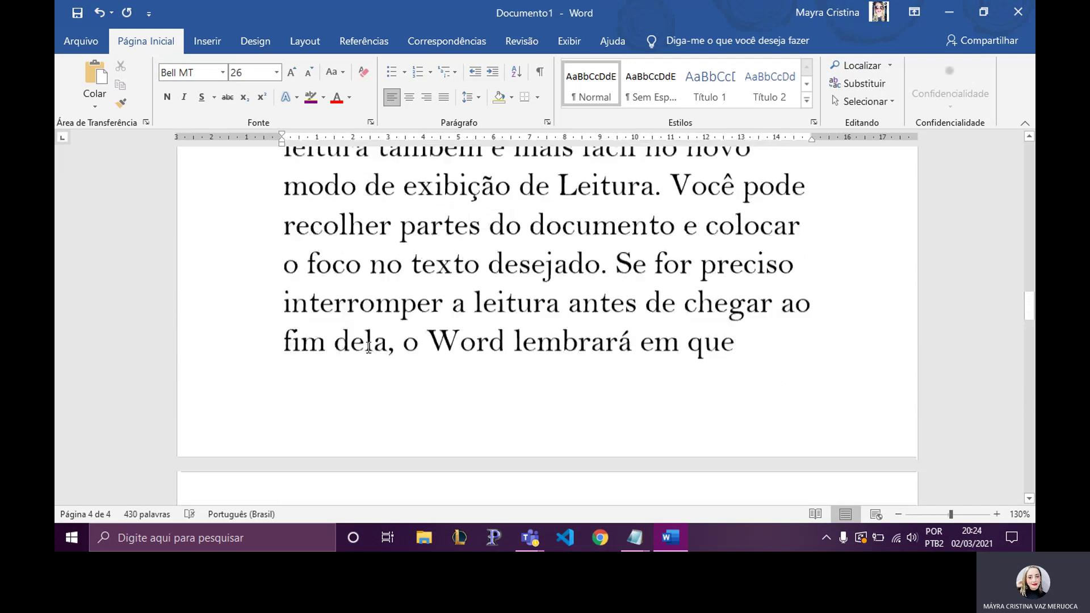
pyautogui.scroll(3, 363, 349)
pyautogui.scroll(3, 363, 349)
pyautogui.scroll(2, 362, 348)
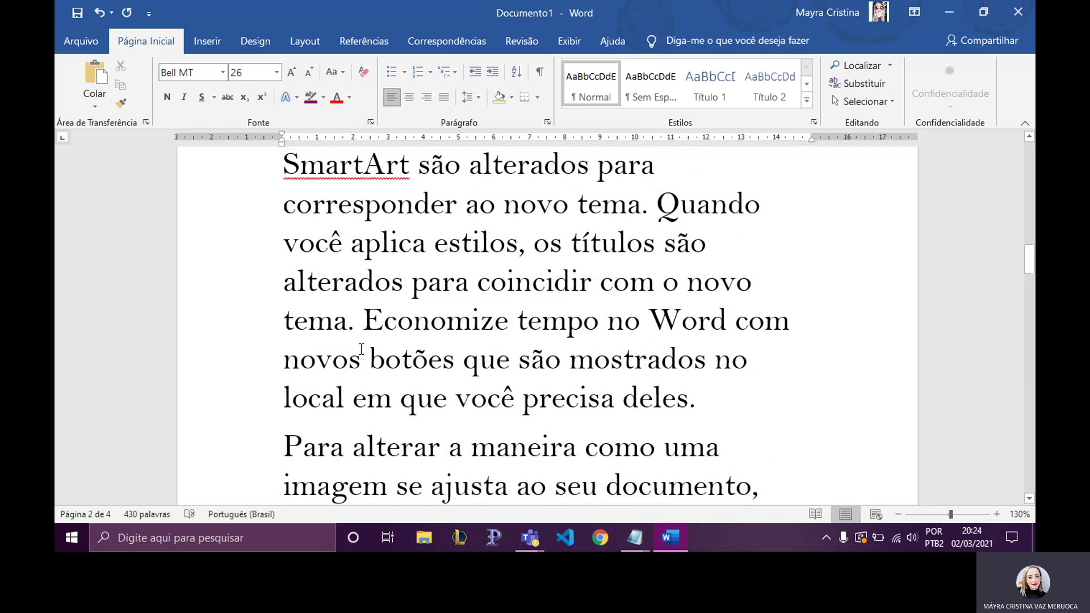
pyautogui.scroll(2, 362, 349)
pyautogui.scroll(3, 361, 349)
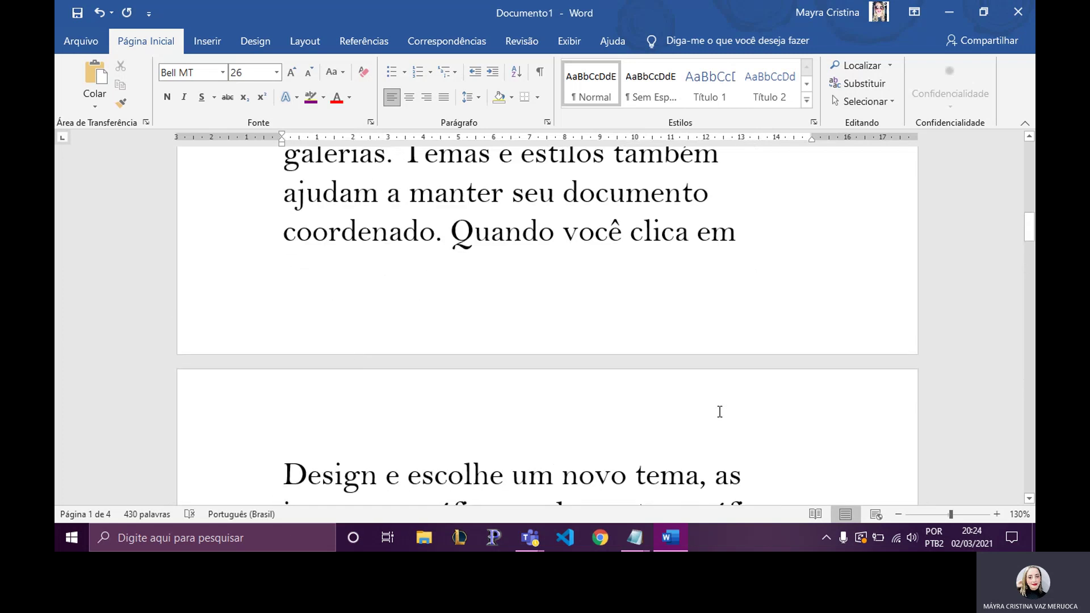
pyautogui.scroll(1, 287, 358)
pyautogui.scroll(1, 287, 360)
pyautogui.scroll(2, 934, 273)
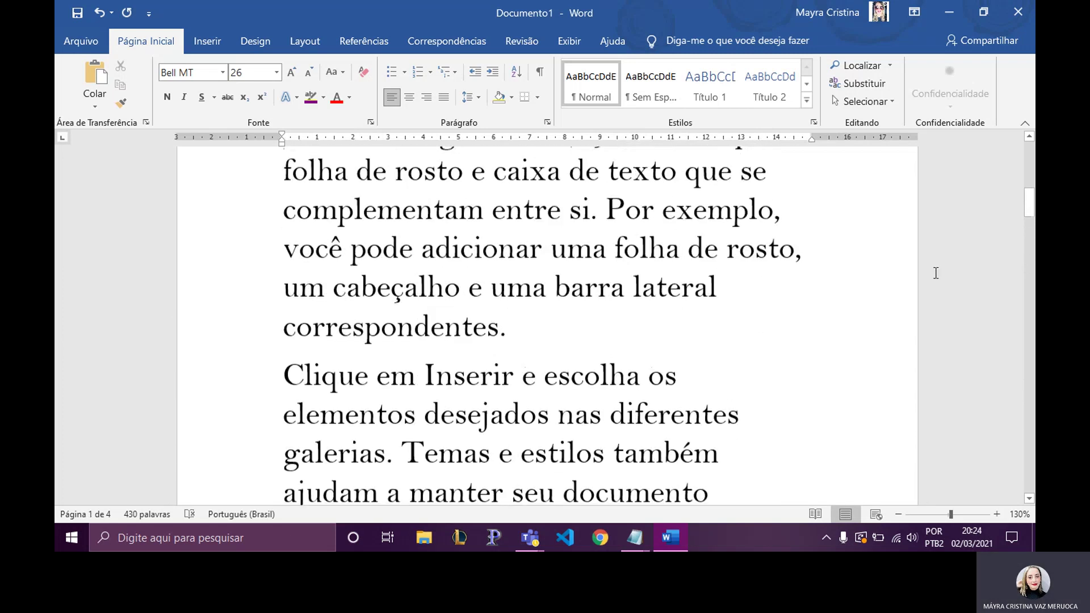
pyautogui.scroll(5, 373, 341)
pyautogui.scroll(2, 373, 341)
pyautogui.scroll(1, 373, 341)
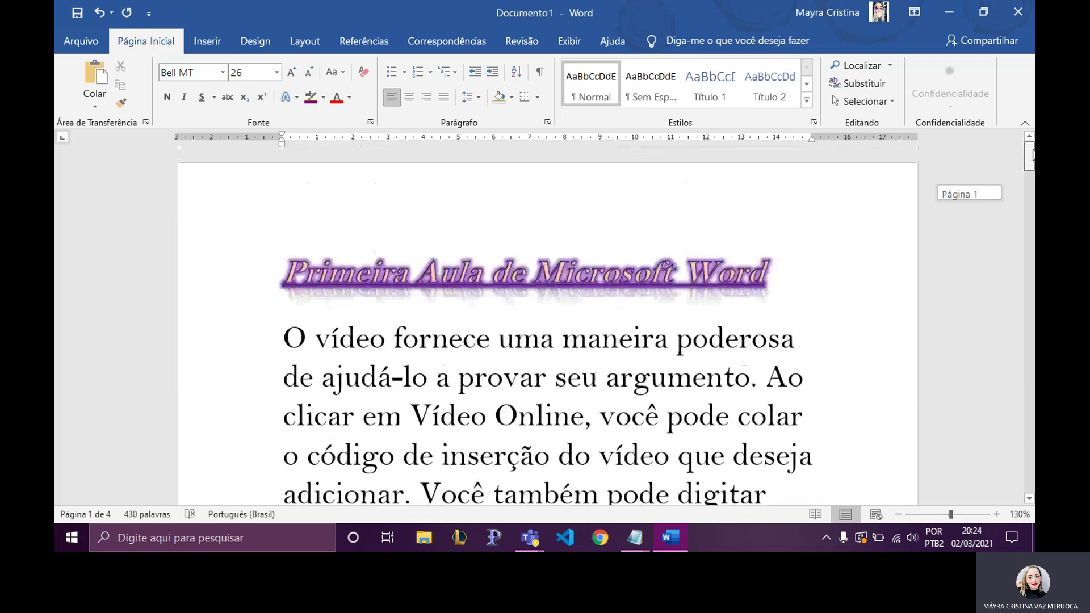
# Set all the generated paragraphs below the title to 14 pt.
pyautogui.moveTo(284, 339)
pyautogui.mouseDown()
pyautogui.moveTo(407, 405)
pyautogui.moveTo(543, 531)
pyautogui.mouseUp()
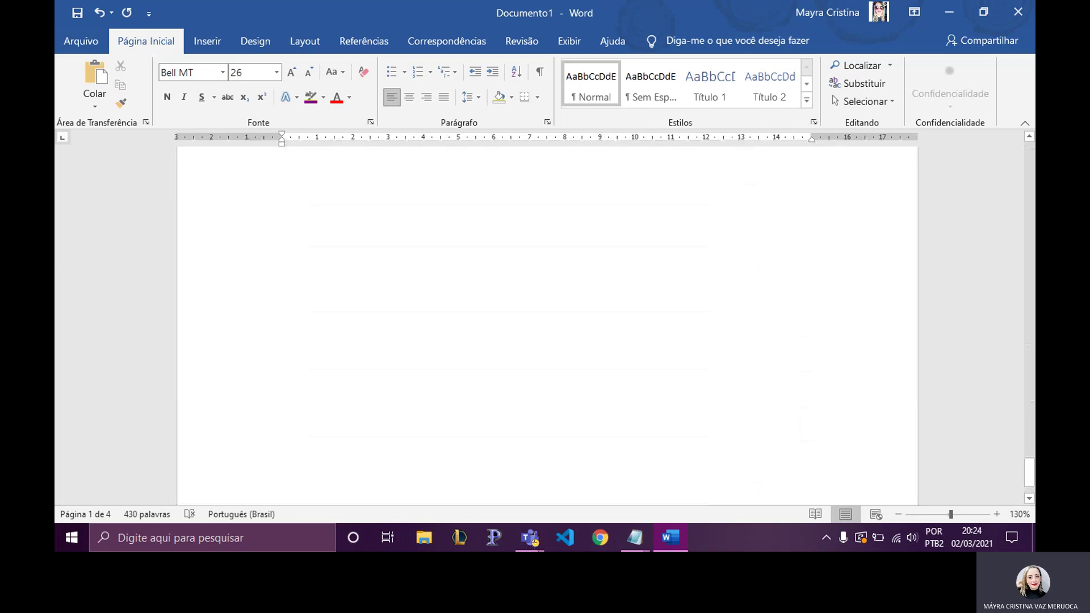
pyautogui.moveTo(543, 531); pyautogui.dragTo(125, 229)
pyautogui.click(276, 72)
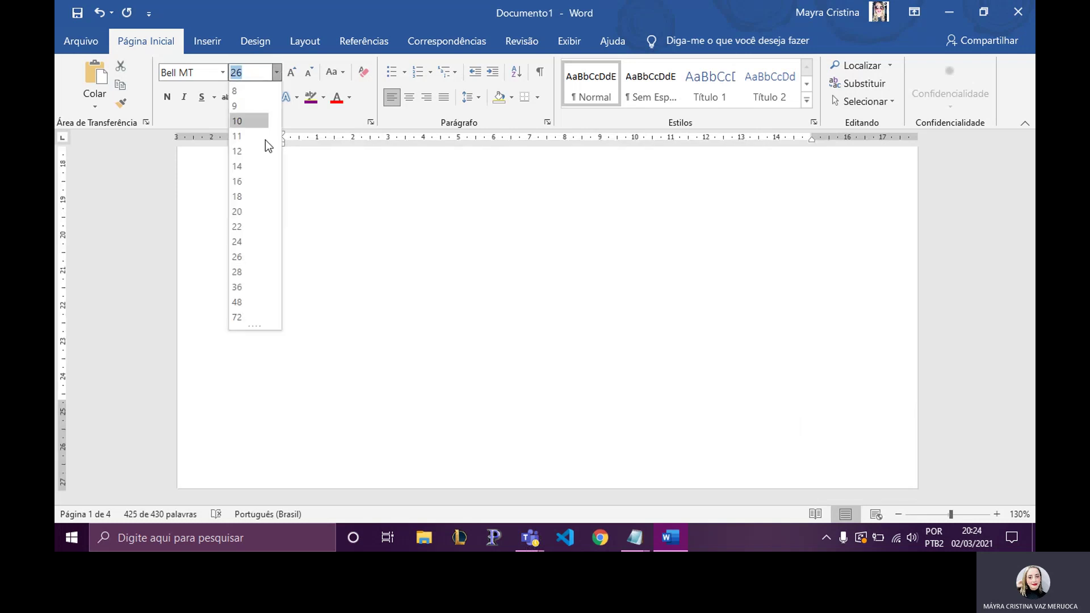
pyautogui.click(257, 165)
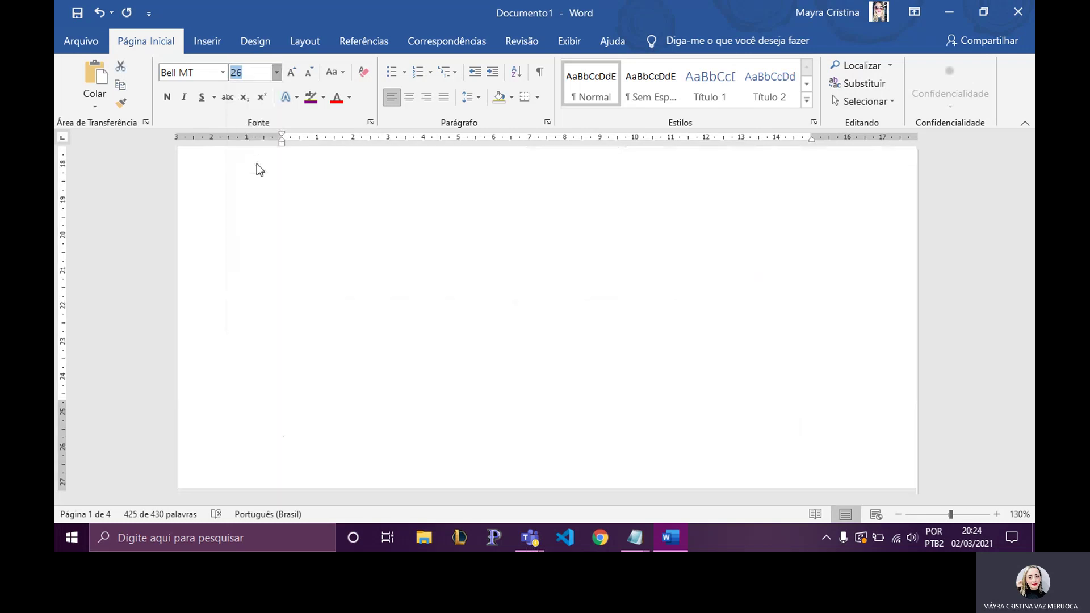
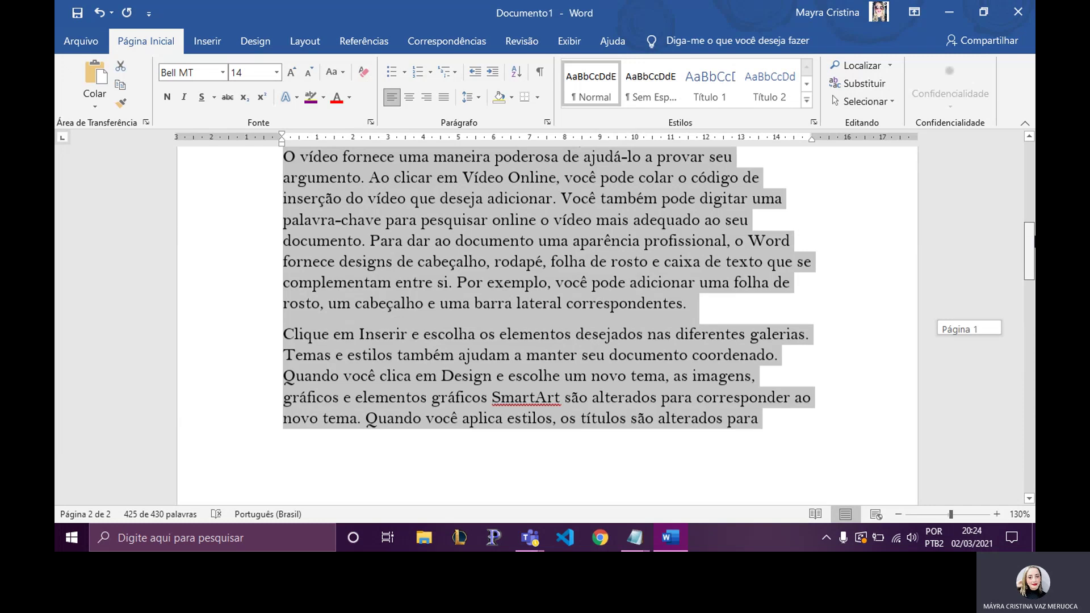
# Centre the 'Primeira Aula de Microsoft Word' title after trying left and right alignment.
pyautogui.scroll(5, 545, 318)
pyautogui.scroll(5, 545, 318)
pyautogui.click(841, 352)
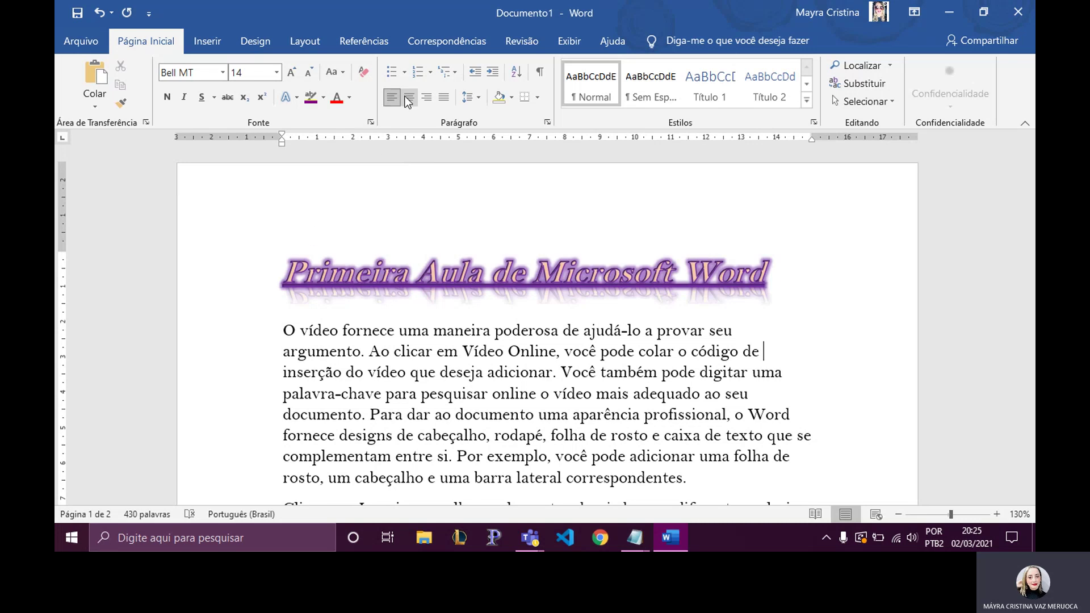
pyautogui.click(268, 284)
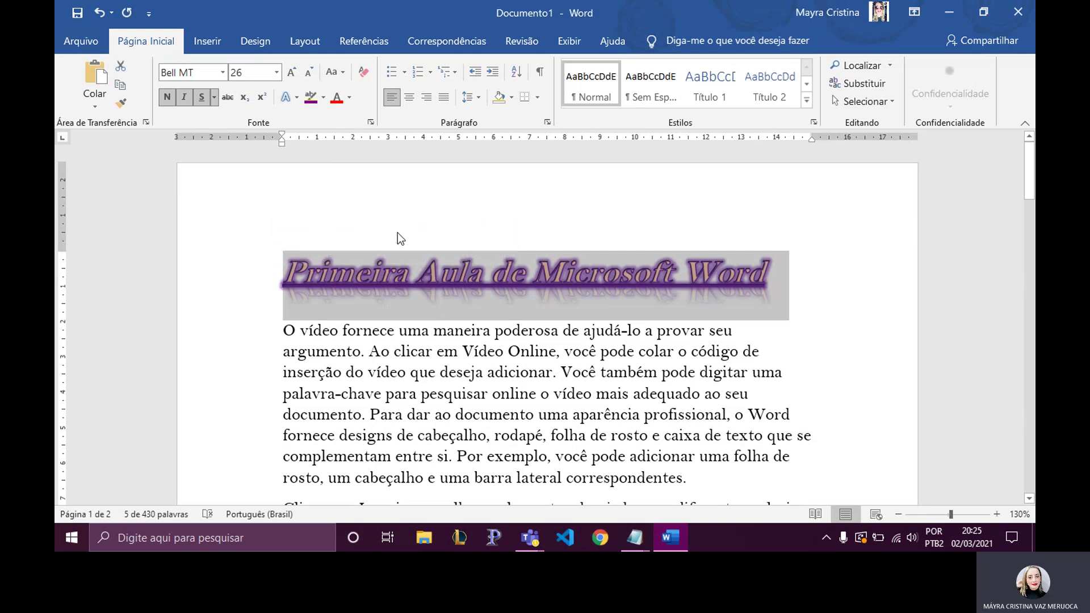
pyautogui.click(414, 101)
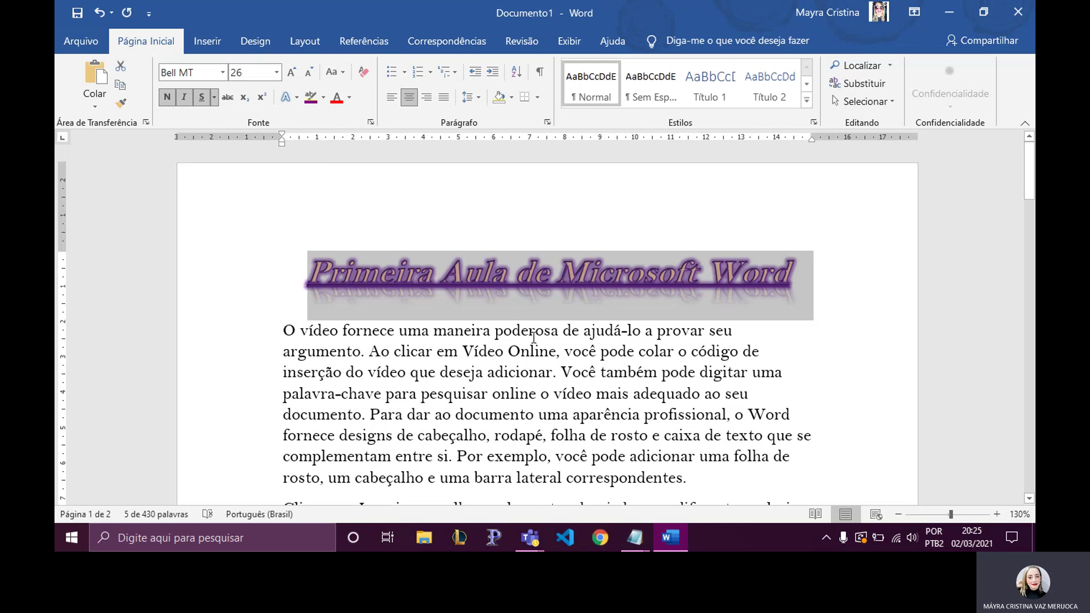
pyautogui.click(393, 101)
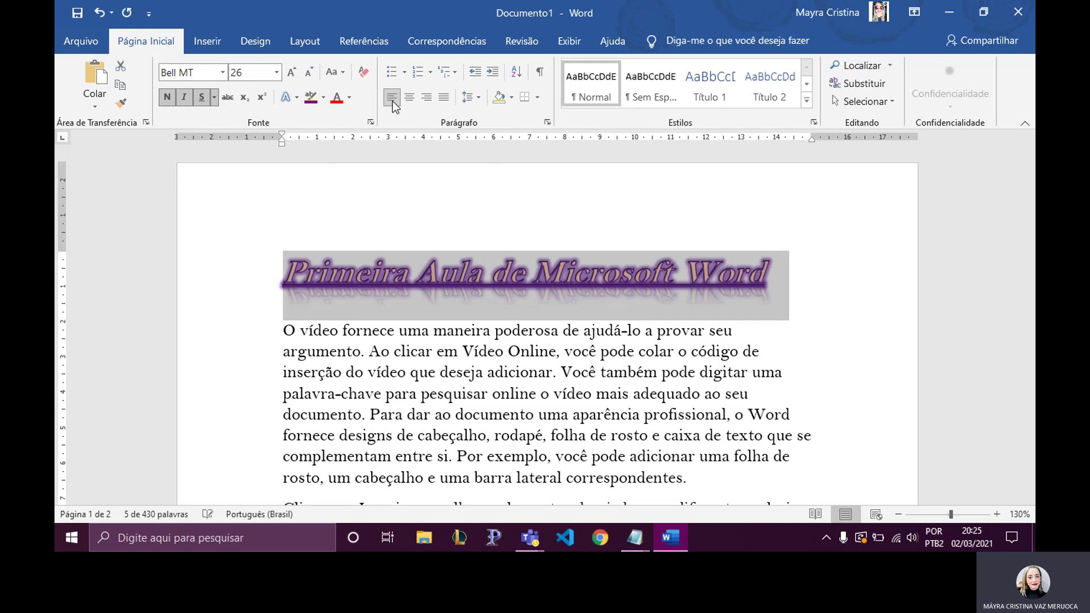
pyautogui.click(424, 97)
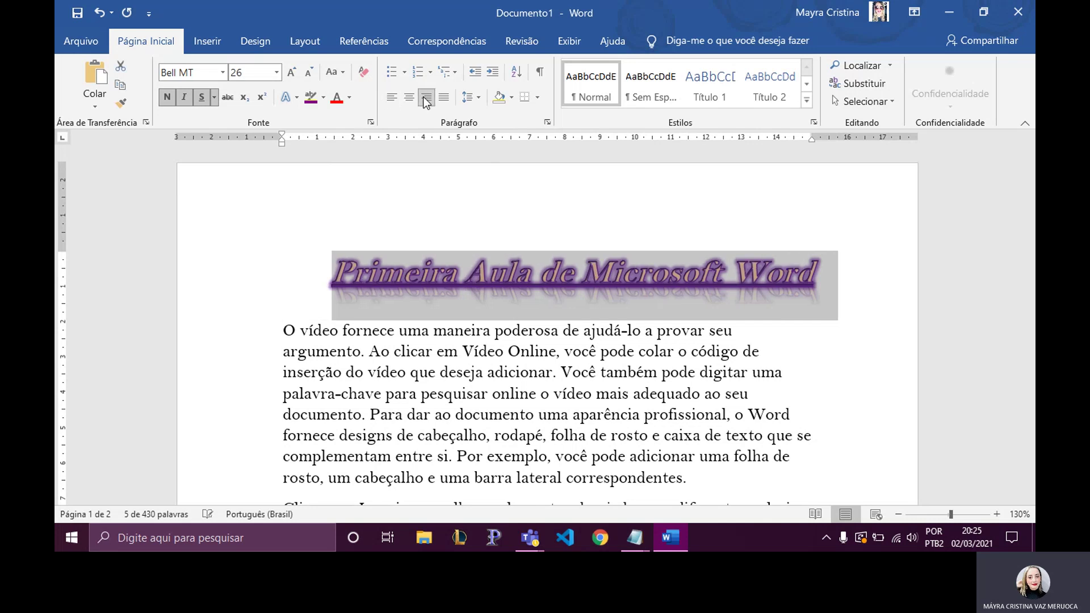
pyautogui.click(409, 98)
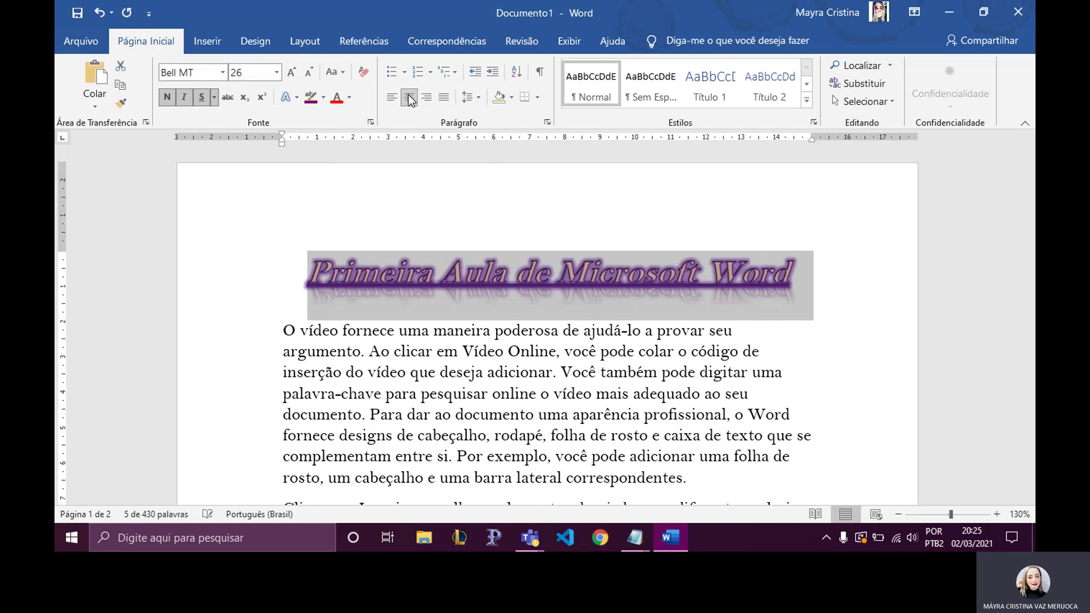
pyautogui.scroll(-1, 451, 280)
pyautogui.scroll(-1, 452, 280)
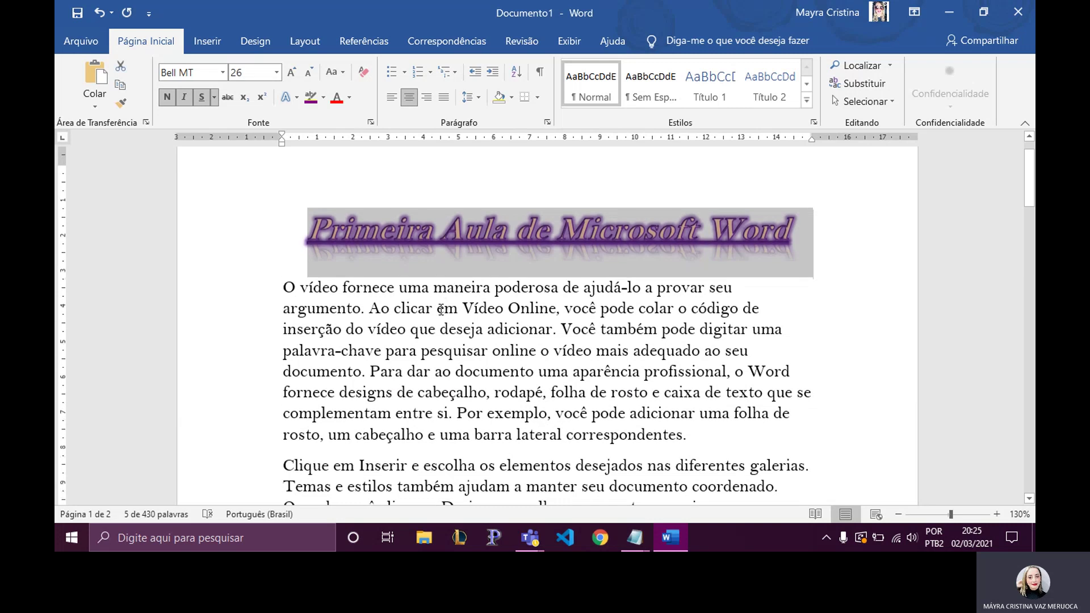
pyautogui.scroll(-1, 310, 267)
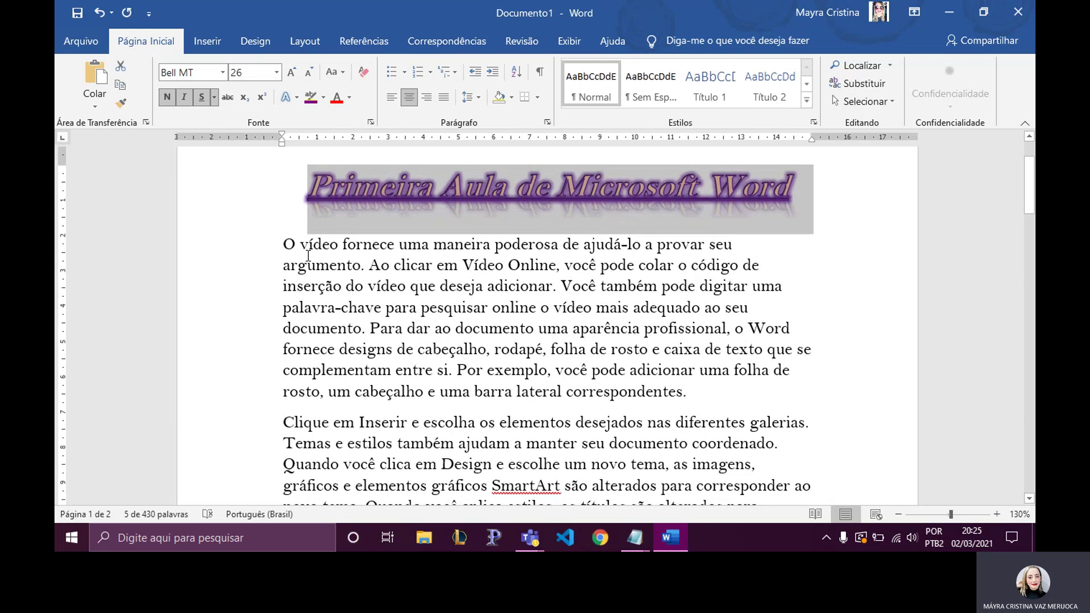
pyautogui.moveTo(284, 245); pyautogui.dragTo(726, 385)
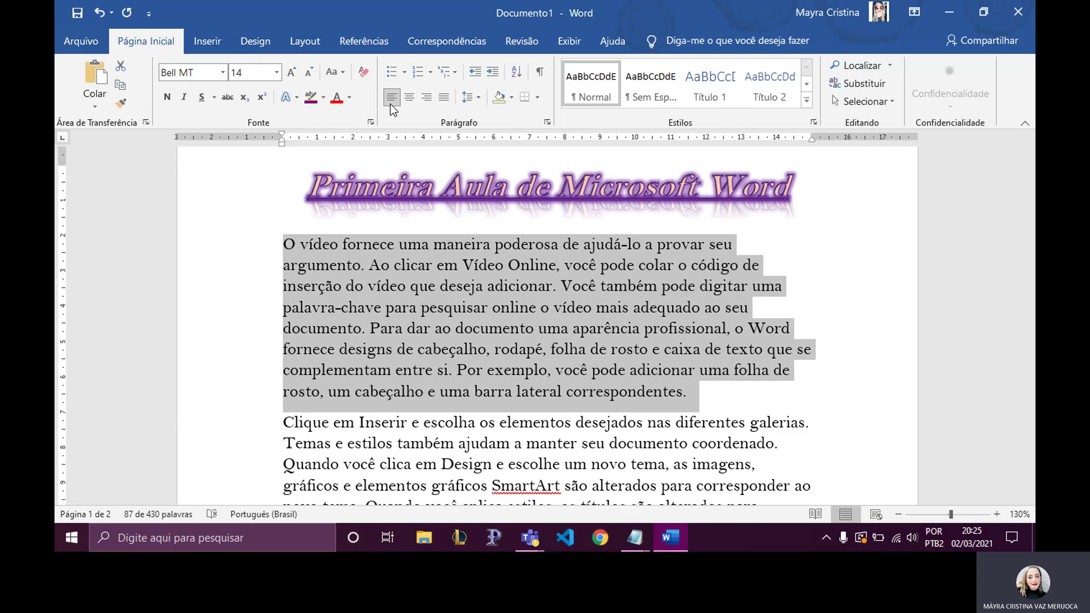
pyautogui.click(426, 97)
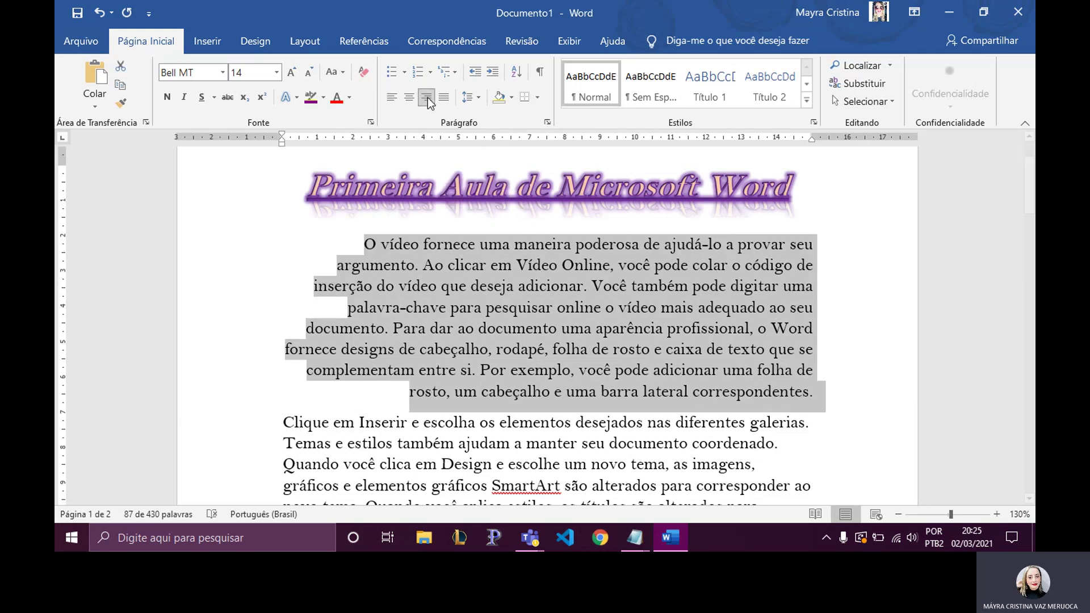
pyautogui.click(414, 95)
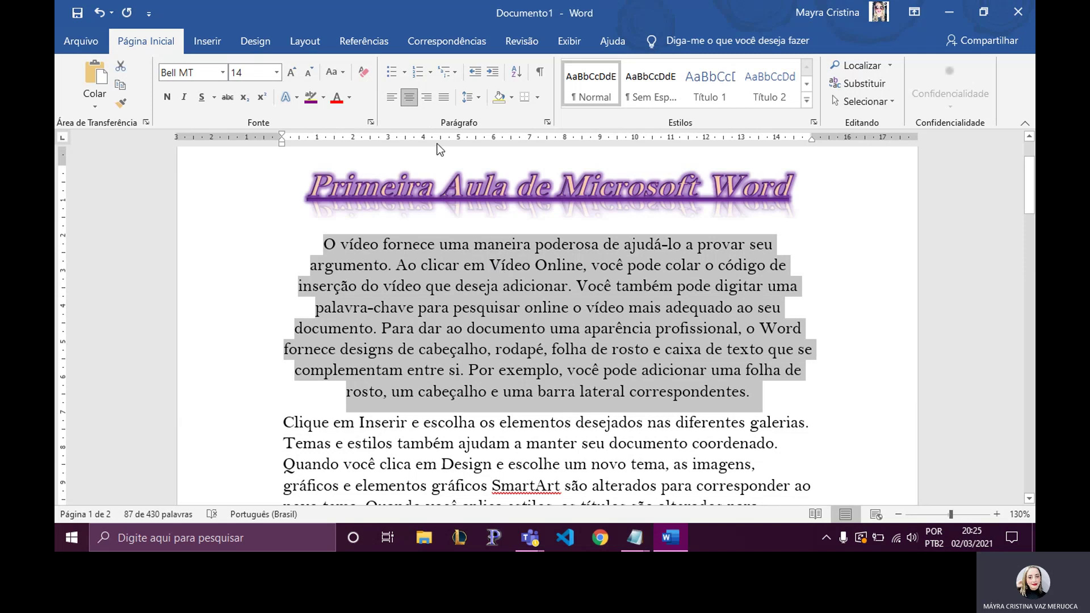
pyautogui.click(441, 98)
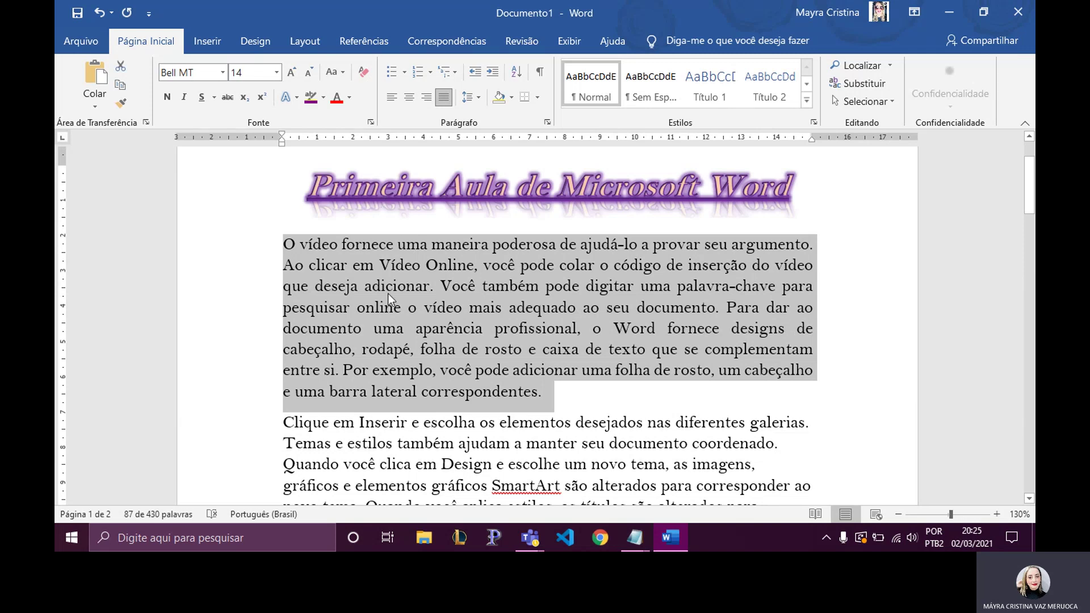
pyautogui.click(393, 99)
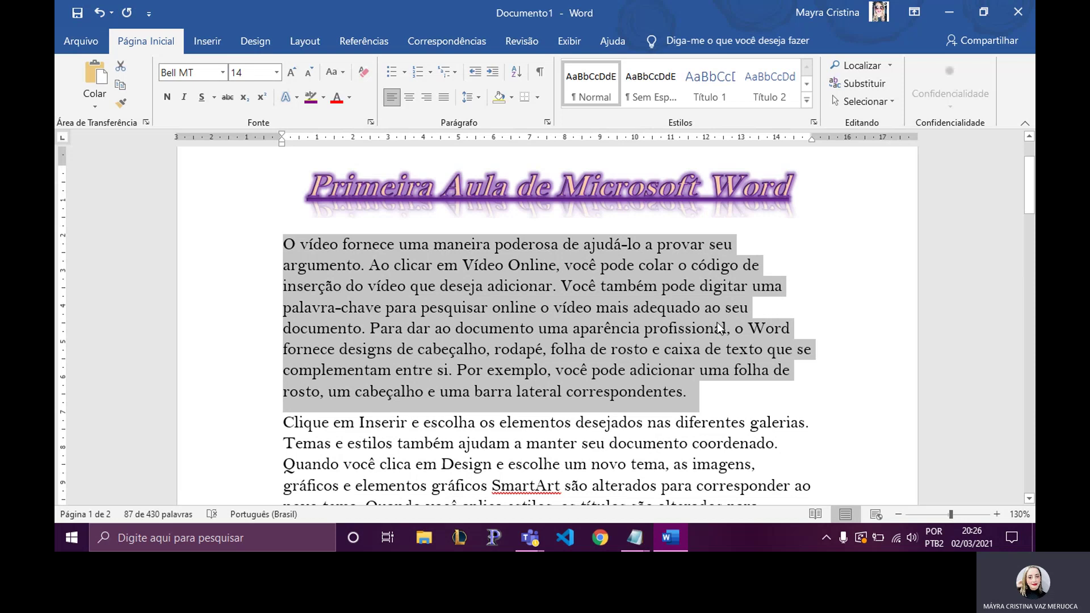
# Justify the first body paragraph, then reselect it and show the line-spacing choices.
pyautogui.click(444, 97)
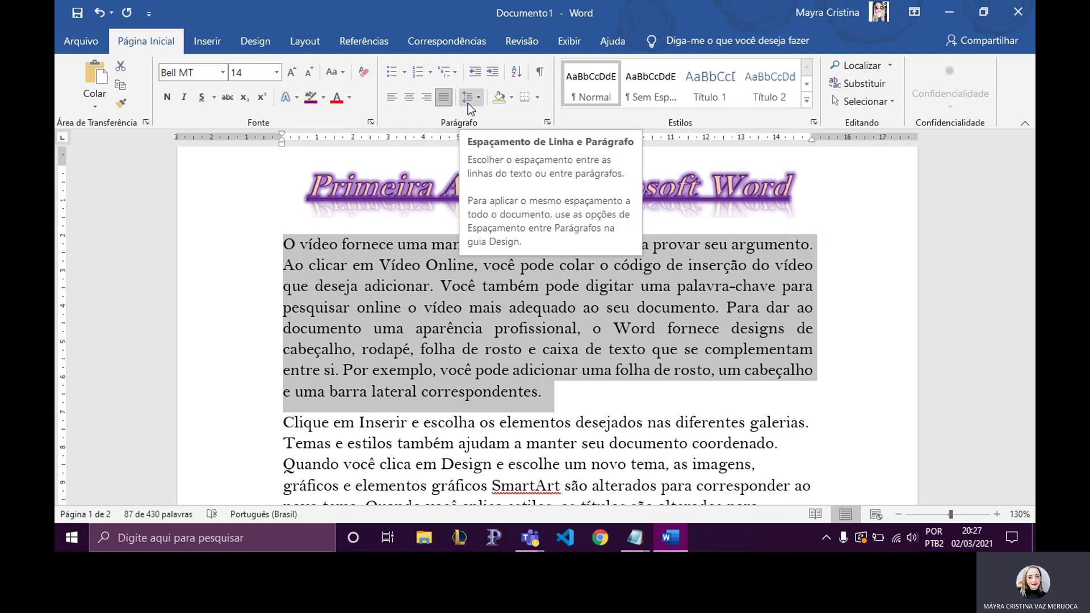
pyautogui.click(281, 290)
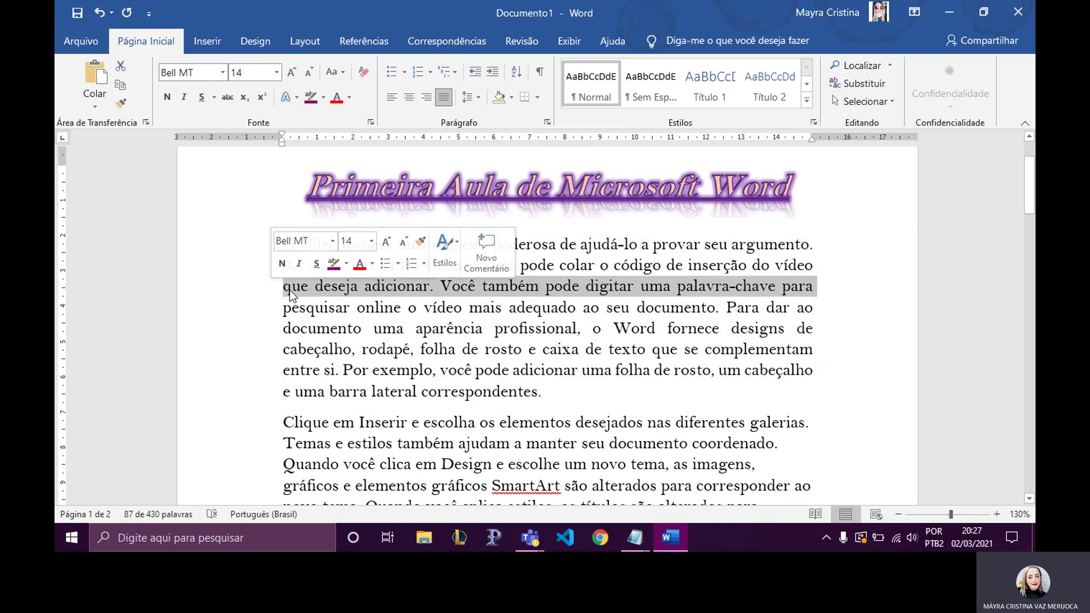
pyautogui.click(381, 327)
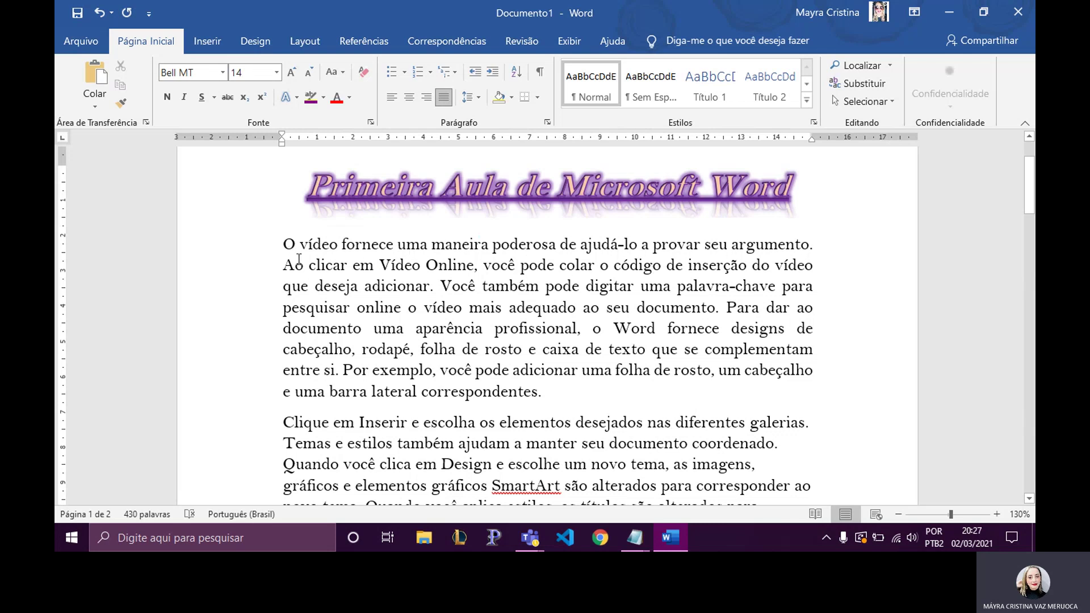
pyautogui.moveTo(284, 245); pyautogui.dragTo(554, 397)
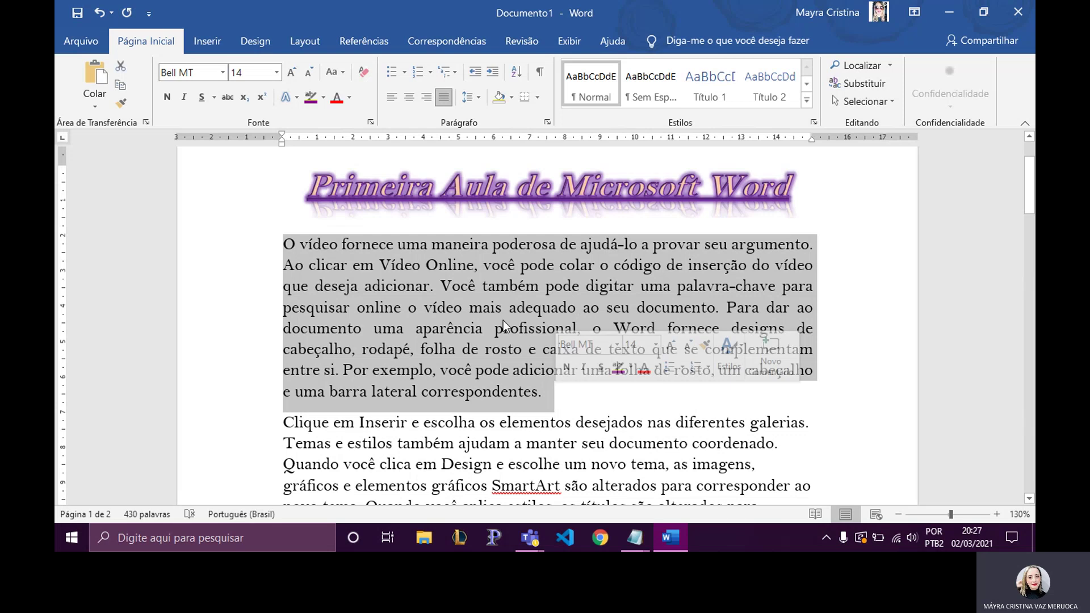
pyautogui.click(475, 100)
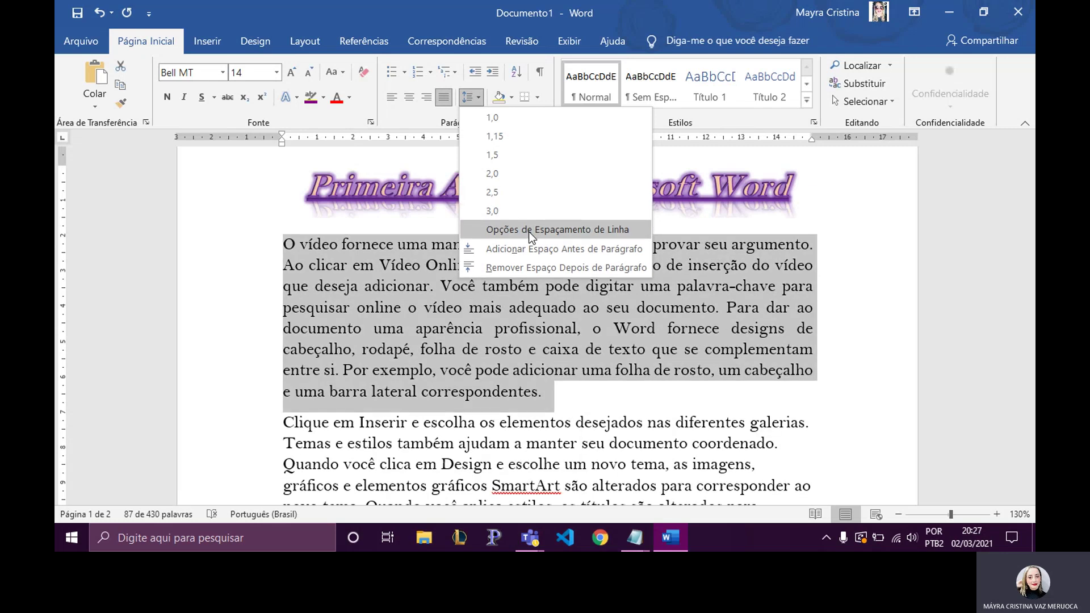
# Set the first paragraph's line spacing to 1,5.
pyautogui.click(530, 230)
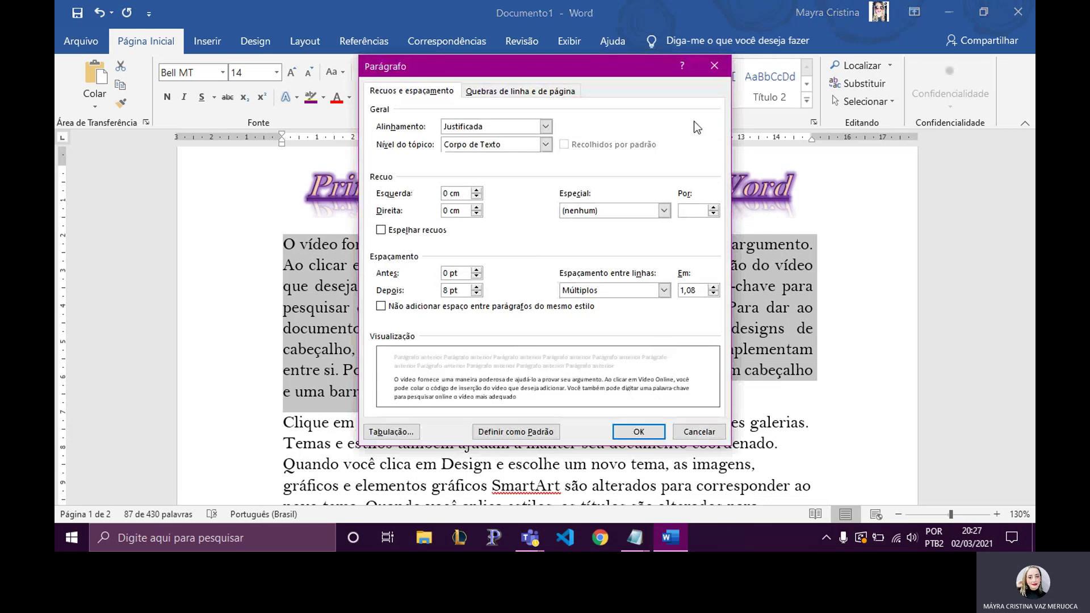
pyautogui.click(717, 69)
pyautogui.click(475, 94)
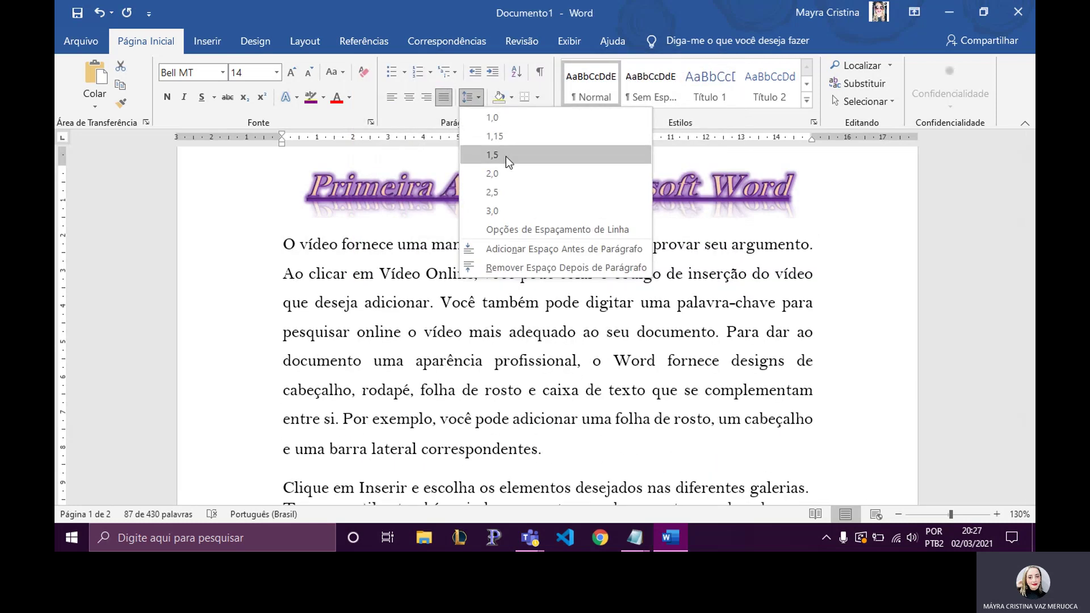
pyautogui.click(506, 155)
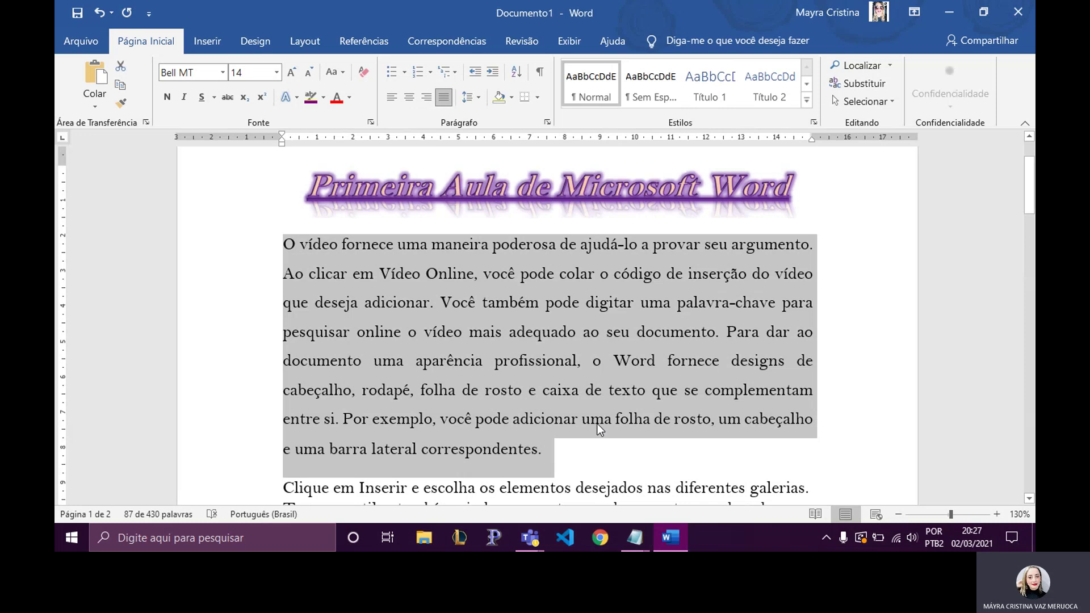
pyautogui.click(592, 422)
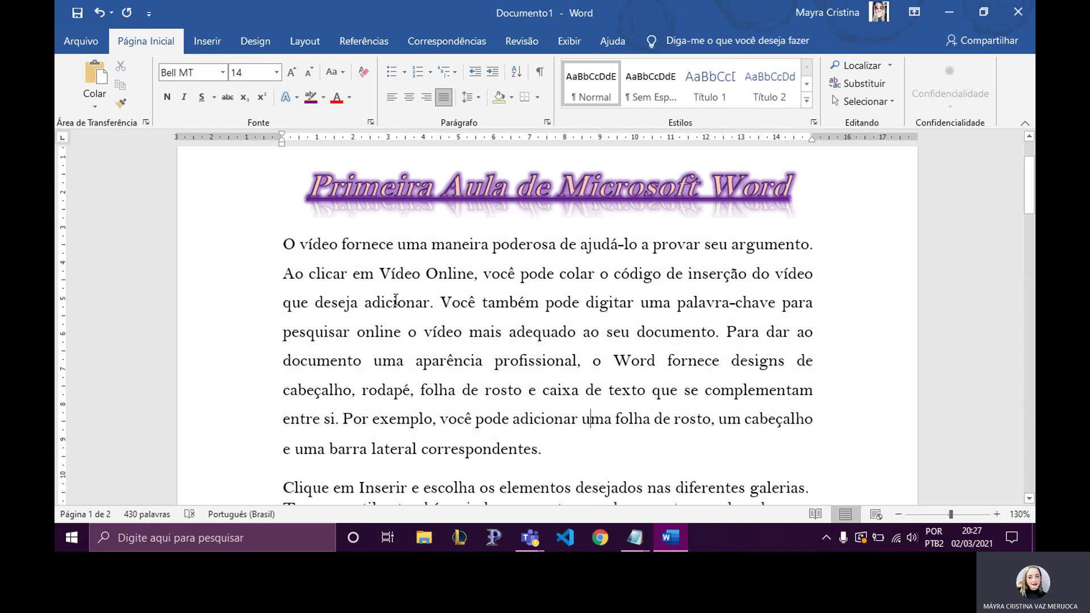
pyautogui.scroll(-2, 402, 301)
pyautogui.scroll(-1, 402, 300)
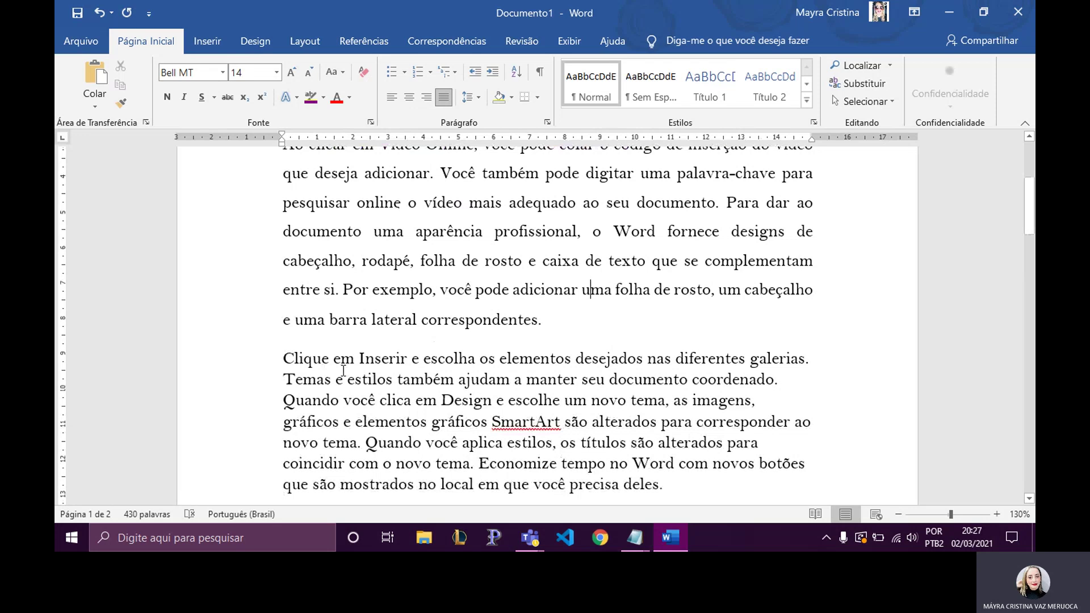
pyautogui.scroll(2, 344, 372)
pyautogui.scroll(1, 344, 371)
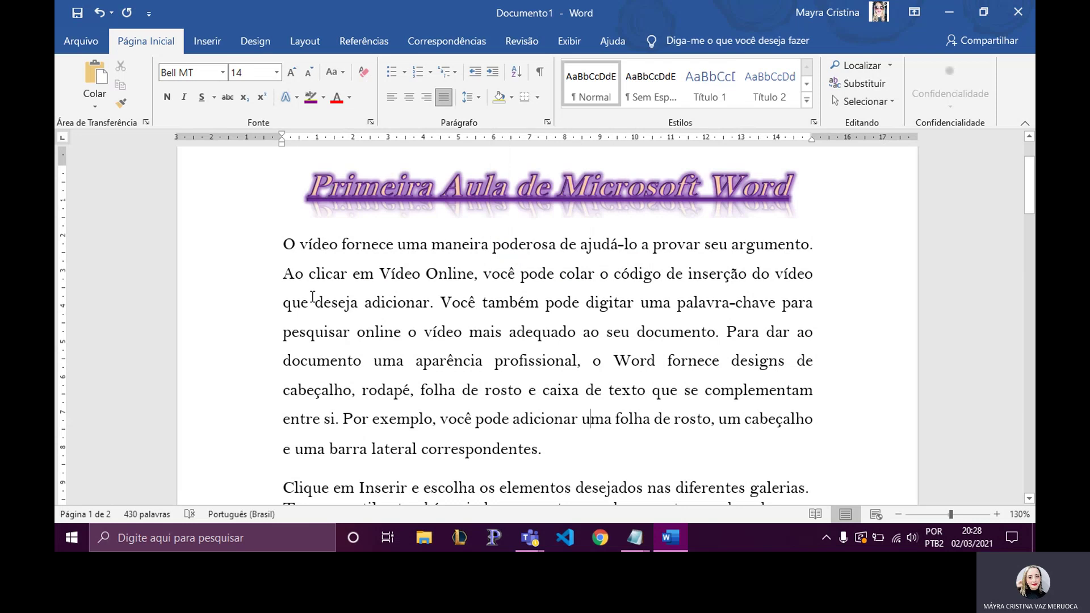
# Apply blue shading to the entire first paragraph, then show the Bordas choices.
pyautogui.moveTo(284, 243); pyautogui.dragTo(829, 250)
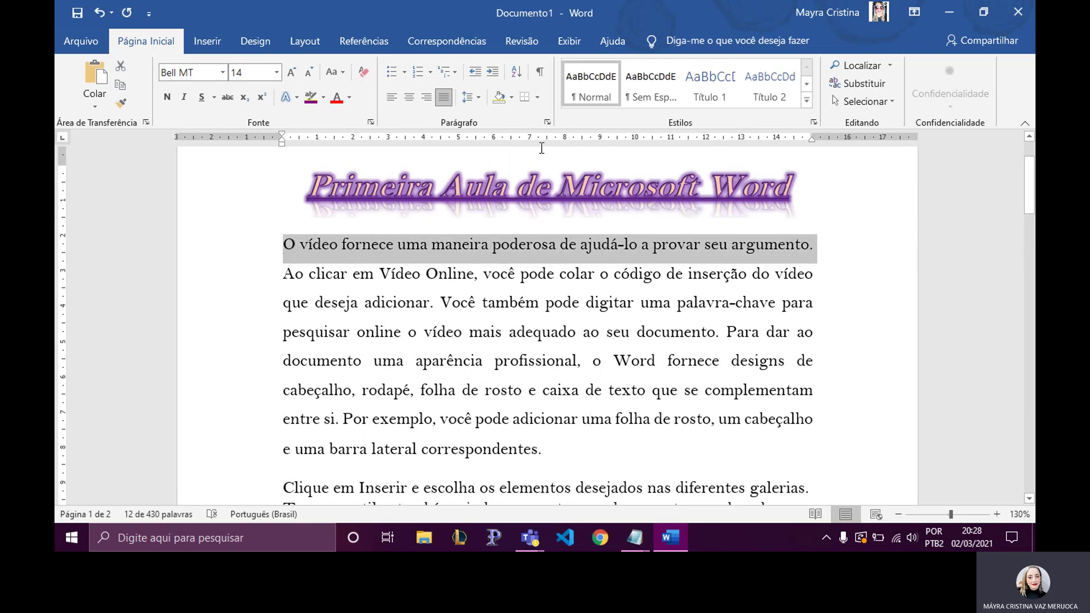
pyautogui.click(511, 99)
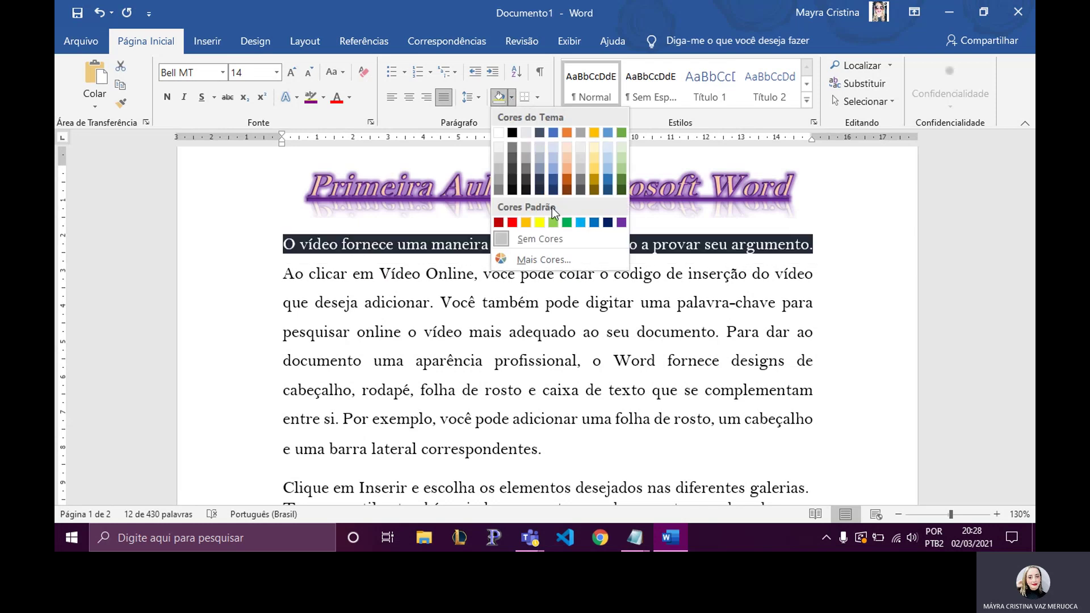
pyautogui.click(580, 223)
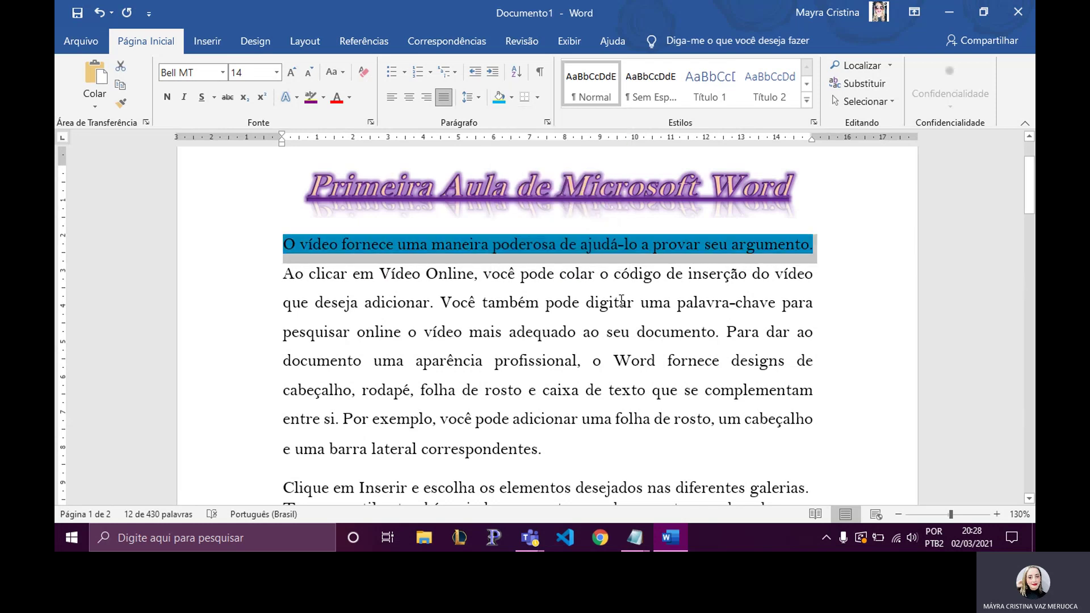
pyautogui.click(305, 274)
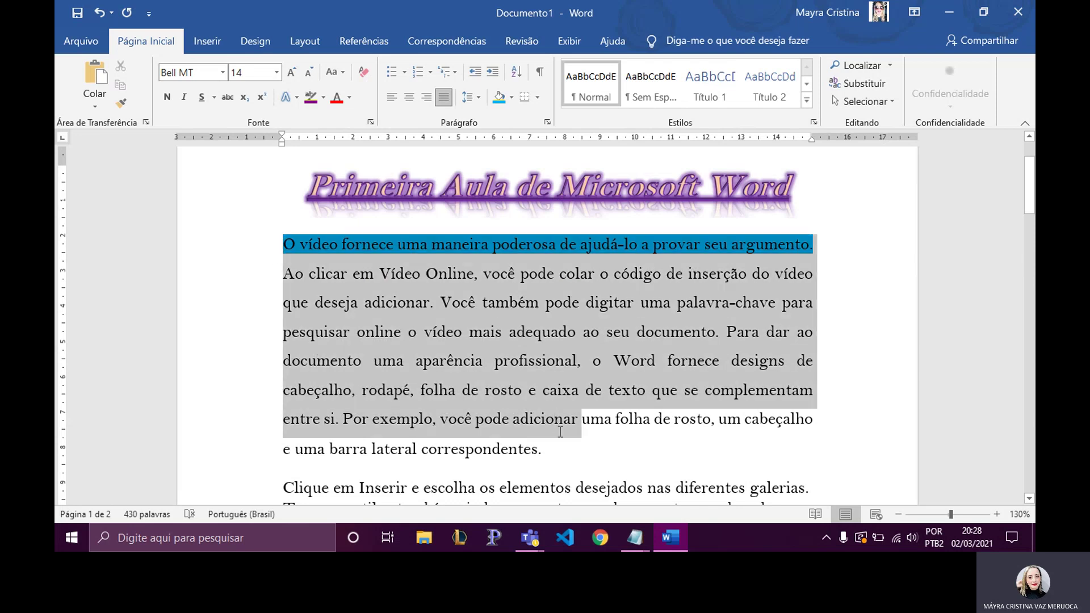
pyautogui.moveTo(282, 245); pyautogui.dragTo(559, 449)
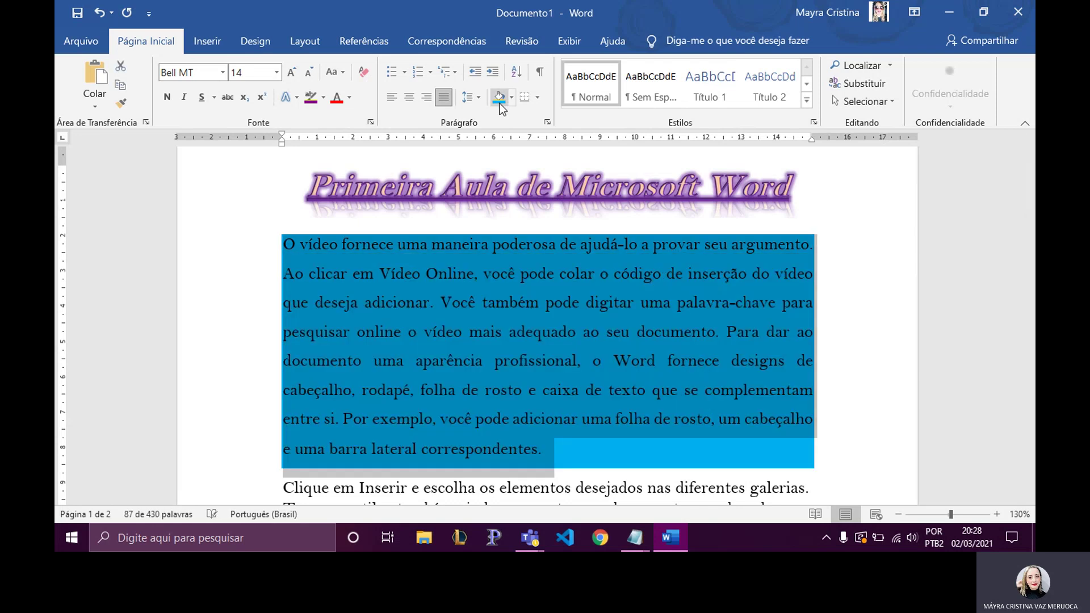
pyautogui.click(500, 97)
pyautogui.click(483, 332)
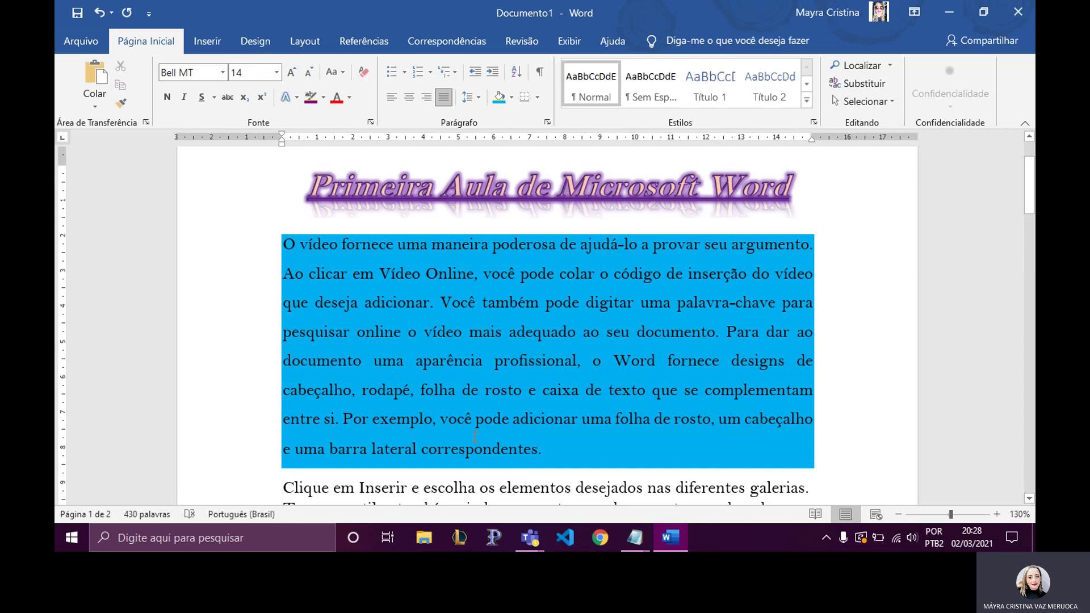
pyautogui.click(538, 101)
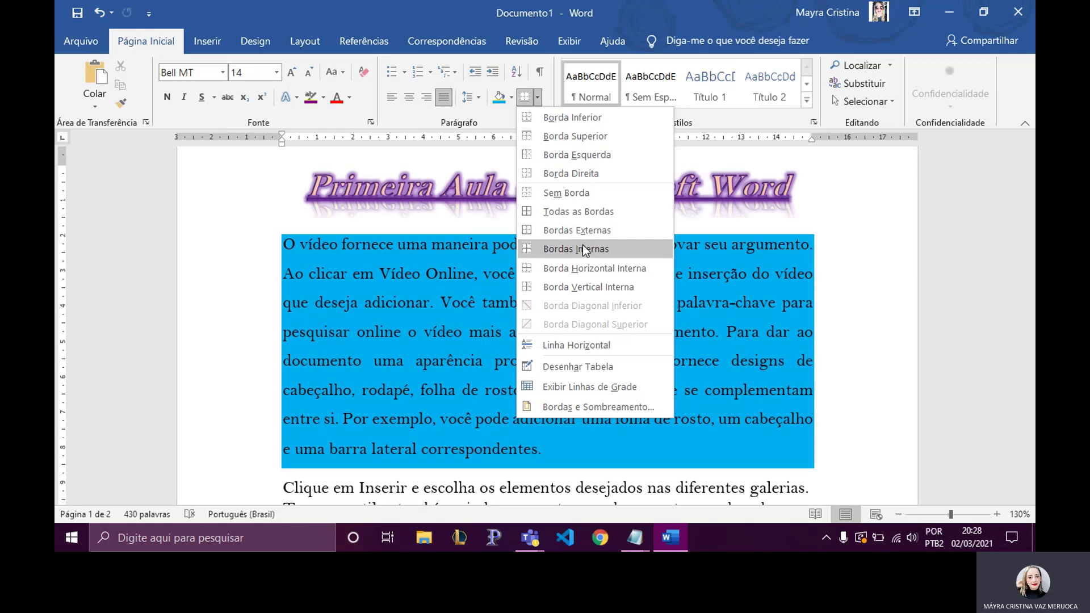
# Border all sides of the blue paragraph and delete all text from 'Clique em Inserir' onward.
pyautogui.click(575, 214)
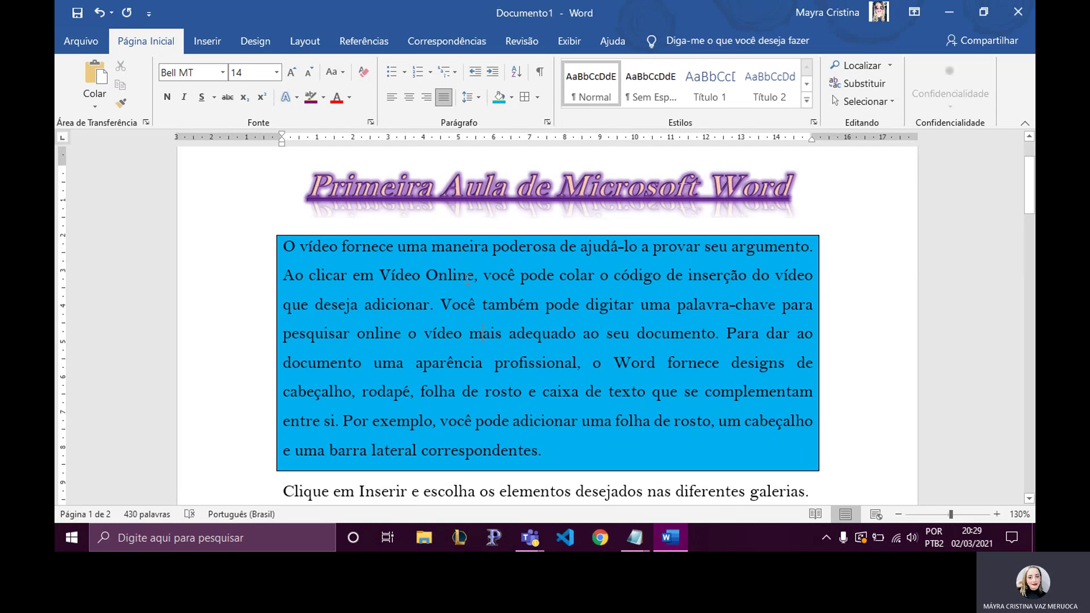
pyautogui.scroll(-3, 488, 313)
pyautogui.scroll(-3, 468, 287)
pyautogui.moveTo(284, 316)
pyautogui.mouseDown()
pyautogui.moveTo(708, 548)
pyautogui.moveTo(710, 528)
pyautogui.mouseUp()
pyautogui.press('Delete')
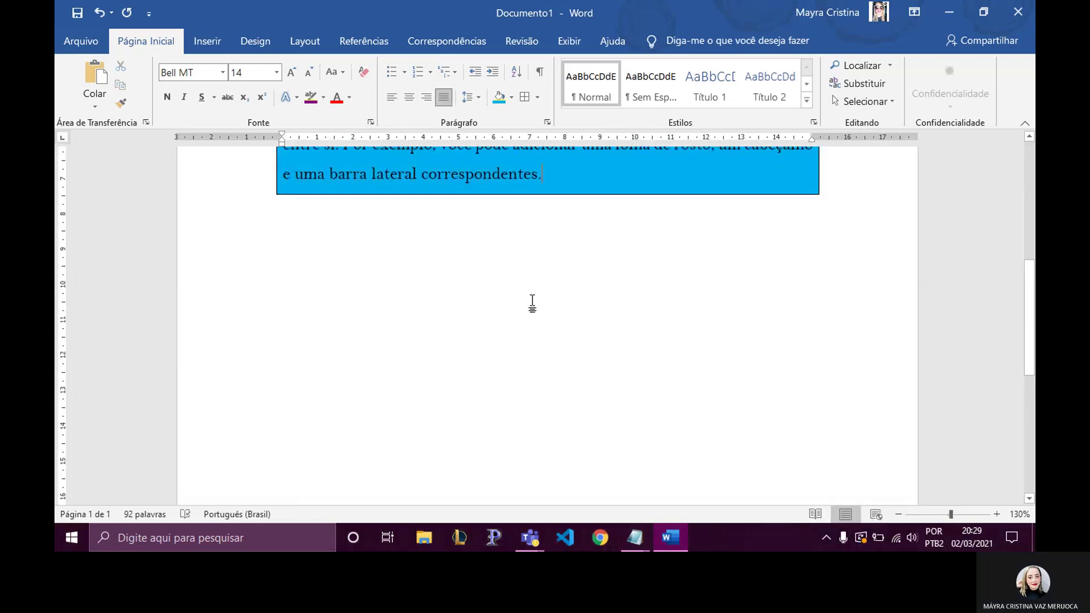
pyautogui.scroll(5, 530, 305)
# Put a bullet on the empty line below the blue box after browsing the list galleries.
pyautogui.click(322, 450)
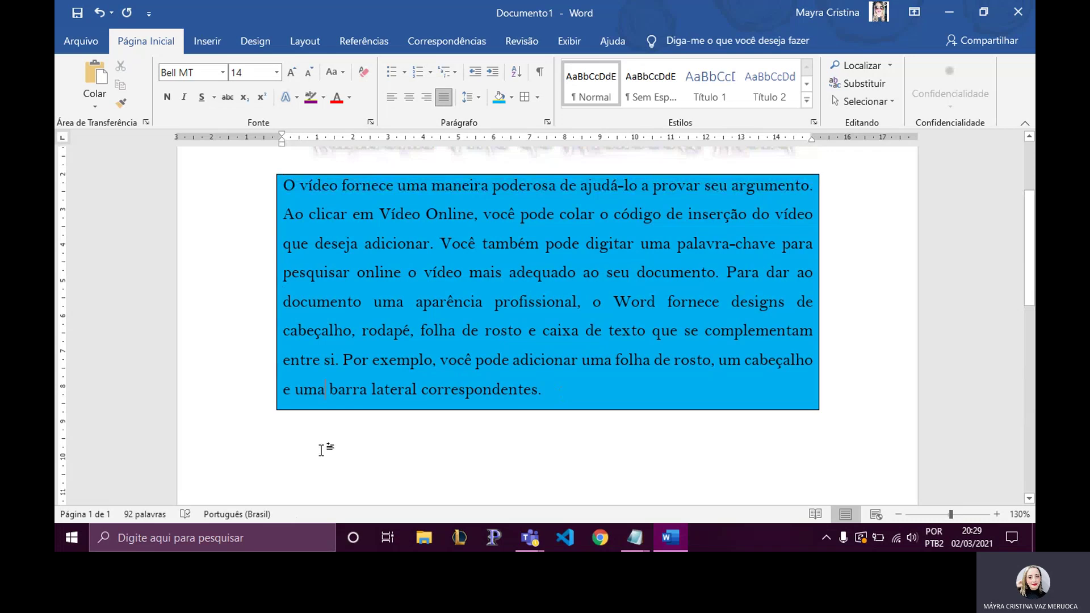
pyautogui.click(282, 445)
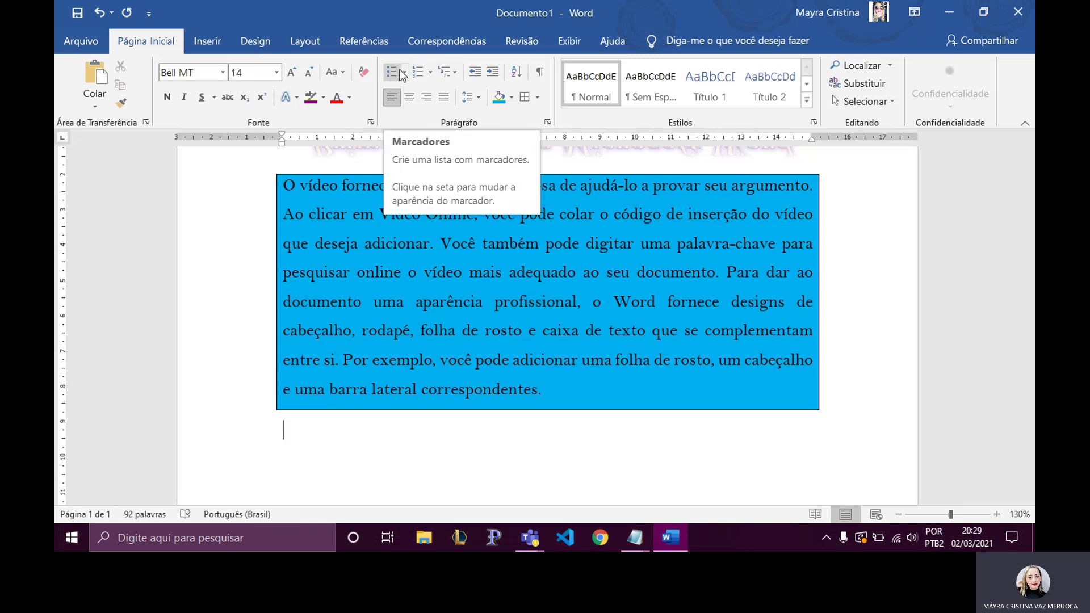
pyautogui.click(403, 73)
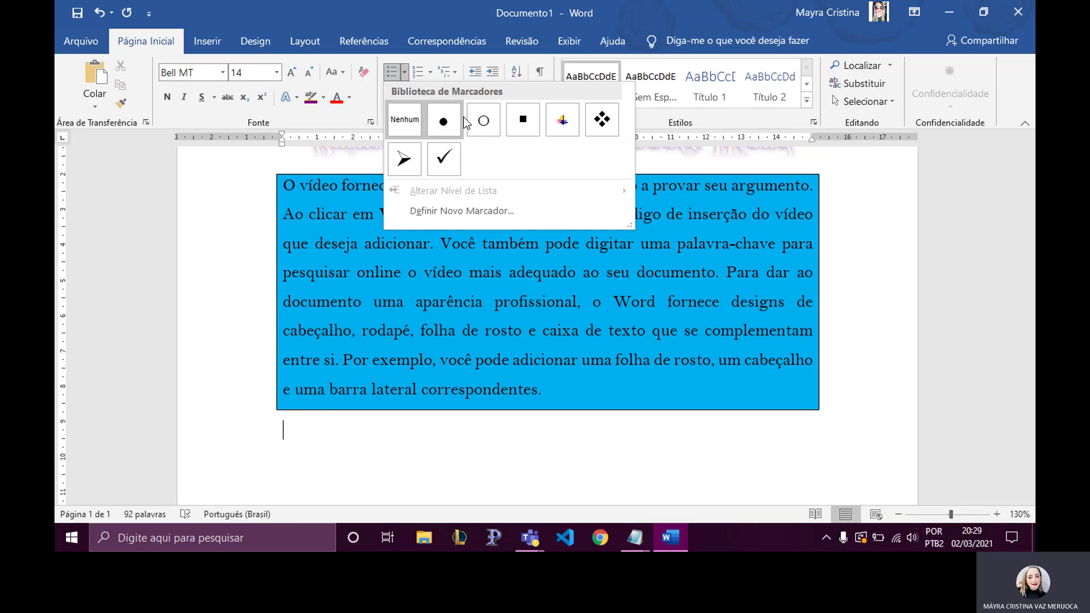
pyautogui.click(405, 73)
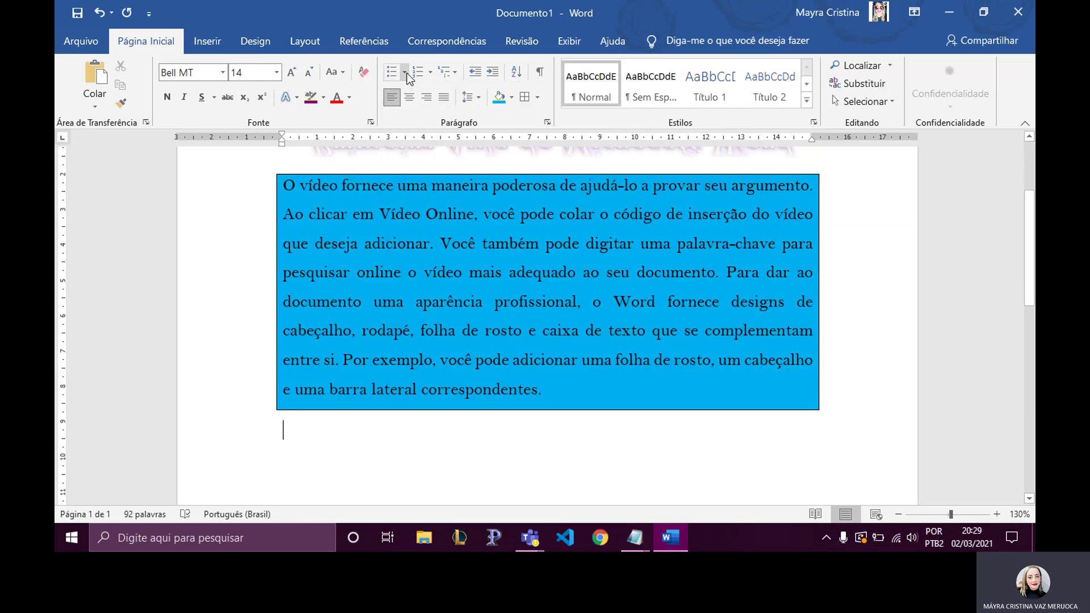
pyautogui.click(431, 72)
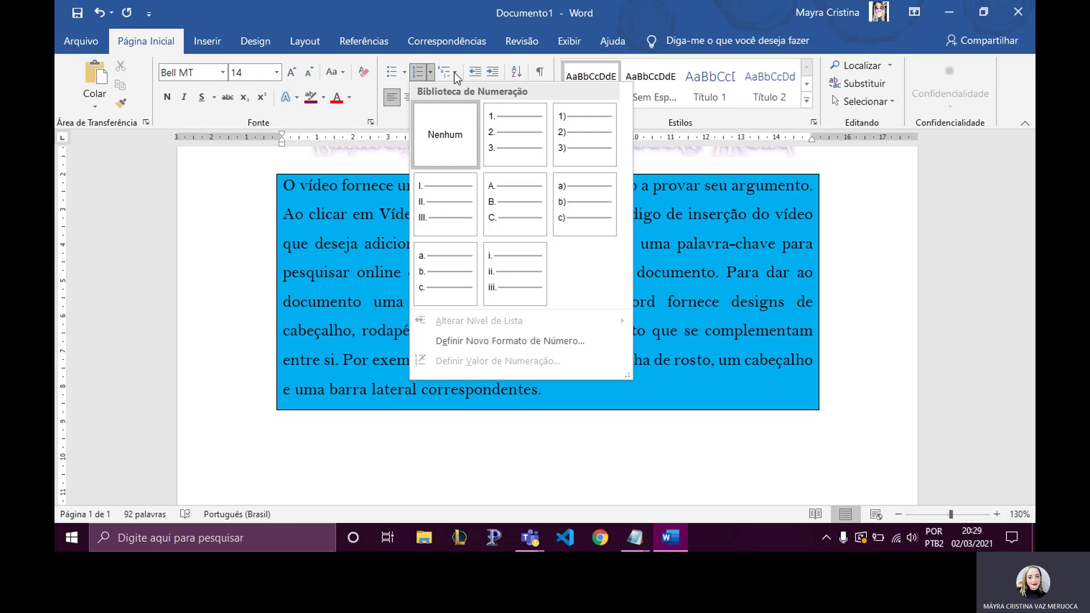
pyautogui.click(454, 72)
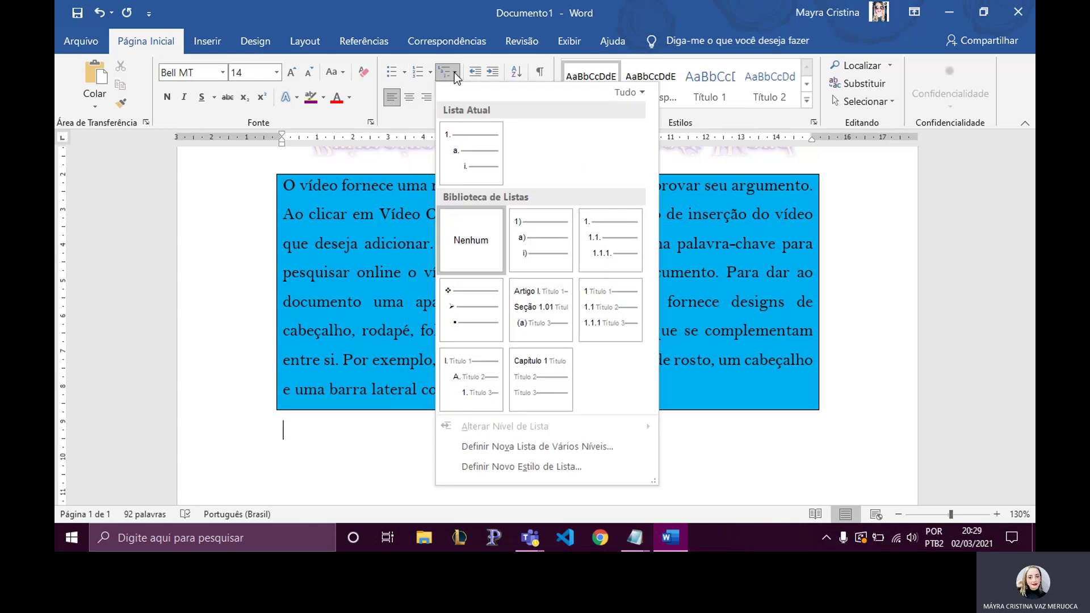
pyautogui.click(393, 74)
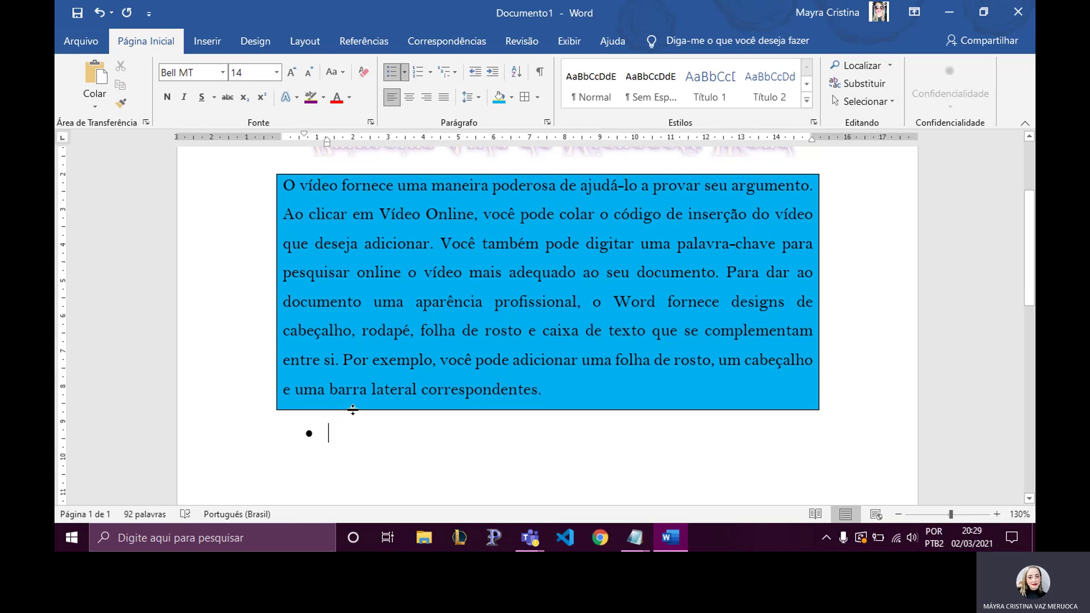
# Remove the bullet and type the plain heading 'Lista de Materiais escolares:'.
pyautogui.press('BackSpace')
pyautogui.press('BackSpace')
pyautogui.press('Return')
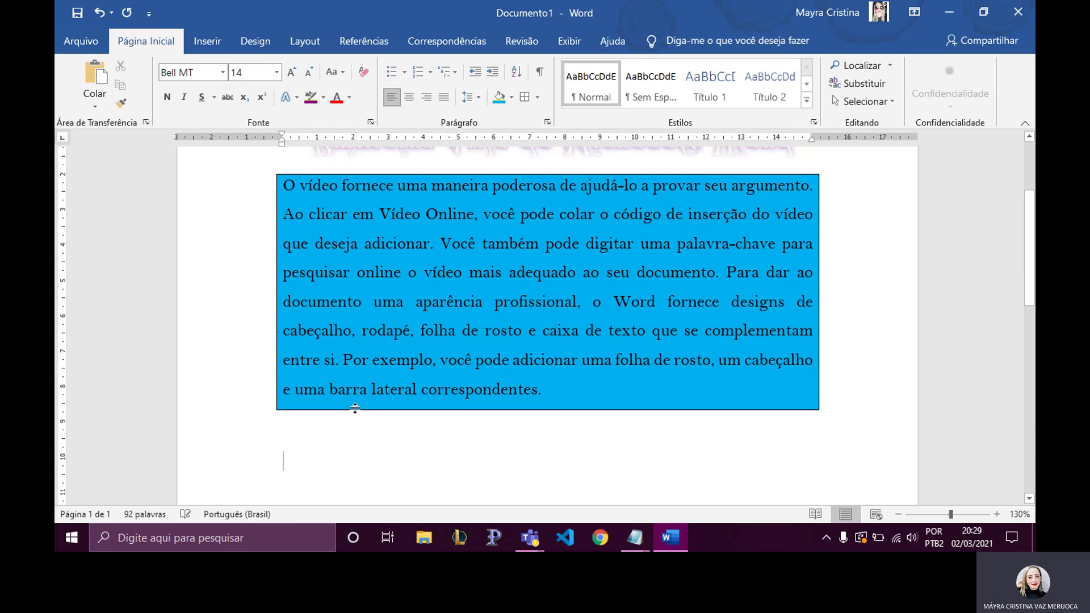
pyautogui.write('Lista de ')
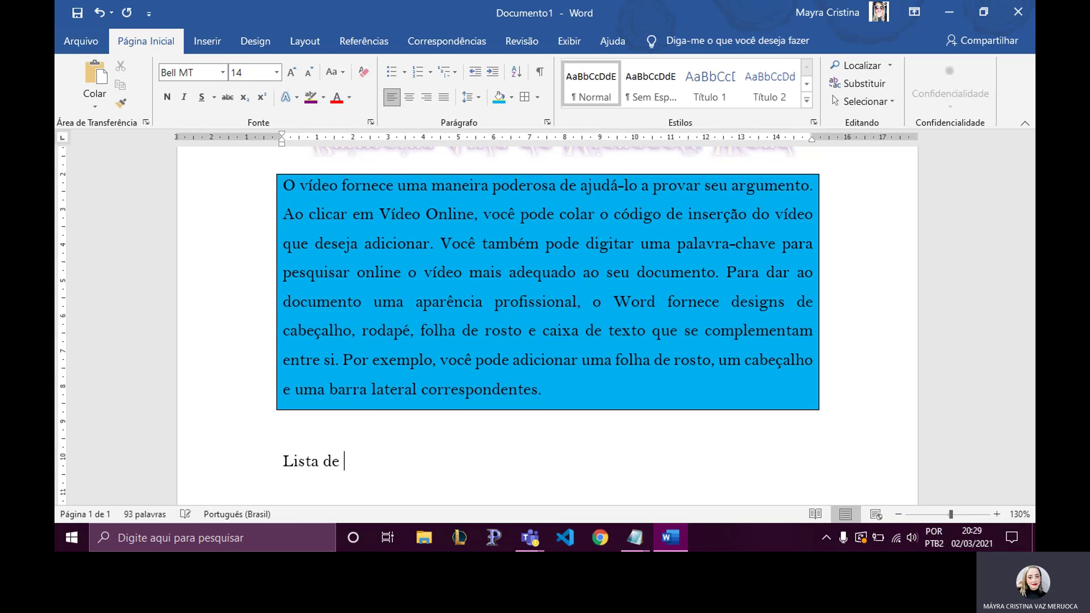
pyautogui.write('Mater')
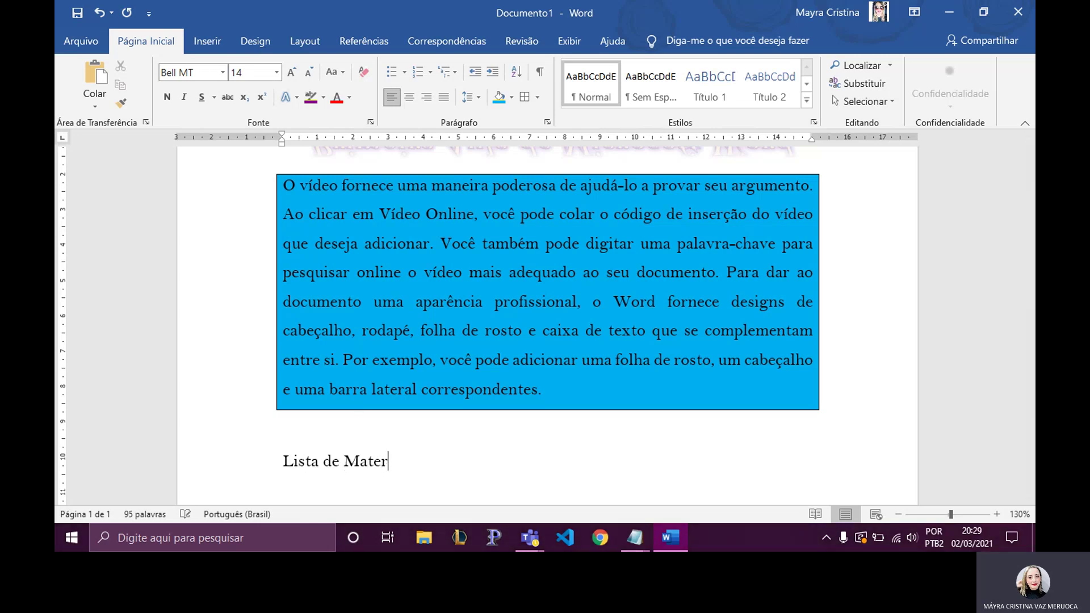
pyautogui.write('iais es')
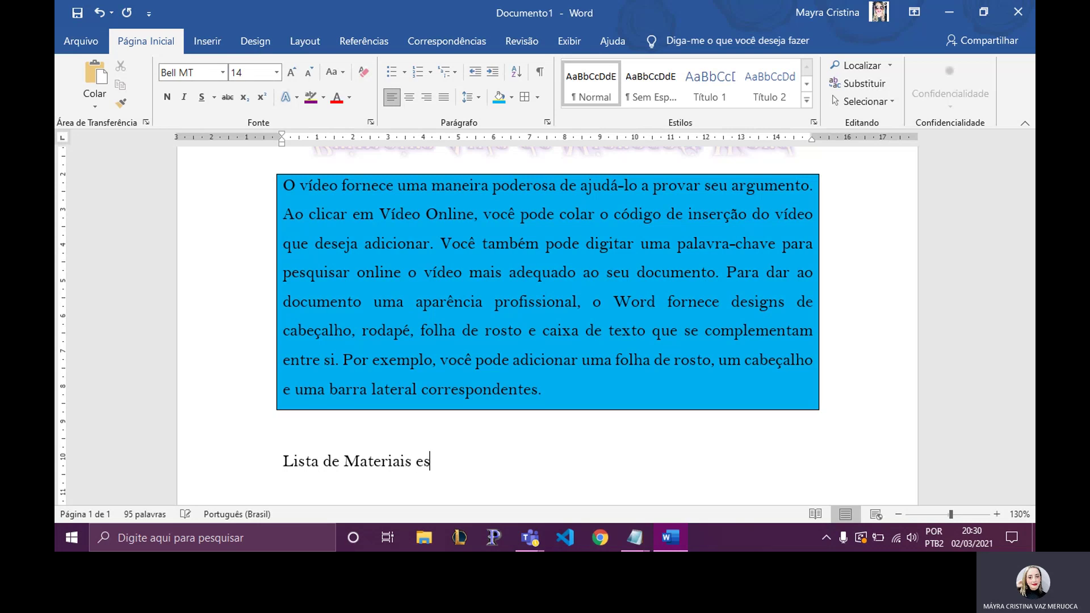
pyautogui.write('colares:')
pyautogui.press('Return')
pyautogui.scroll(-1, 392, 349)
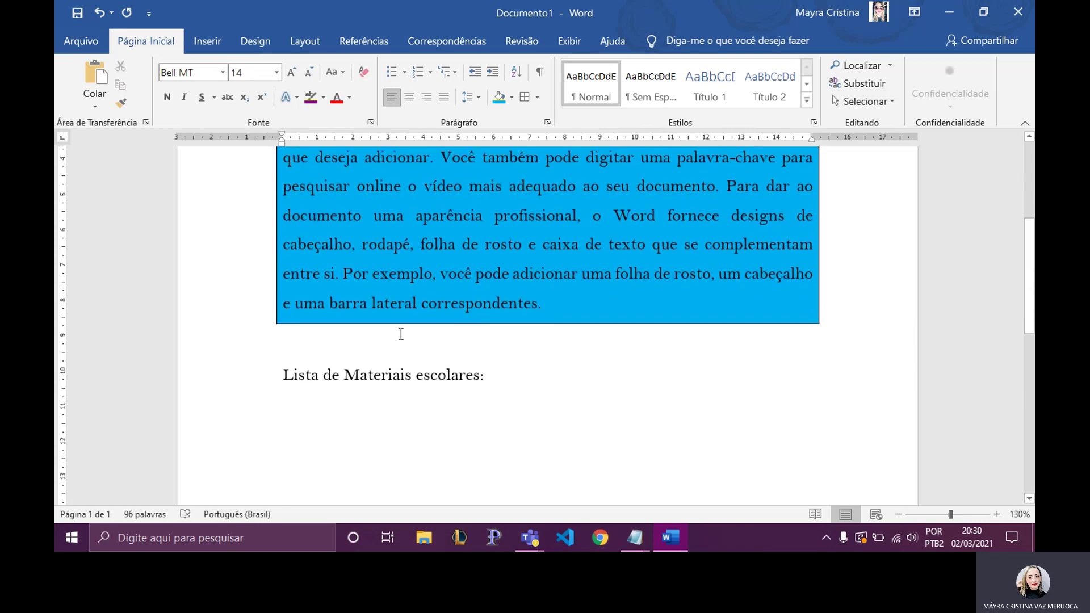
# Add bulleted items Caderno, Borracha, Régua and Caneta below the heading, then select them.
pyautogui.click(392, 72)
pyautogui.write('C')
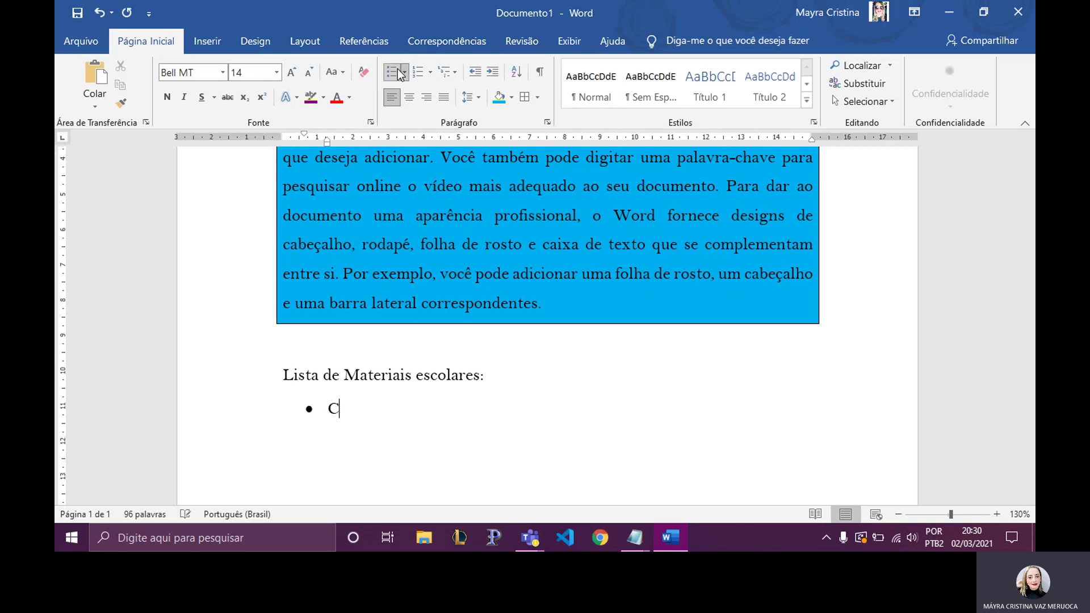
pyautogui.write('aderno')
pyautogui.press('Return')
pyautogui.write('Borrac')
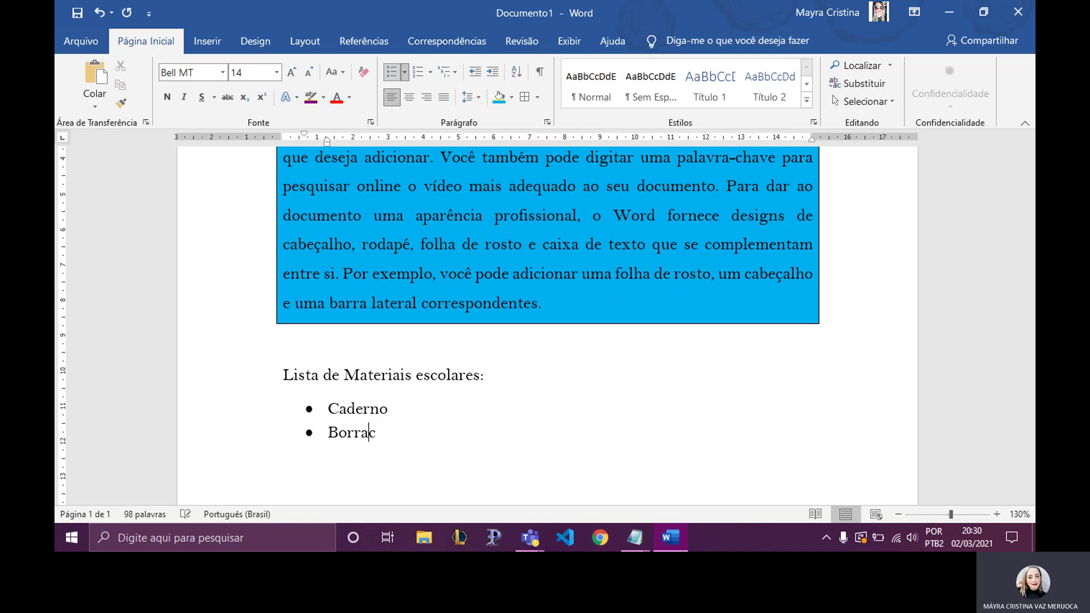
pyautogui.write('ha')
pyautogui.press('Return')
pyautogui.write('Régua')
pyautogui.press('Return')
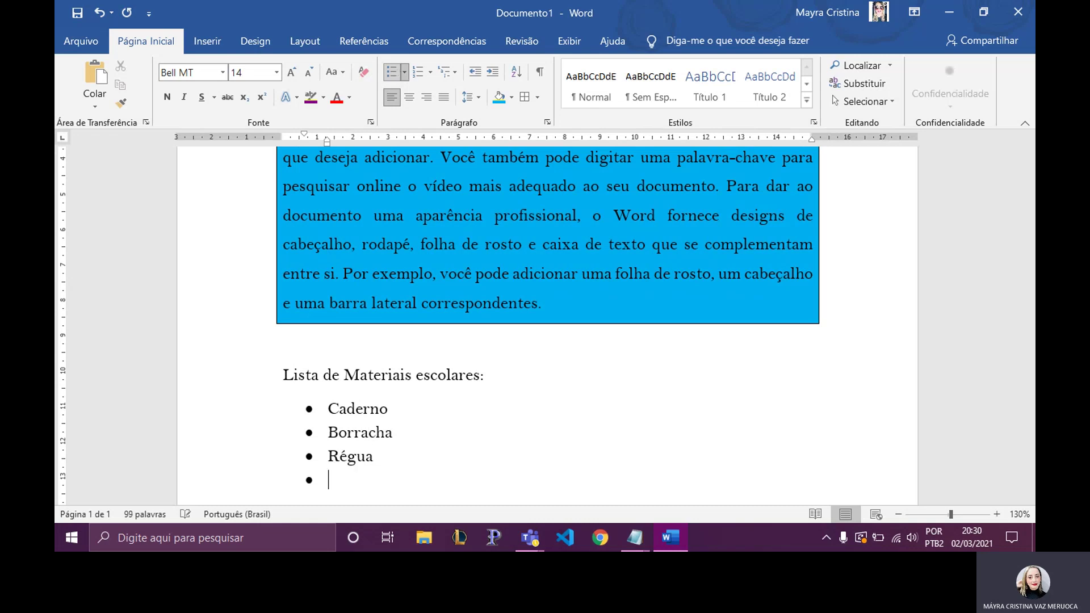
pyautogui.write('Cane')
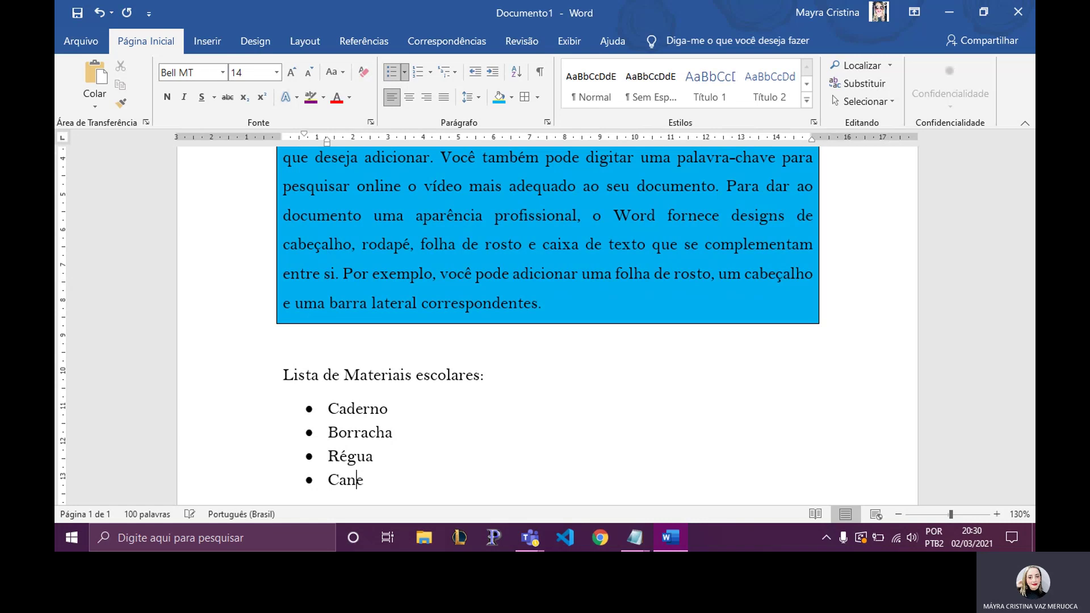
pyautogui.write('ty')
pyautogui.press('BackSpace')
pyautogui.write('a')
pyautogui.press('Return')
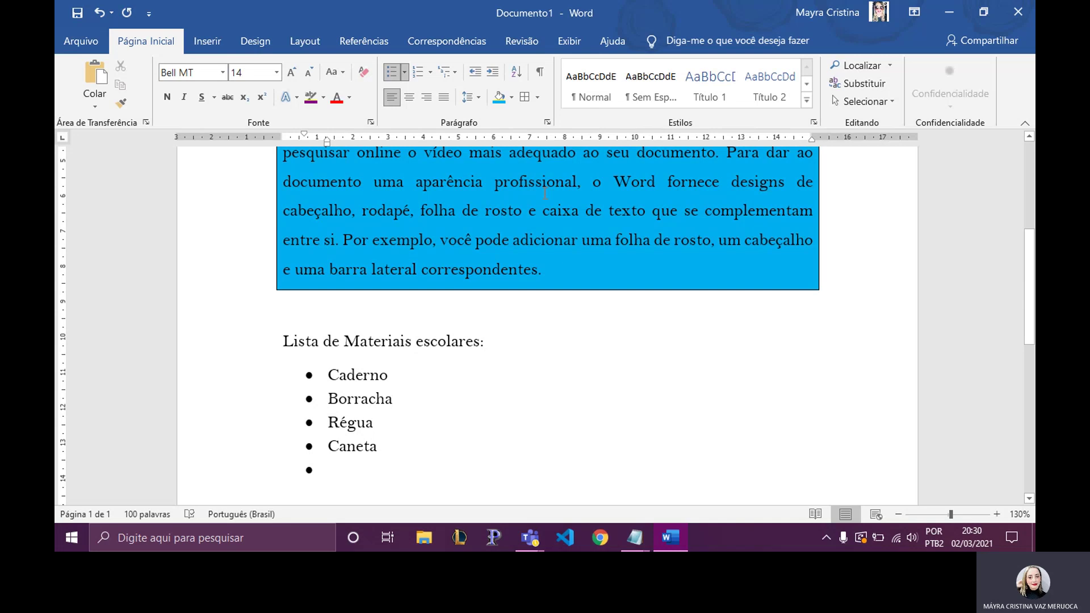
pyautogui.press('BackSpace')
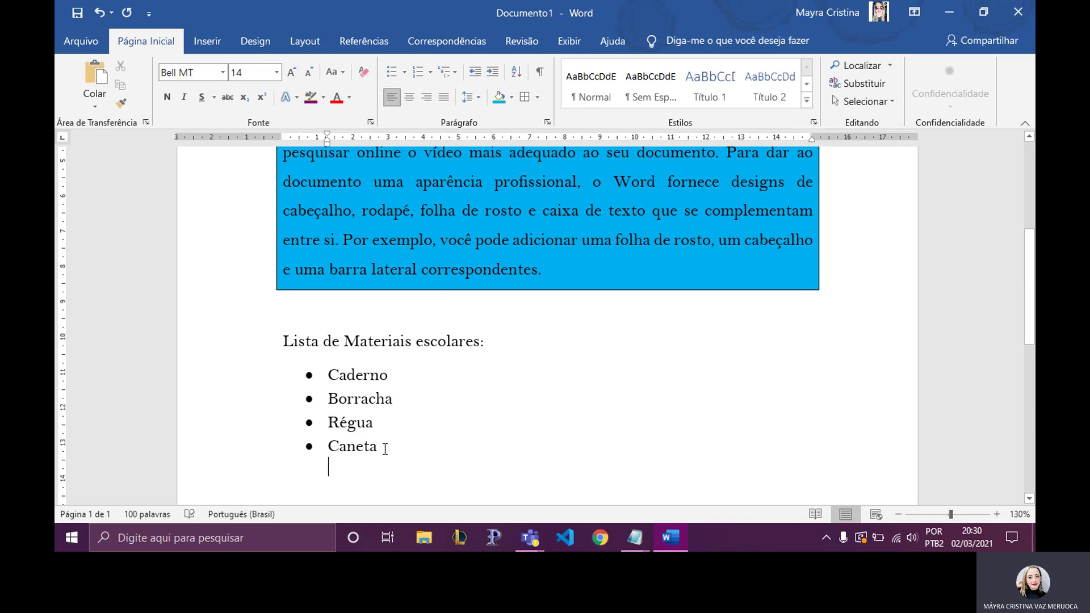
pyautogui.moveTo(386, 449); pyautogui.dragTo(325, 383)
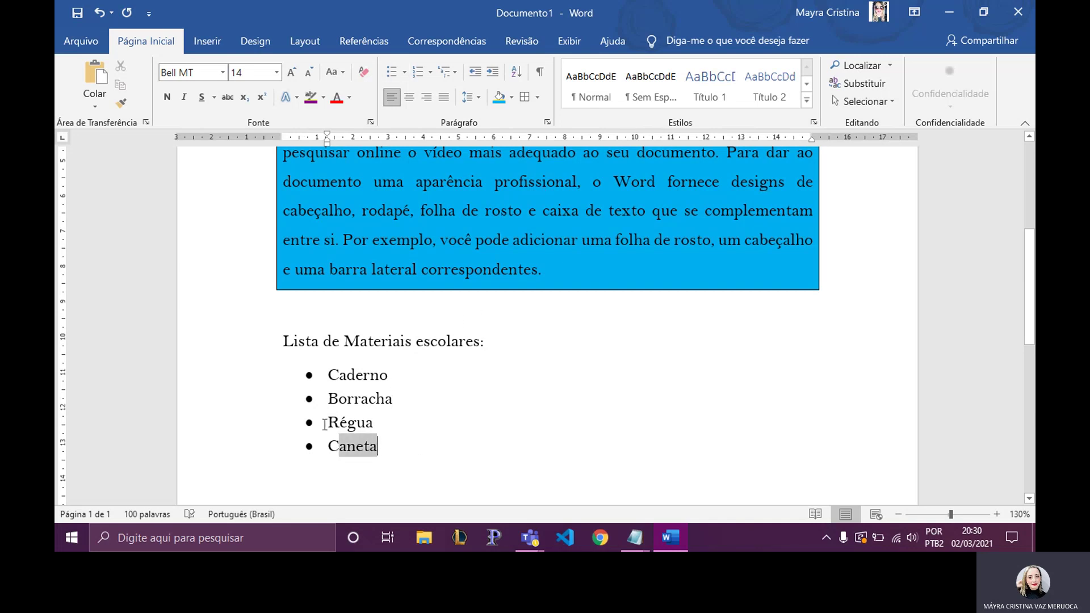
# Define a new picture bullet and search online images for 'flor'.
pyautogui.click(404, 73)
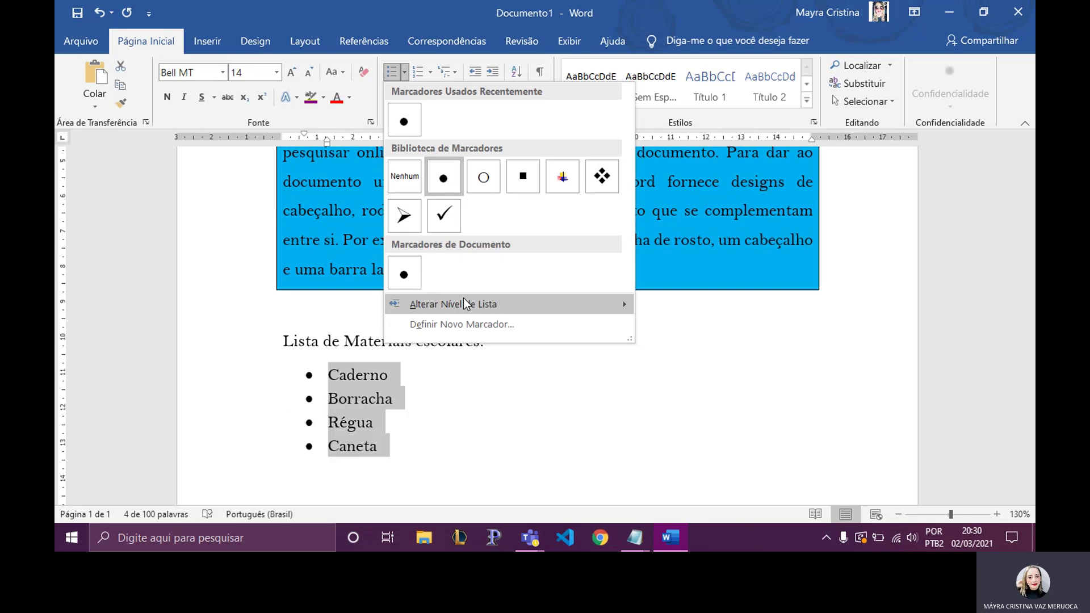
pyautogui.click(468, 324)
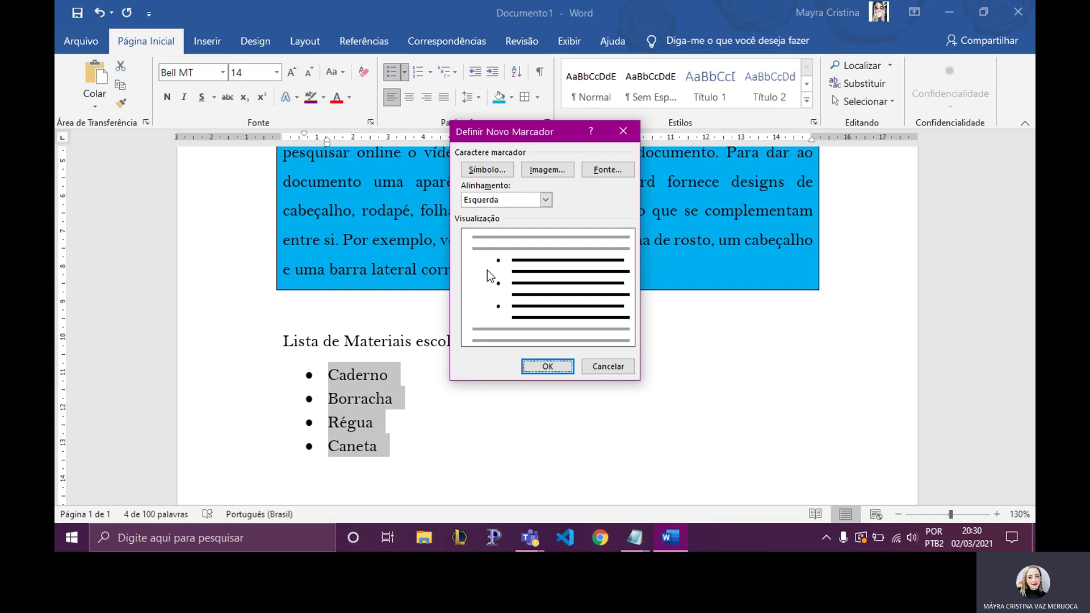
pyautogui.click(550, 170)
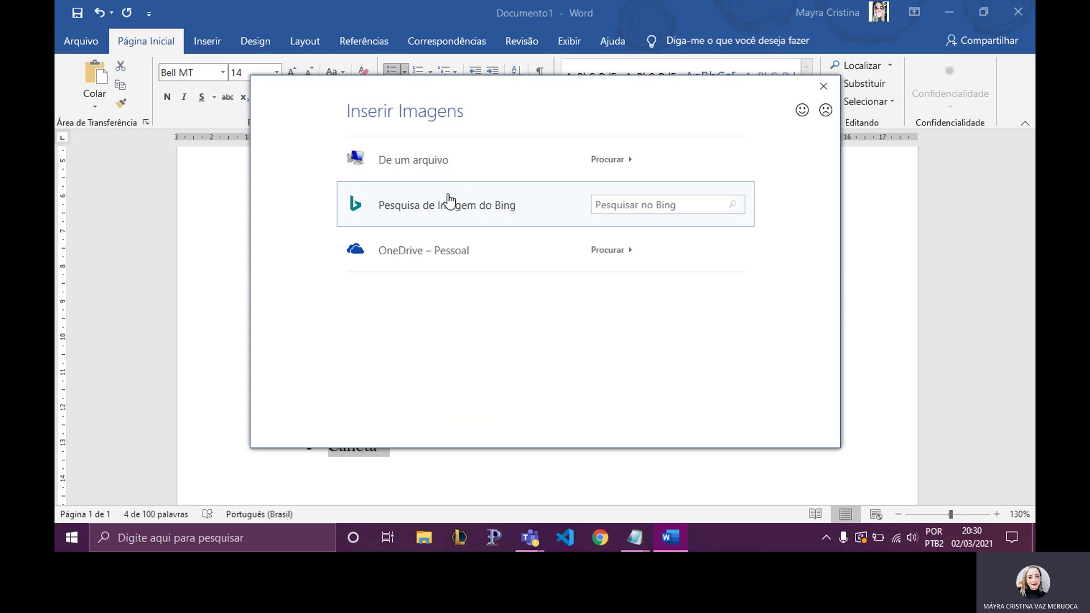
pyautogui.click(600, 205)
pyautogui.write('flor')
pyautogui.press('Return')
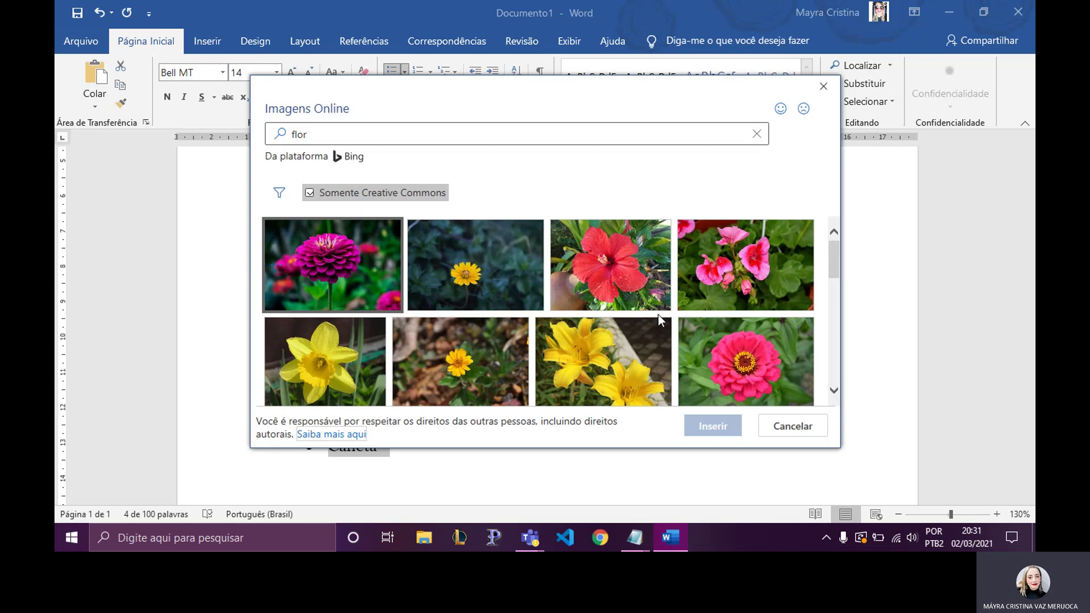
pyautogui.scroll(-2, 659, 315)
pyautogui.scroll(-1, 659, 315)
pyautogui.scroll(-2, 659, 315)
pyautogui.scroll(-1, 658, 315)
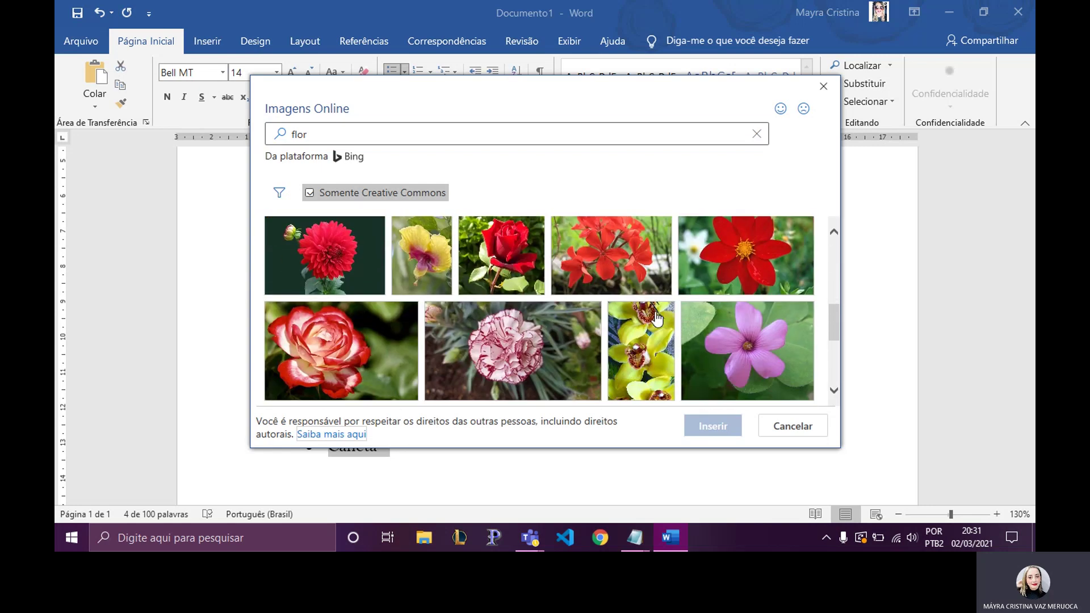
pyautogui.scroll(-1, 657, 319)
# Search 'flor vetor', insert the red flower picture and confirm it as the bullet.
pyautogui.click(377, 133)
pyautogui.write('vetor')
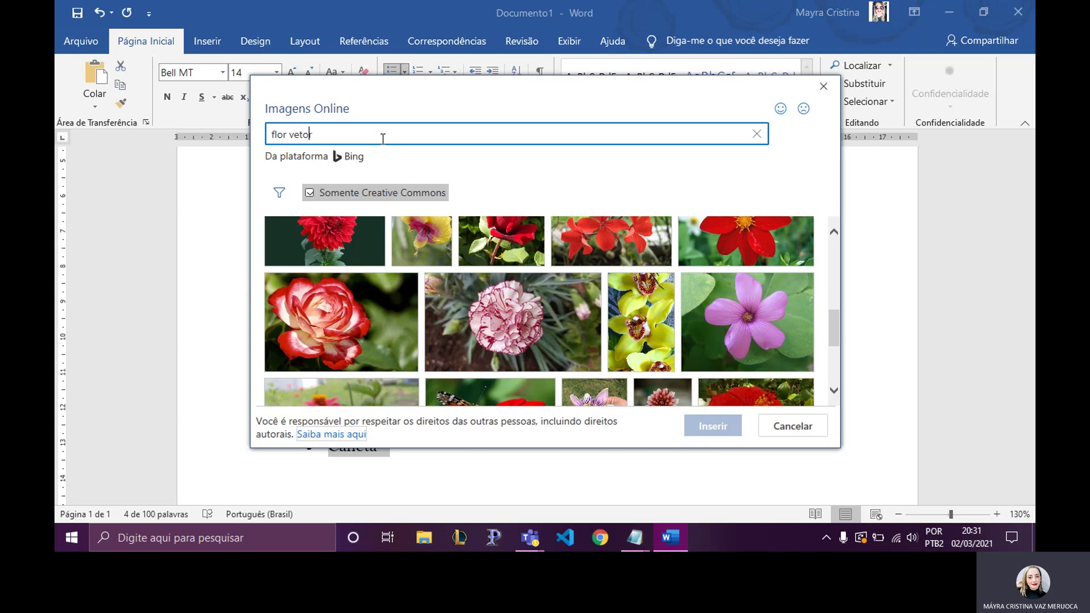
pyautogui.press('Return')
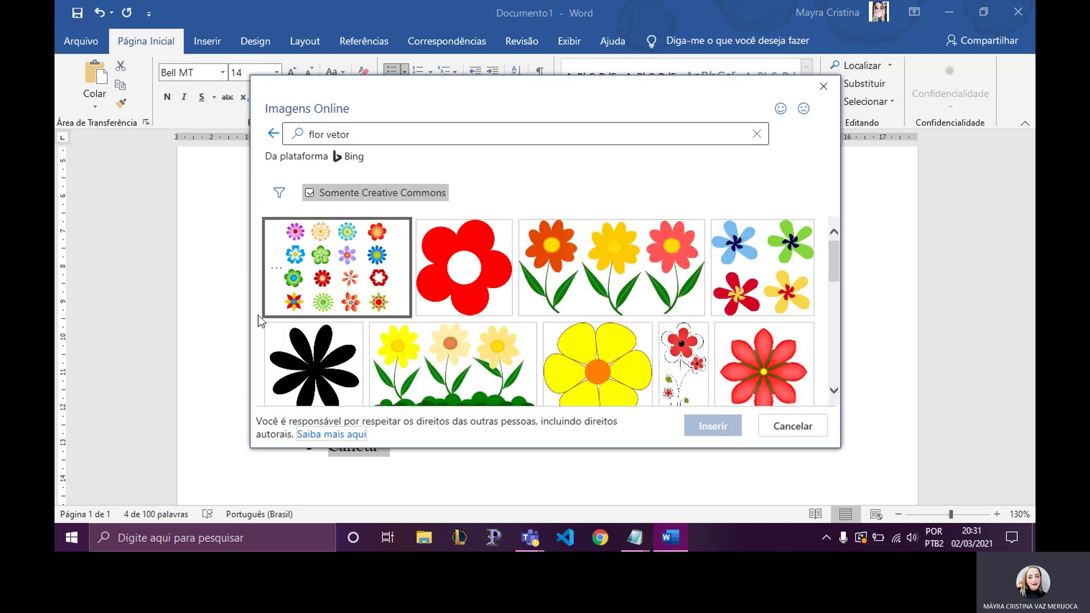
pyautogui.scroll(-1, 406, 299)
pyautogui.click(769, 326)
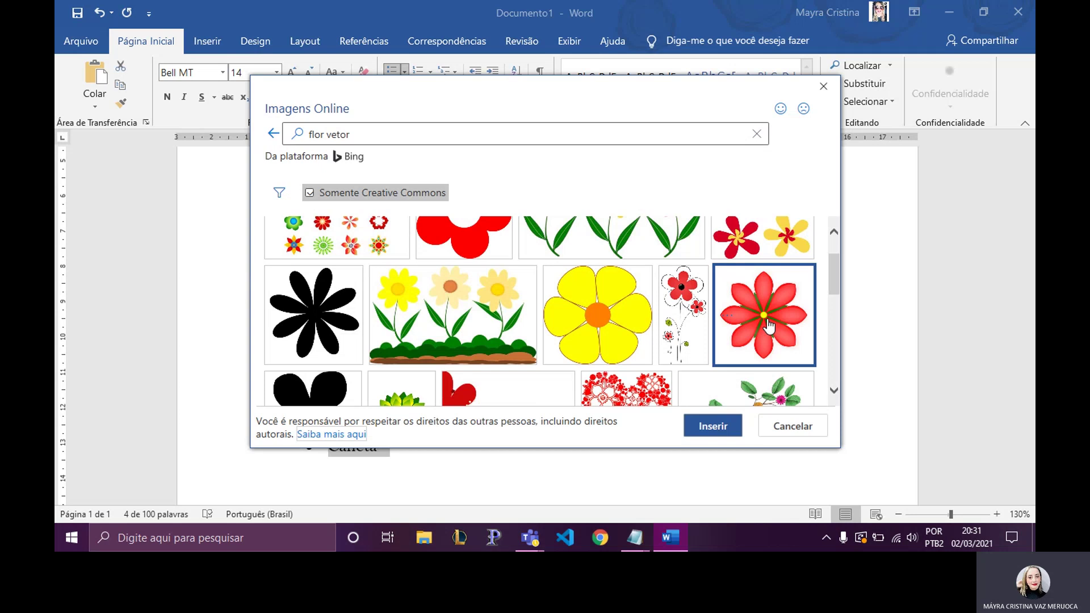
pyautogui.click(714, 430)
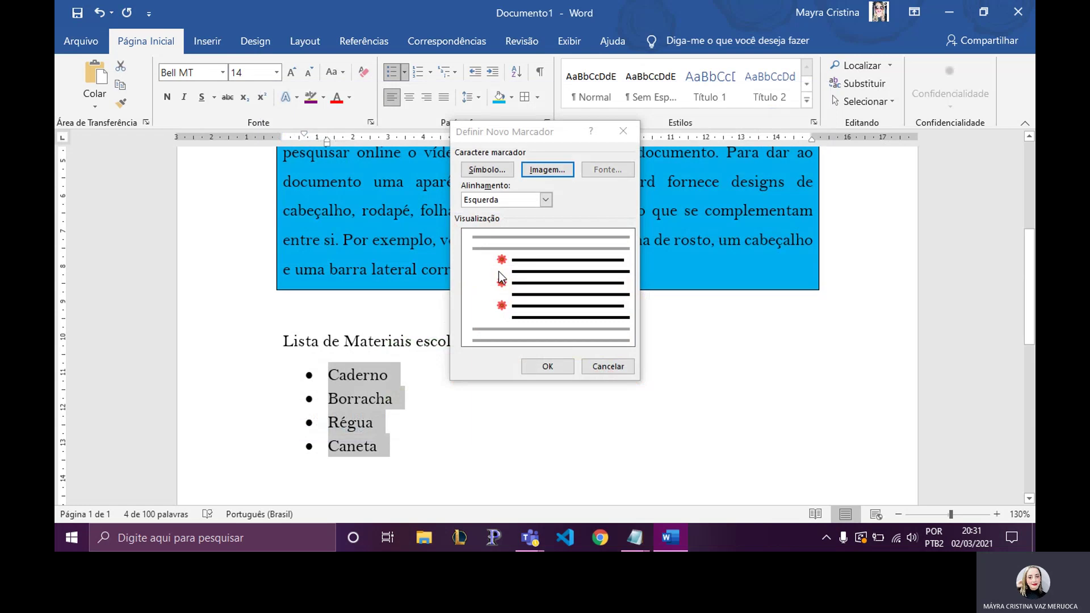
pyautogui.click(549, 368)
pyautogui.click(425, 414)
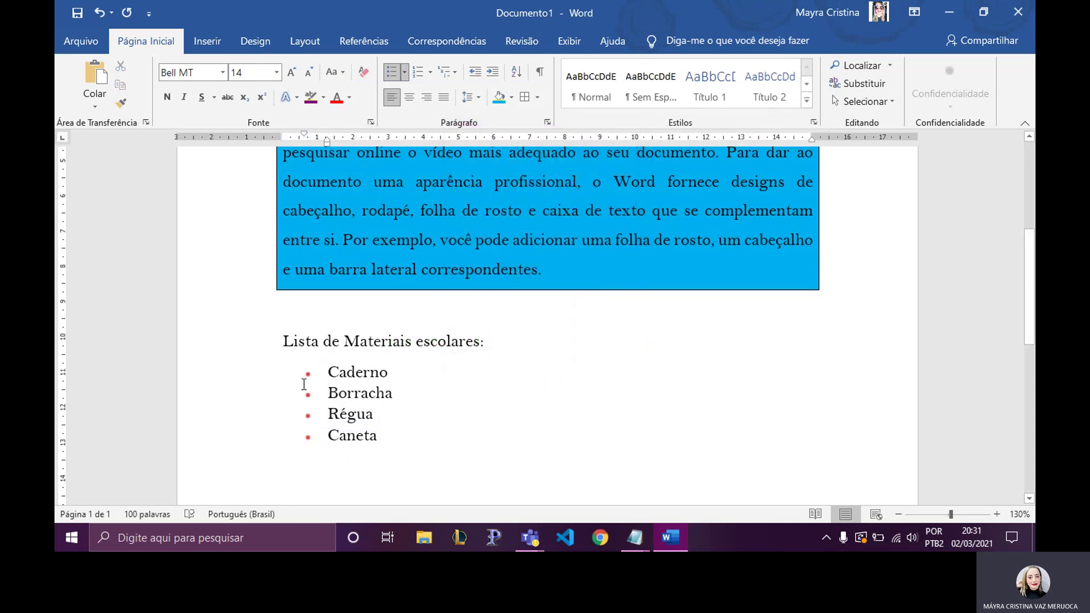
# Apply the red star bullet from the Bullet Library and reselect the four list items.
pyautogui.click(996, 514)
pyautogui.click(996, 514)
pyautogui.click(997, 514)
pyautogui.click(996, 514)
pyautogui.click(996, 514)
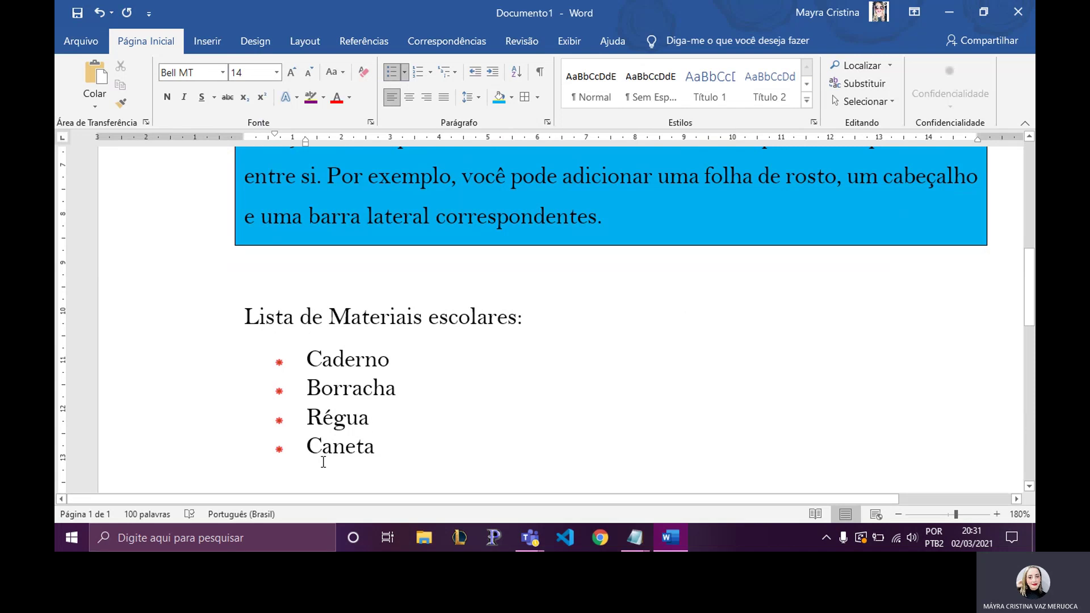
pyautogui.click(403, 76)
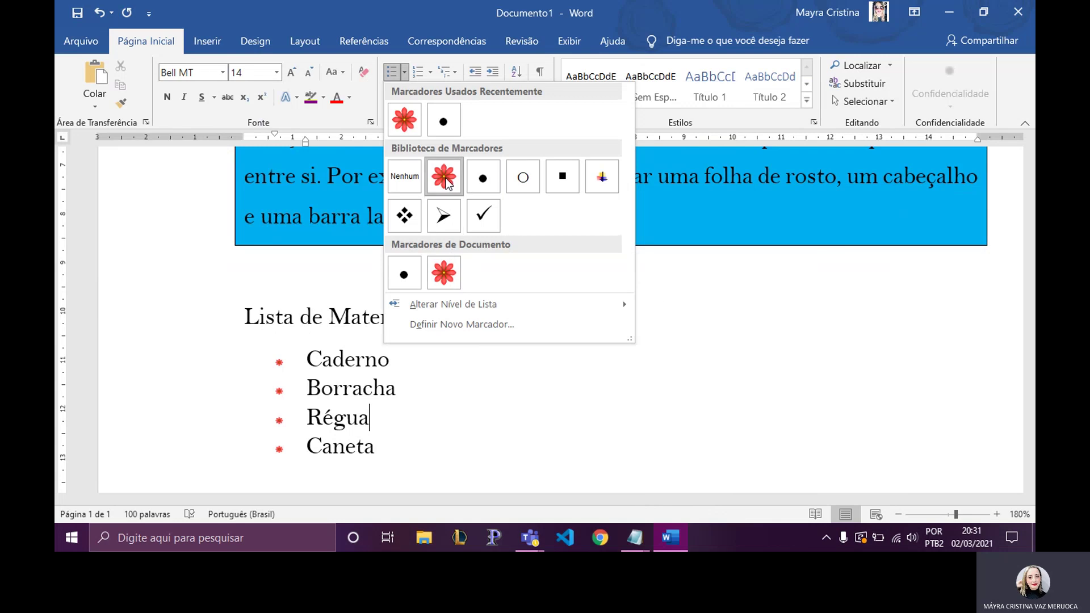
pyautogui.click(409, 418)
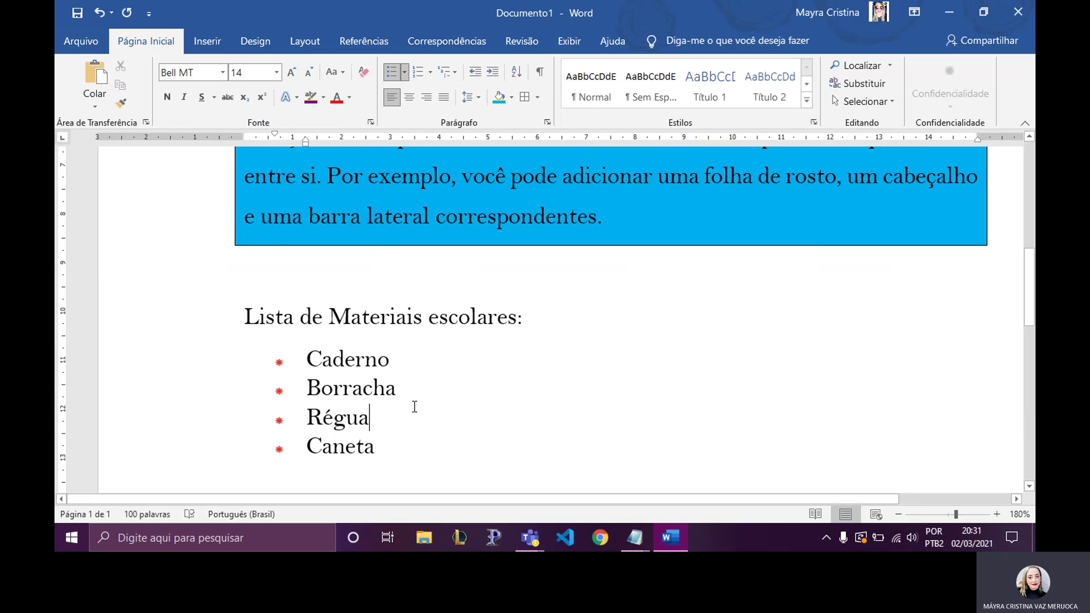
pyautogui.moveTo(404, 454)
pyautogui.mouseDown()
pyautogui.moveTo(306, 386)
pyautogui.moveTo(305, 366)
pyautogui.mouseUp()
# Number the list, then switch it to the a) b) c) format so it runs a) to d).
pyautogui.click(417, 72)
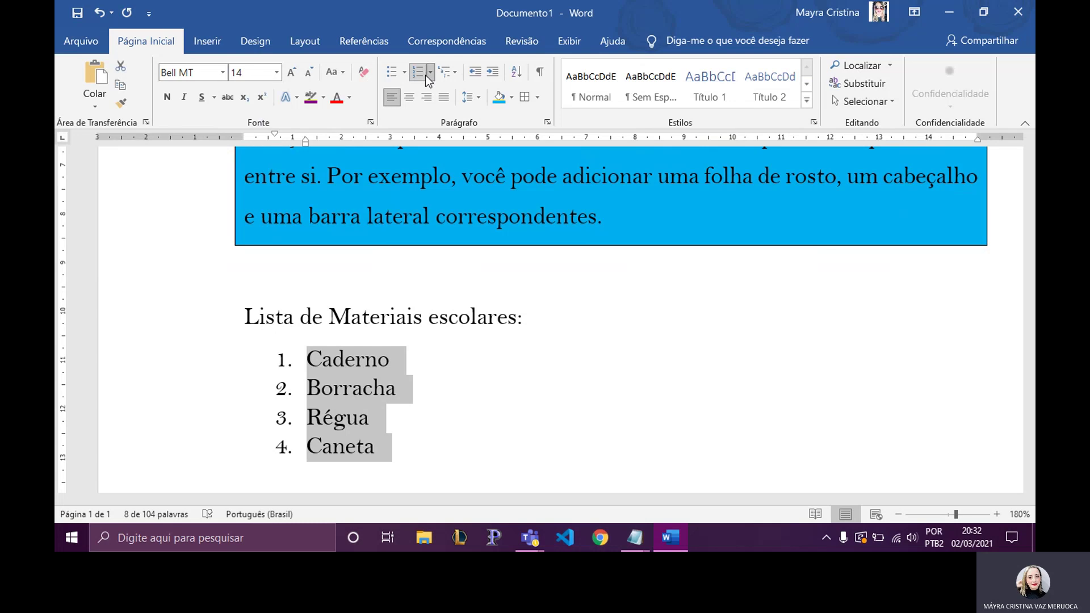
pyautogui.click(404, 448)
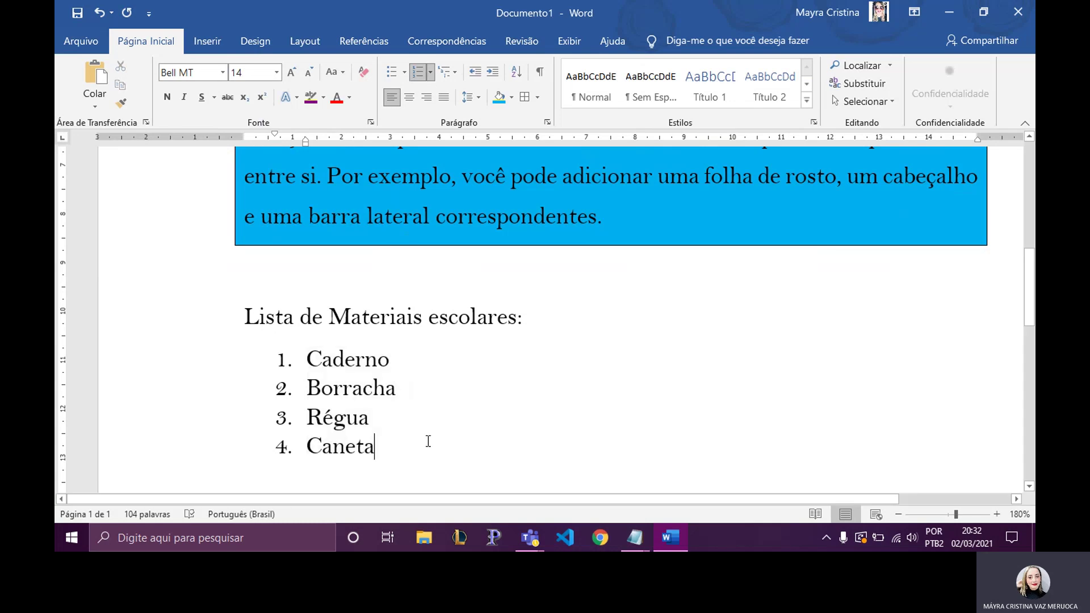
pyautogui.press('Return')
pyautogui.hotkey('ctrl', 'z')
pyautogui.click(426, 72)
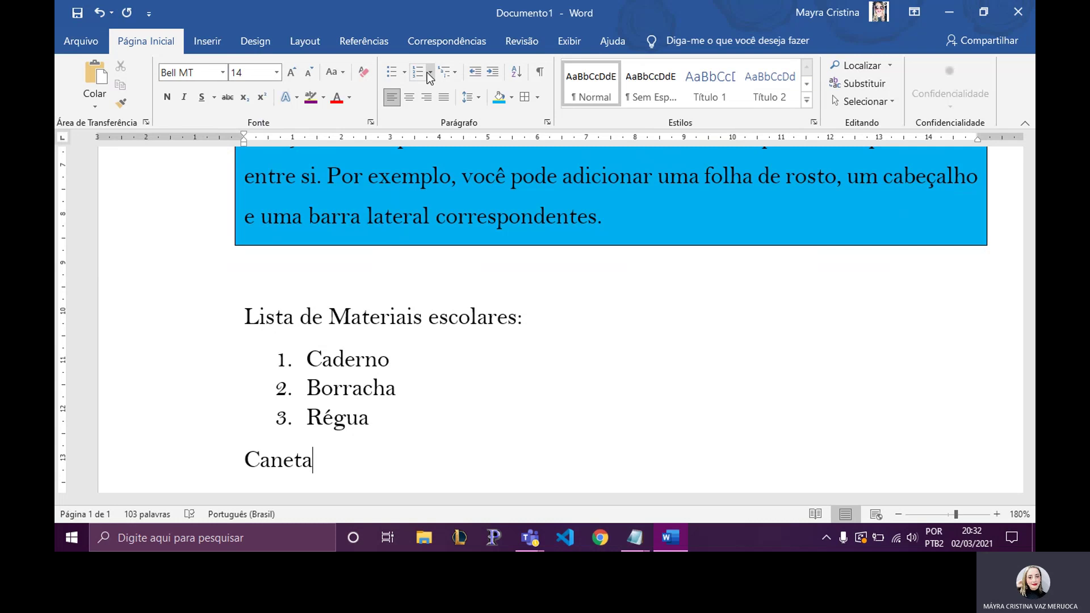
pyautogui.hotkey('ctrl', 'z')
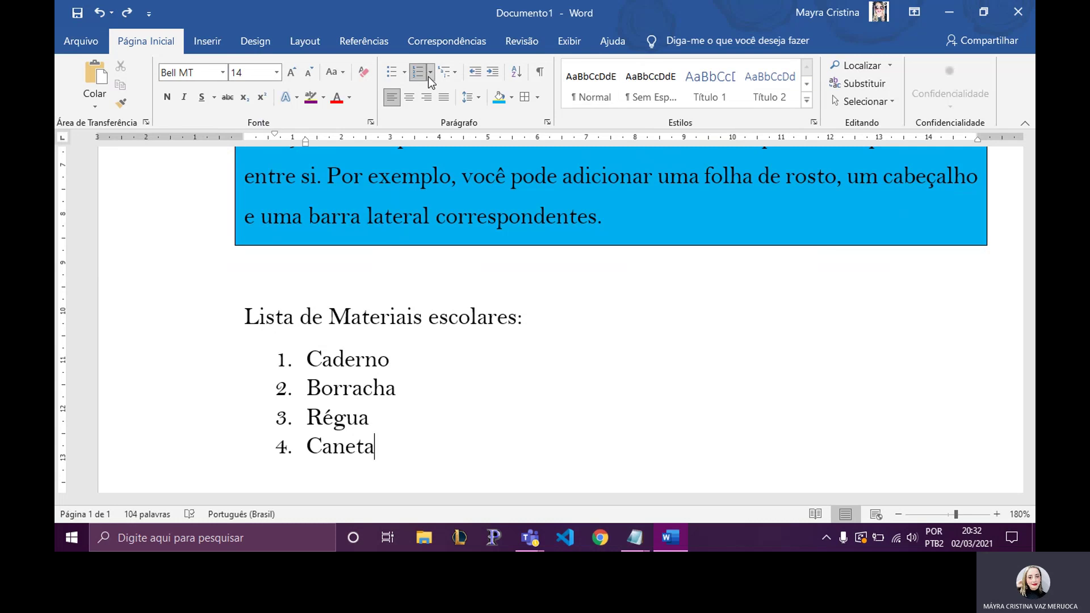
pyautogui.click(430, 76)
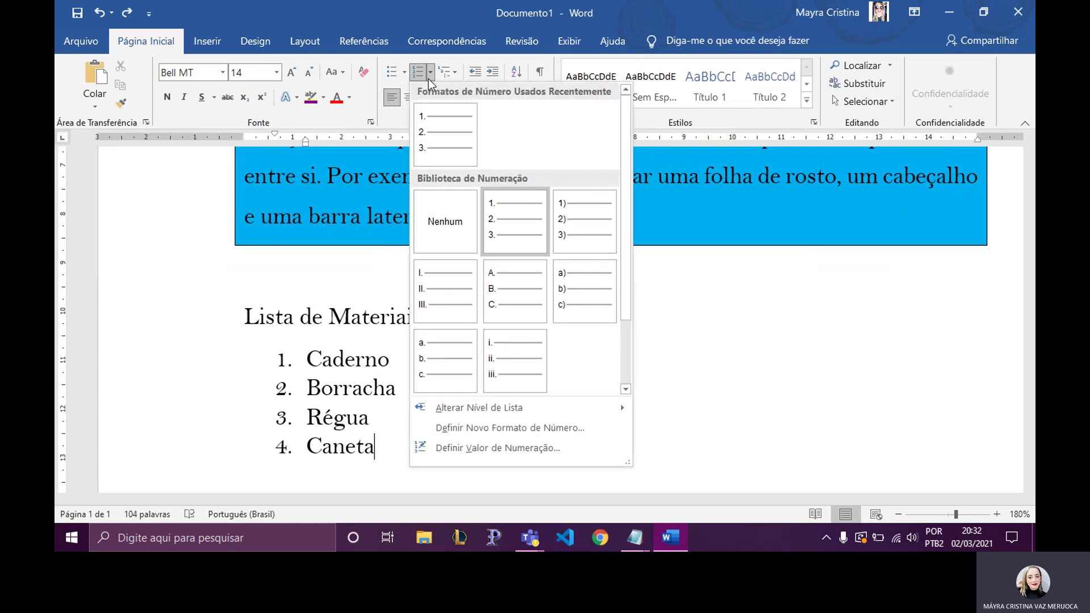
pyautogui.click(584, 277)
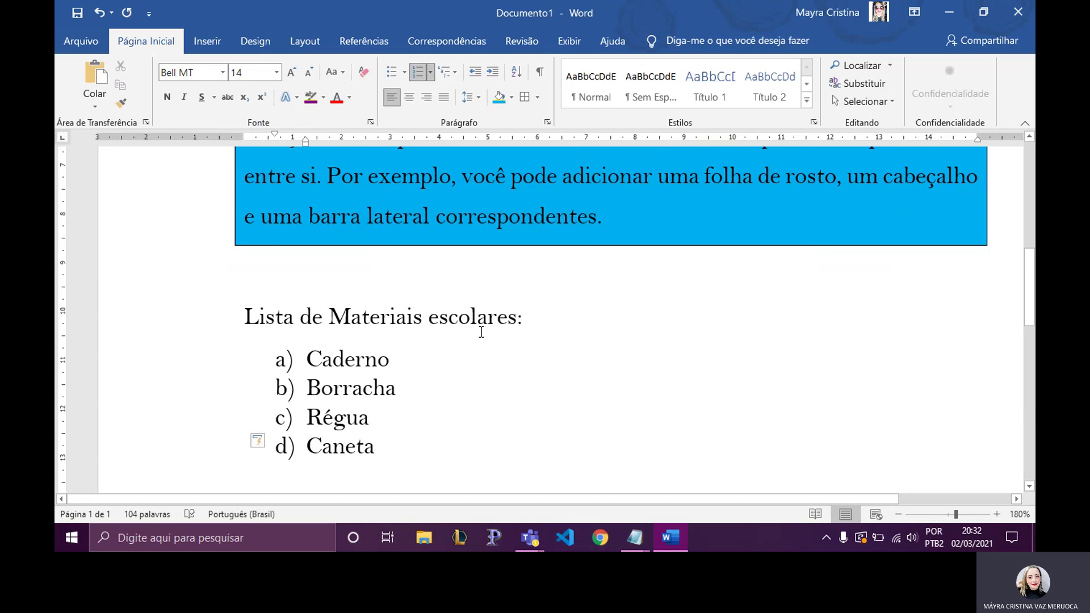
pyautogui.scroll(2, 389, 304)
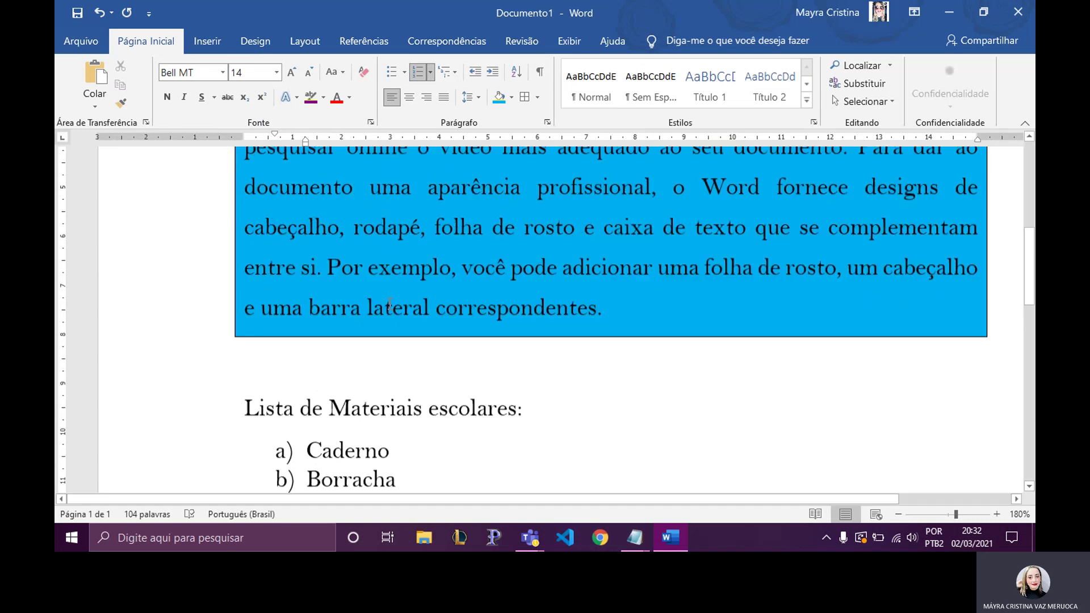
pyautogui.scroll(3, 390, 304)
pyautogui.scroll(2, 390, 304)
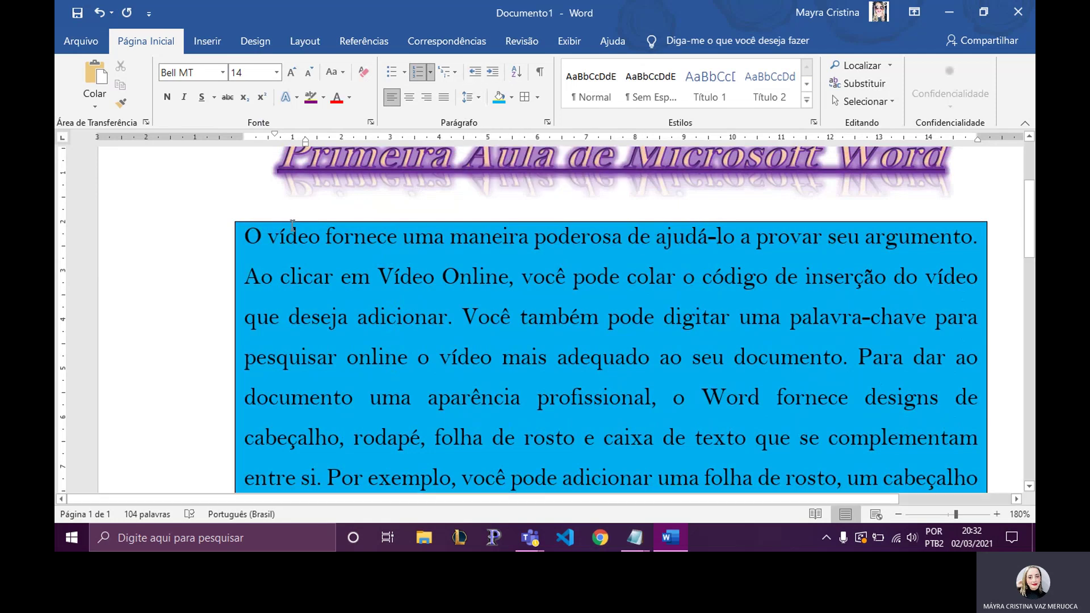
pyautogui.click(250, 238)
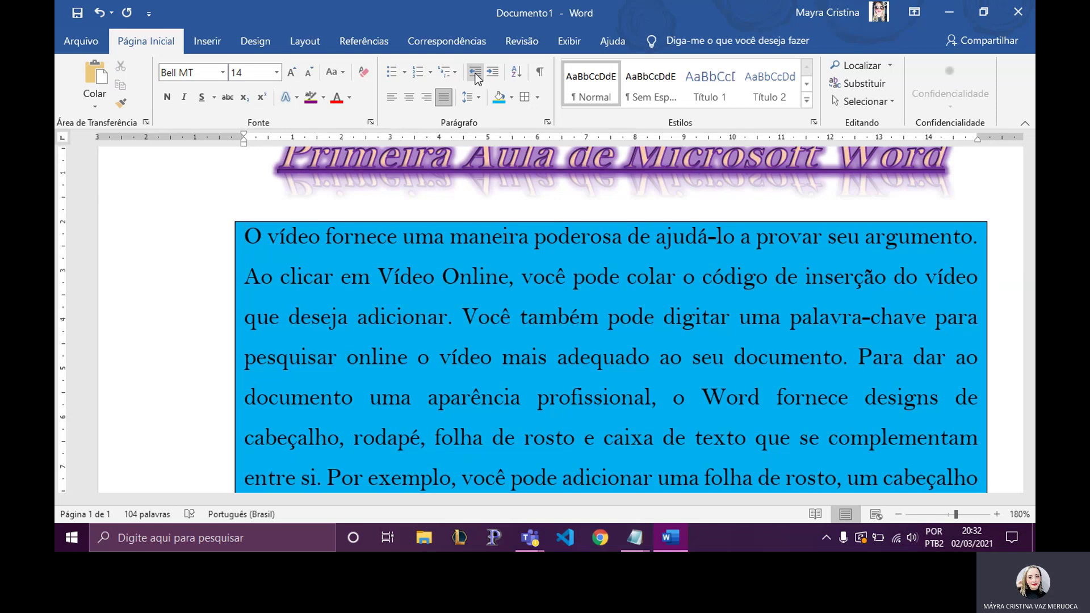
pyautogui.click(488, 70)
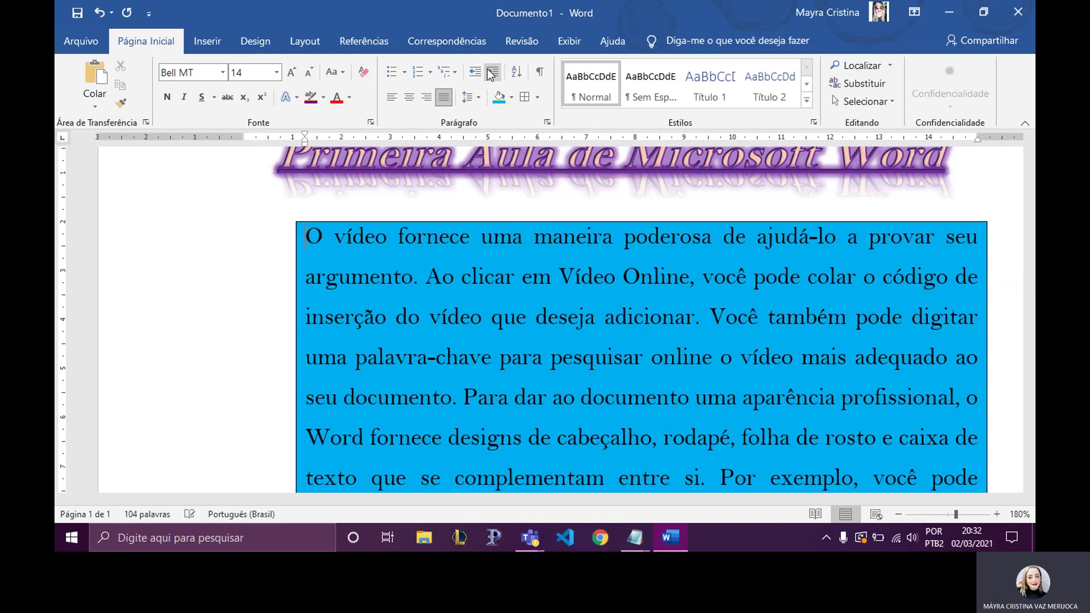
pyautogui.click(488, 71)
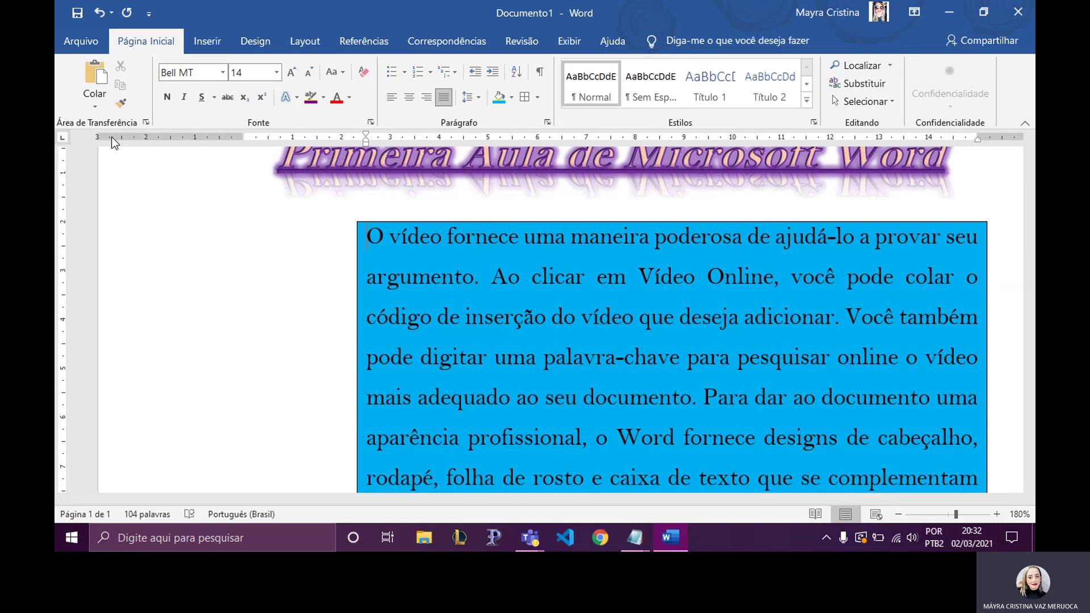
pyautogui.click(493, 76)
pyautogui.click(474, 74)
pyautogui.click(474, 77)
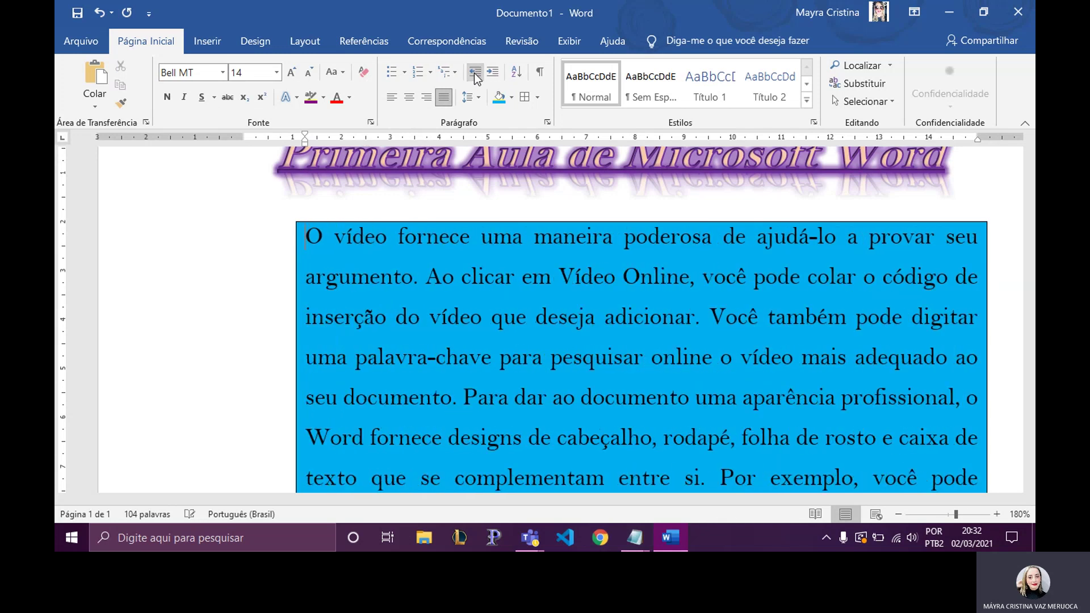
pyautogui.click(475, 77)
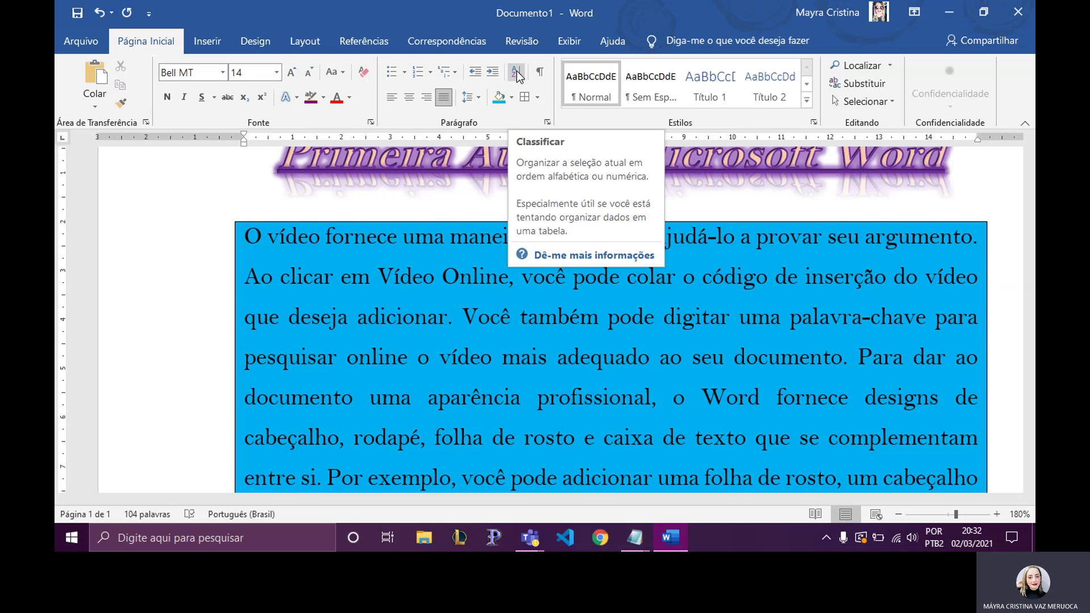
pyautogui.scroll(-3, 537, 317)
pyautogui.scroll(-5, 538, 316)
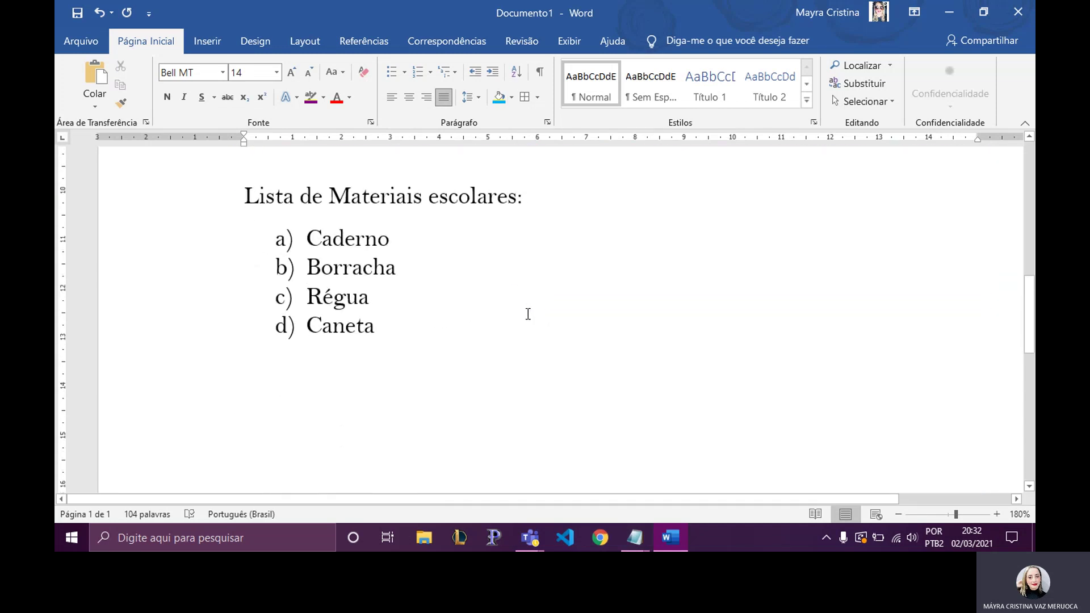
pyautogui.scroll(2, 528, 311)
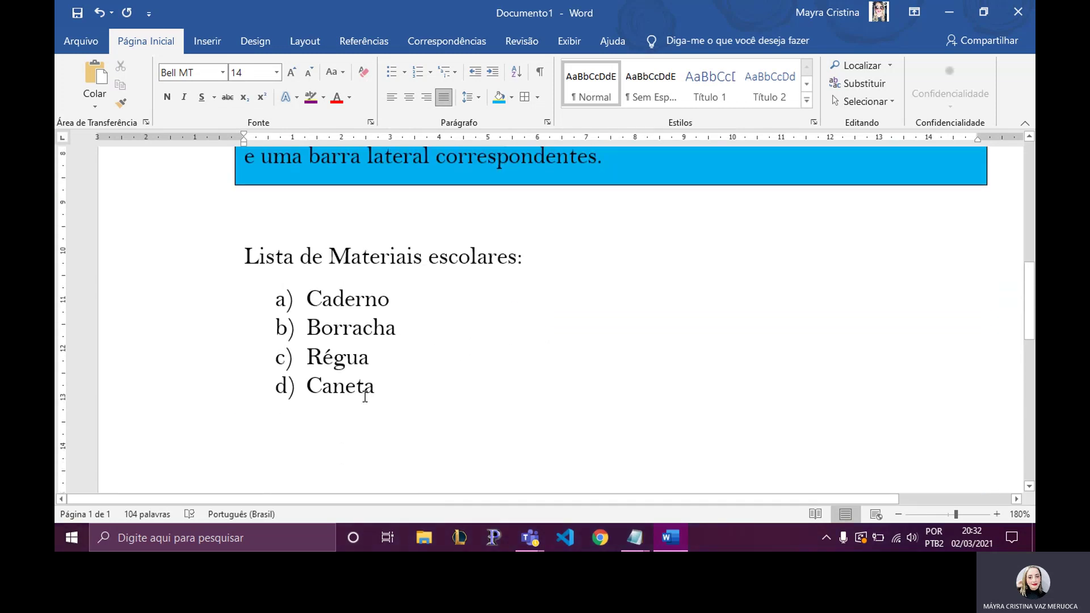
# Give the materials list red star bullets and sort it ascending: Borracha, Caderno, Caneta, Régua.
pyautogui.moveTo(380, 380)
pyautogui.mouseDown()
pyautogui.moveTo(289, 324)
pyautogui.moveTo(301, 298)
pyautogui.mouseUp()
pyautogui.click(403, 76)
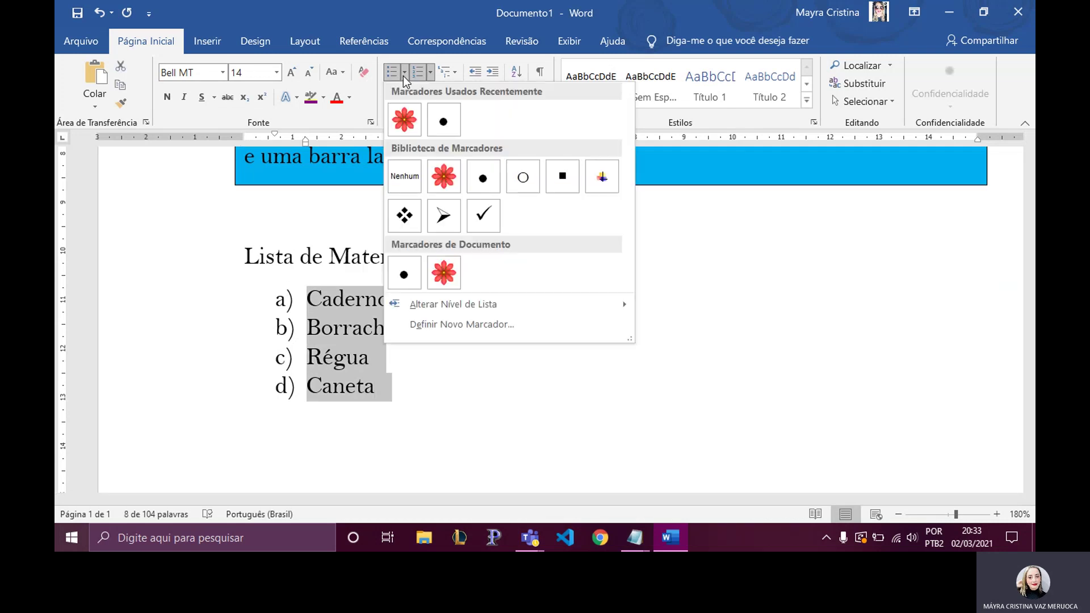
pyautogui.click(393, 118)
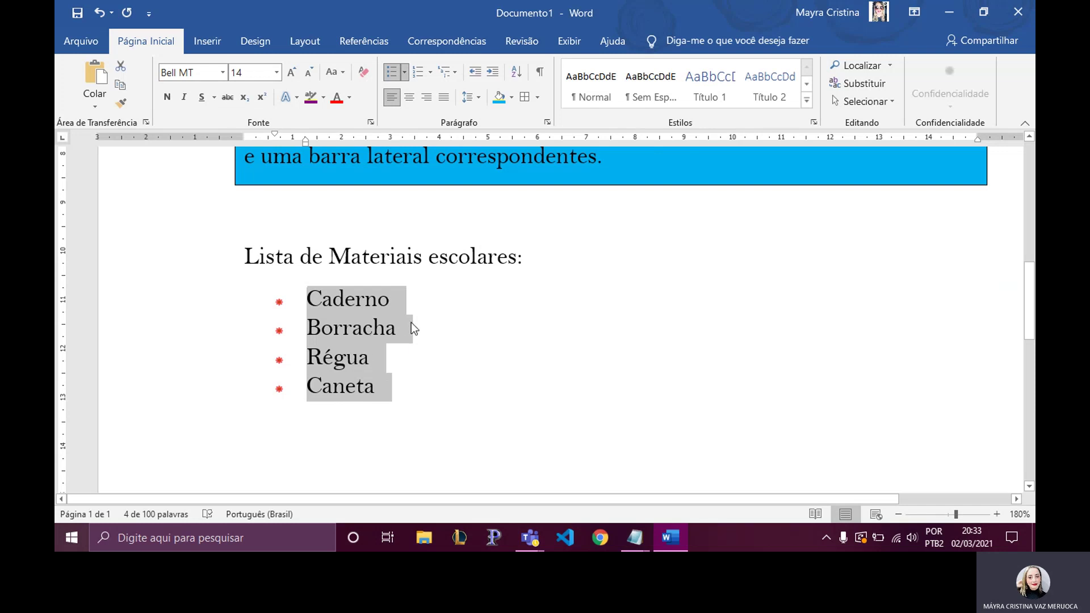
pyautogui.click(518, 72)
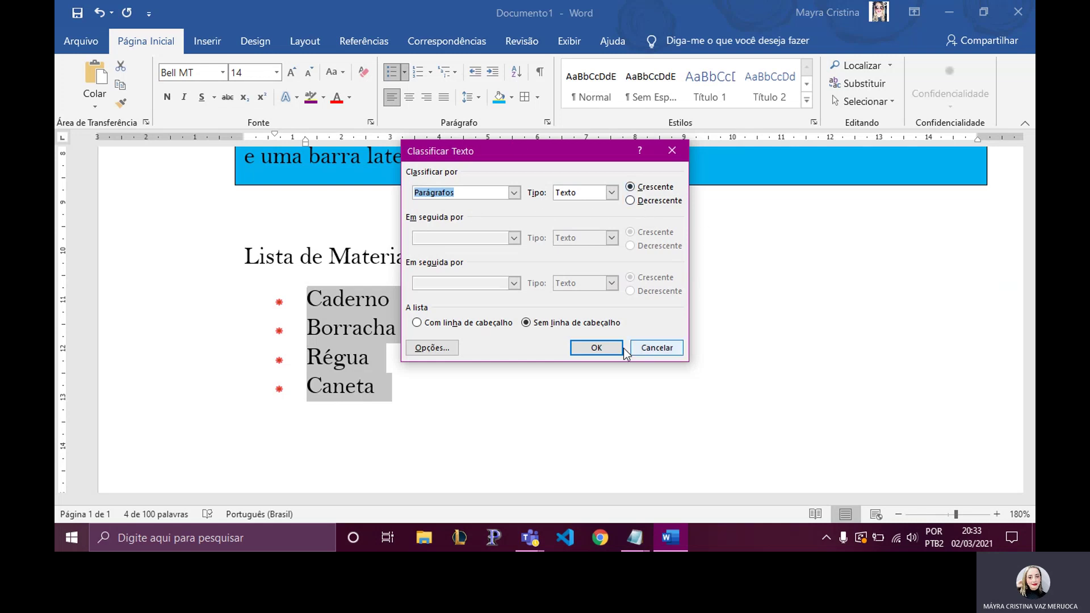
pyautogui.click(603, 348)
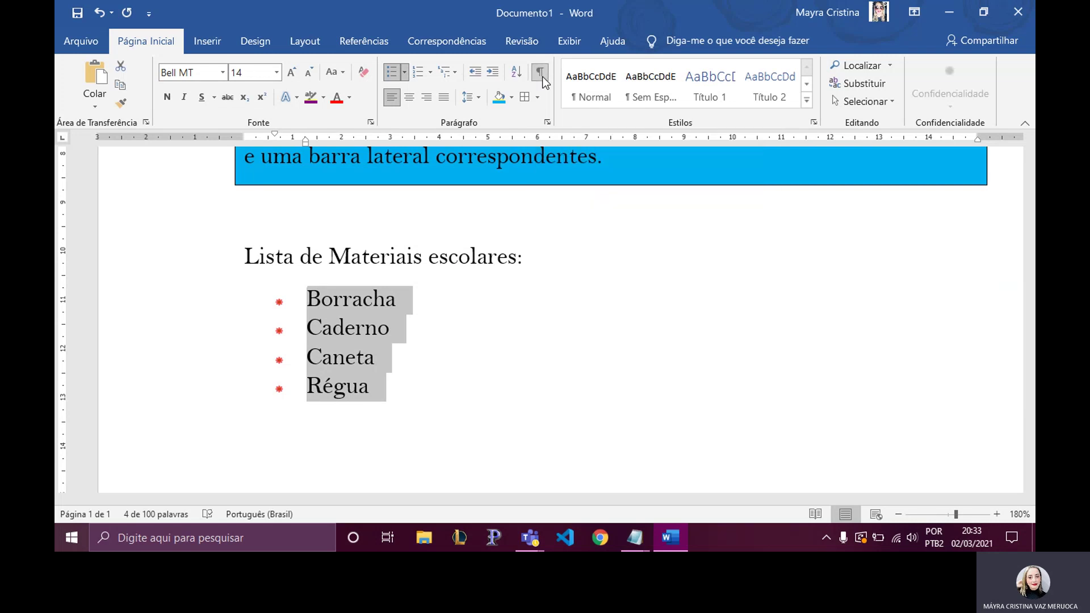
pyautogui.click(540, 73)
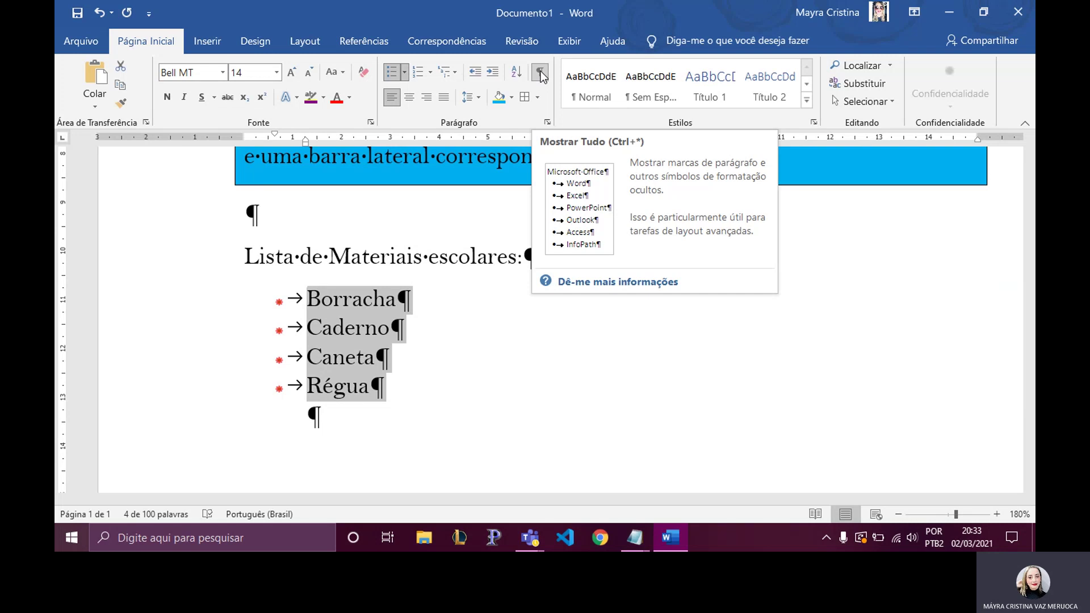
pyautogui.click(540, 74)
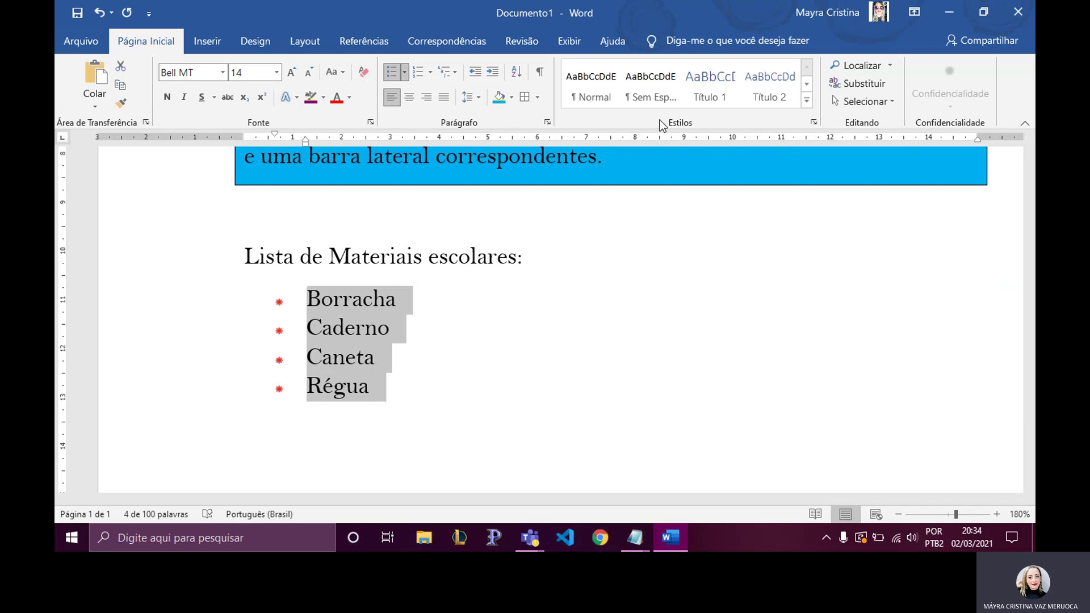
pyautogui.click(457, 340)
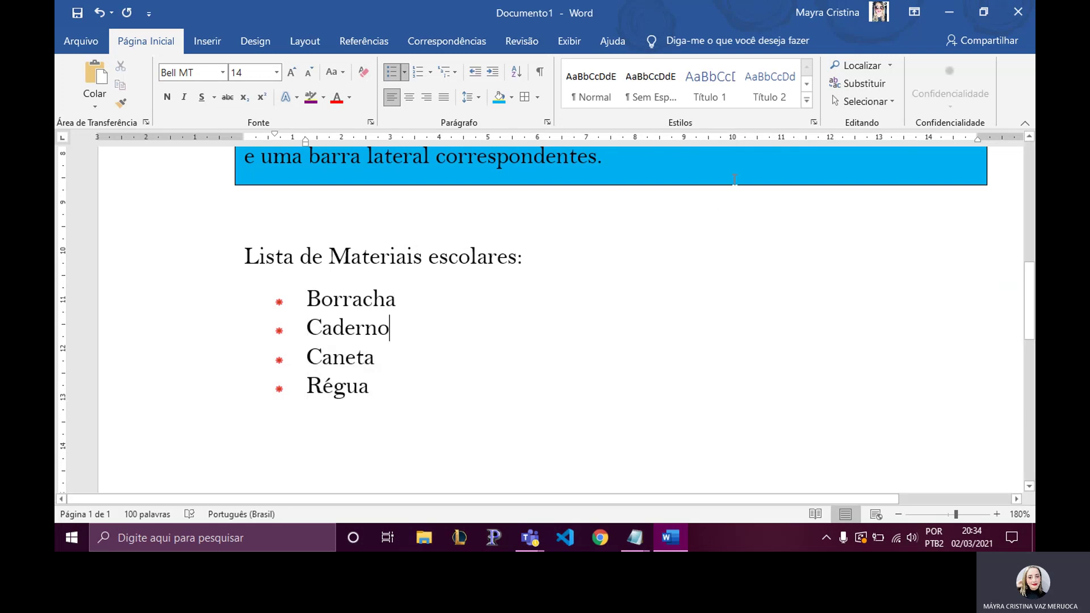
pyautogui.click(806, 105)
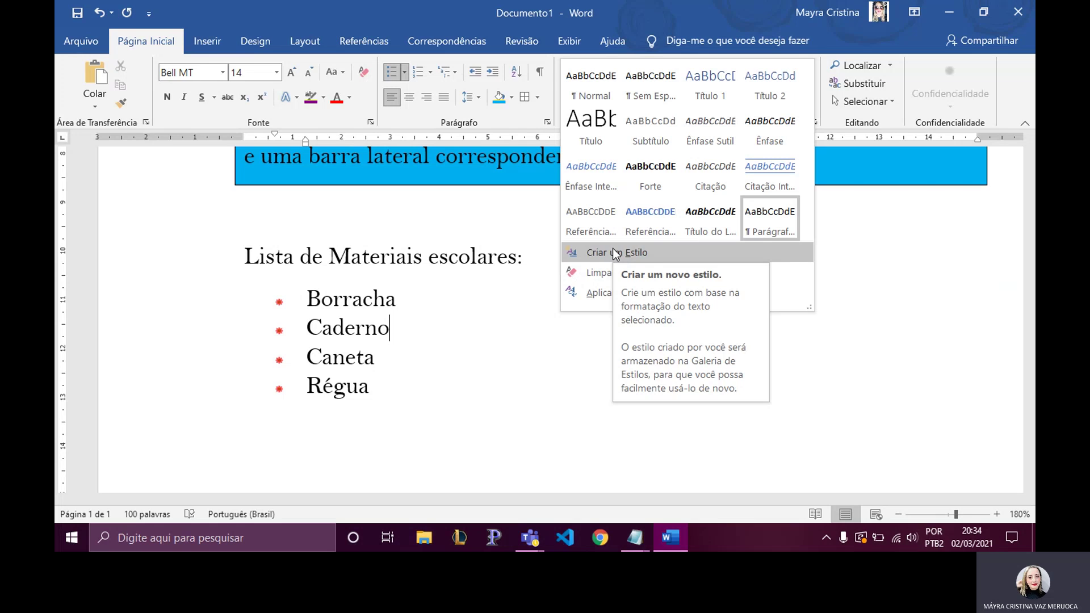
pyautogui.click(235, 281)
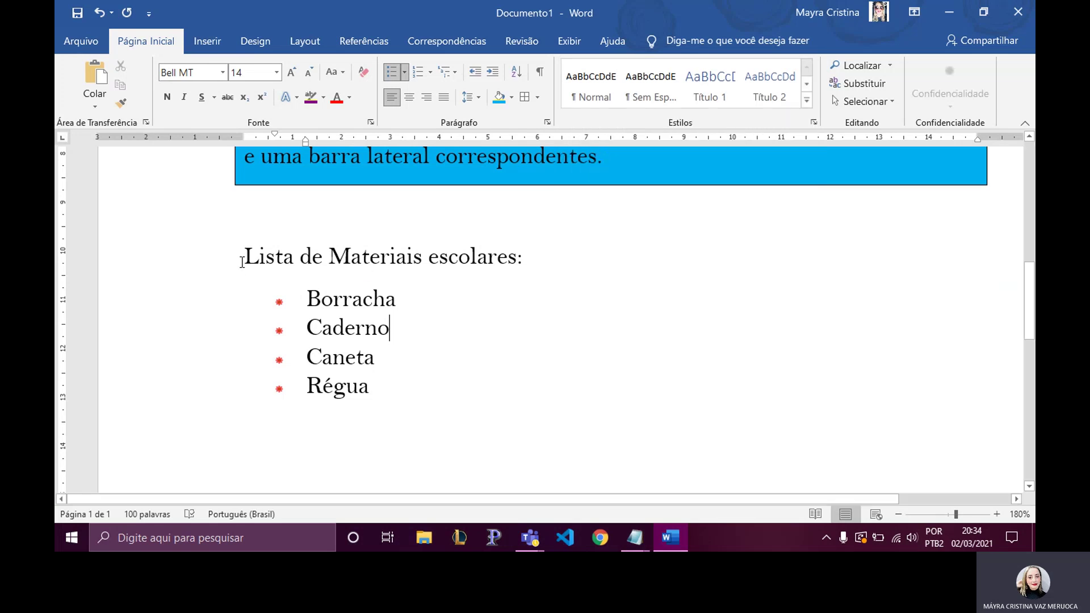
pyautogui.moveTo(242, 262); pyautogui.dragTo(550, 261)
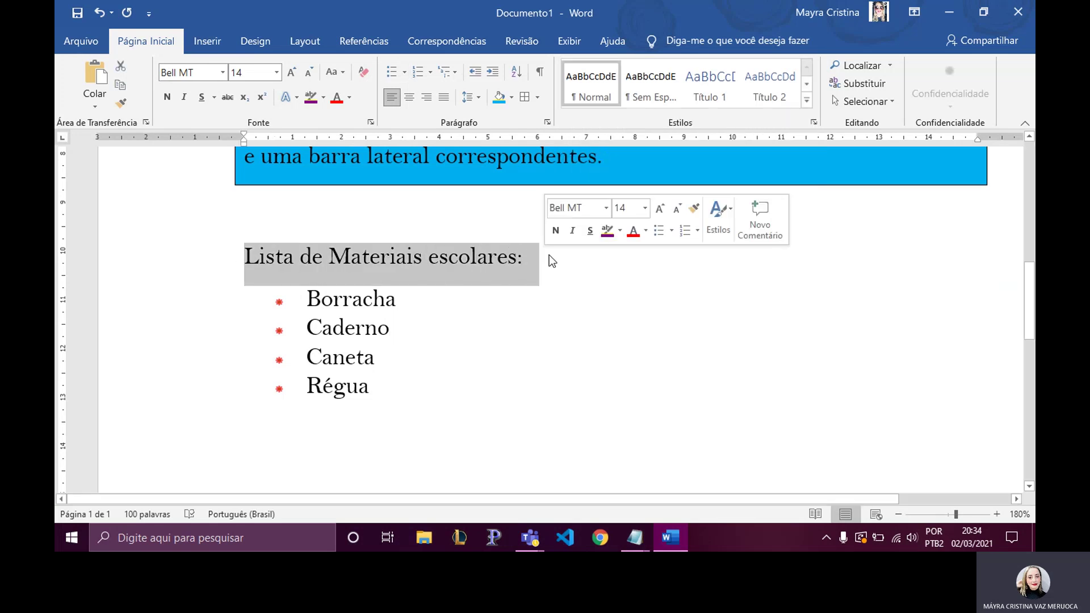
pyautogui.click(806, 100)
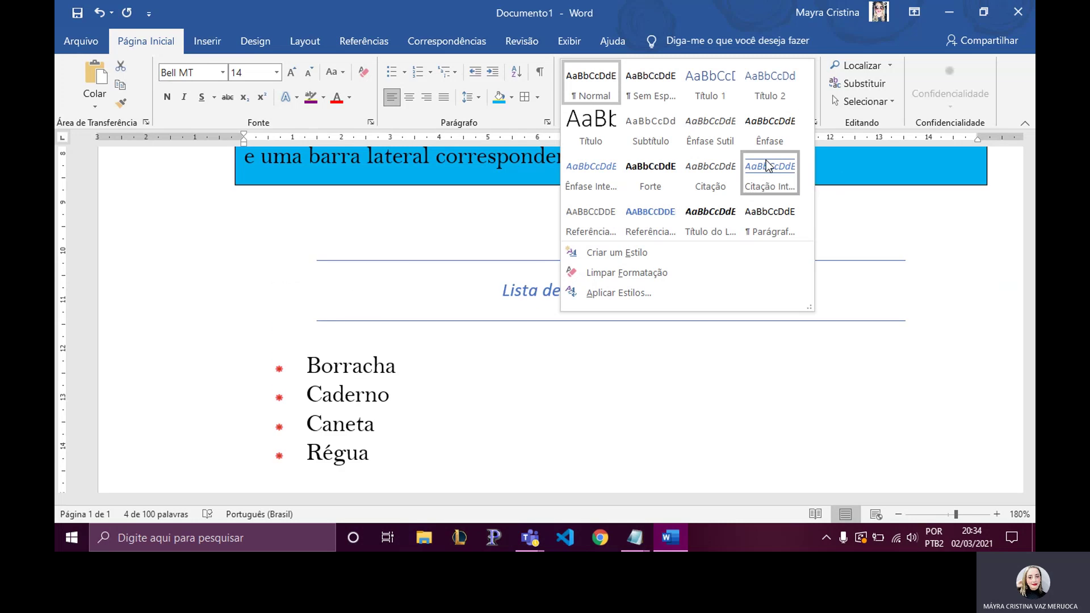
pyautogui.click(768, 166)
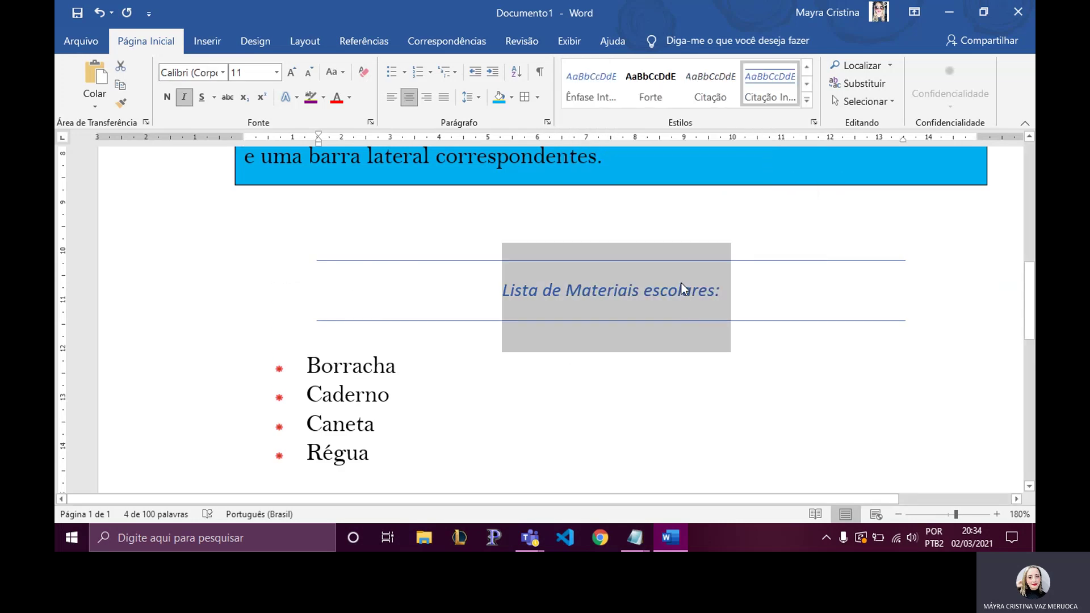
pyautogui.click(809, 102)
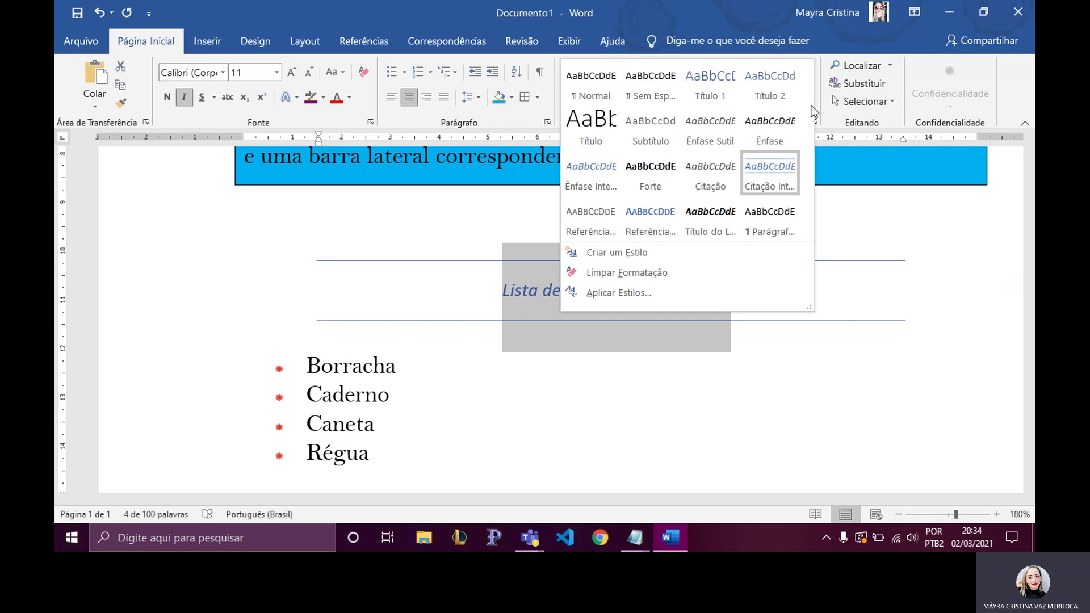
pyautogui.click(709, 88)
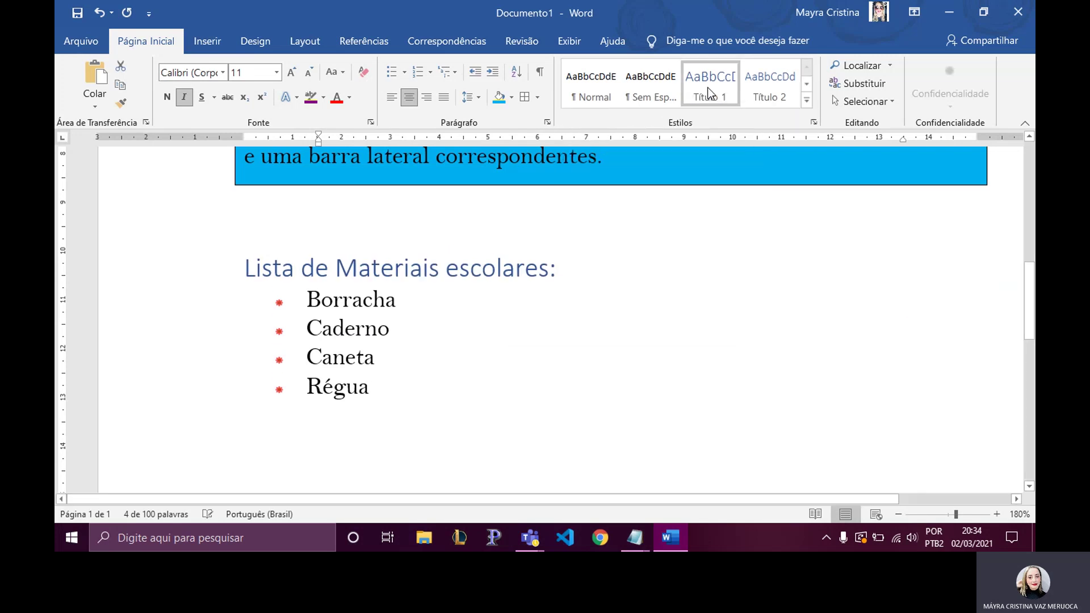
pyautogui.click(591, 266)
pyautogui.press('Return')
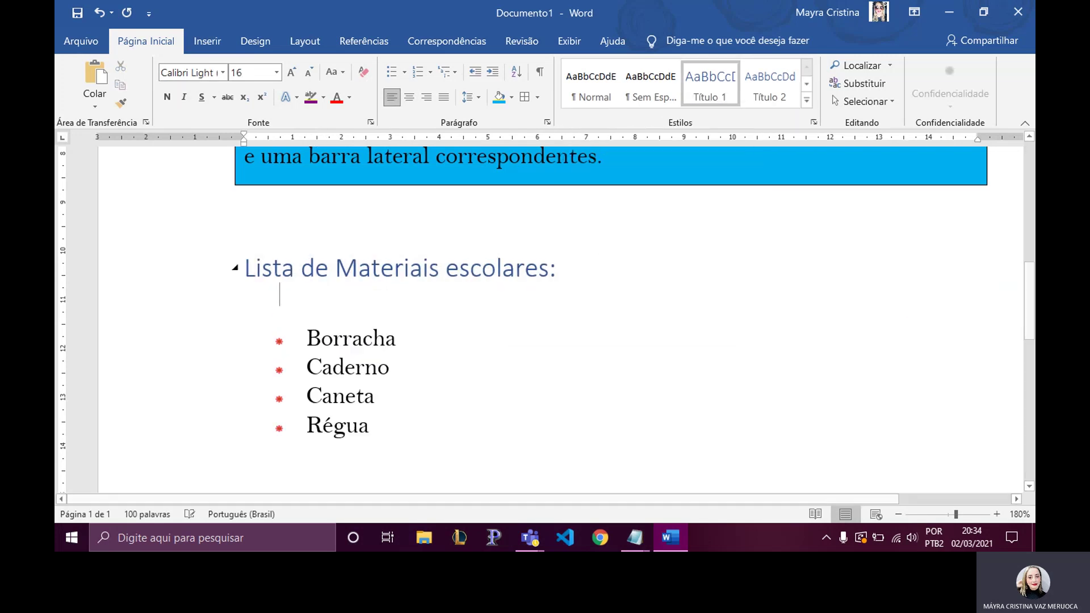
pyautogui.click(337, 268)
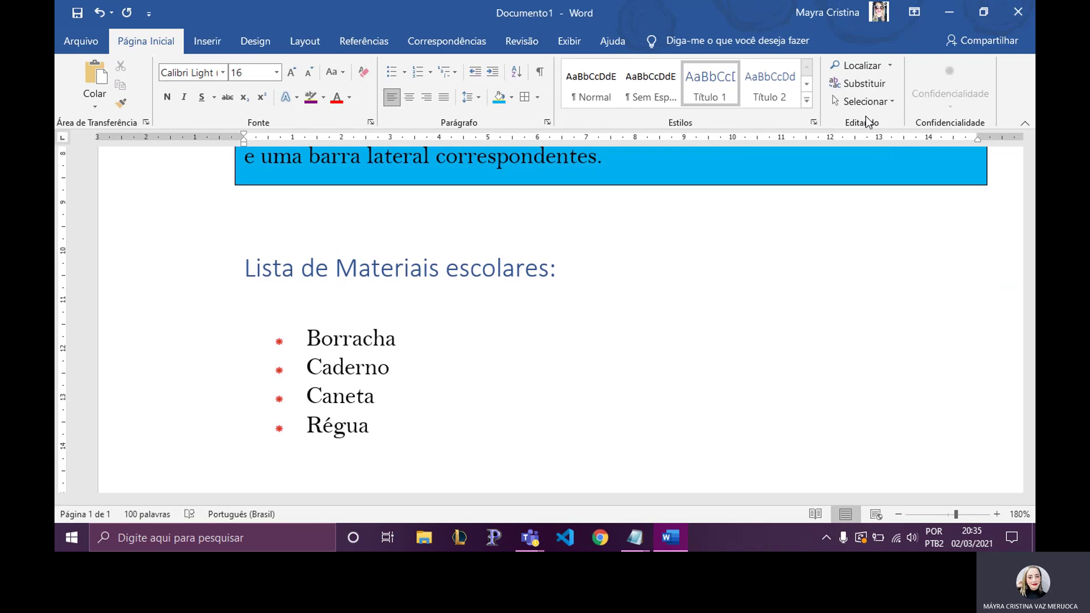
# Search the document for 'borra' and bring up Find and Replace.
pyautogui.click(853, 64)
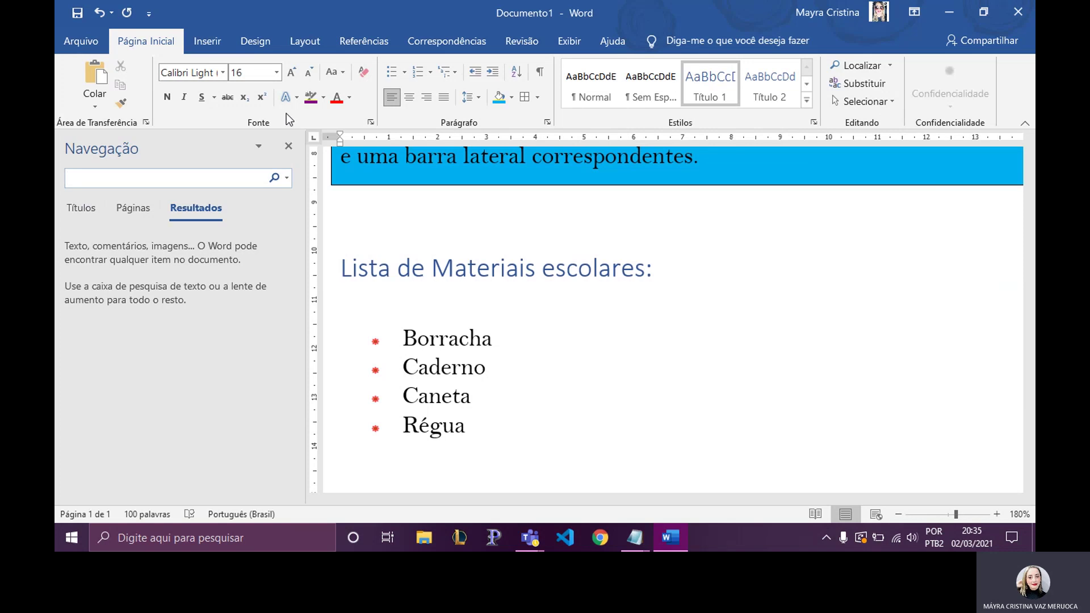
pyautogui.write('bo')
pyautogui.write('rra')
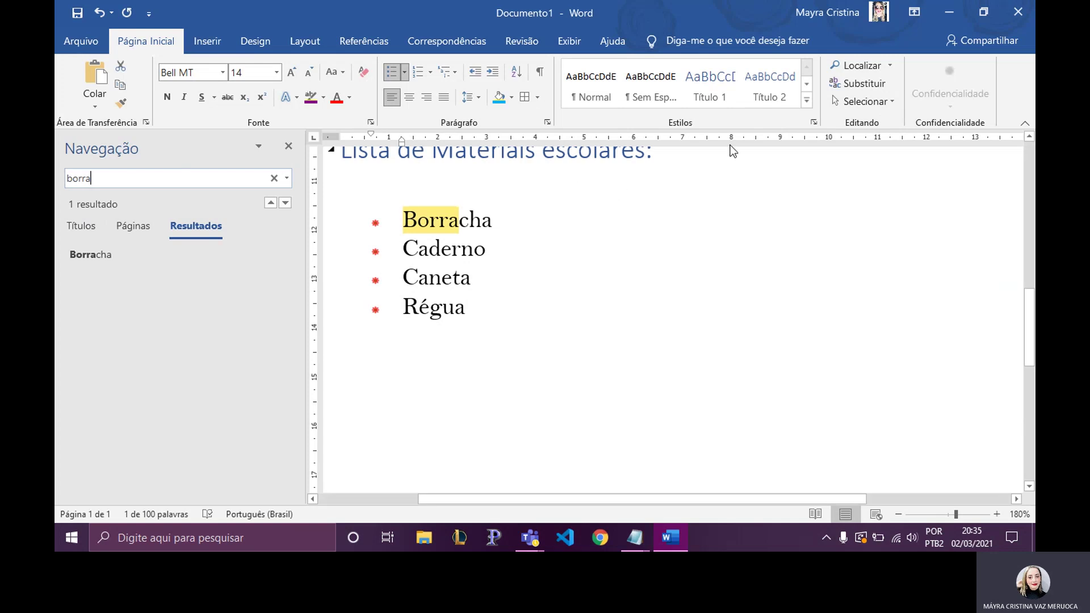
pyautogui.click(851, 84)
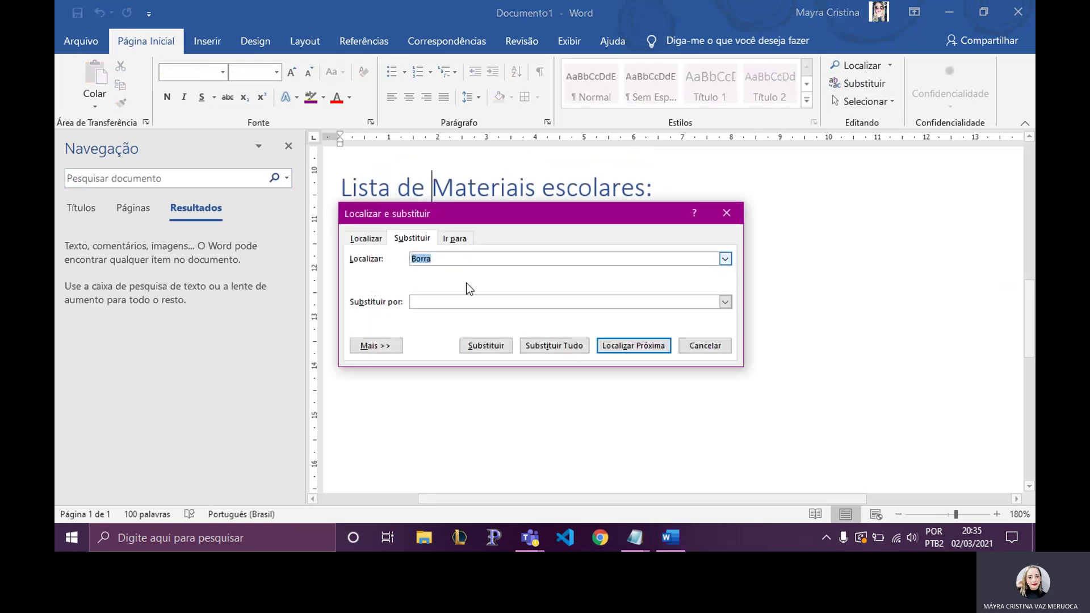
# Replace every 'Borracha' with 'Corretivo' using Replace All.
pyautogui.click(448, 263)
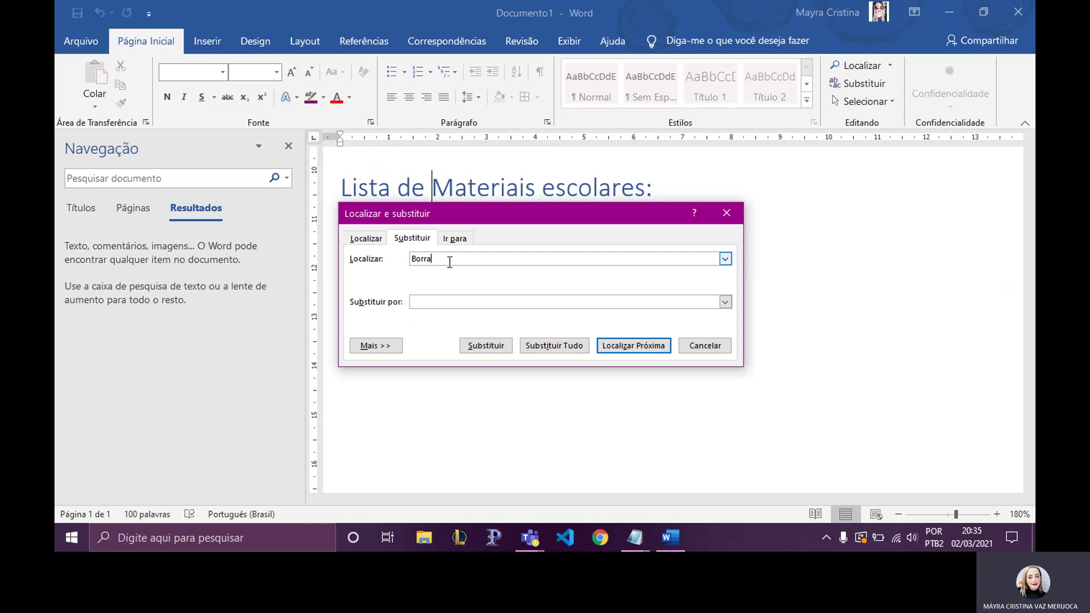
pyautogui.write('cha')
pyautogui.click(449, 302)
pyautogui.write('Corr')
pyautogui.write('etivo')
pyautogui.click(632, 345)
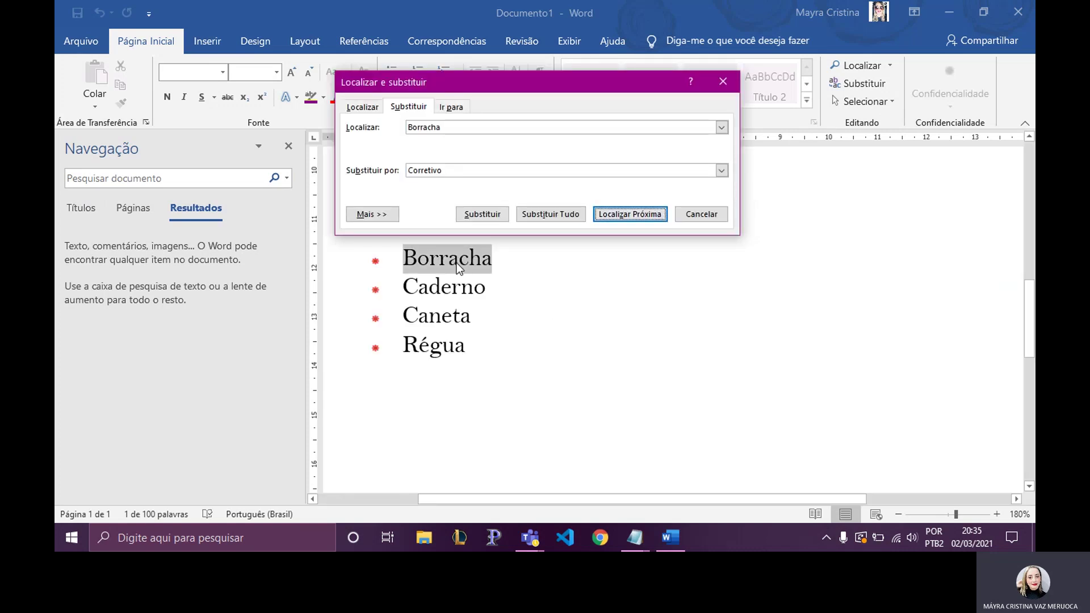
pyautogui.click(550, 217)
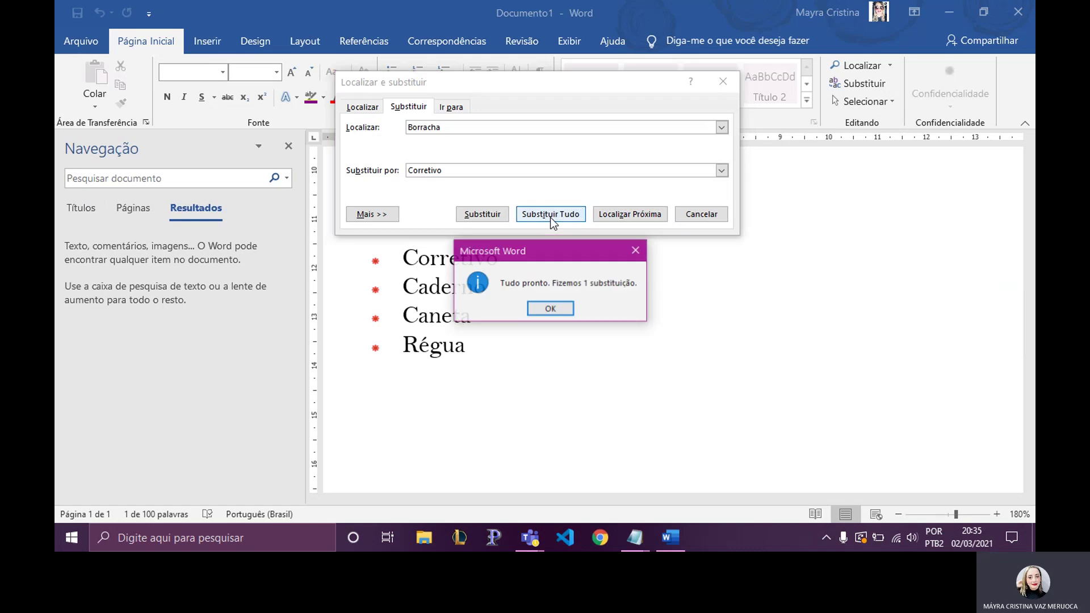
pyautogui.click(550, 308)
pyautogui.click(723, 81)
pyautogui.scroll(1, 664, 256)
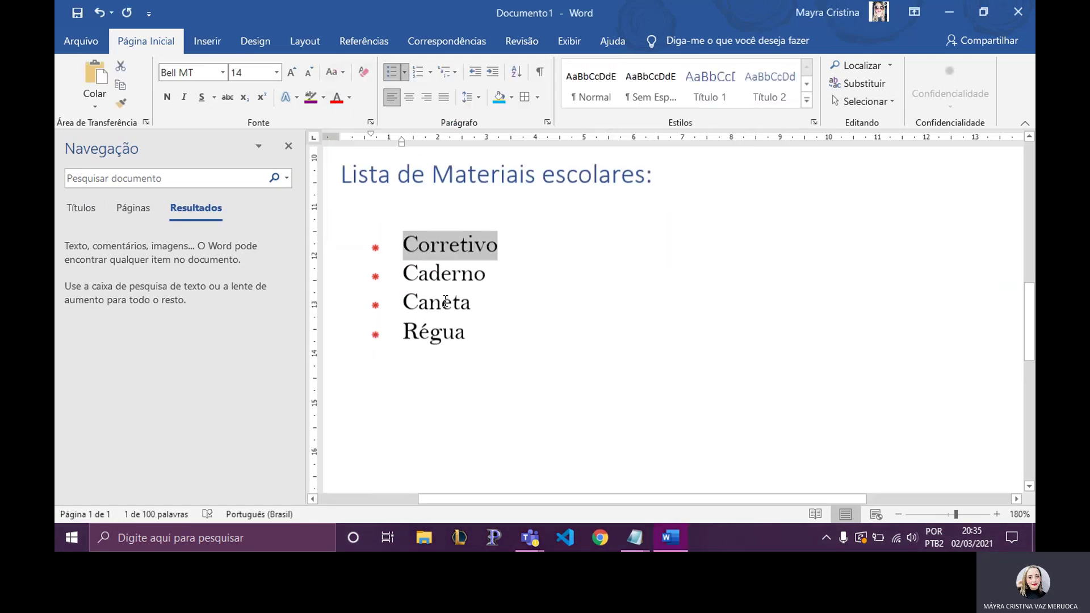
# Close the Navegação pane and scroll through the document to review the title, paragraph and list.
pyautogui.click(288, 149)
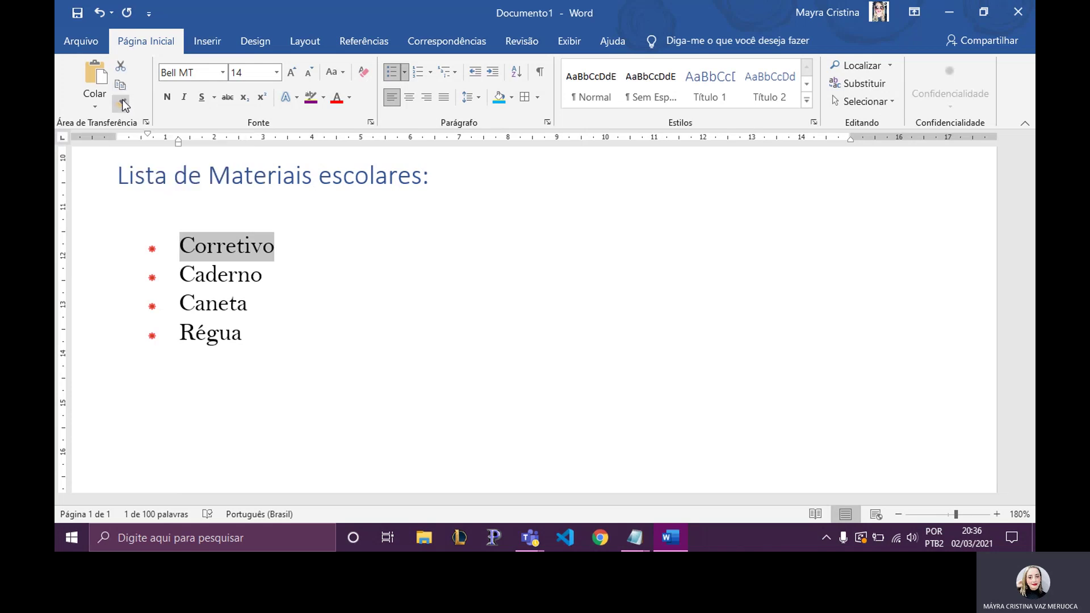
pyautogui.click(477, 316)
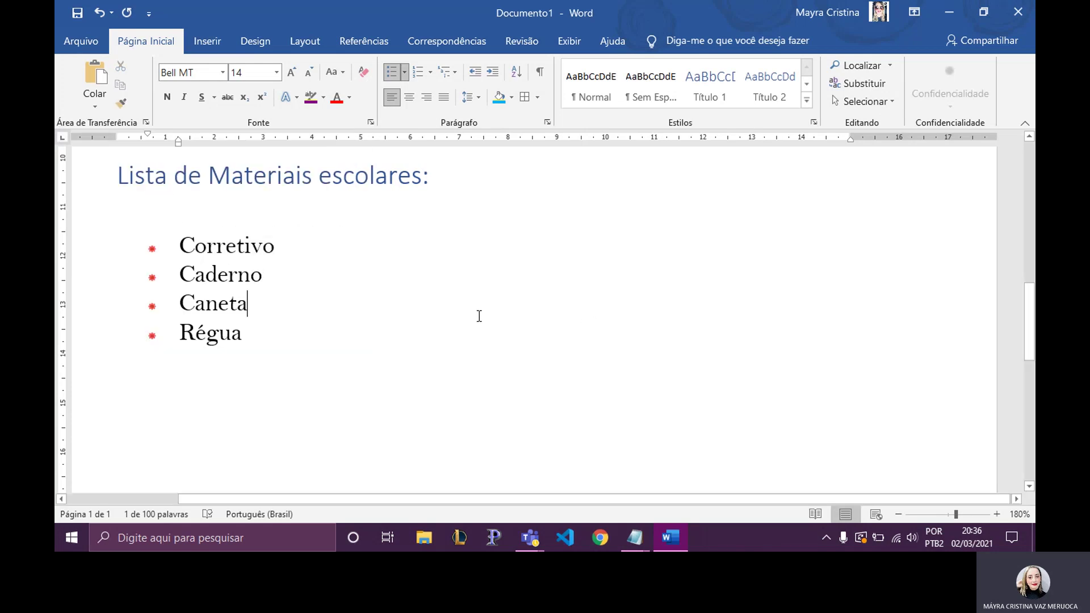
pyautogui.scroll(2, 455, 321)
pyautogui.scroll(3, 456, 322)
pyautogui.scroll(2, 456, 321)
pyautogui.scroll(3, 456, 322)
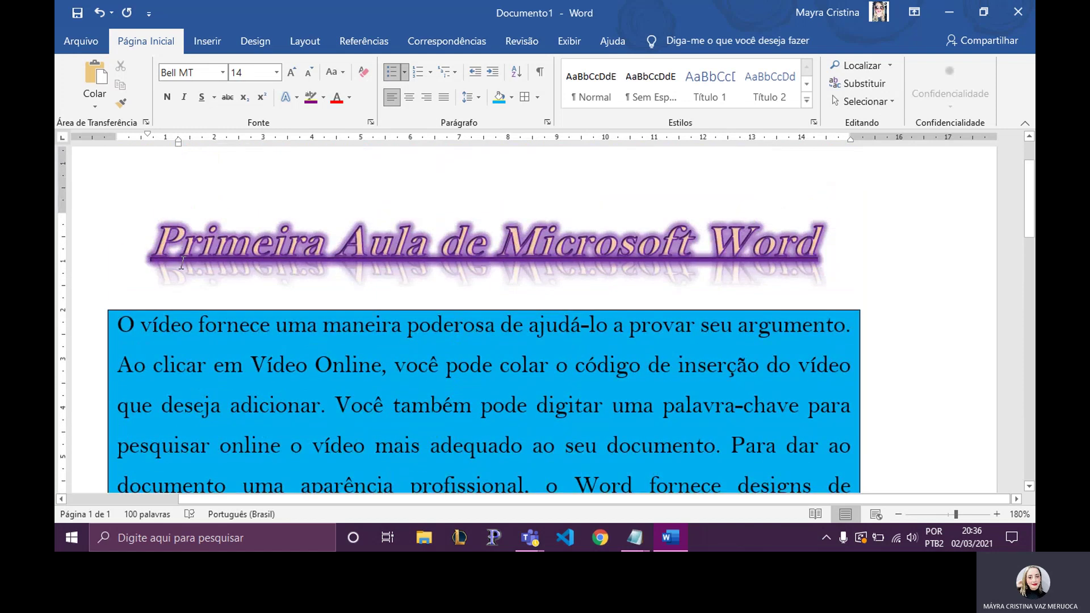
pyautogui.scroll(-2, 182, 262)
pyautogui.scroll(-4, 176, 260)
pyautogui.scroll(-2, 164, 256)
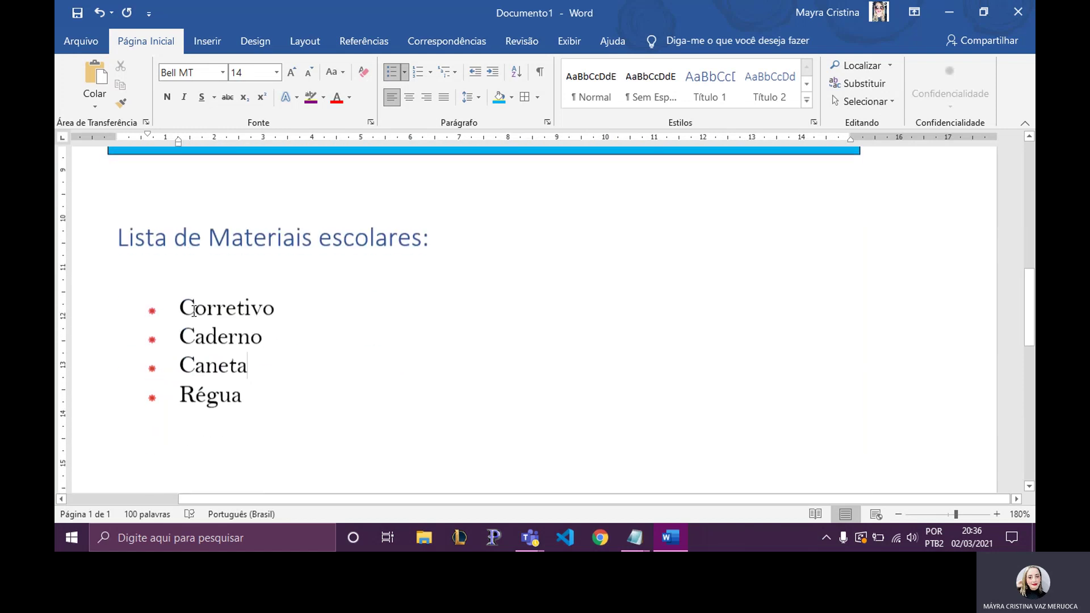
pyautogui.scroll(3, 171, 272)
pyautogui.scroll(3, 193, 302)
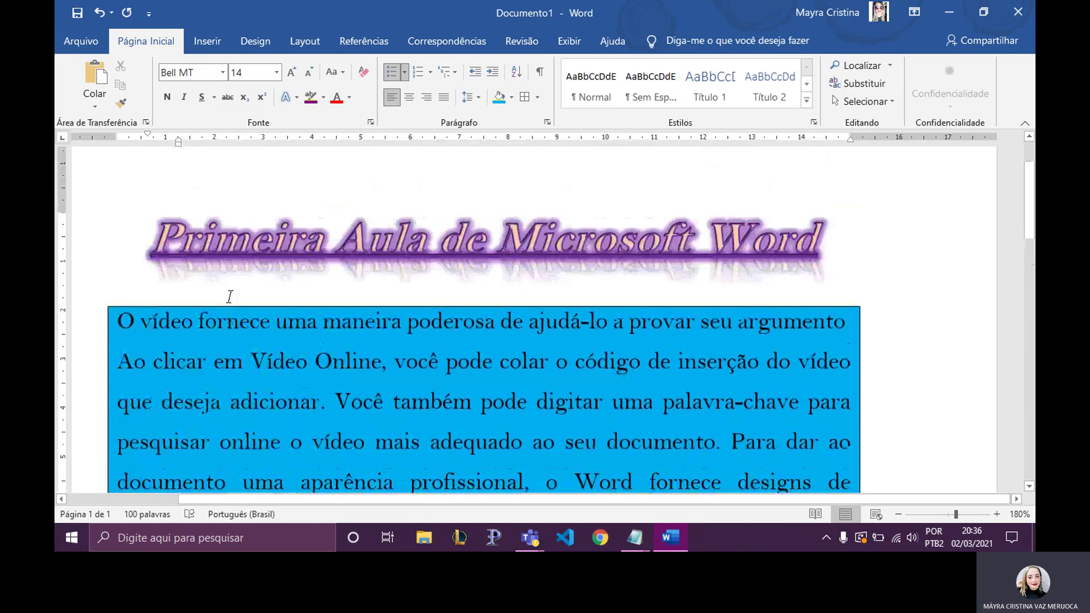
pyautogui.scroll(1, 226, 292)
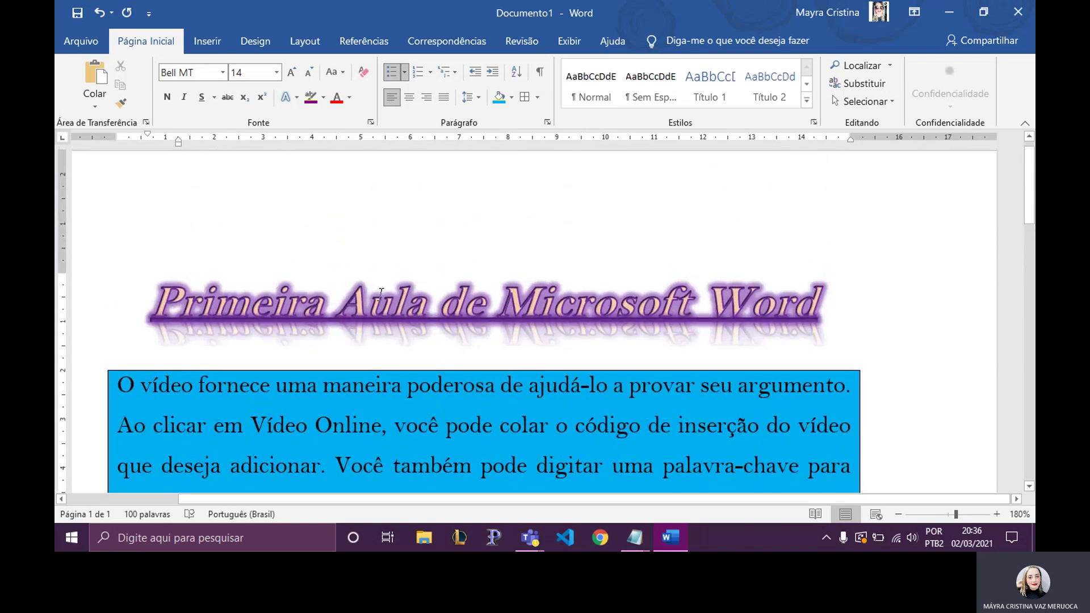
# Format-paint the title onto the list heading, then undo it and reset the heading to Normal.
pyautogui.moveTo(153, 291); pyautogui.dragTo(829, 296)
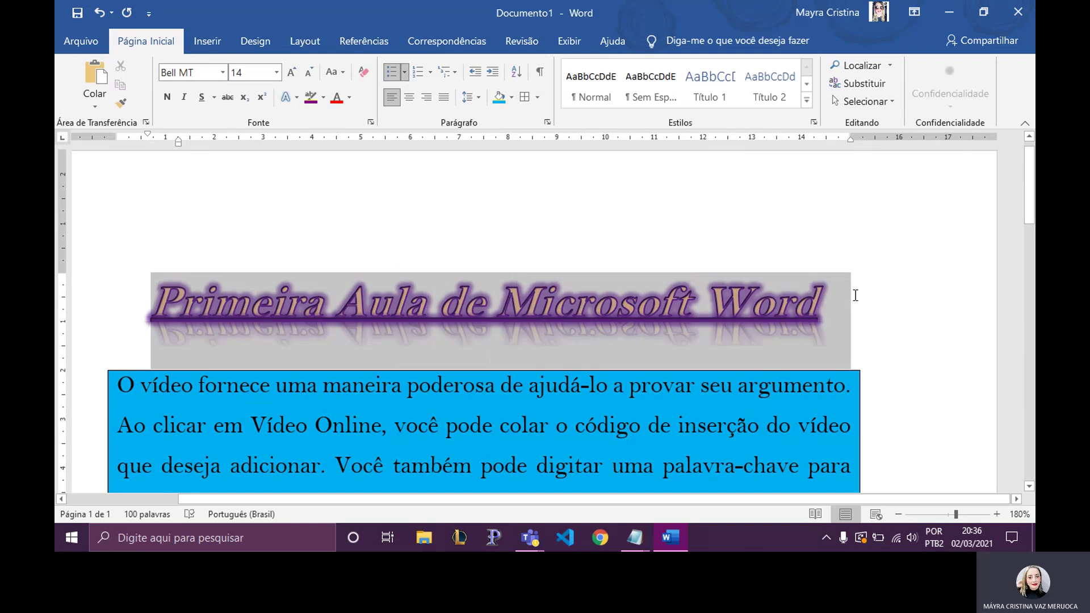
pyautogui.click(121, 104)
pyautogui.scroll(-2, 196, 279)
pyautogui.scroll(-5, 195, 279)
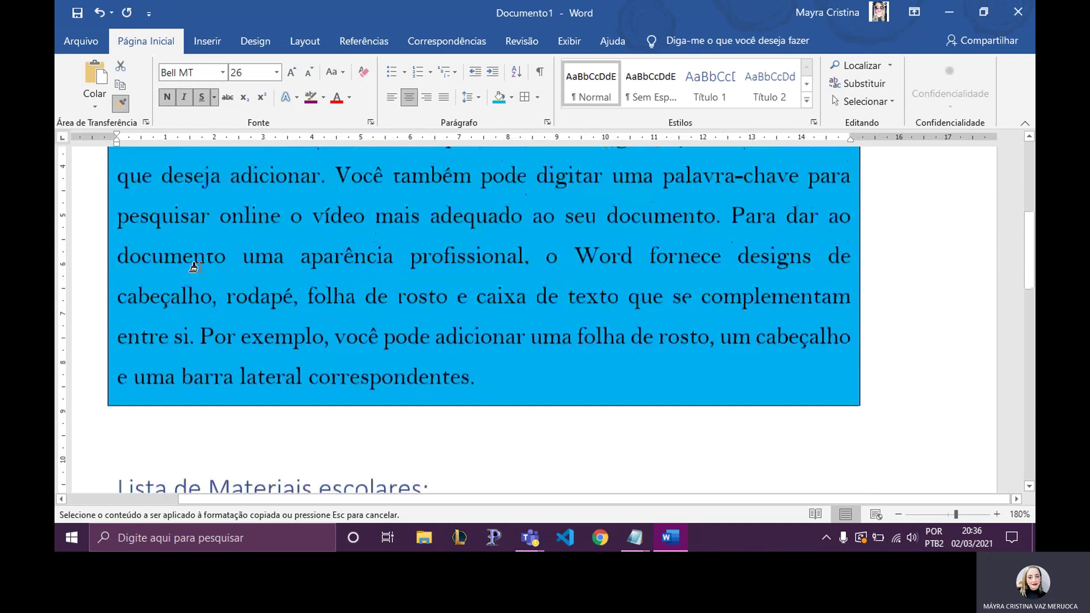
pyautogui.scroll(-4, 196, 280)
pyautogui.moveTo(111, 295); pyautogui.dragTo(451, 300)
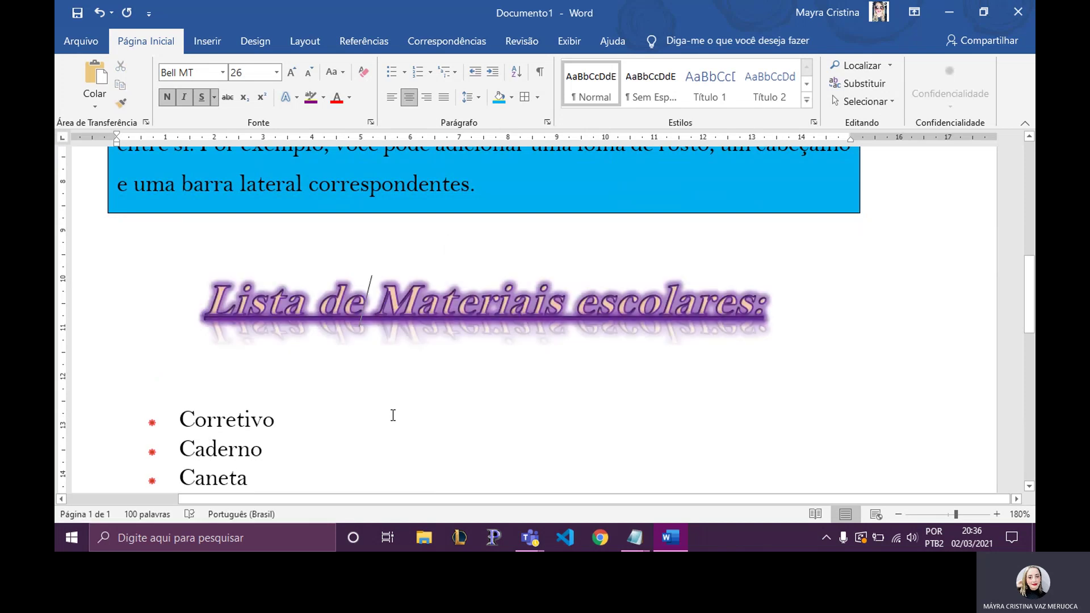
pyautogui.hotkey('ctrl', 'z')
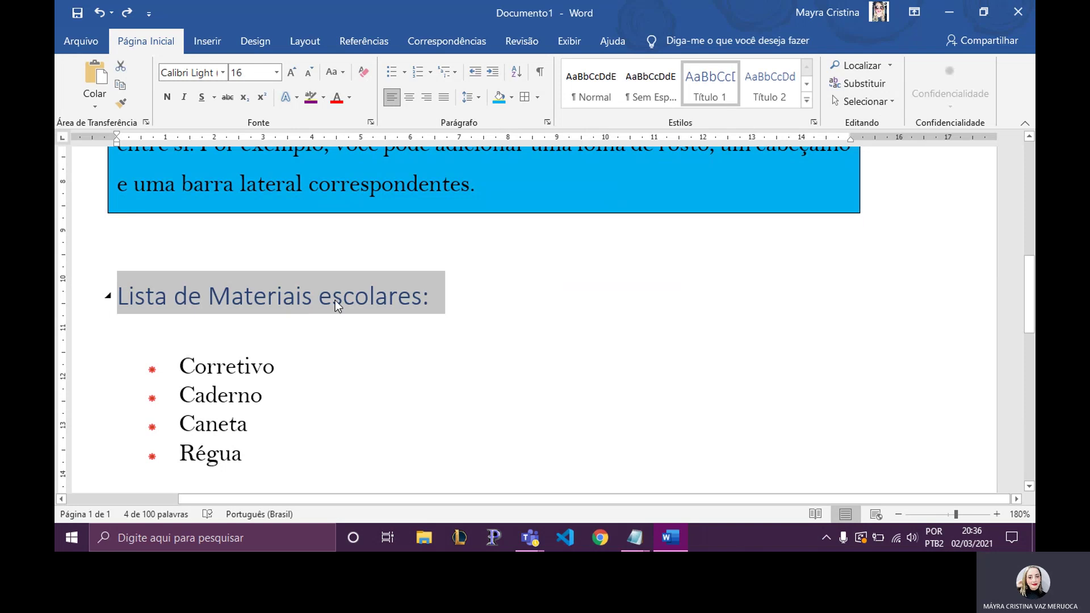
pyautogui.click(363, 71)
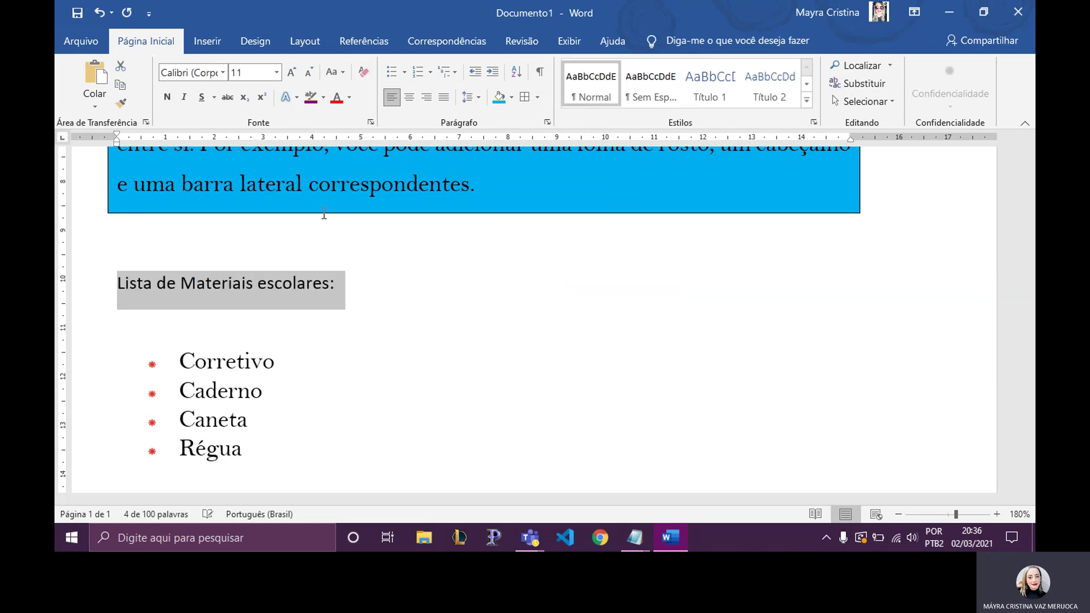
pyautogui.click(358, 296)
pyautogui.scroll(5, 350, 295)
pyautogui.scroll(5, 363, 301)
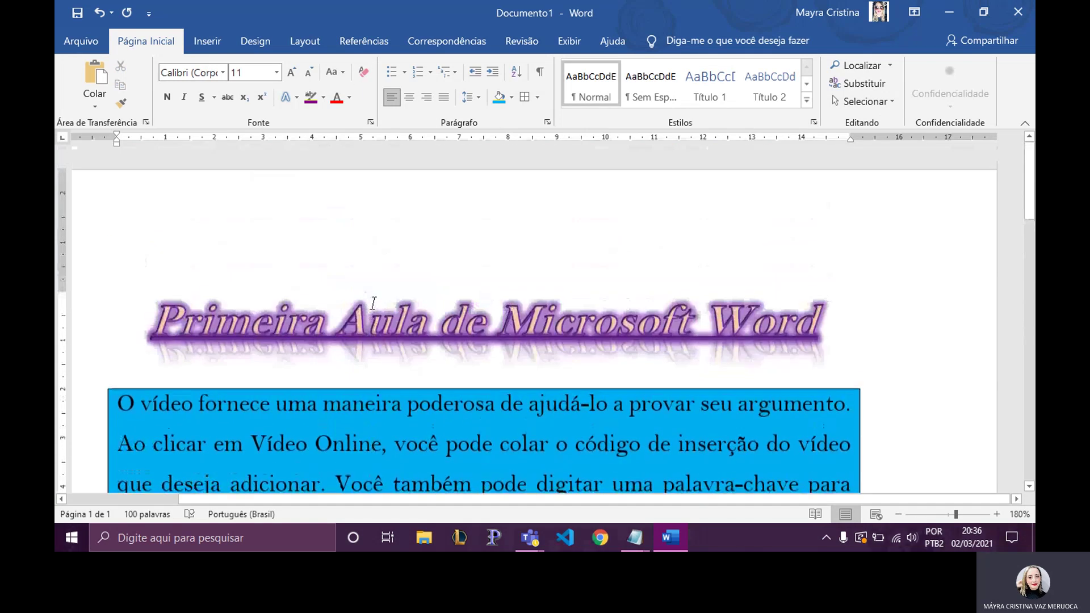
# Copy the WordArt title's formatting onto 'Lista de Materiais escolares:' with Format Painter.
pyautogui.moveTo(151, 317); pyautogui.dragTo(878, 319)
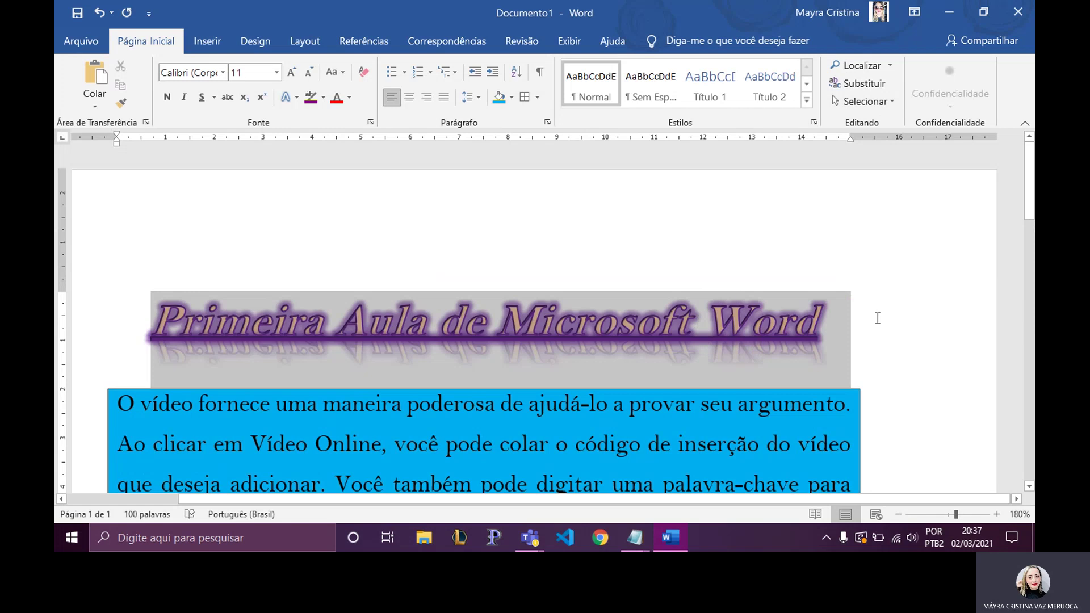
pyautogui.click(126, 103)
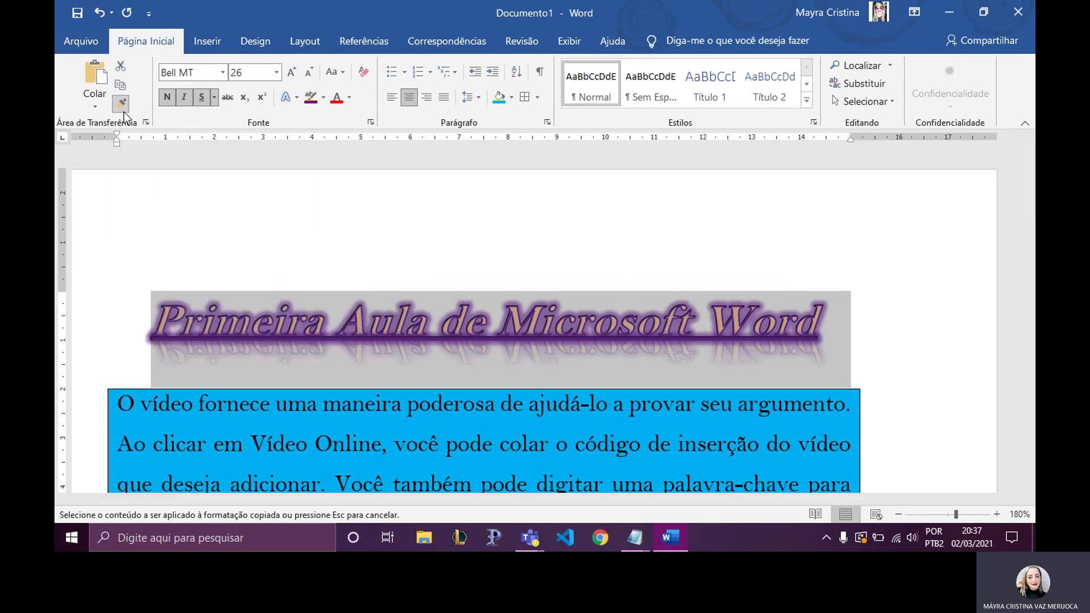
pyautogui.scroll(-2, 268, 300)
pyautogui.scroll(-3, 275, 311)
pyautogui.scroll(-3, 278, 303)
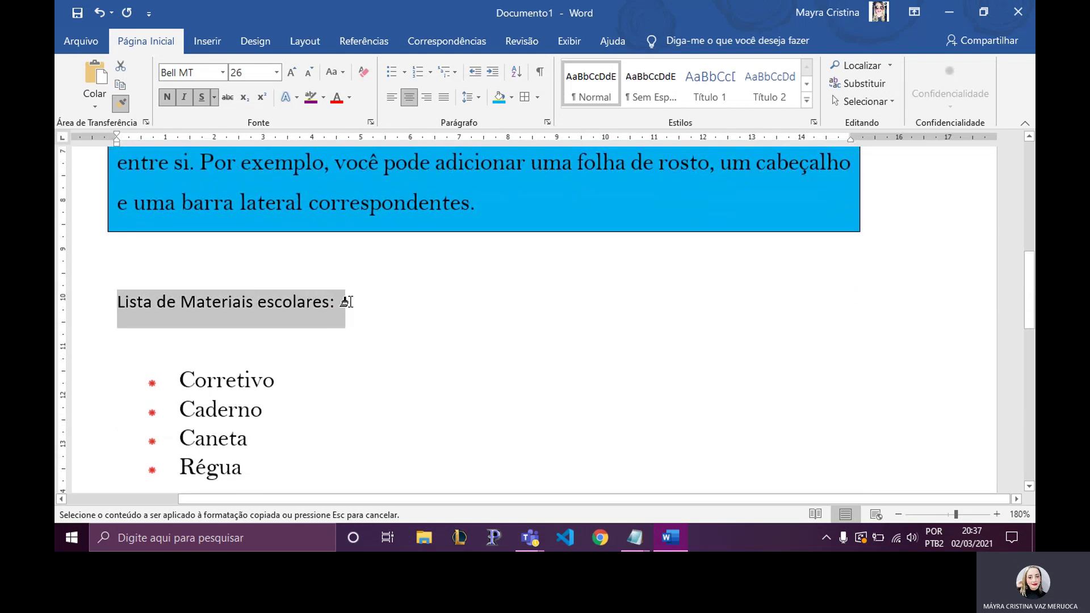
pyautogui.moveTo(114, 297); pyautogui.dragTo(349, 302)
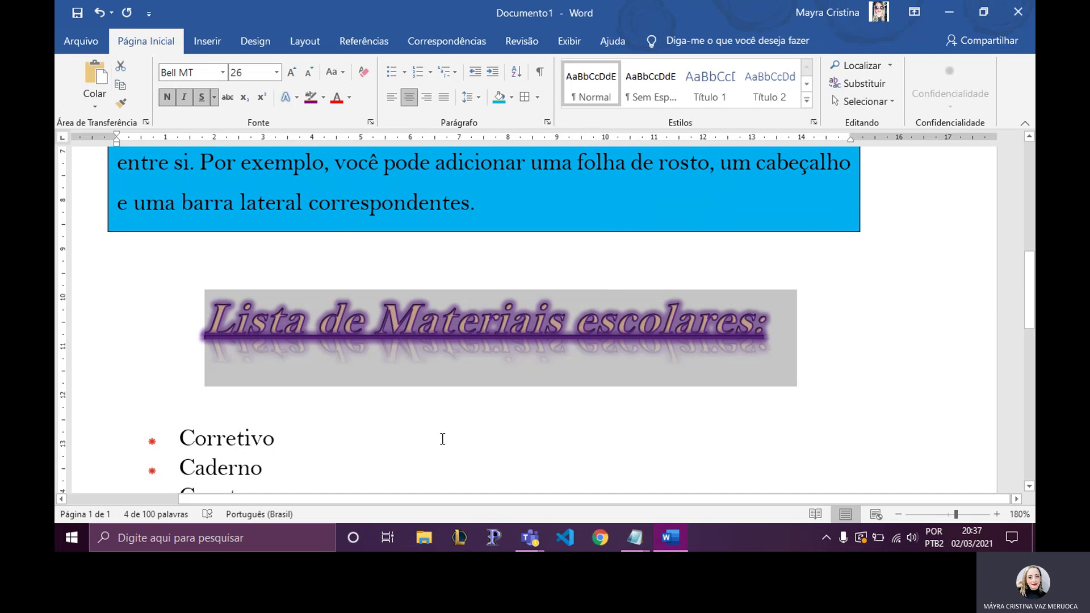
pyautogui.scroll(-1, 442, 439)
pyautogui.scroll(-1, 441, 439)
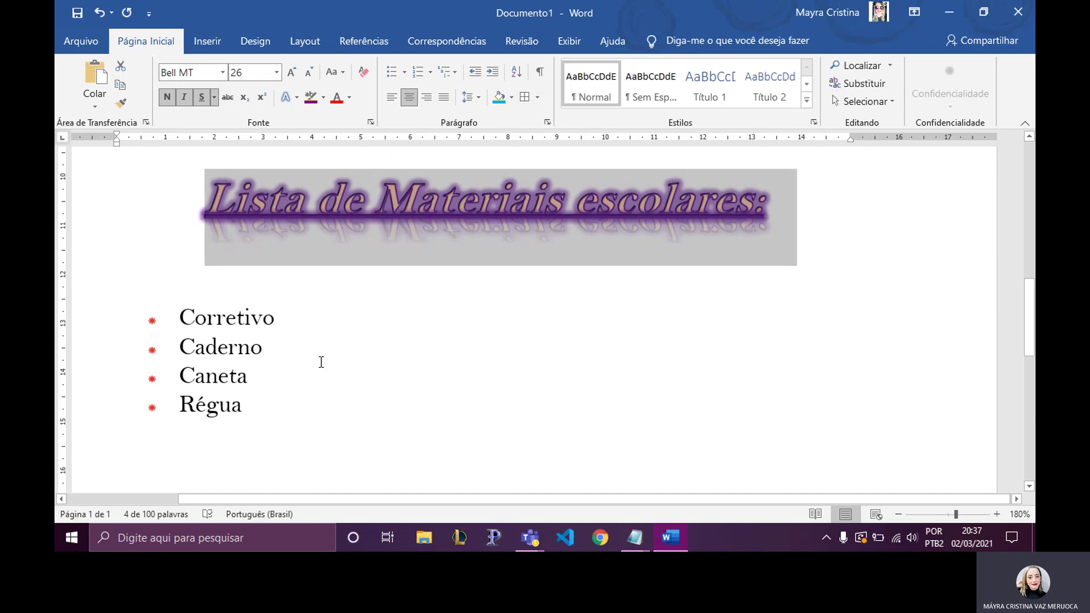
# Add a second Corretivo as a new bullet after Régua.
pyautogui.moveTo(181, 316); pyautogui.dragTo(295, 325)
pyautogui.hotkey('ctrl', 'c')
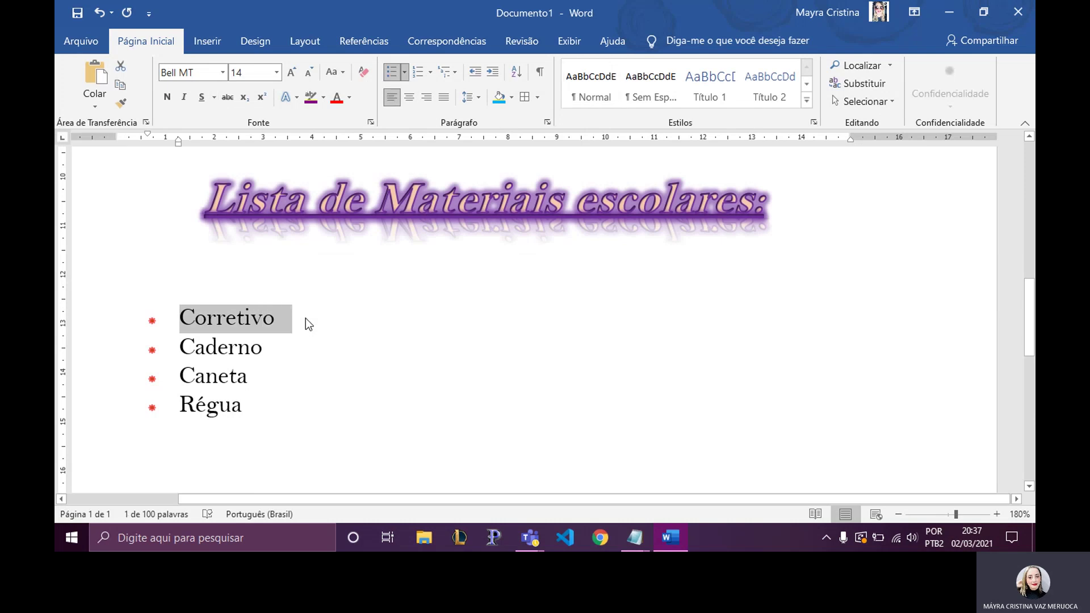
pyautogui.click(278, 415)
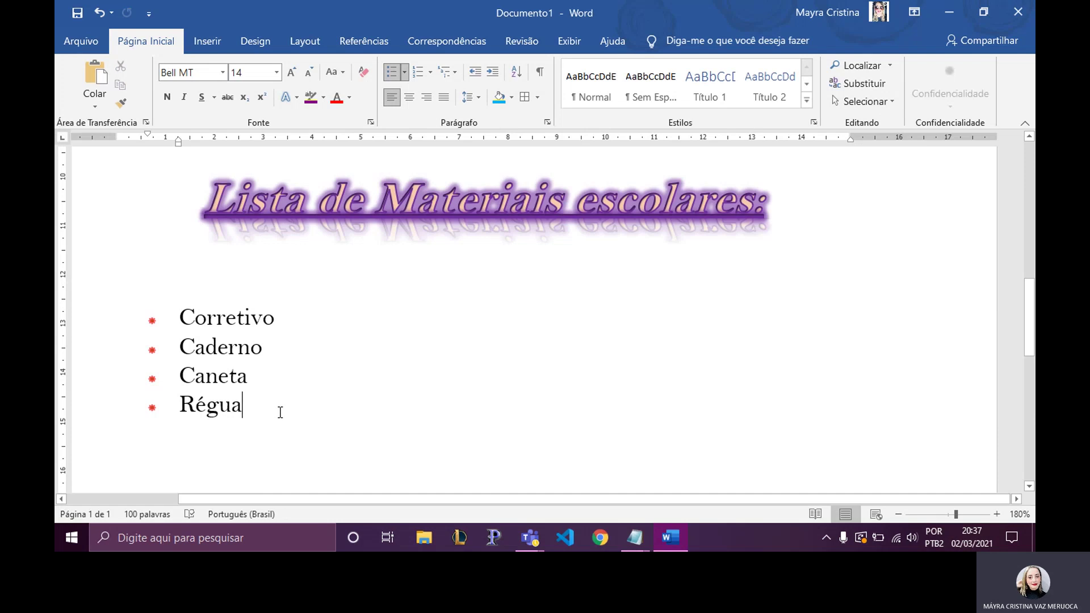
pyautogui.press('Return')
pyautogui.hotkey('ctrl', 'v')
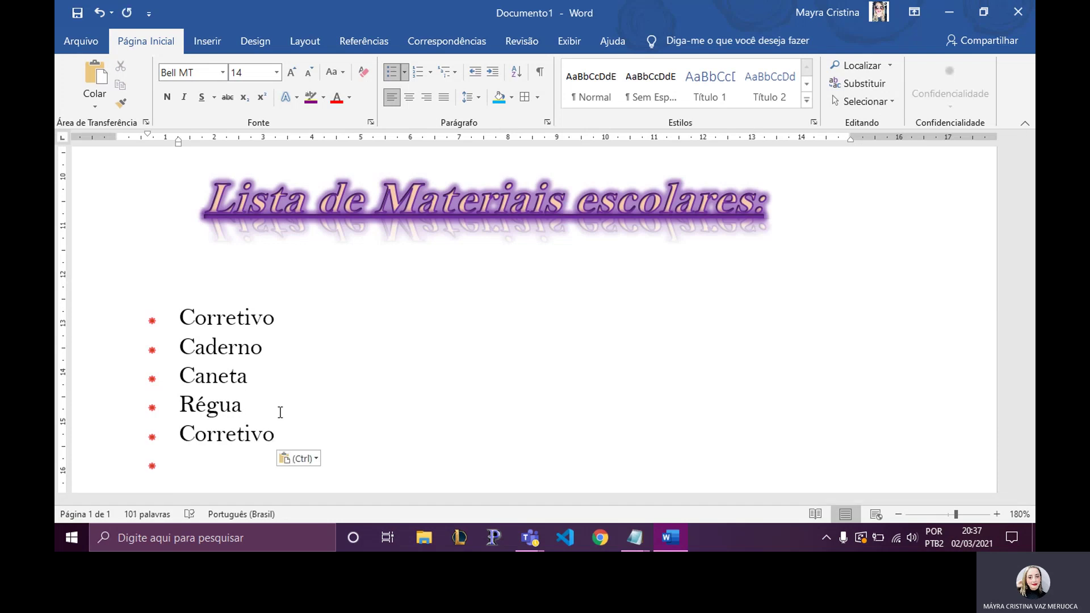
pyautogui.scroll(-1, 286, 420)
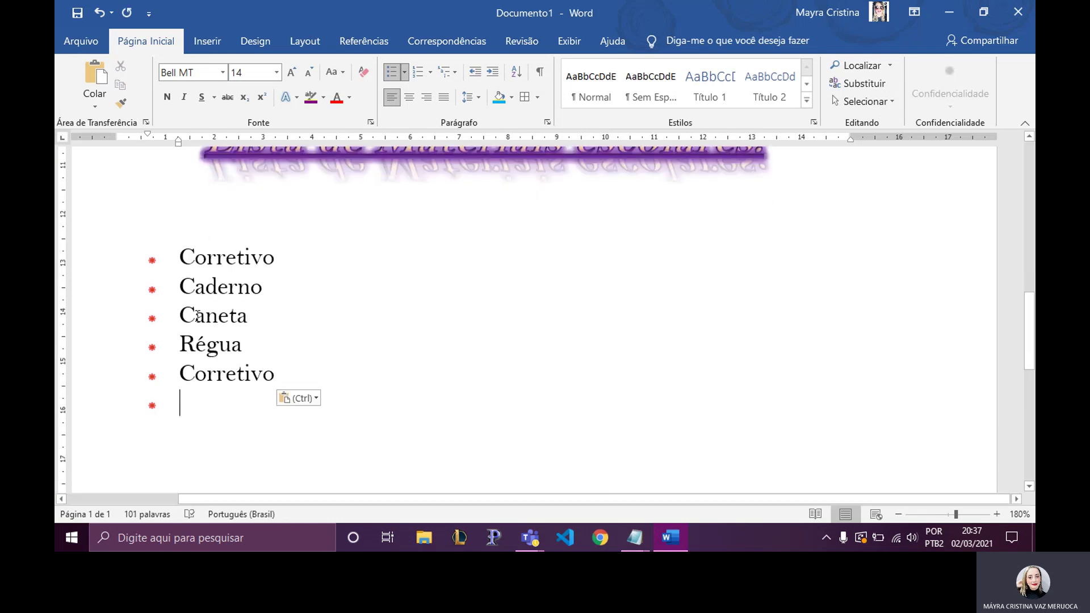
# Move Caneta onto the empty last bullet of the list.
pyautogui.moveTo(181, 315); pyautogui.dragTo(257, 317)
pyautogui.hotkey('ctrl', 'c')
pyautogui.press('Delete')
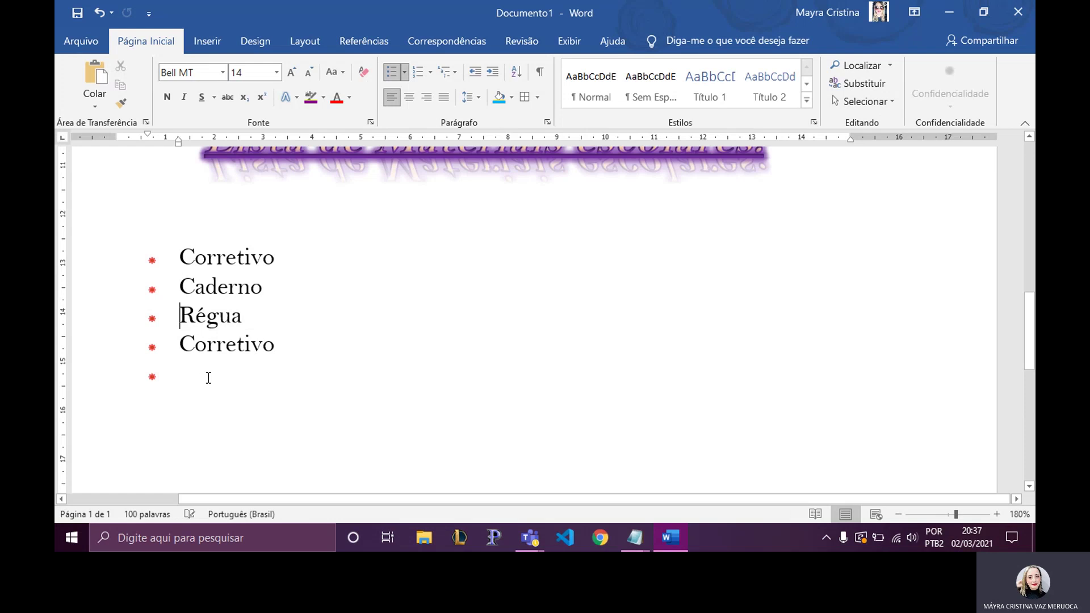
pyautogui.click(207, 376)
pyautogui.hotkey('ctrl', 'v')
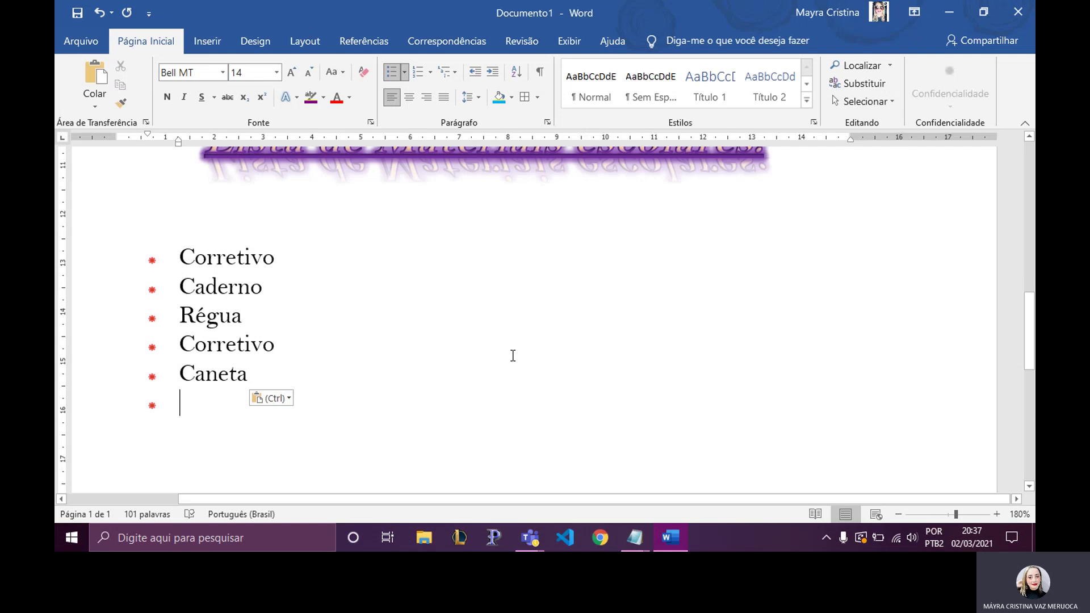
# Glance through the Notepad lesson notes, then bring the Word document back in front.
pyautogui.click(709, 470)
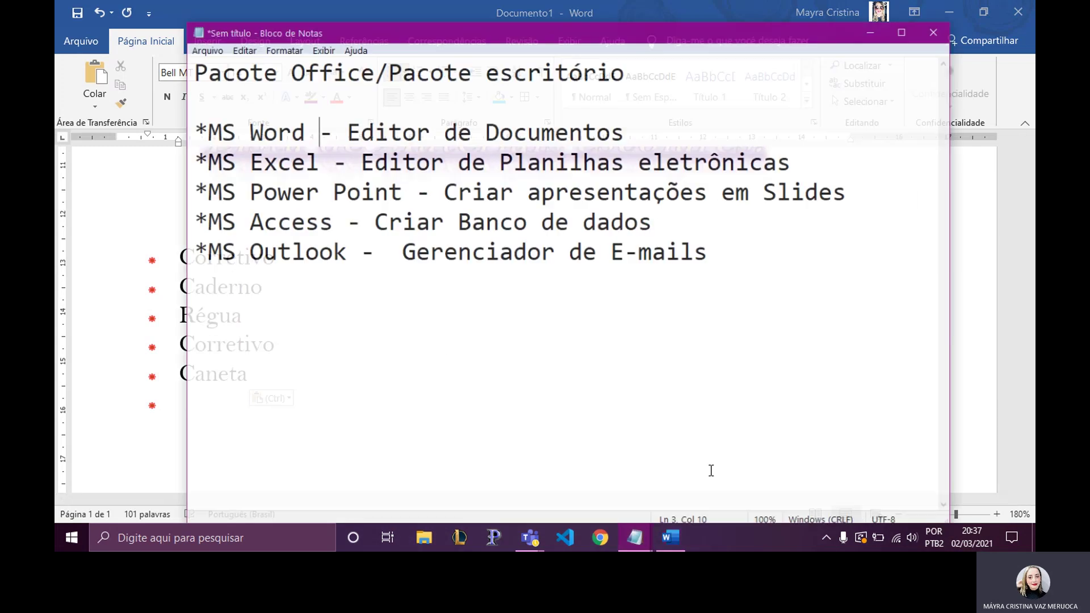
pyautogui.click(634, 537)
pyautogui.click(534, 453)
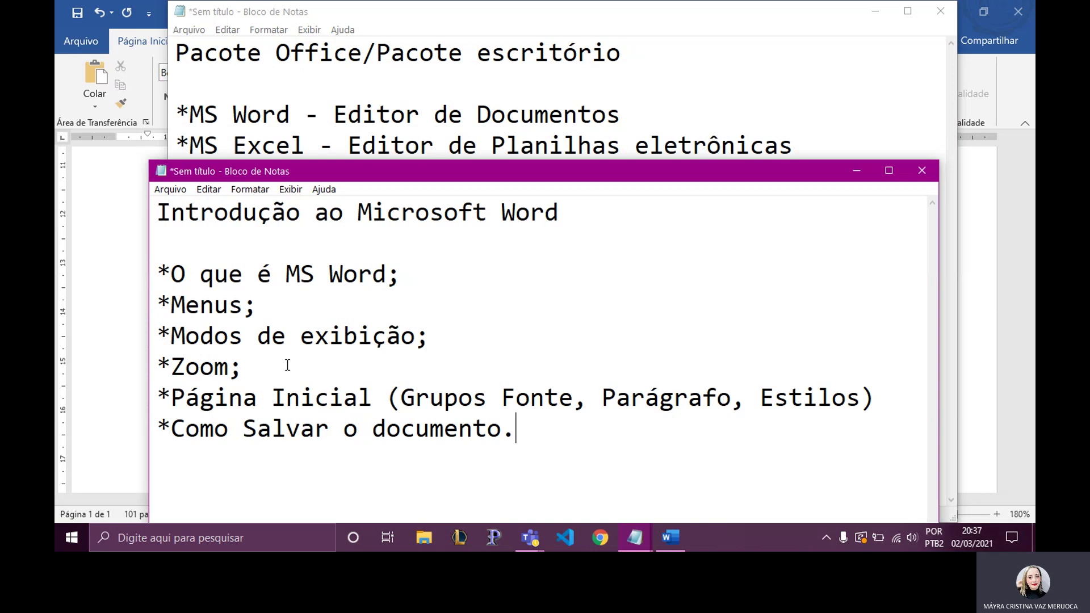
pyautogui.click(94, 315)
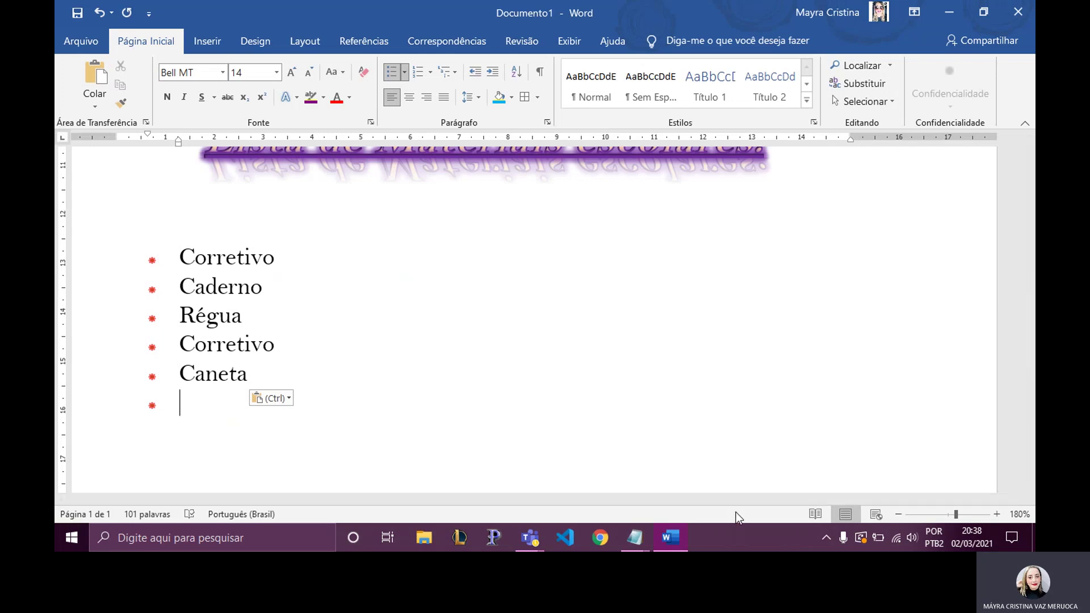
# Try Read Mode and Web Layout, then return to Print Layout at 100% zoom.
pyautogui.click(816, 514)
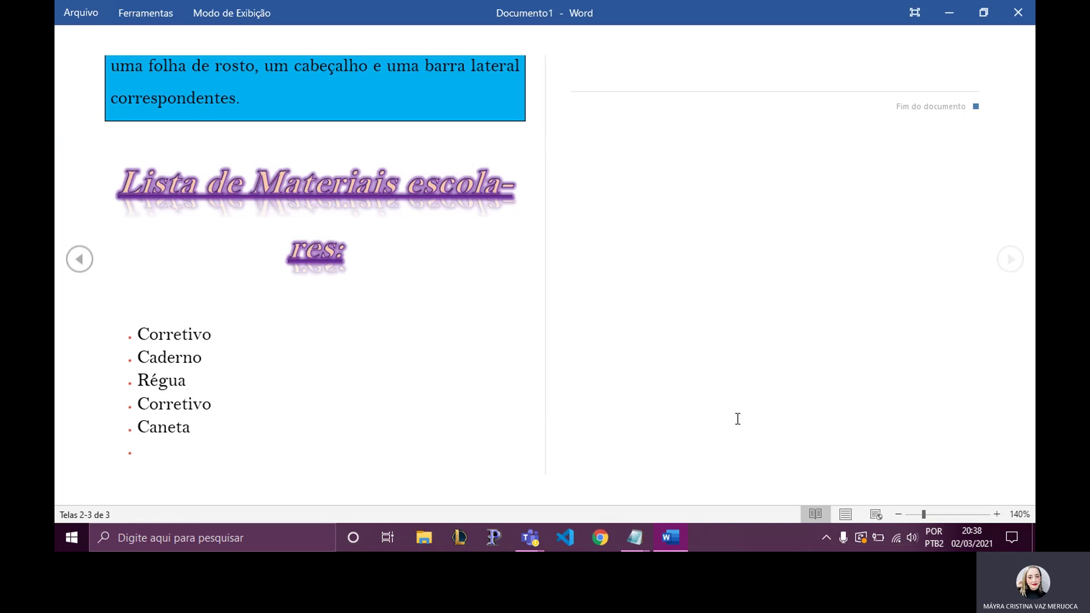
pyautogui.press('Escape')
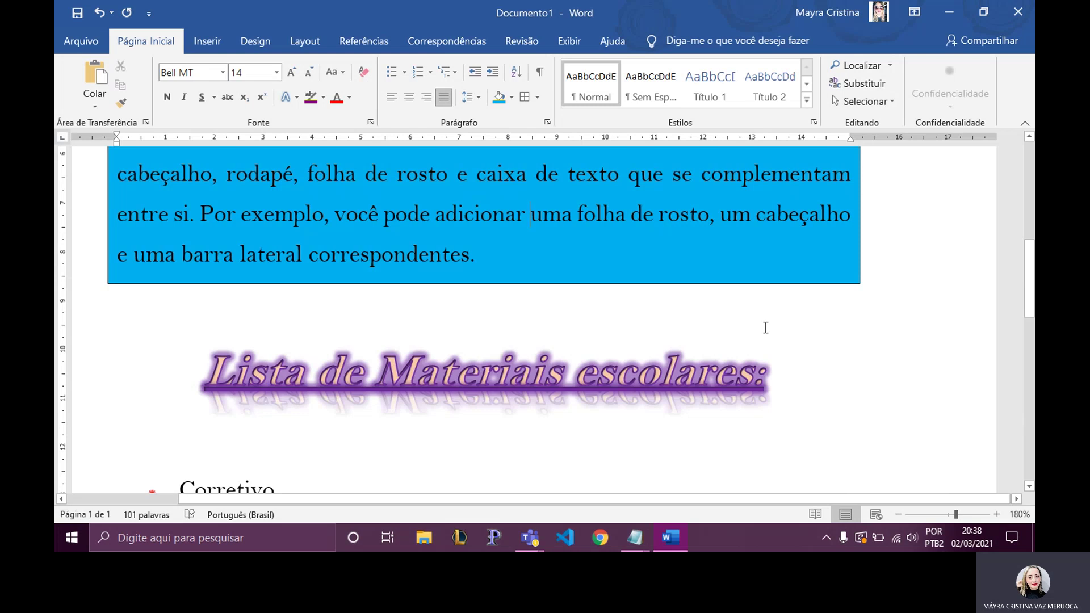
pyautogui.click(876, 515)
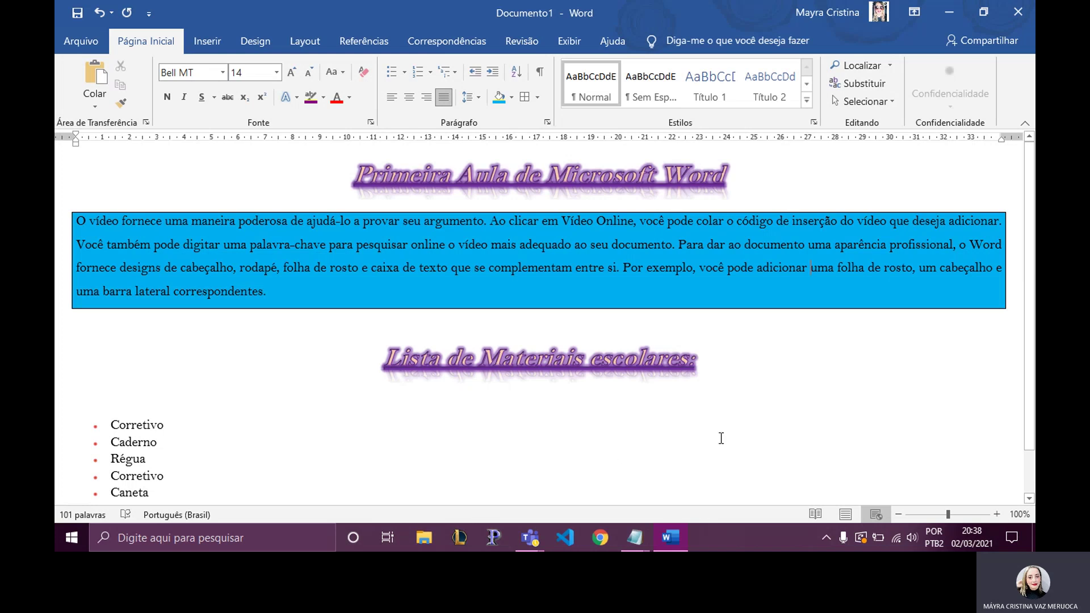
pyautogui.click(846, 514)
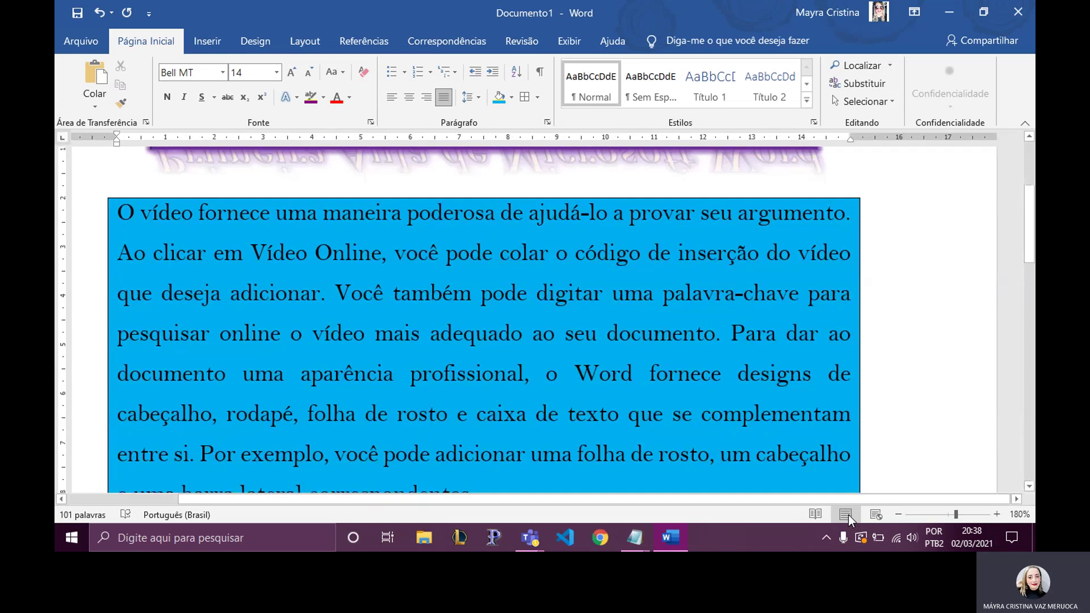
pyautogui.click(951, 518)
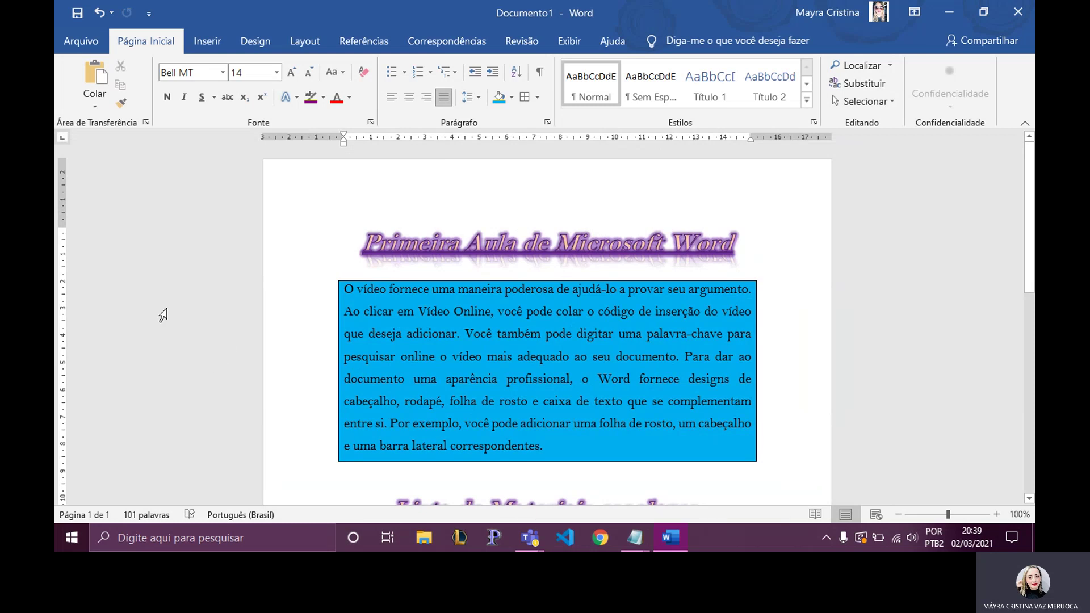
# Start Save As and choose the Desktop (Área de Trabalho) as the save location.
pyautogui.click(83, 45)
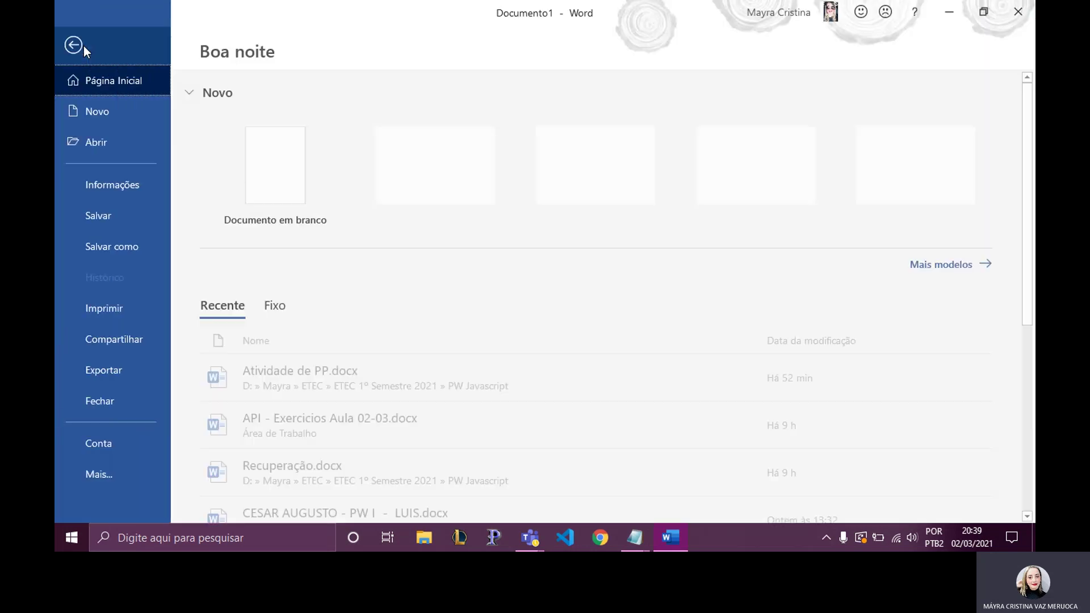
pyautogui.click(125, 245)
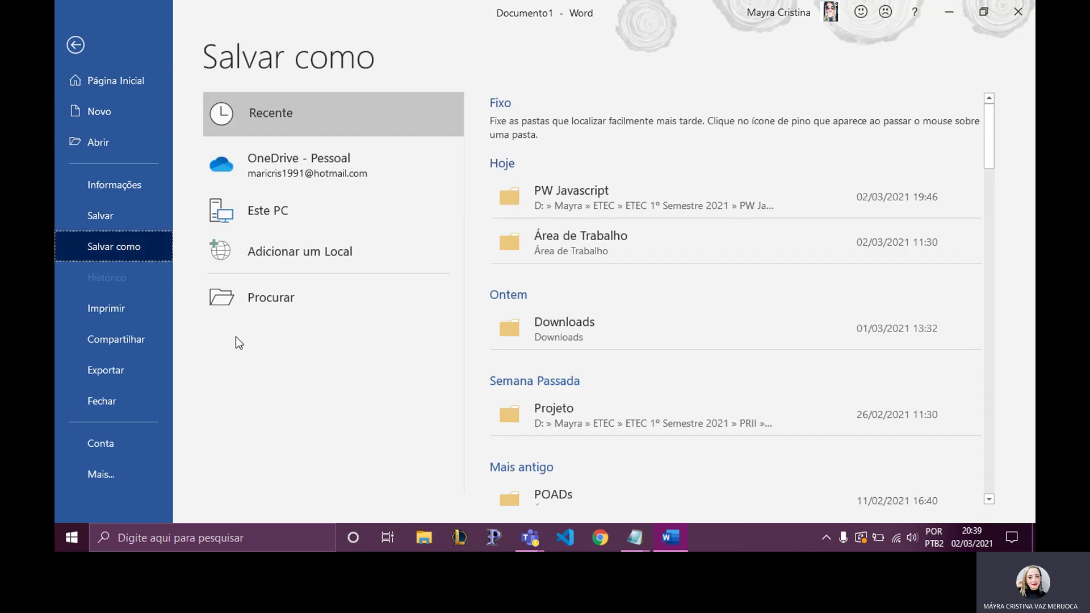
pyautogui.click(280, 298)
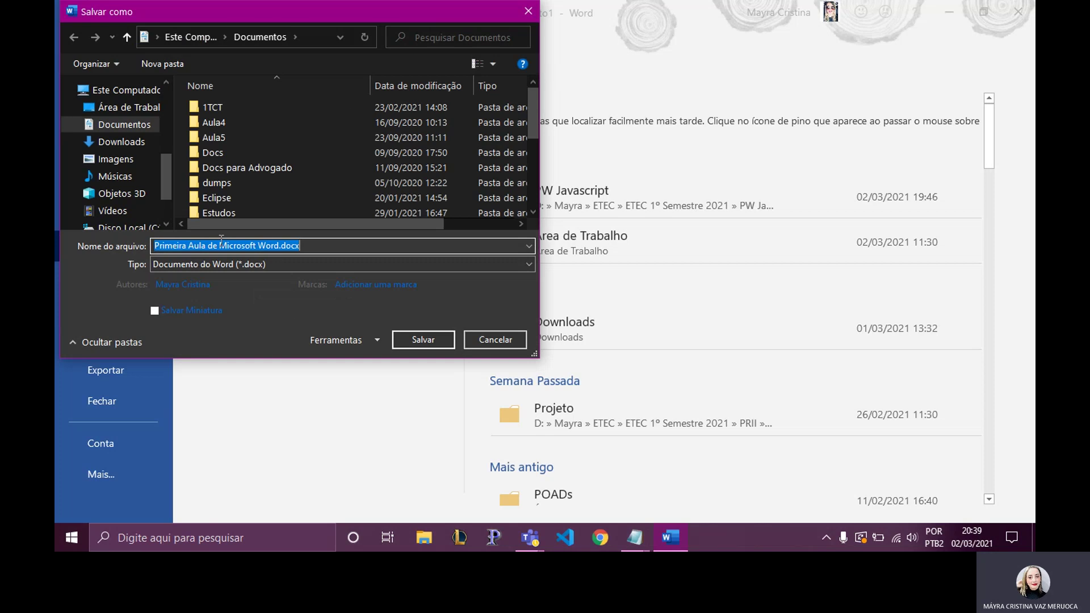
pyautogui.click(122, 108)
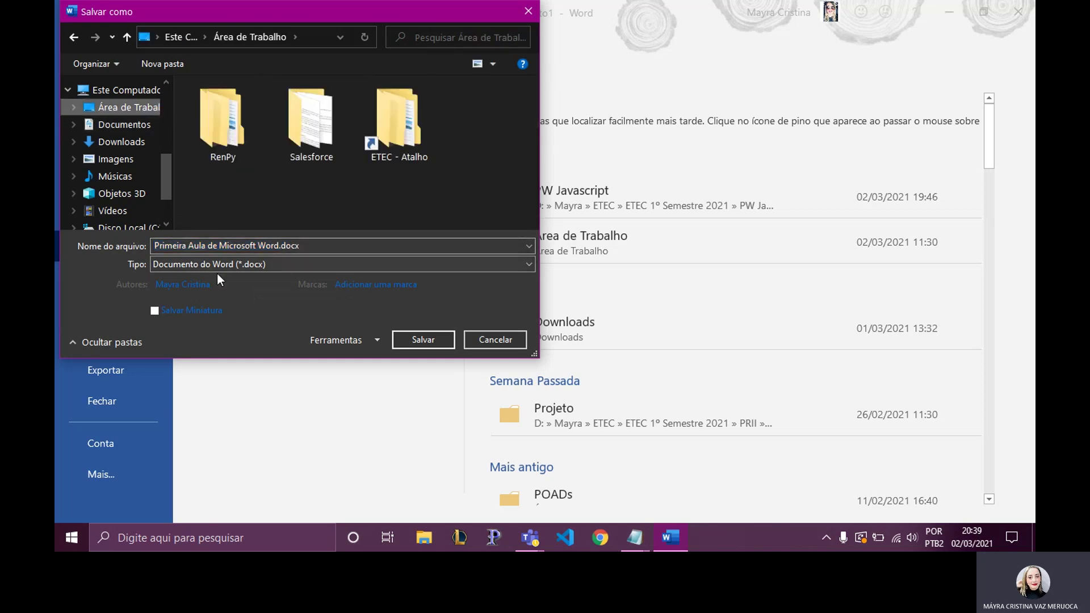
# Correct the file name to 'Primeira Aula de Microsoft Word' and list the Save as type formats.
pyautogui.click(182, 250)
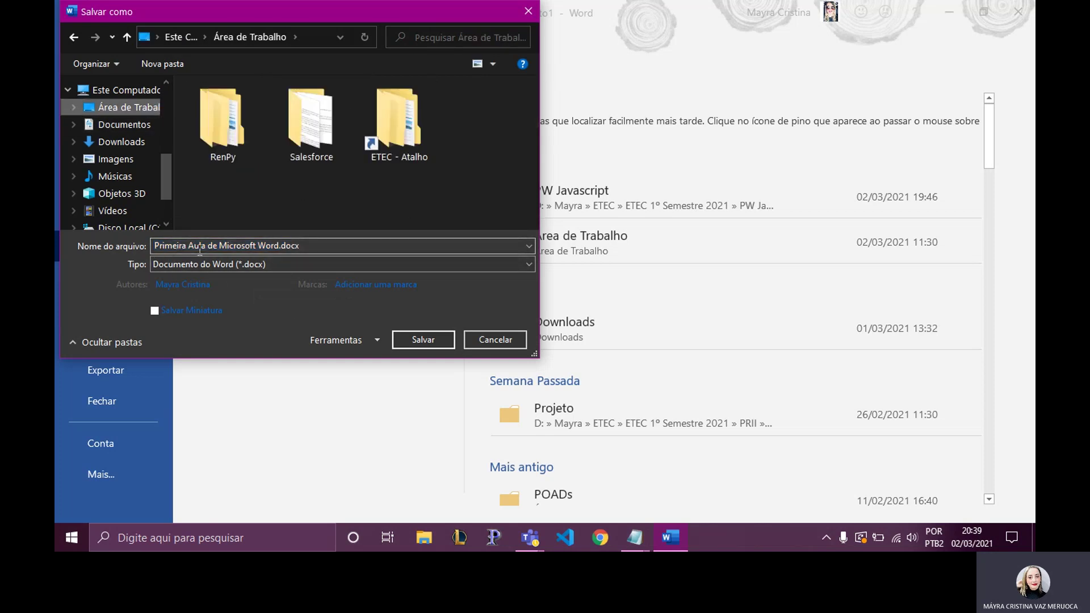
pyautogui.press('BackSpace')
pyautogui.write('a')
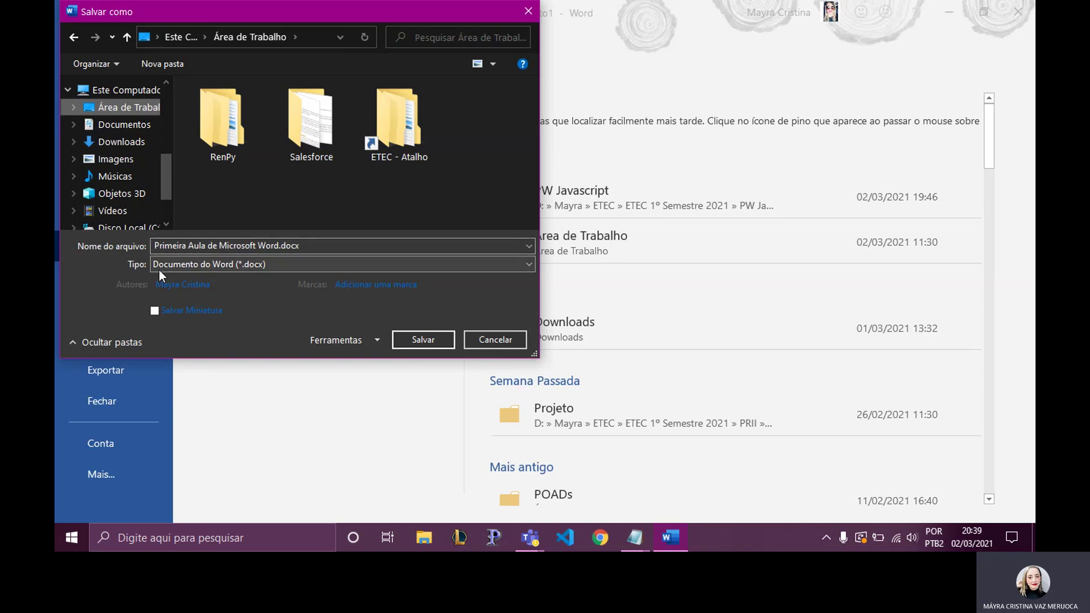
pyautogui.click(271, 265)
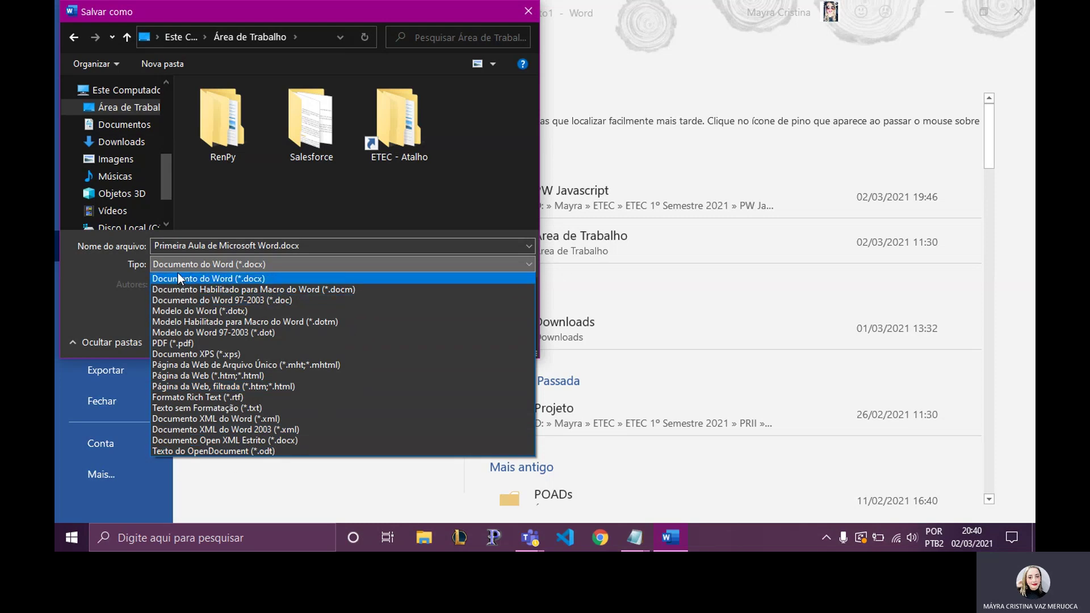
# Keep Word Document (*.docx) as the type and save 'Primeira Aula de Microsoft Word.docx'.
pyautogui.click(173, 278)
pyautogui.click(409, 339)
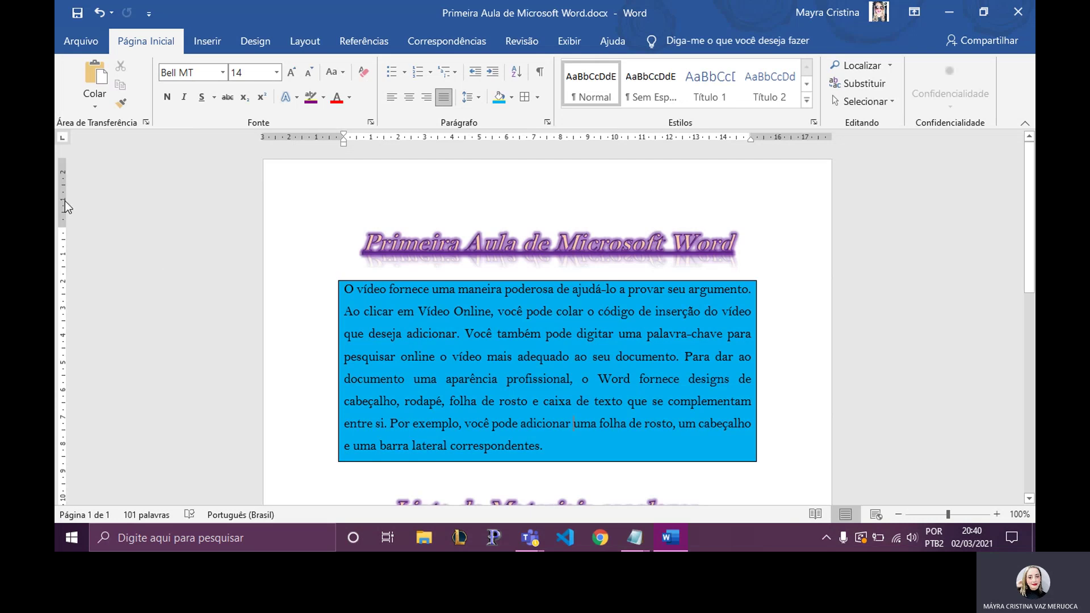
pyautogui.click(74, 47)
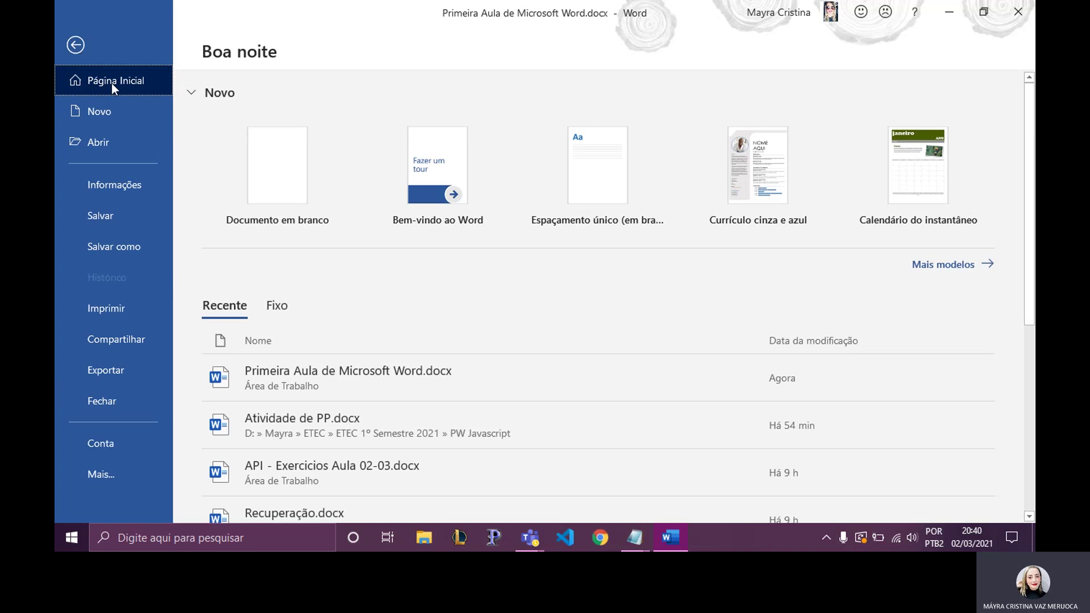
pyautogui.click(109, 310)
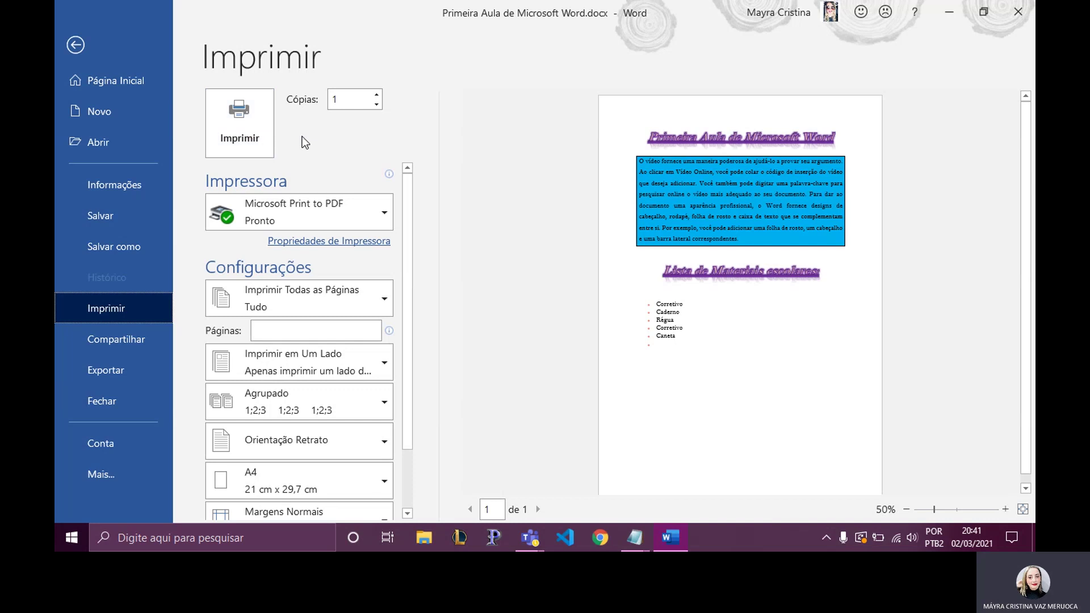
pyautogui.scroll(-1, 350, 285)
pyautogui.scroll(1, 233, 267)
pyautogui.scroll(-2, 311, 255)
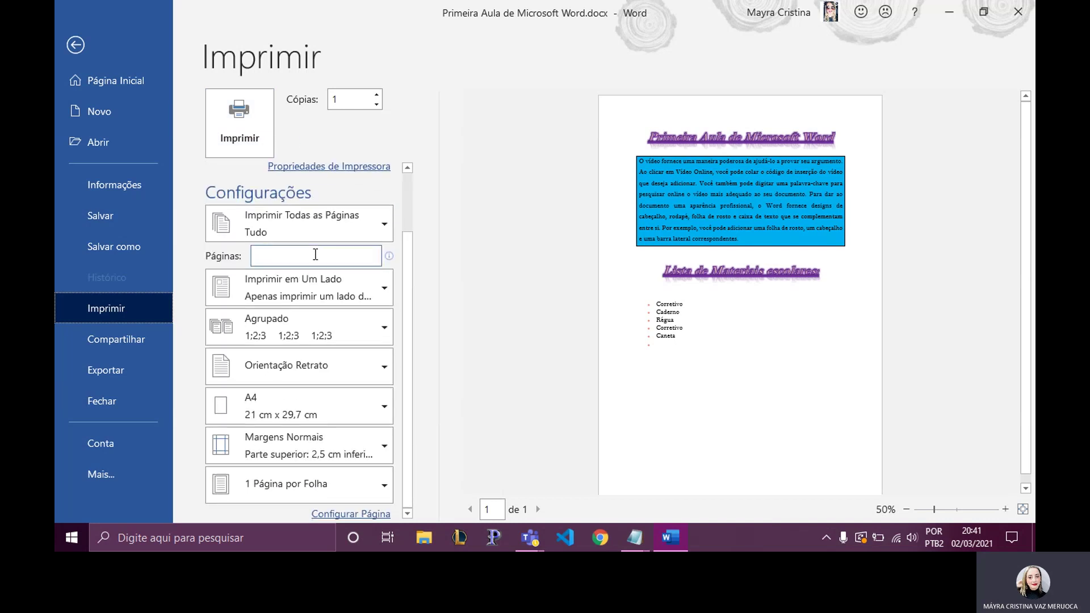
pyautogui.scroll(2, 364, 252)
pyautogui.scroll(-2, 351, 262)
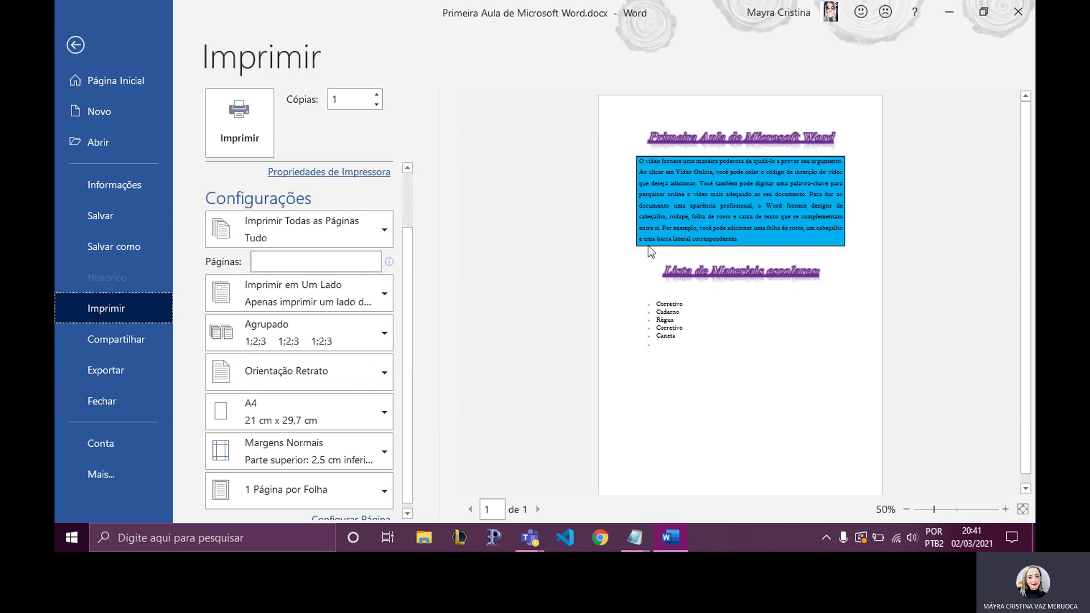
pyautogui.click(312, 377)
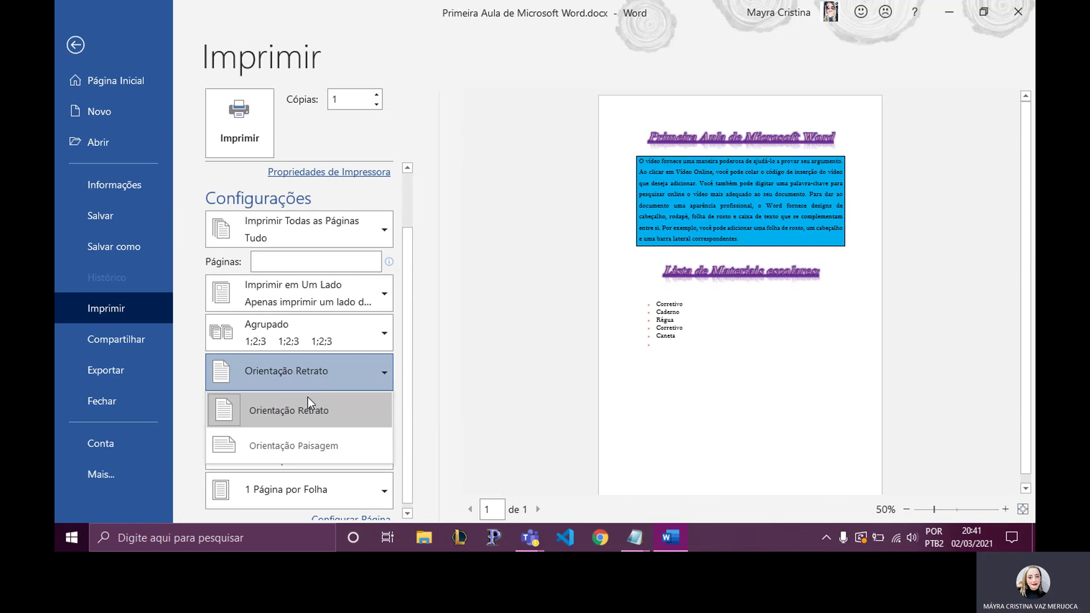
pyautogui.click(311, 444)
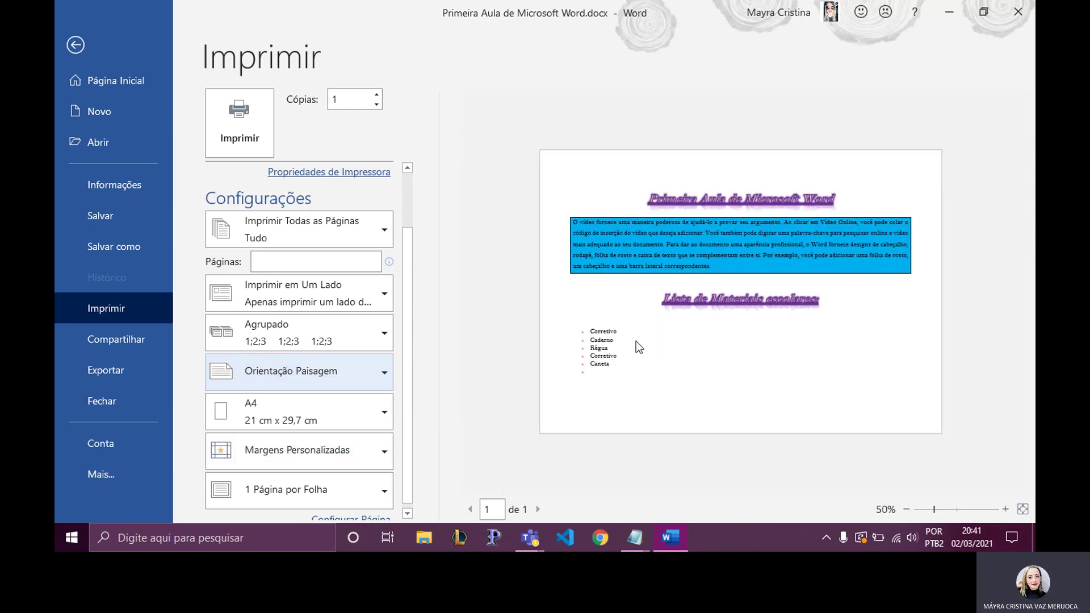
pyautogui.click(274, 377)
pyautogui.click(275, 408)
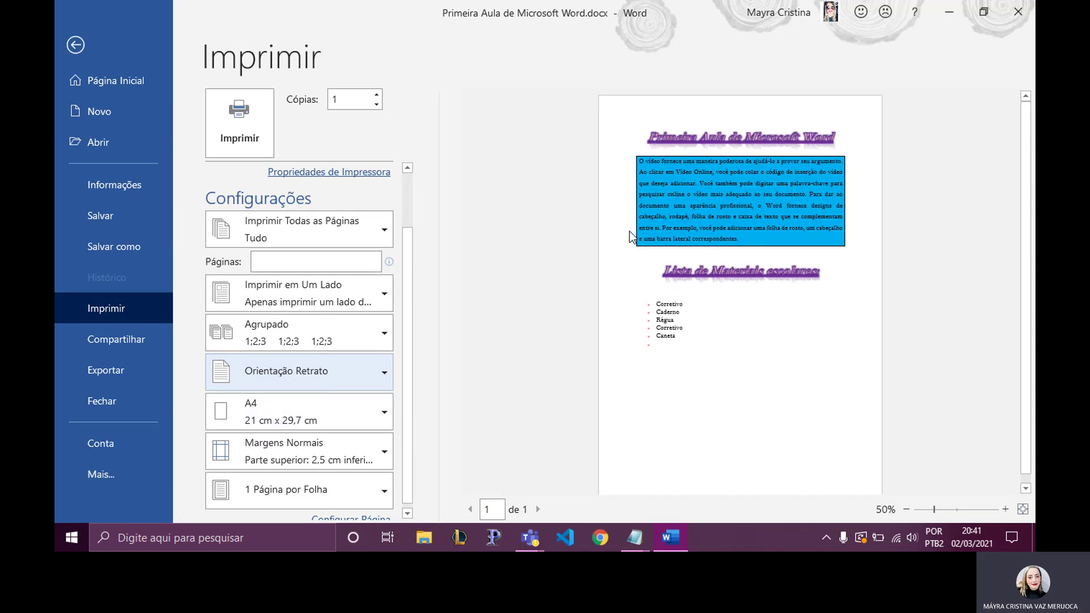
pyautogui.scroll(-1, 273, 418)
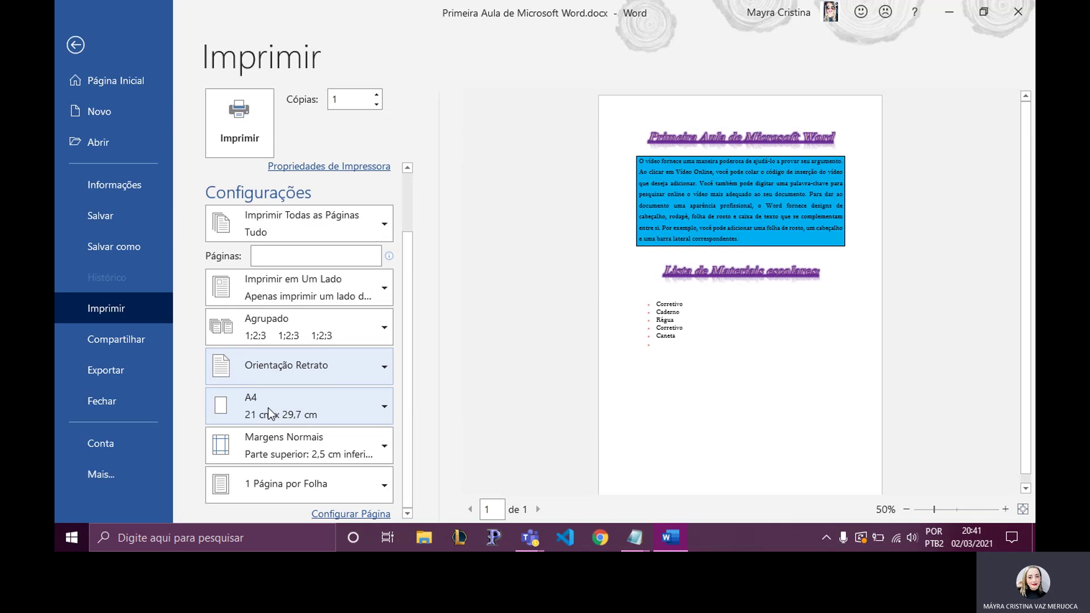
pyautogui.click(321, 407)
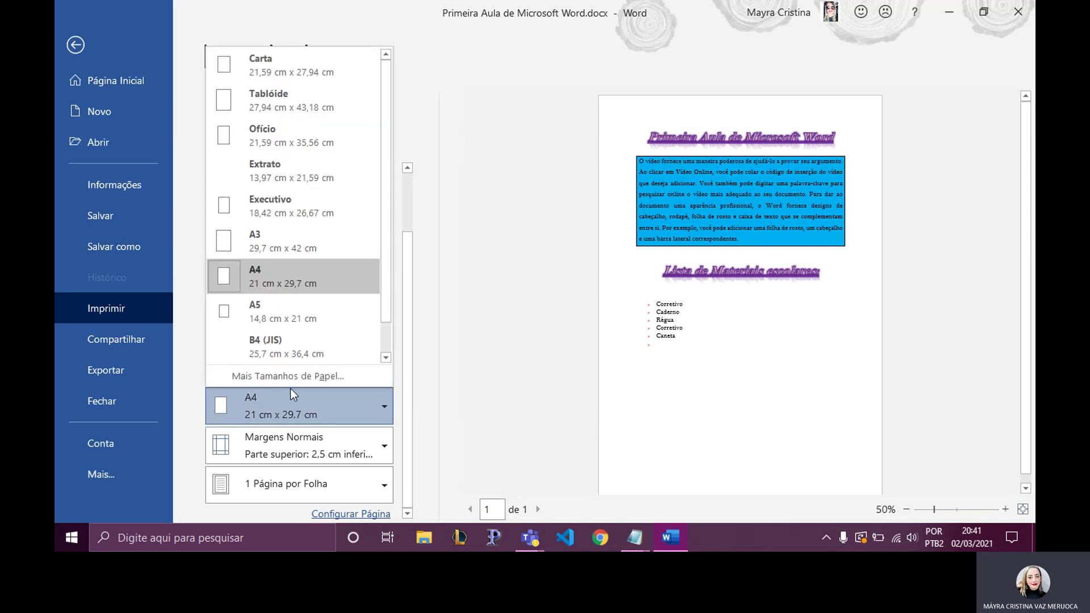
pyautogui.click(325, 277)
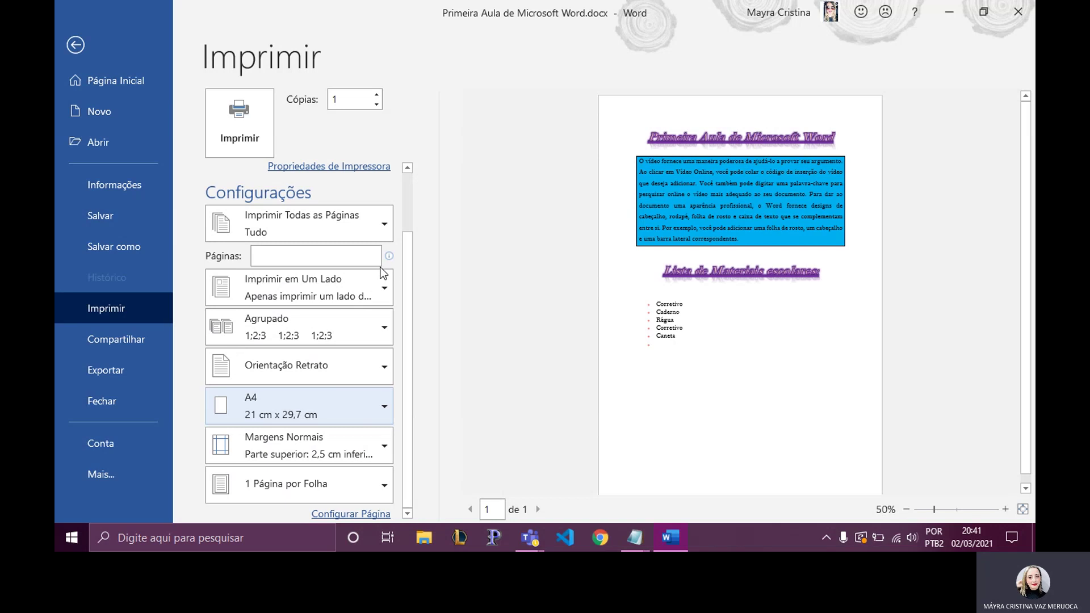
pyautogui.click(76, 46)
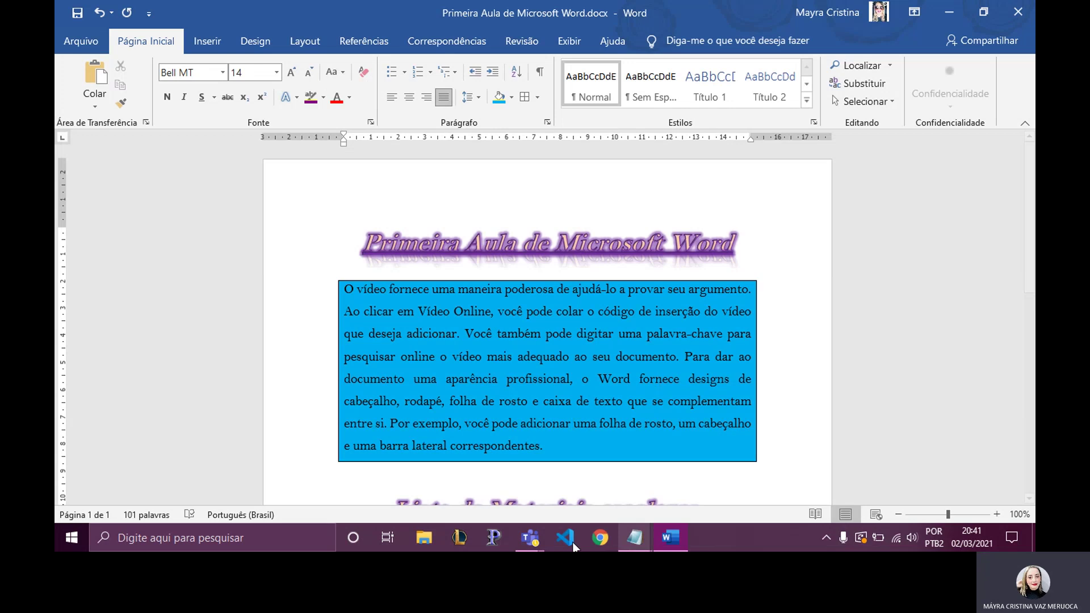
# Bring up the Teams meeting window, mute the microphone and show the More actions list.
pyautogui.click(528, 537)
pyautogui.click(553, 470)
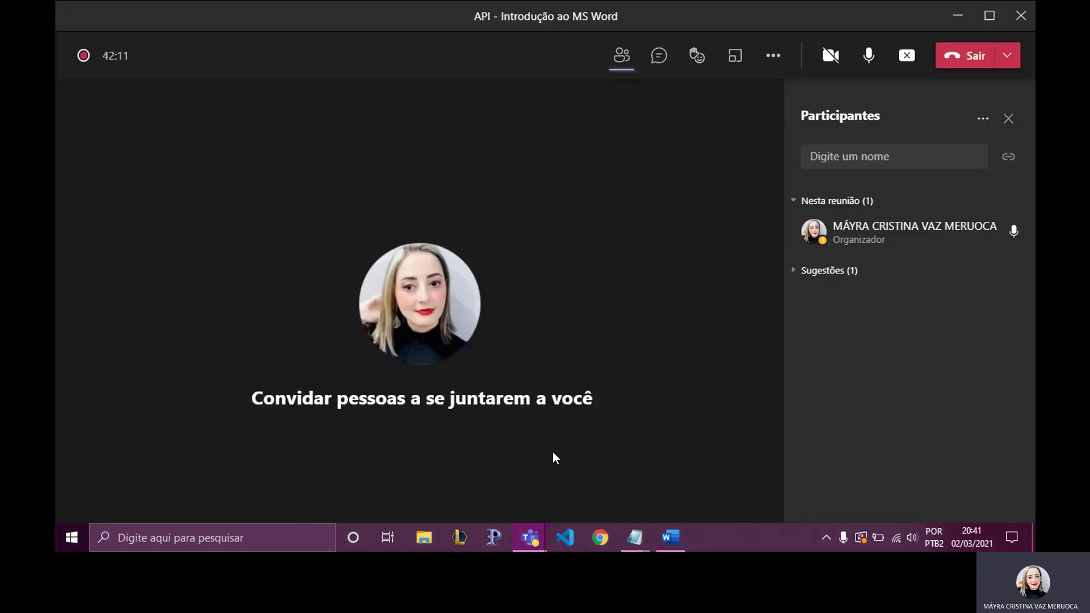
pyautogui.click(533, 527)
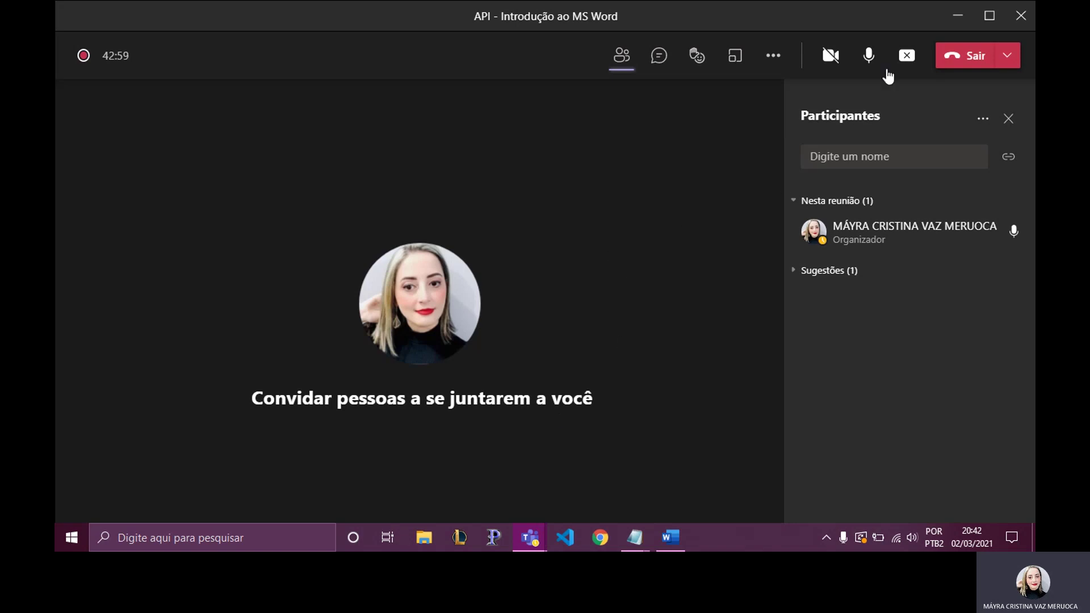
pyautogui.click(872, 64)
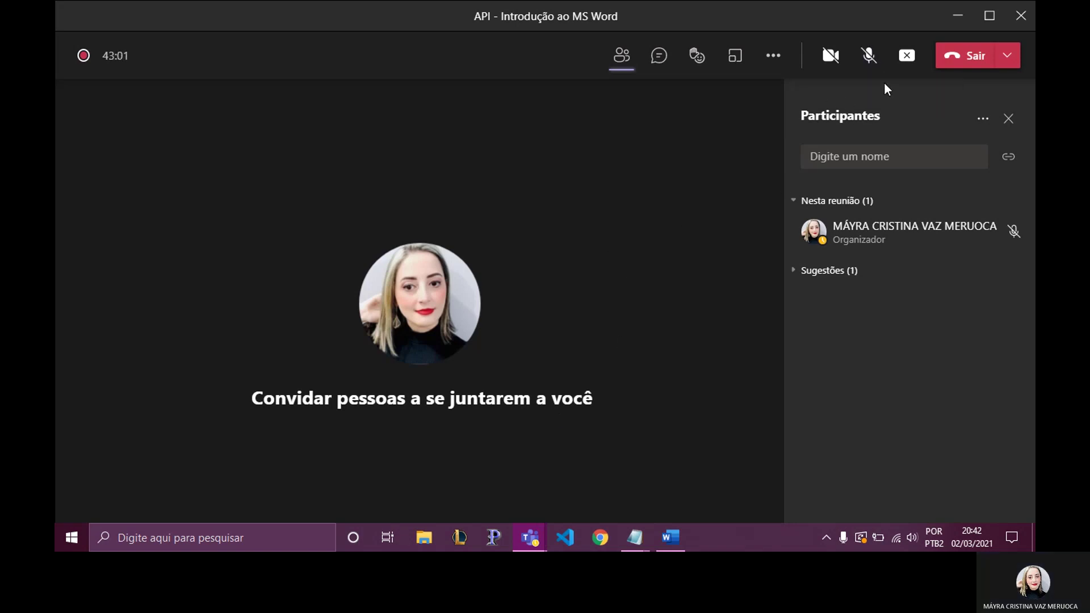
pyautogui.click(775, 57)
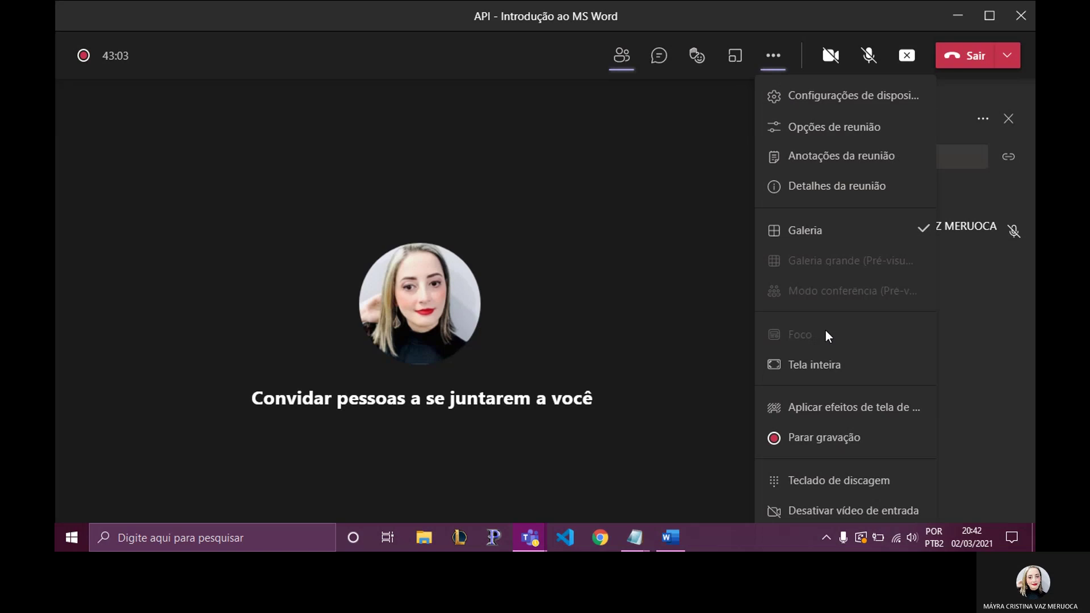